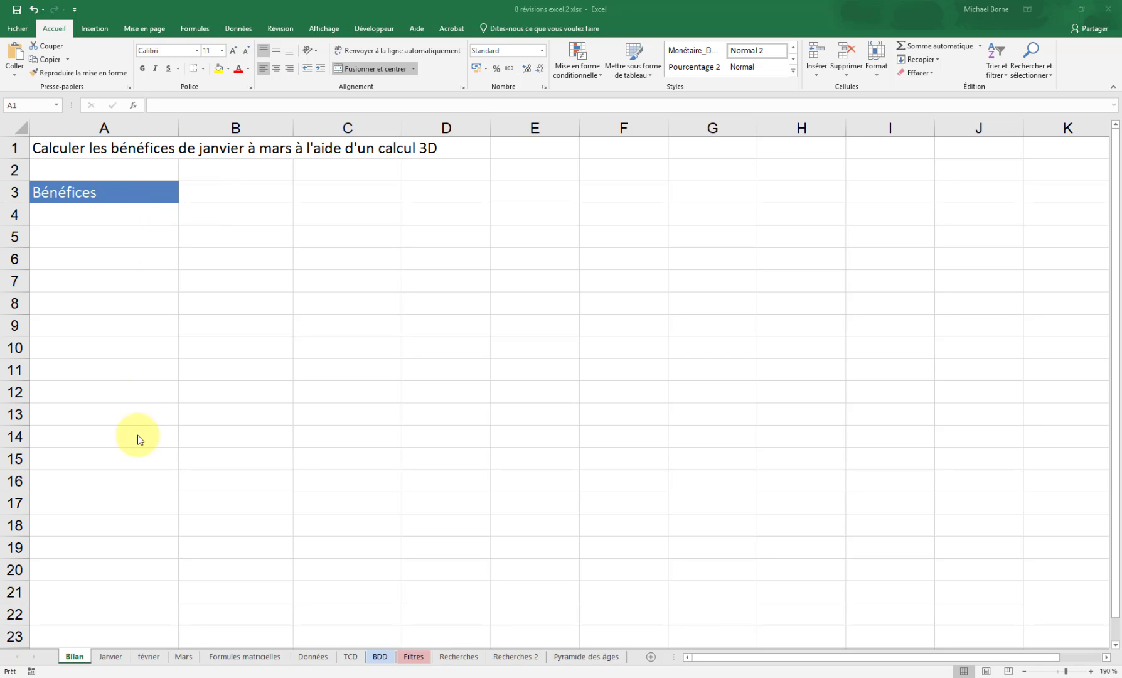
Review the Janvier, février and Mars sheets and inspect the Bénéfices formula in cell C2 of Mars.
left_click(111, 656)
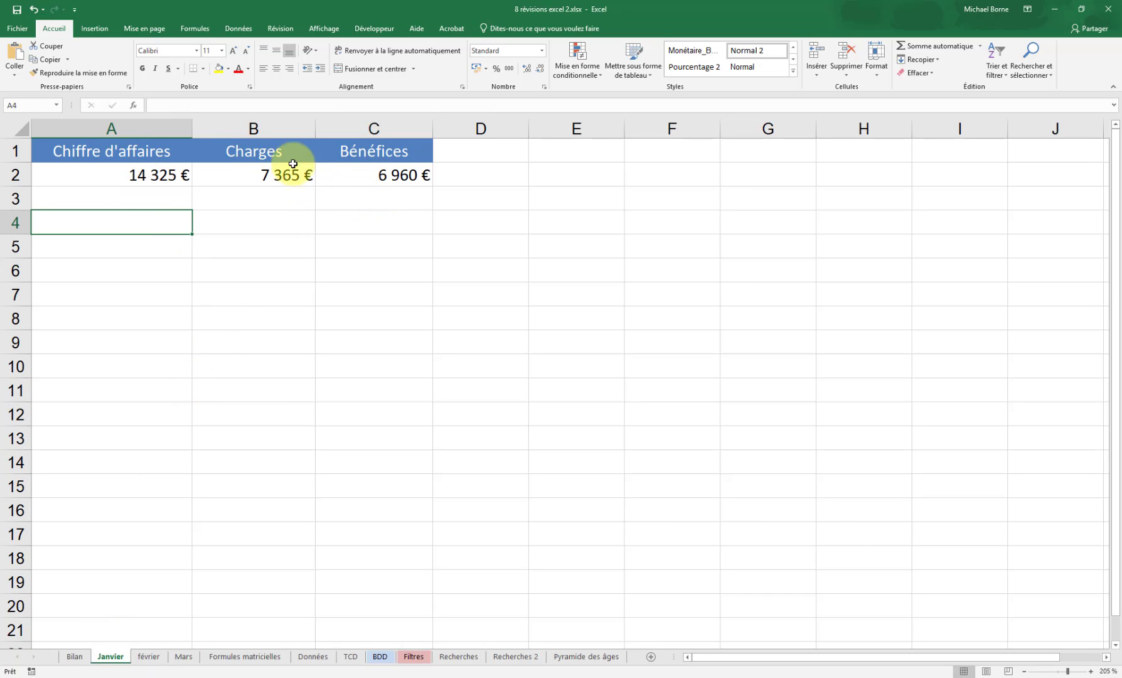
left_click(146, 659)
left_click(185, 661)
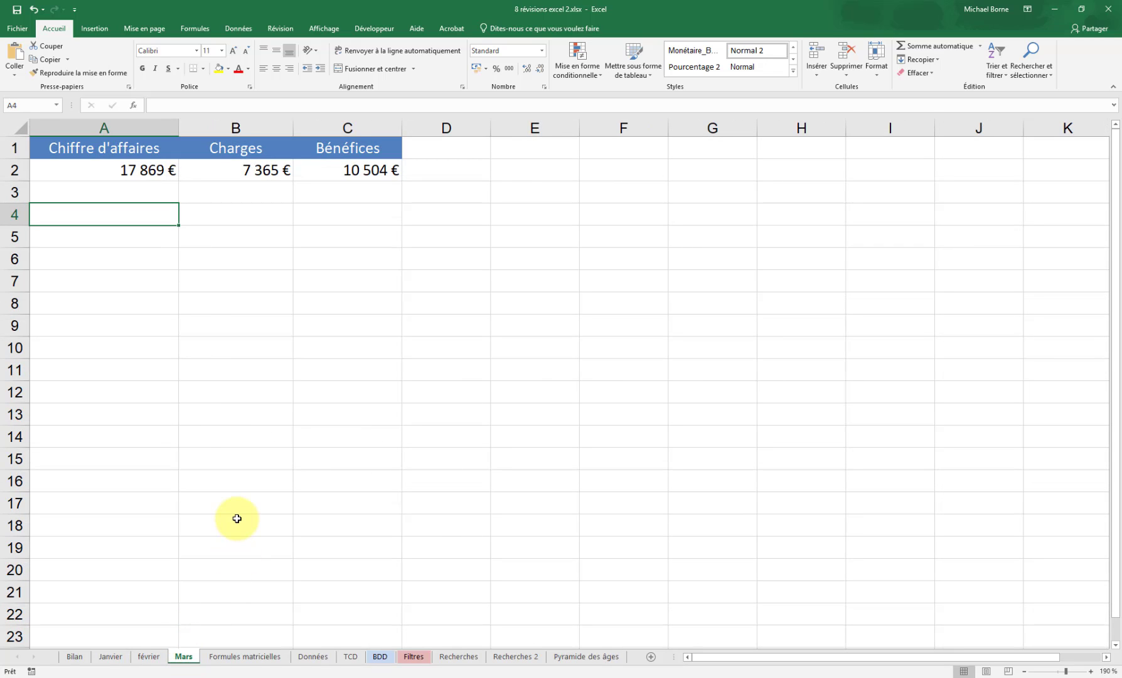
left_click(377, 168)
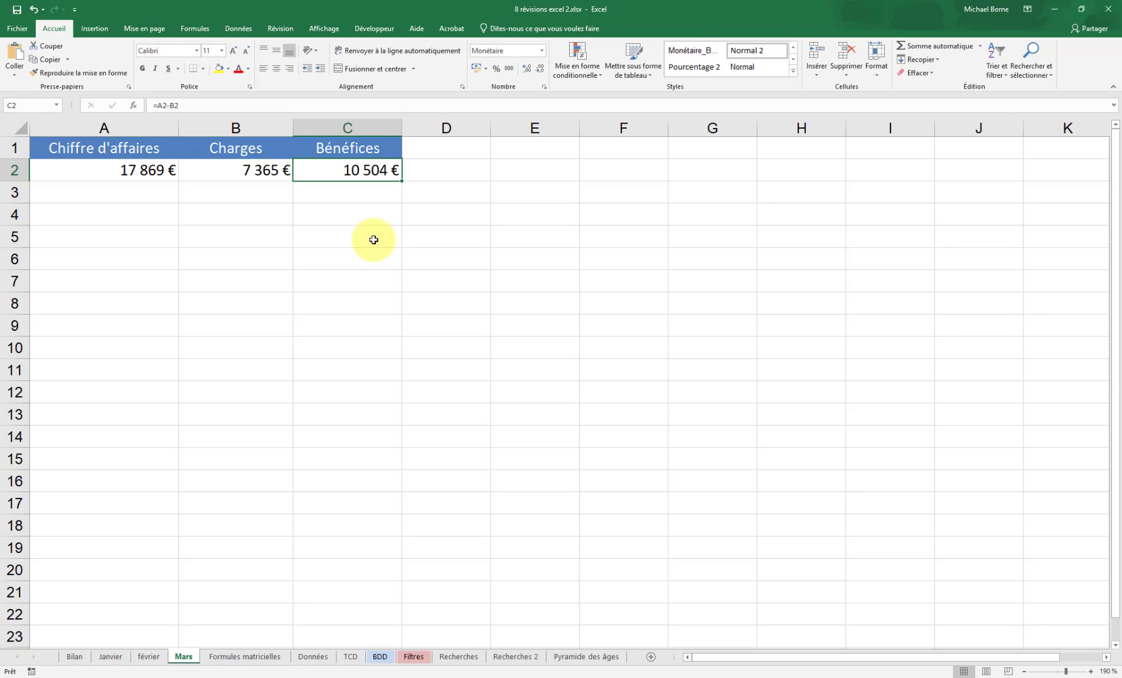
In cell B3 of the Bilan sheet, enter the first part of a 3D formula, =SOMME('Janvier:Mars'!A2), to total the turnover.
left_click(74, 657)
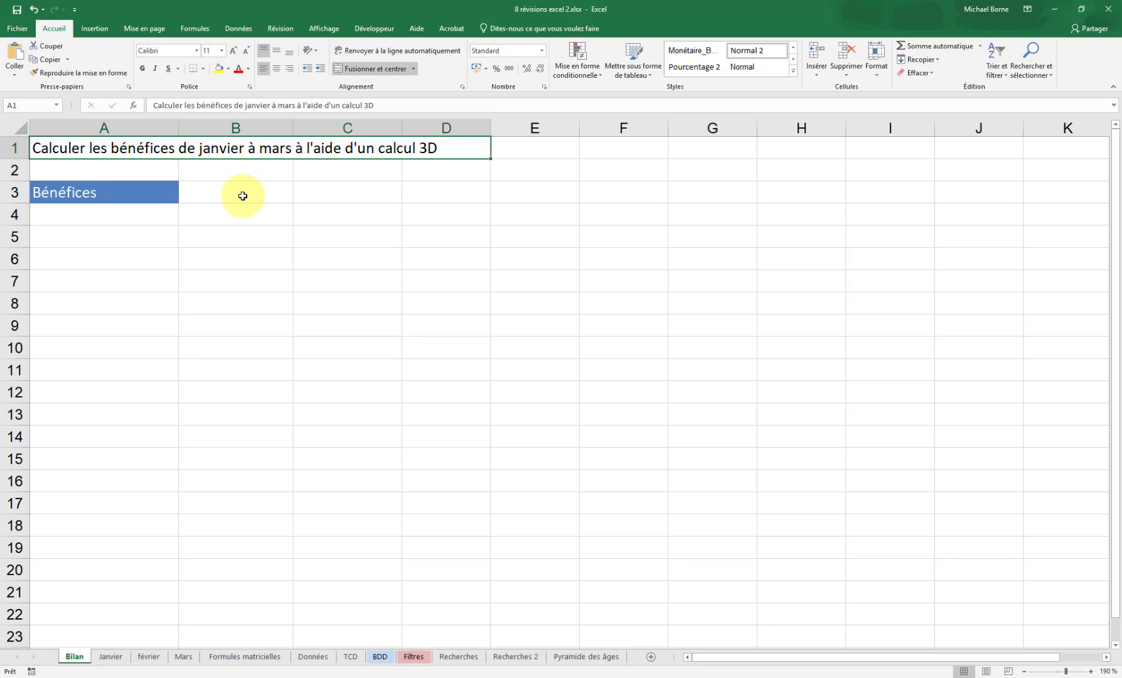
left_click(242, 196)
type("=")
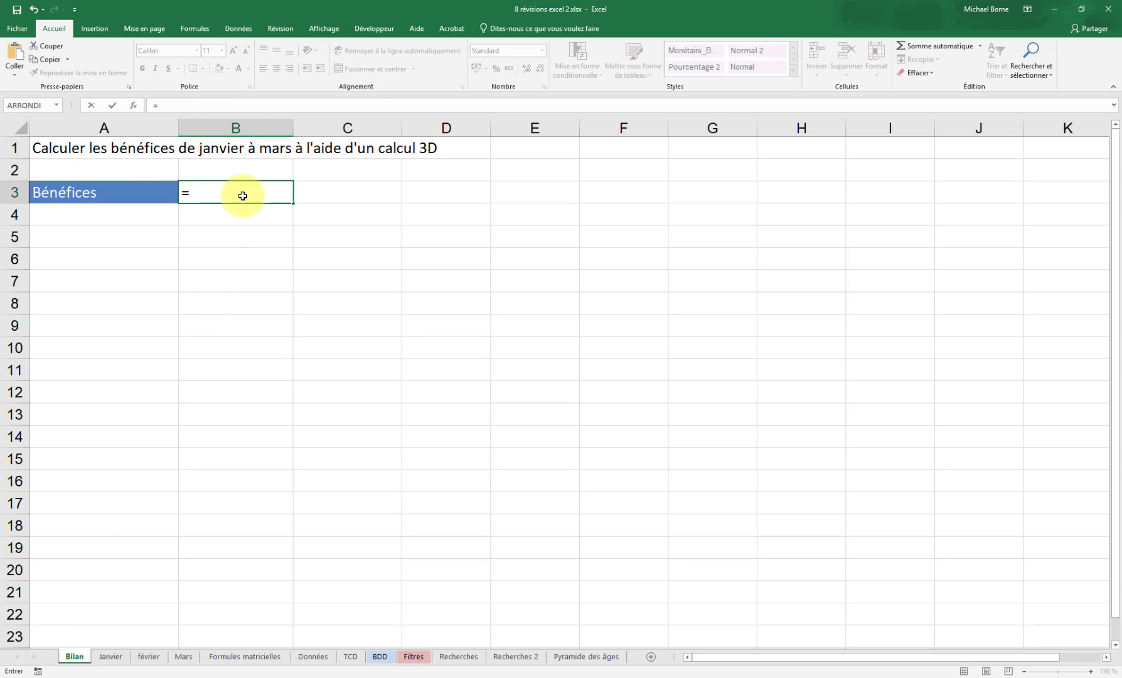
type("somm")
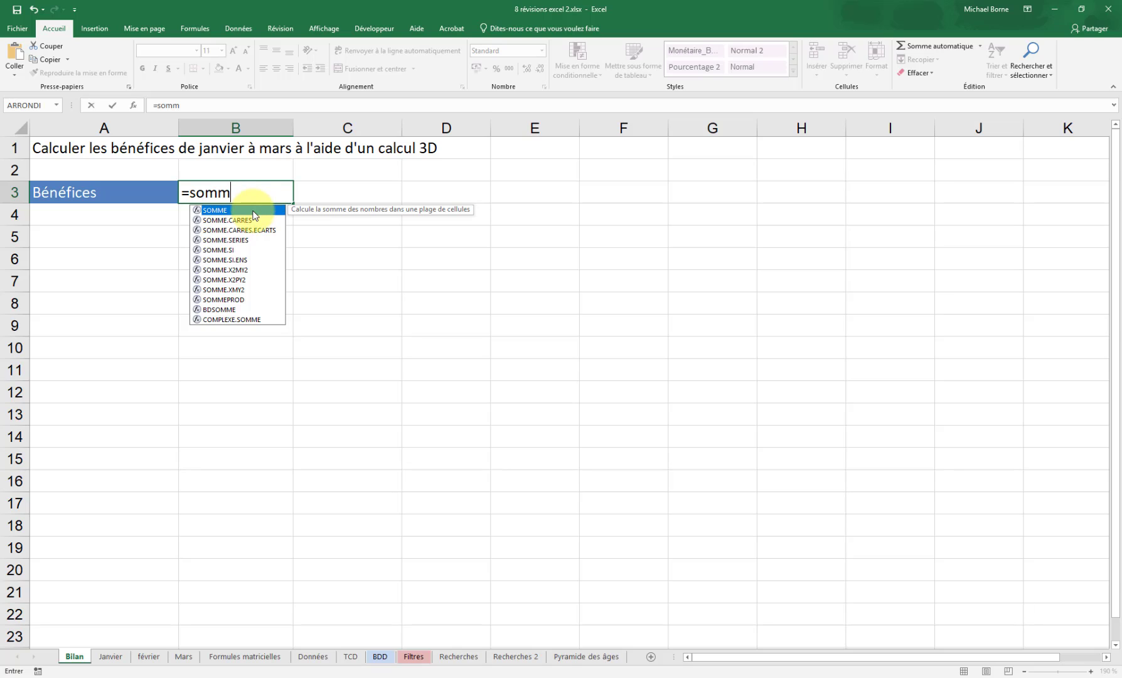
double_click(253, 212)
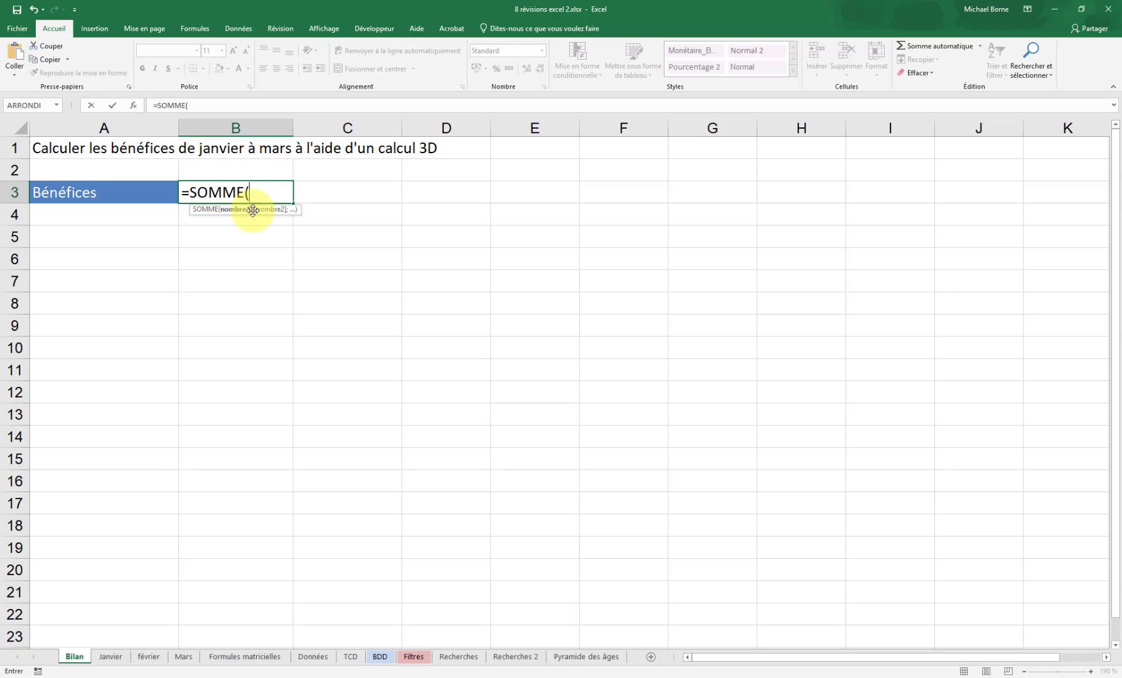
left_click(110, 657)
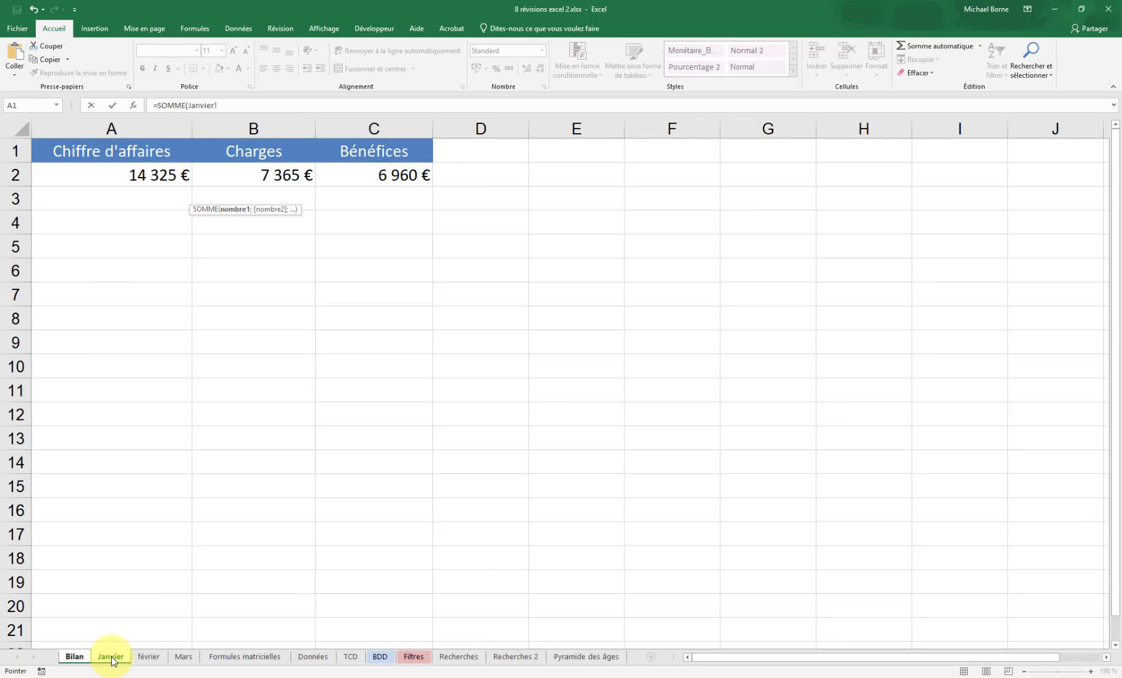
left_click(122, 176)
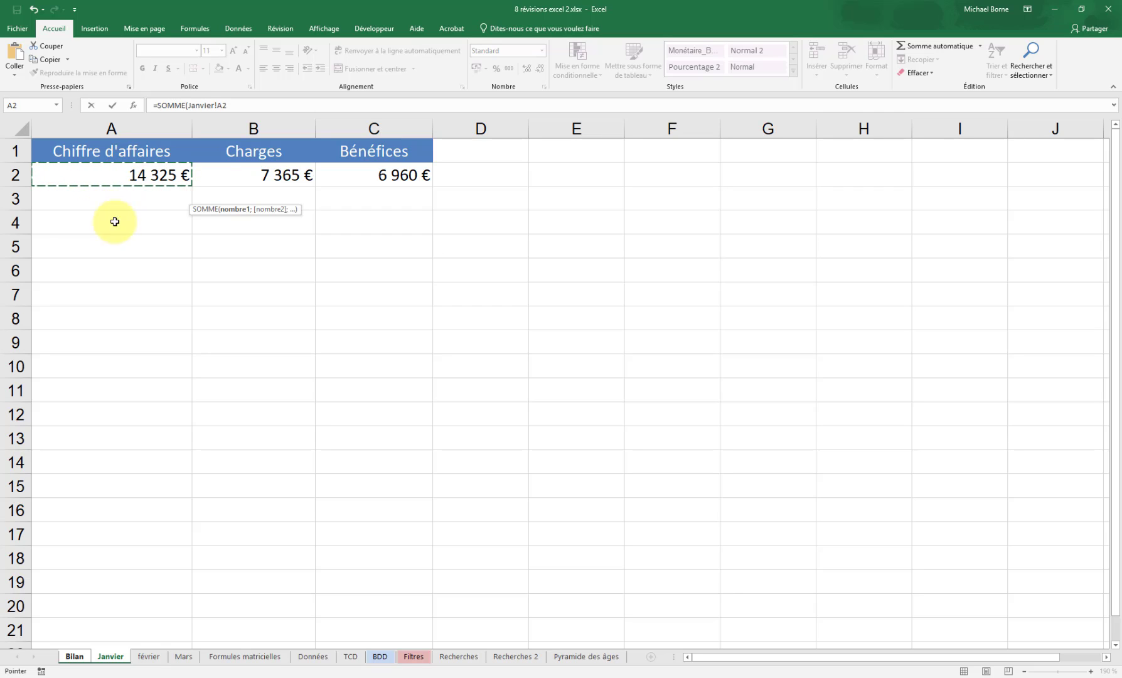
left_click(186, 657, "shift")
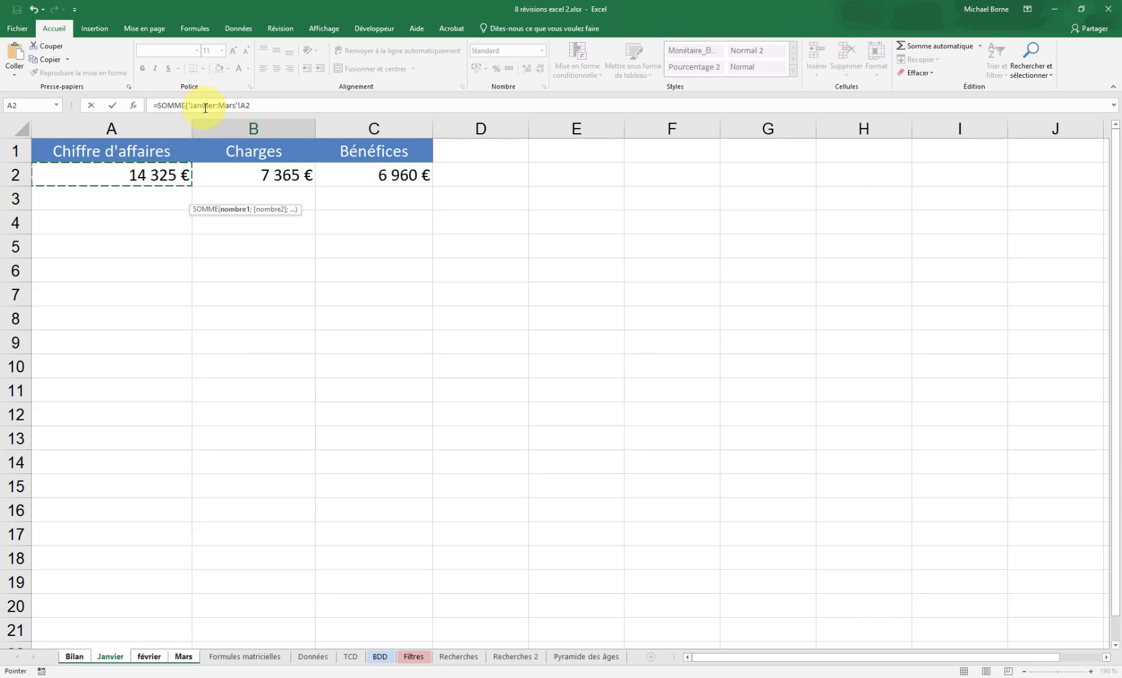
left_click(271, 104)
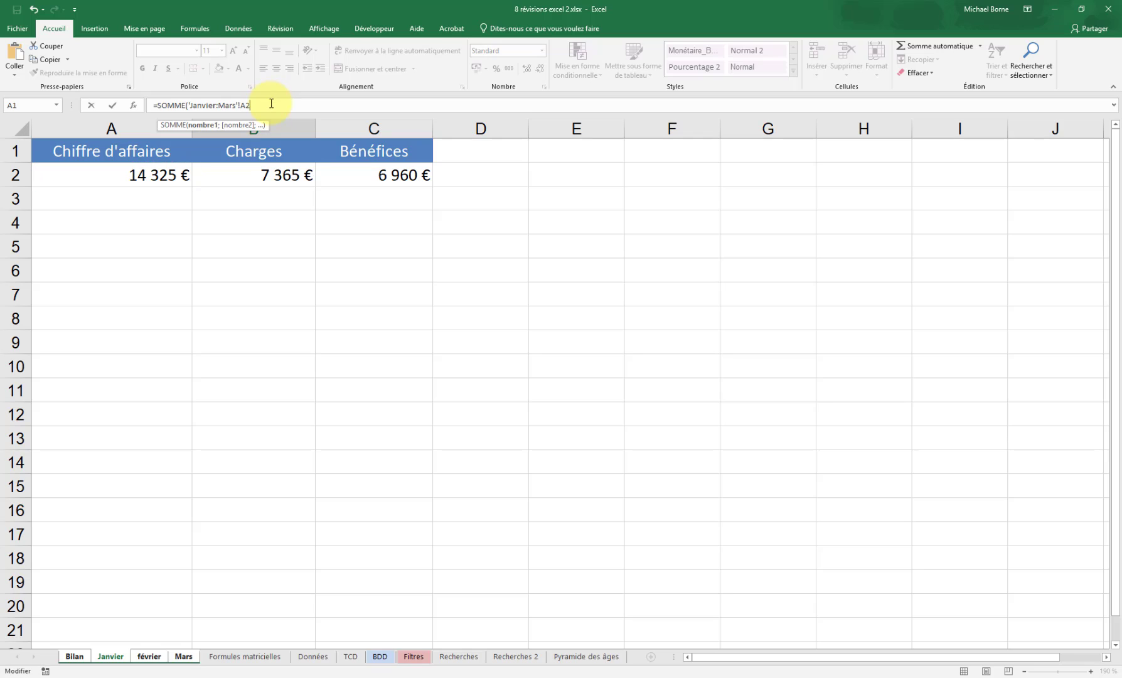
type(")")
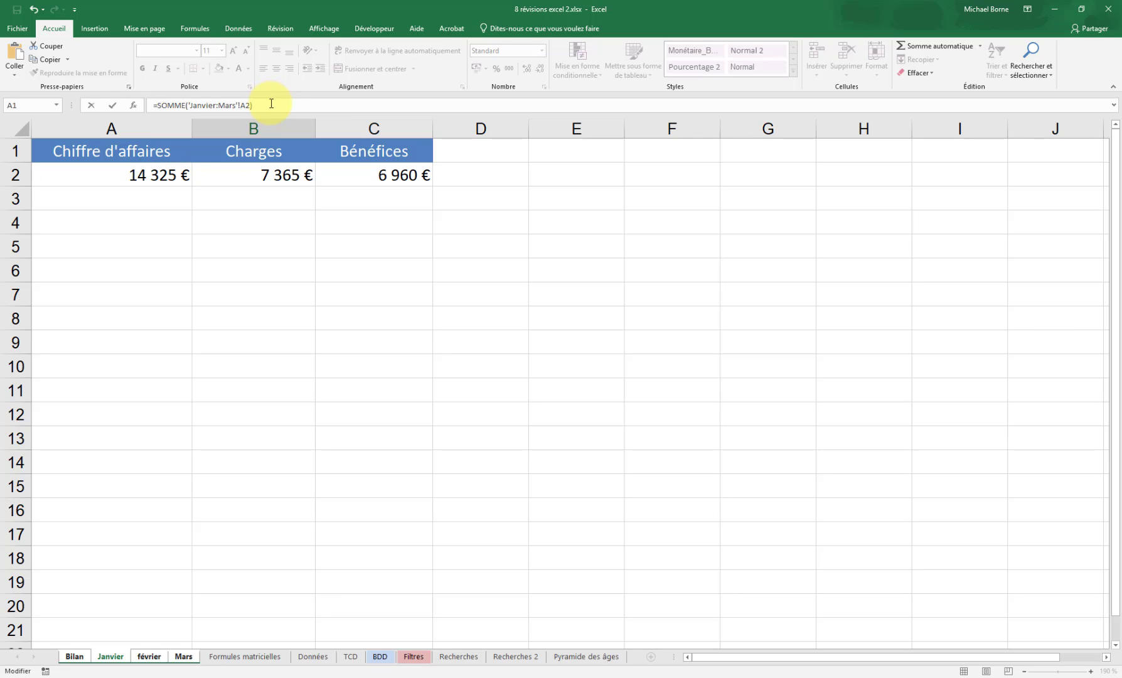
Complete the Bénéfices formula by subtracting the charges with -SOMME('Janvier:Mars'!B2) and validate it.
type("-somm")
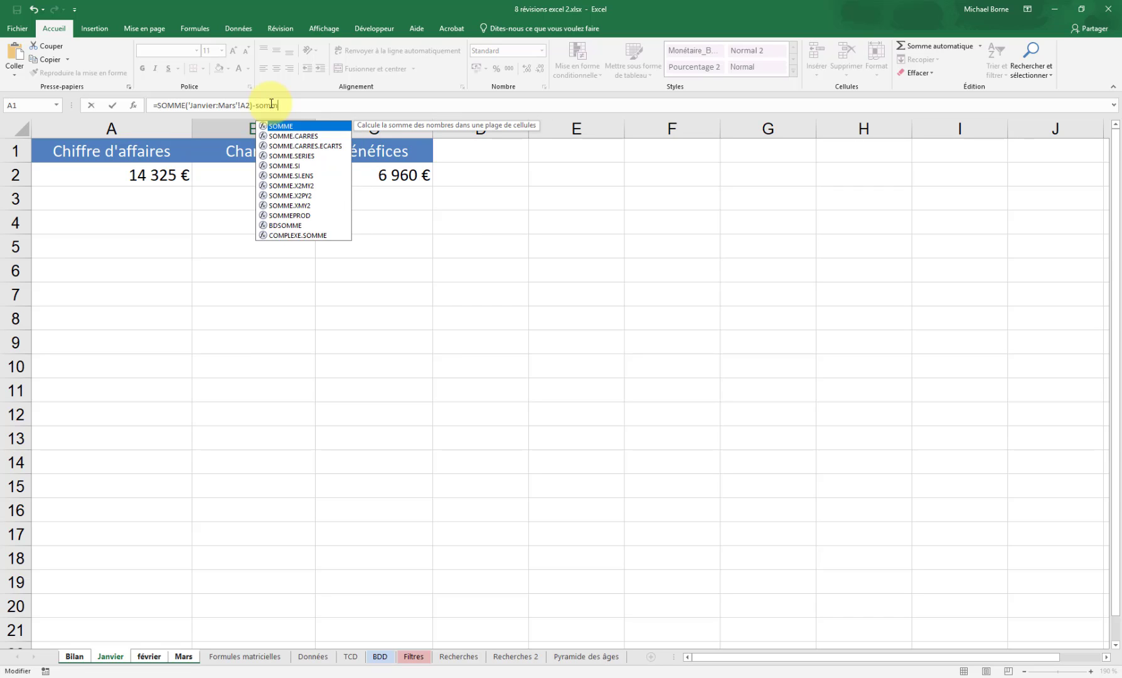
double_click(292, 127)
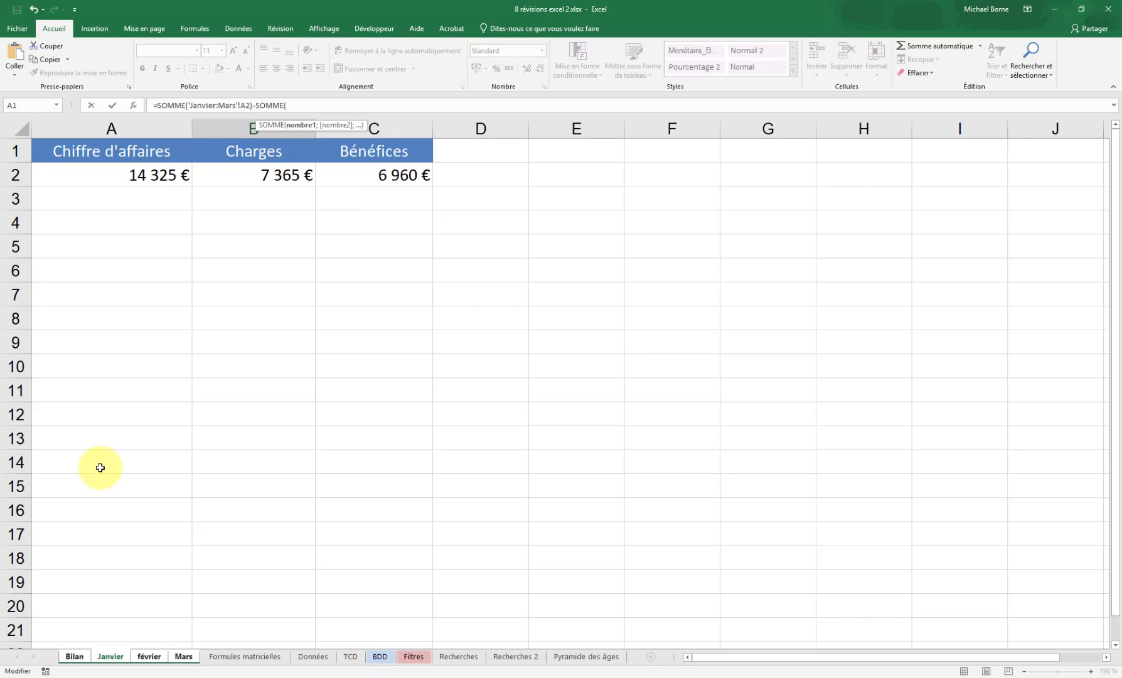
left_click(283, 171)
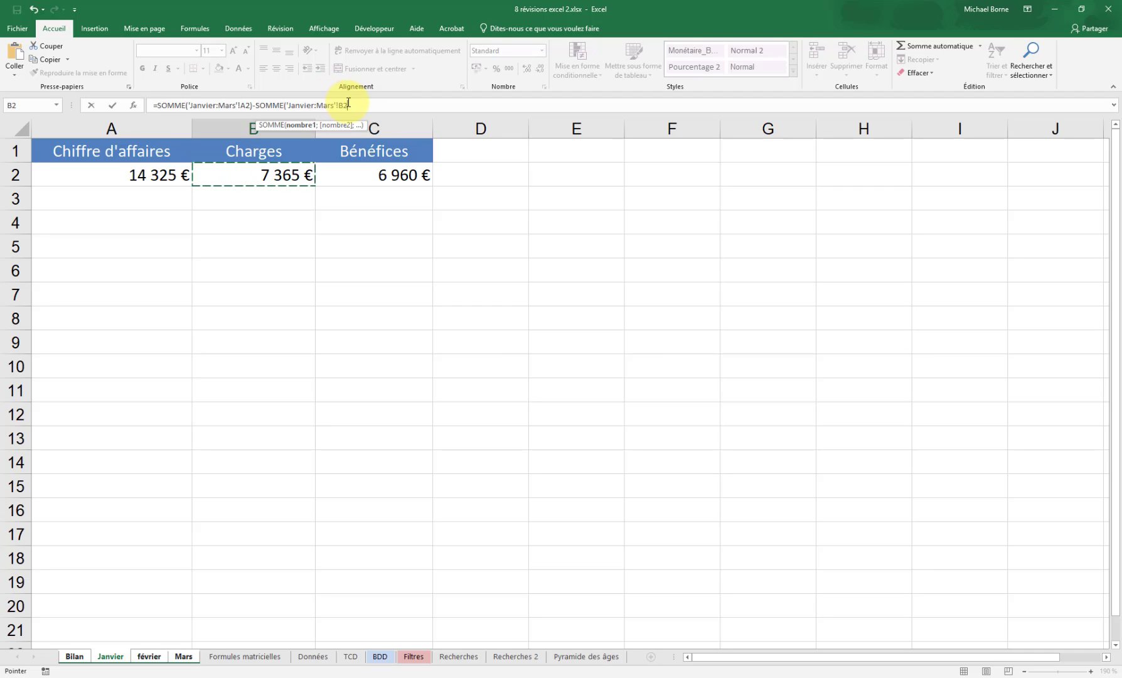
type(")")
left_click(385, 104)
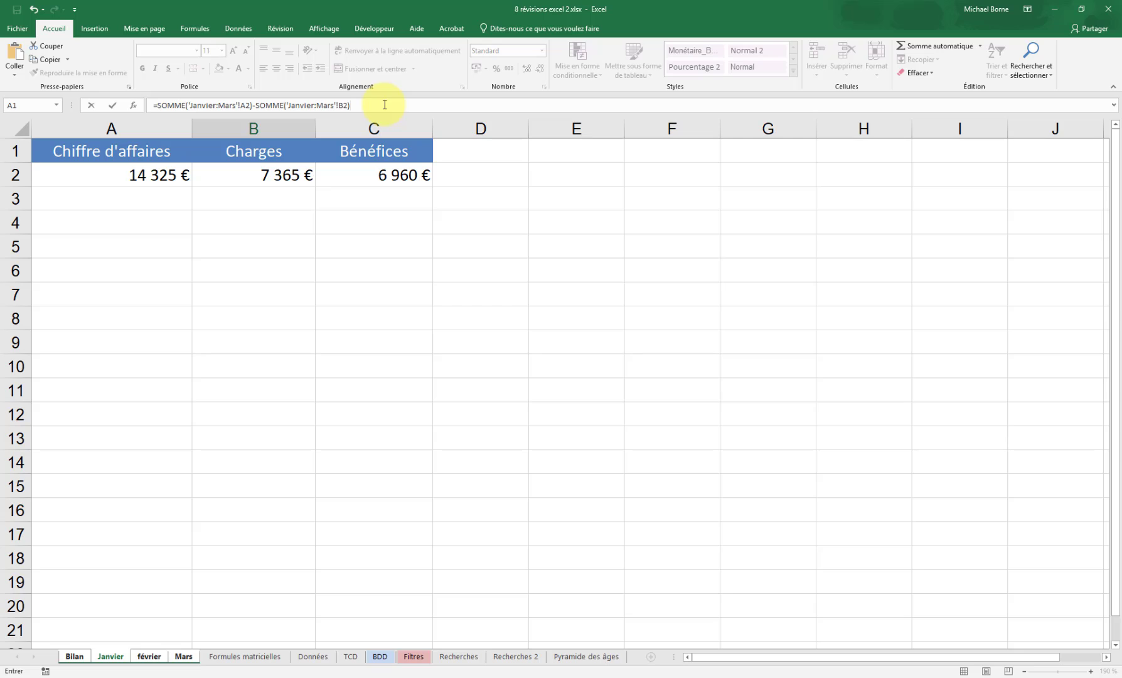
key("Return")
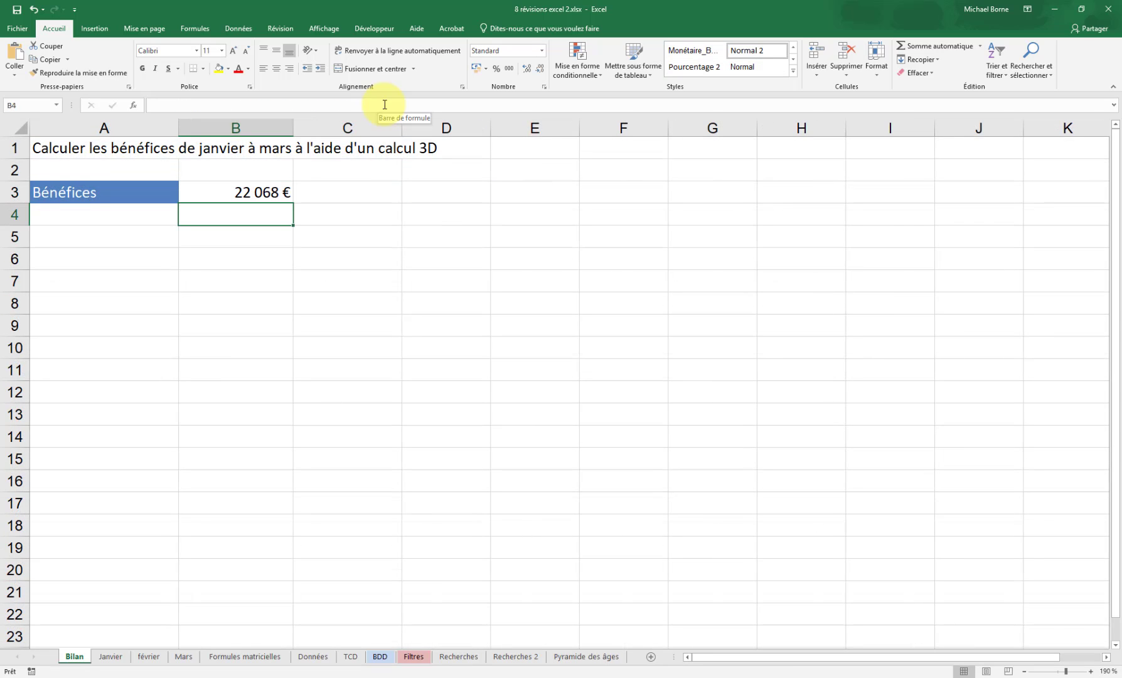
On the Formules matricielles sheet, fill the Prix TTC range C12:C15 with the array formula =A12:A15+A12:A15*B12:B15.
left_click(245, 656)
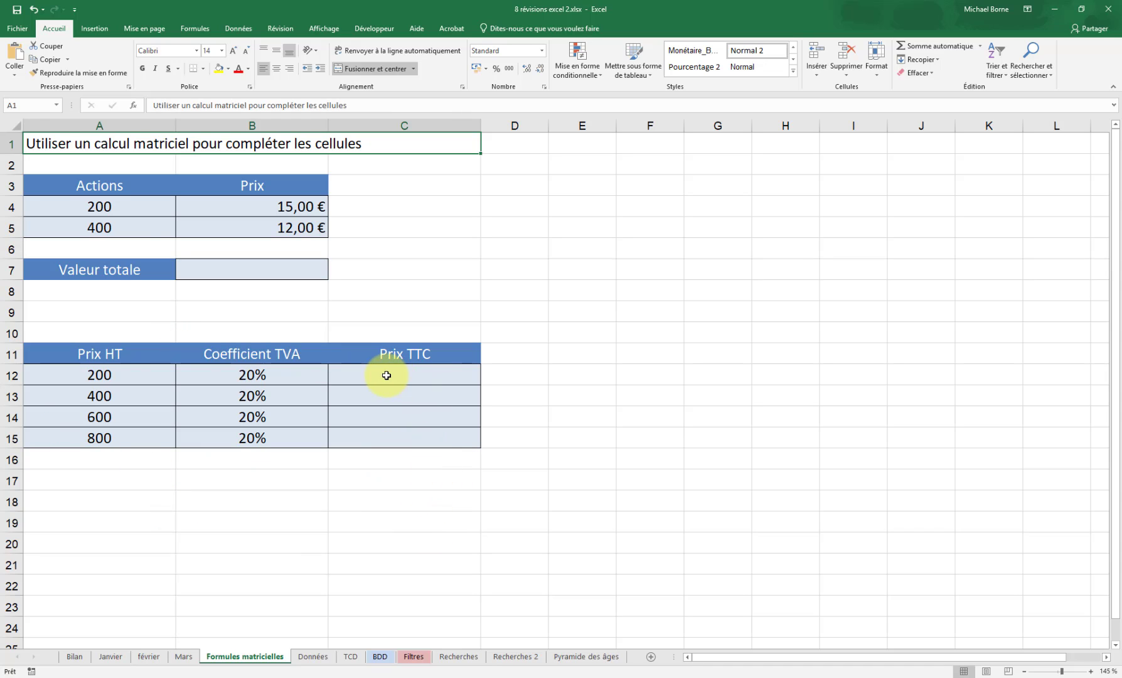
left_click_drag(387, 375, 389, 437)
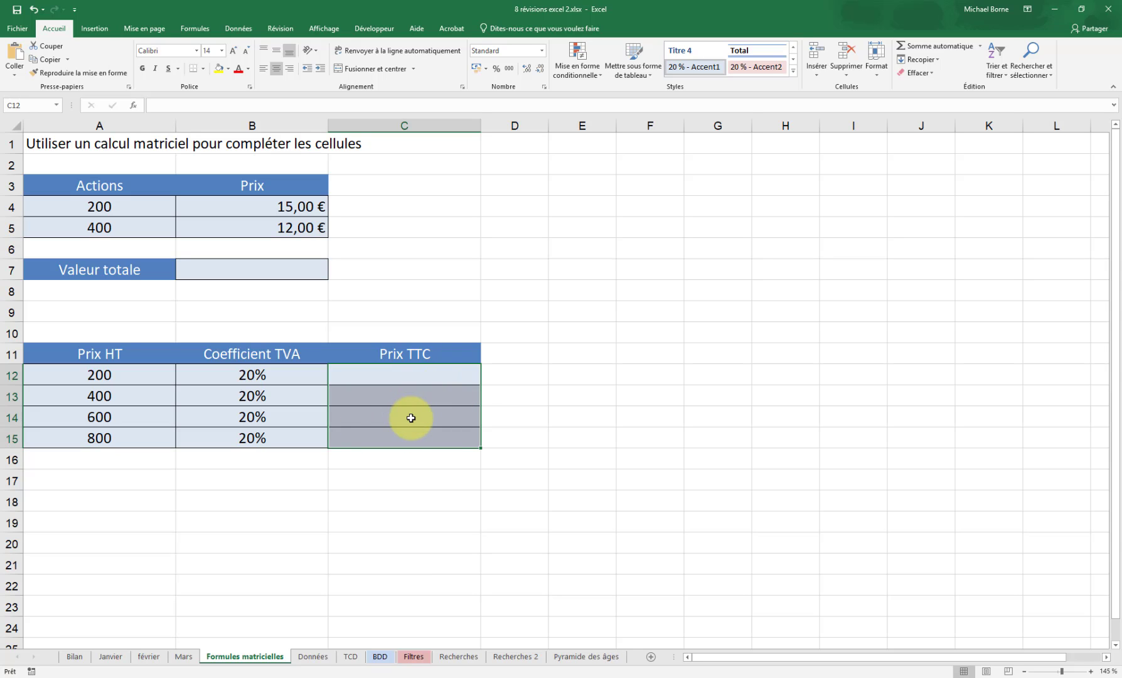
type("=")
left_click_drag(142, 380, 144, 432)
type("+")
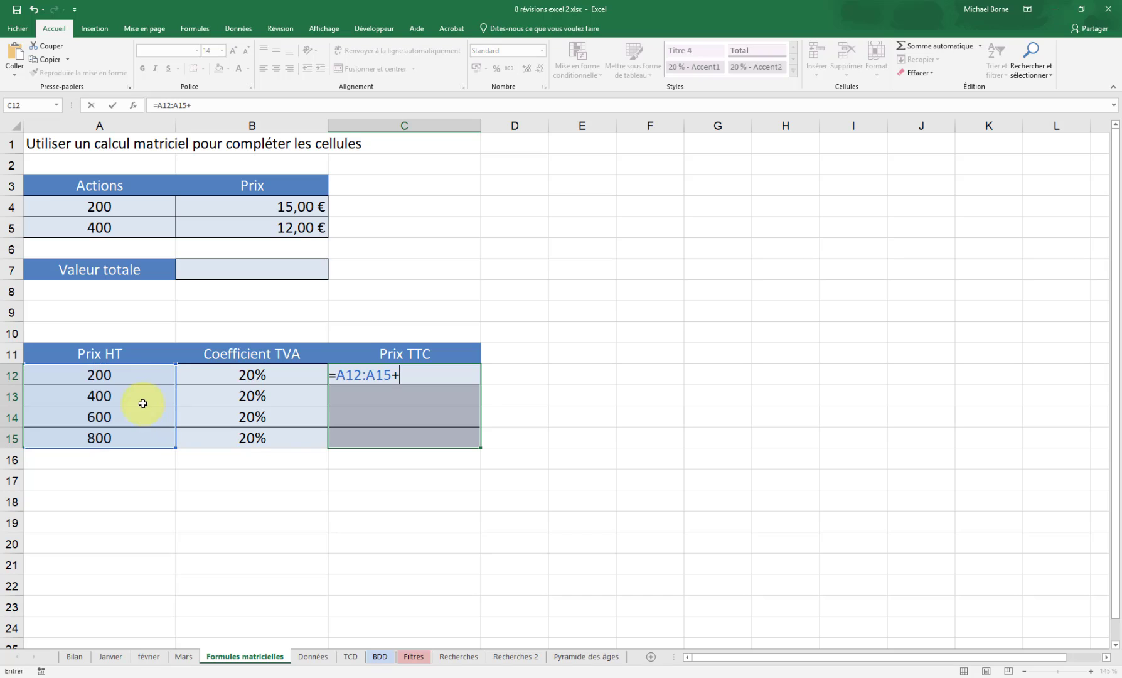
left_click_drag(143, 375, 144, 434)
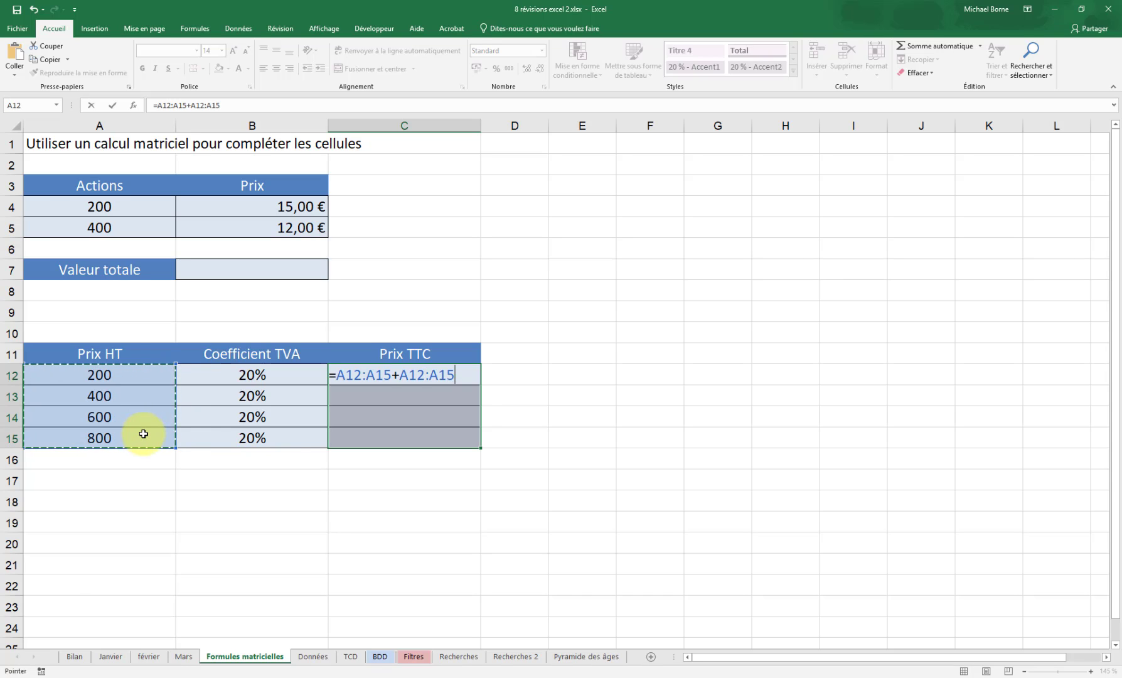
type("*")
left_click_drag(283, 379, 281, 439)
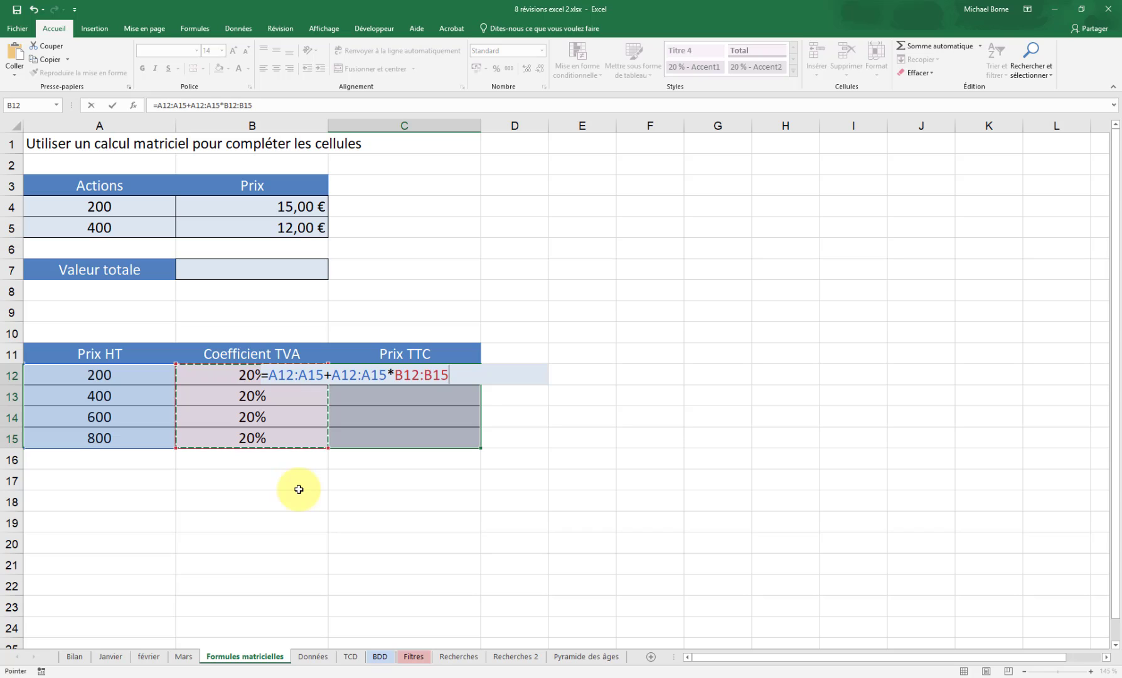
key("ctrl+shift+Return")
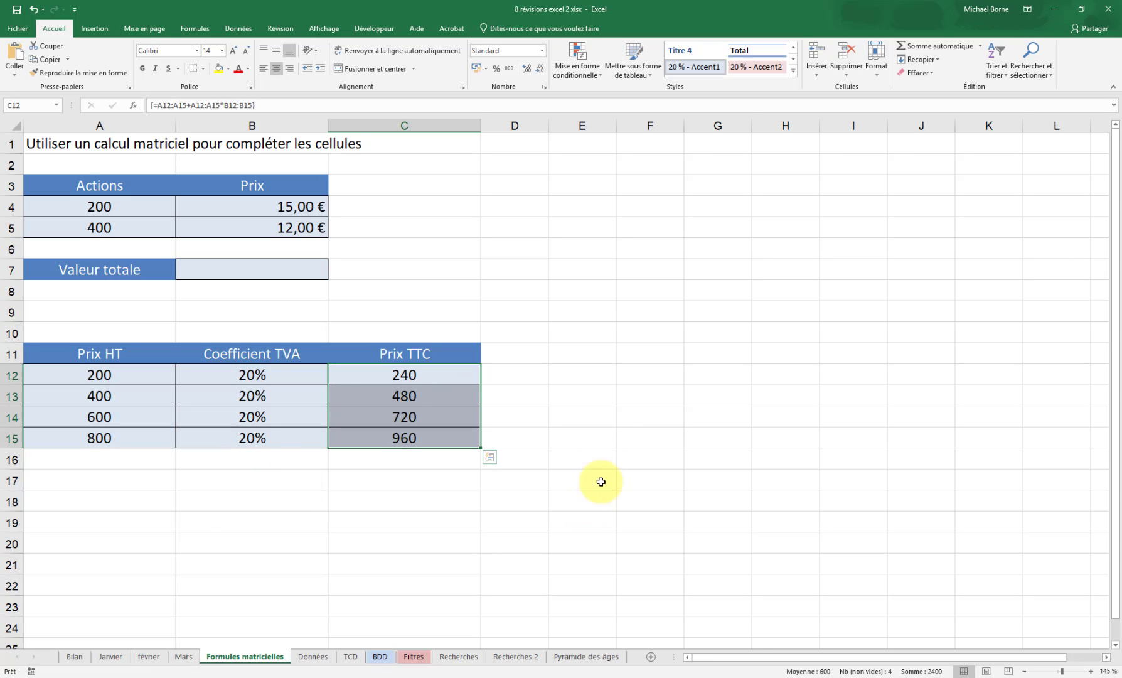
left_click(593, 391)
Try to delete the content of cell C12 alone within the Prix TTC array.
left_click(428, 377)
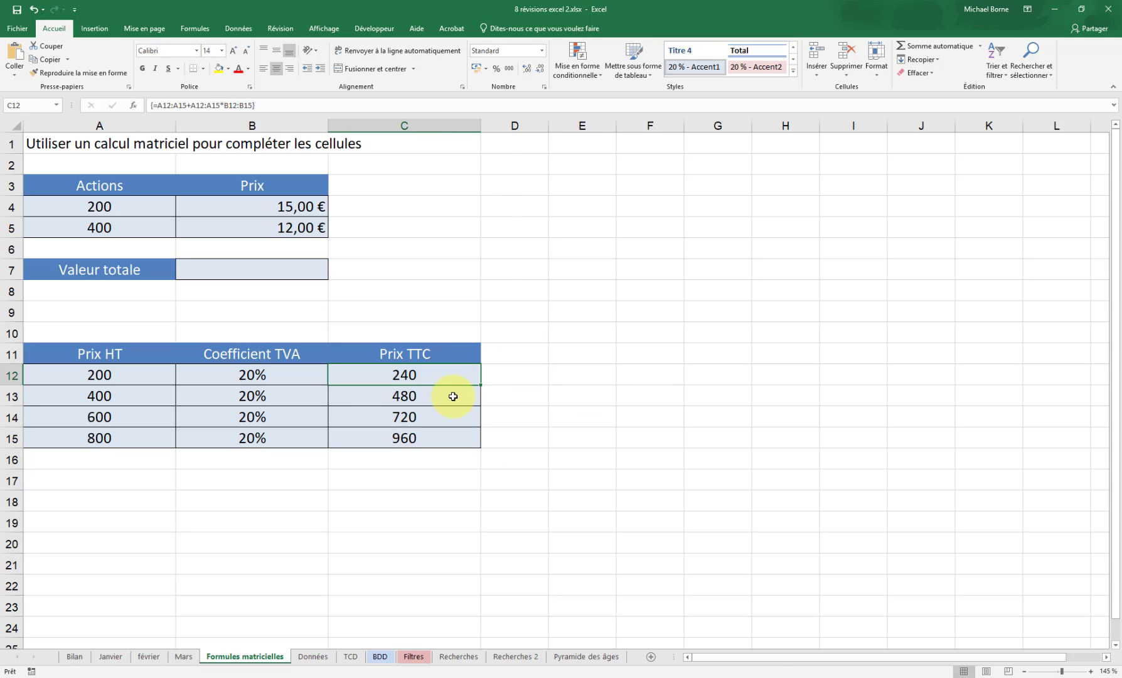
key("Delete")
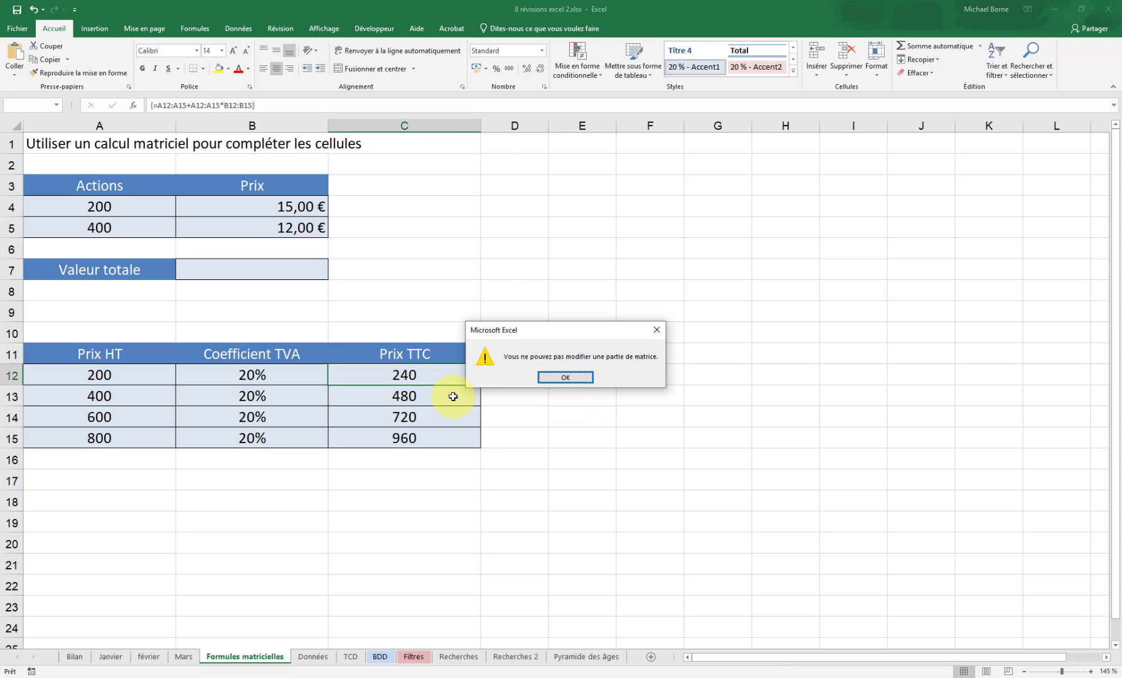
left_click(568, 377)
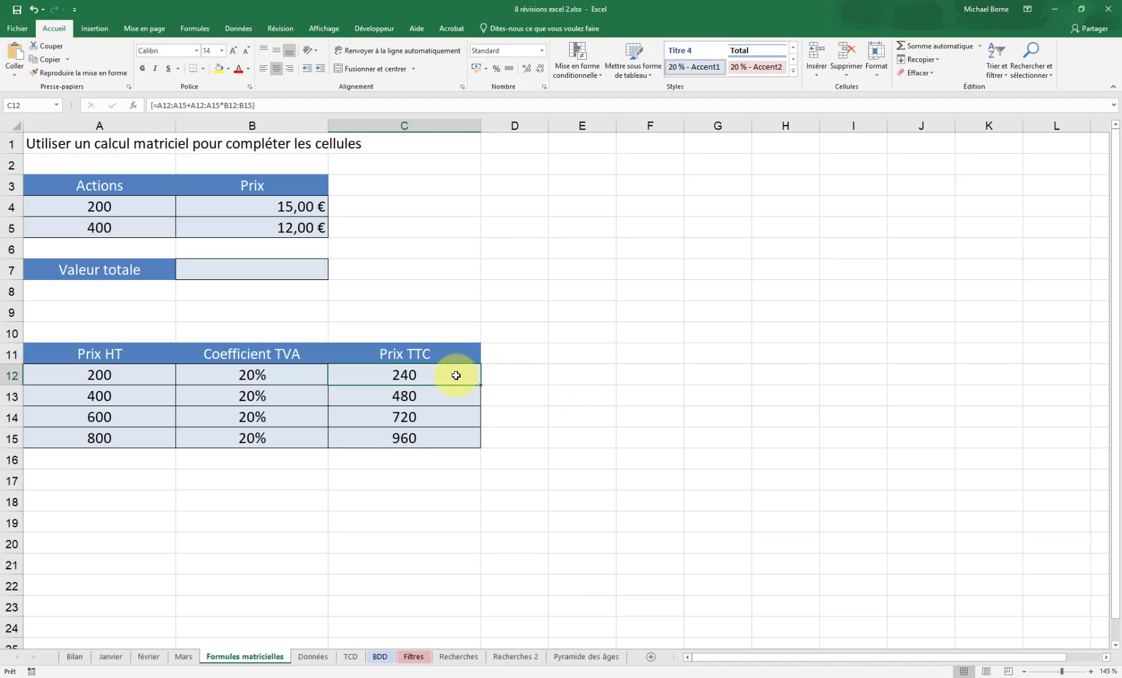
Add +1 to the end of the array formula for the whole range C12:C15 and revalidate it as an array.
left_click_drag(456, 375, 450, 433)
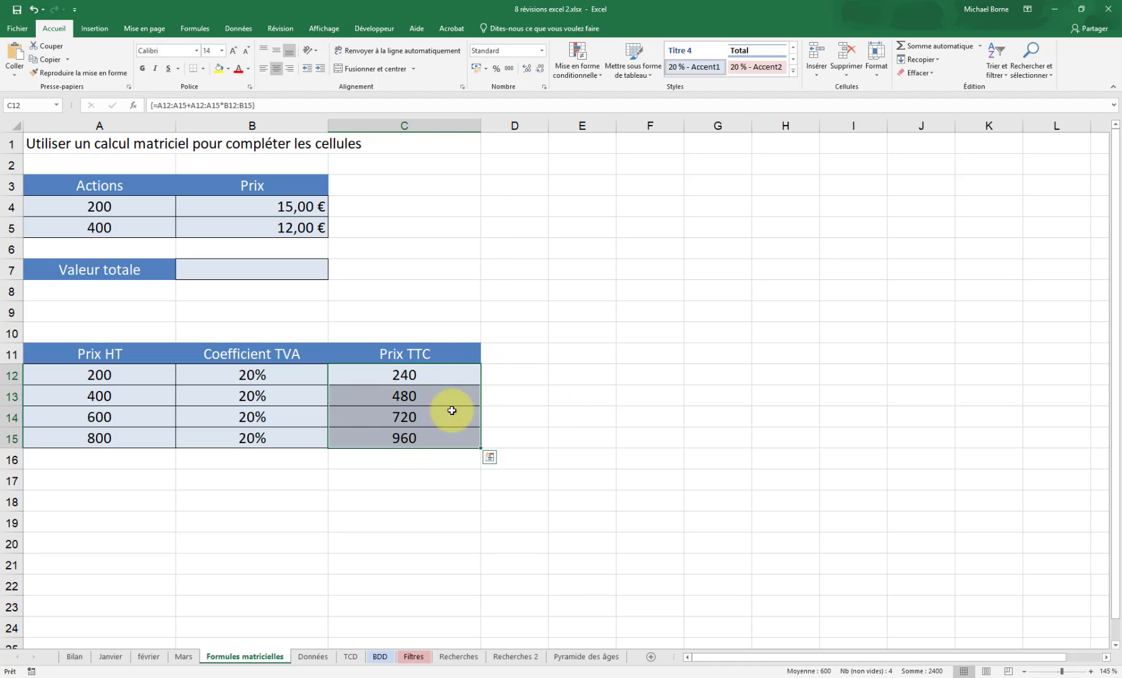
left_click(286, 107)
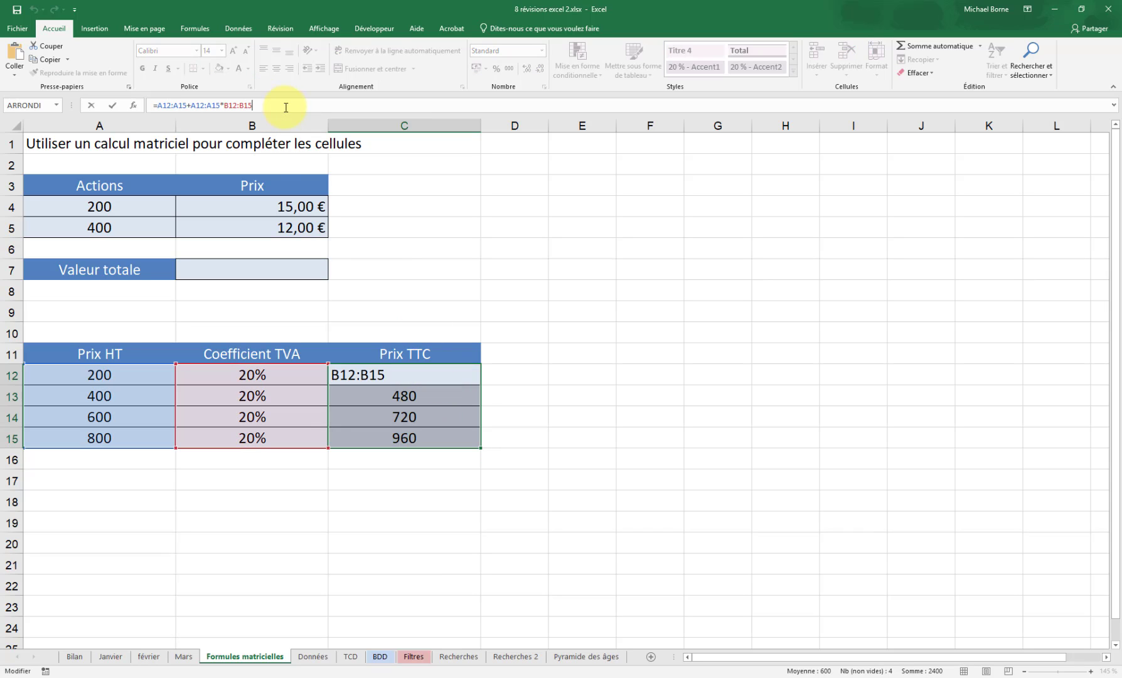
type("+1")
key("ctrl+shift+Return")
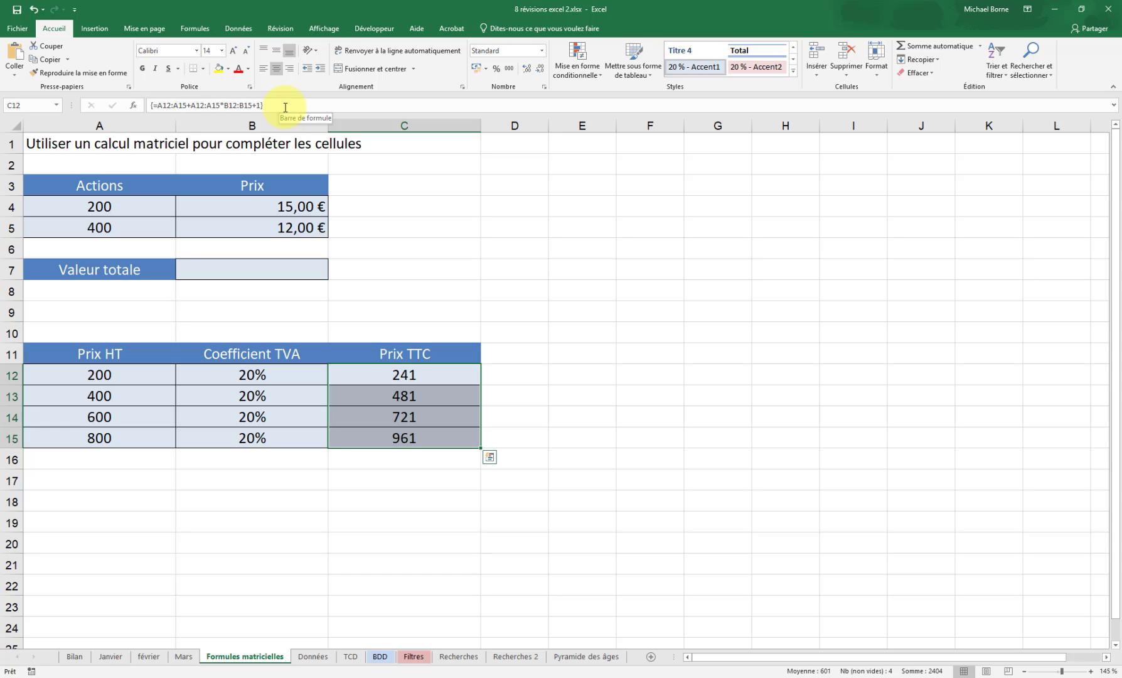
Calculate the Valeur totale in cell B7 with the array formula =SOMME(A4:A5*B4:B5).
left_click(311, 265)
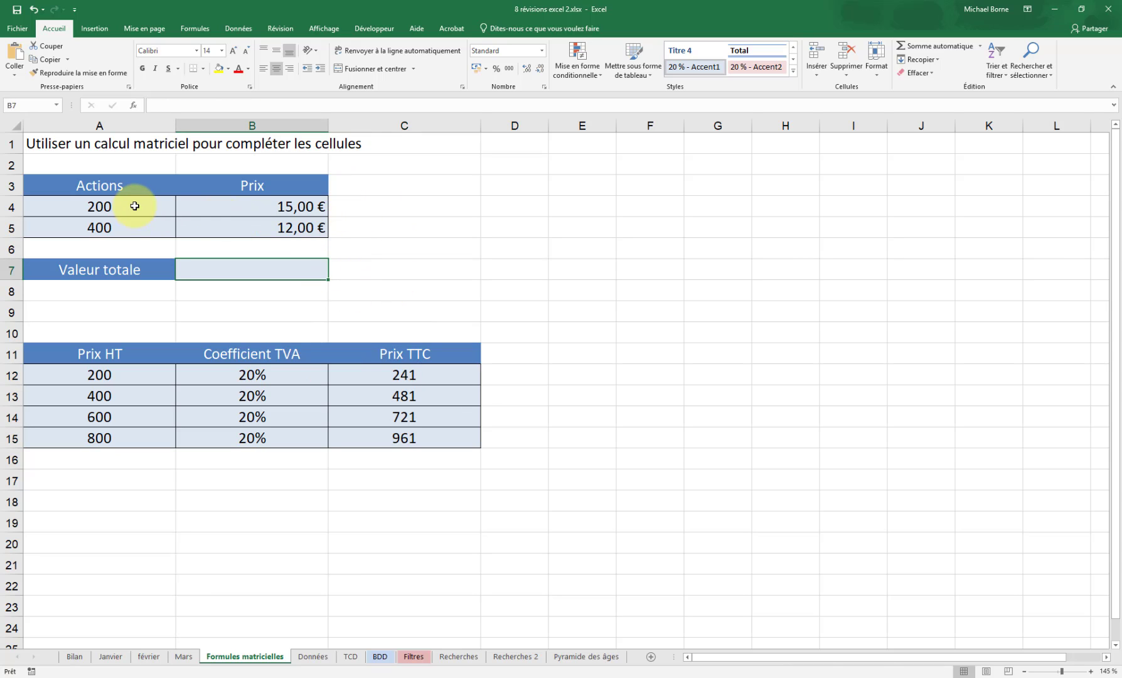
left_click_drag(137, 208, 143, 226)
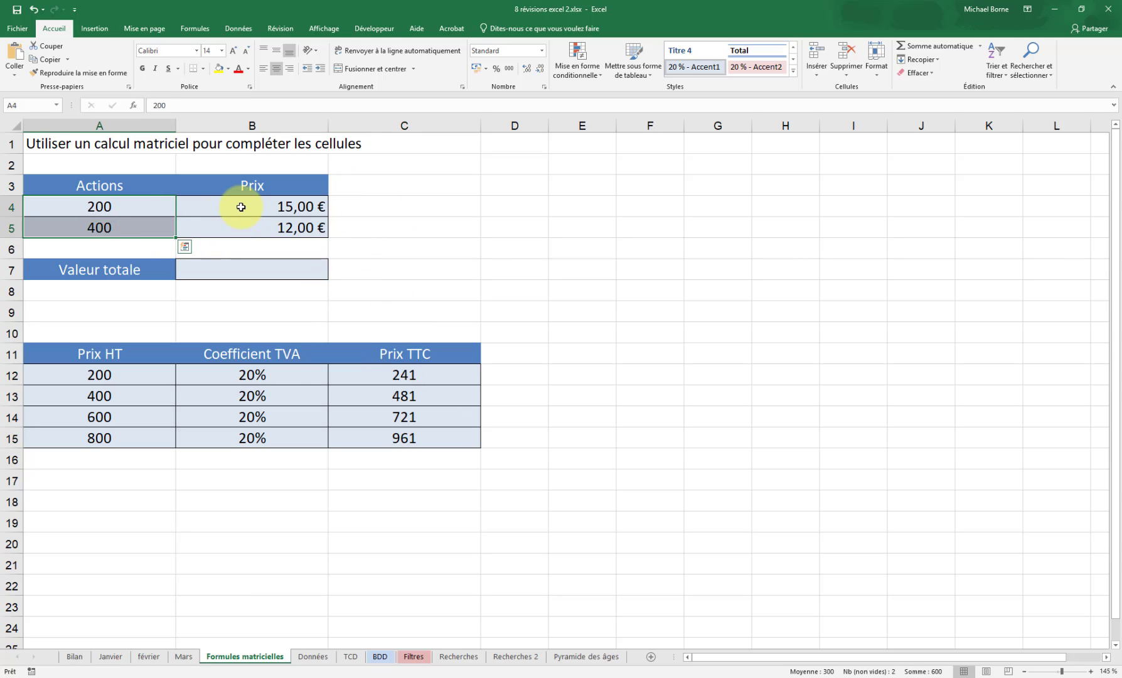
left_click_drag(241, 205, 240, 228)
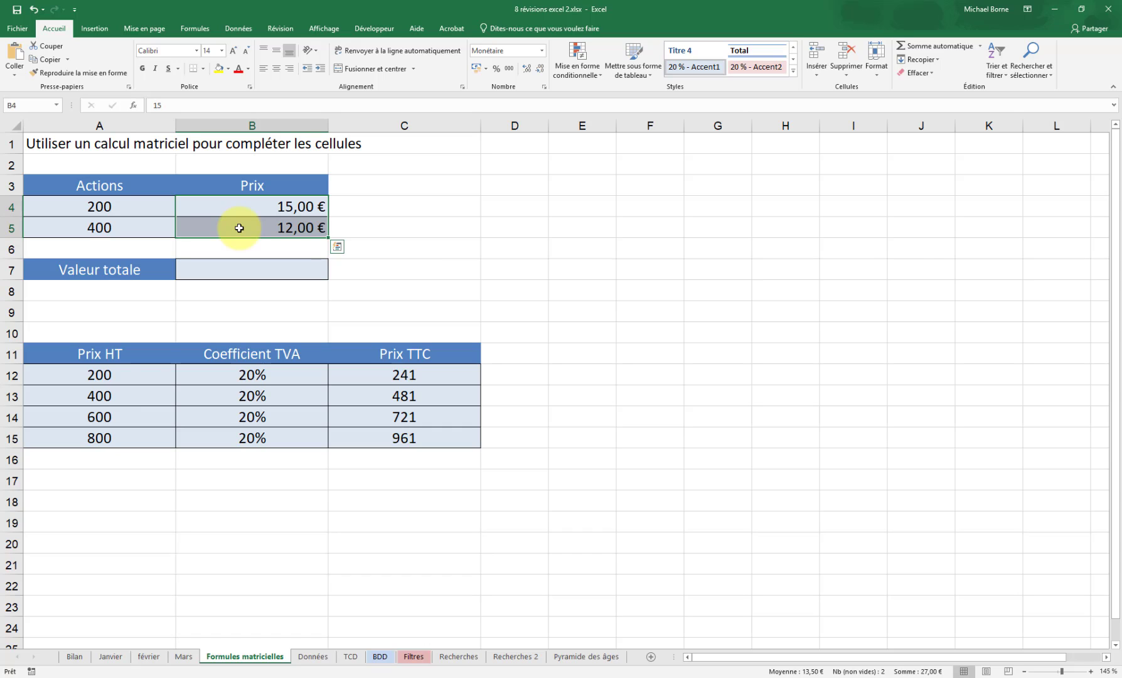
left_click(297, 272)
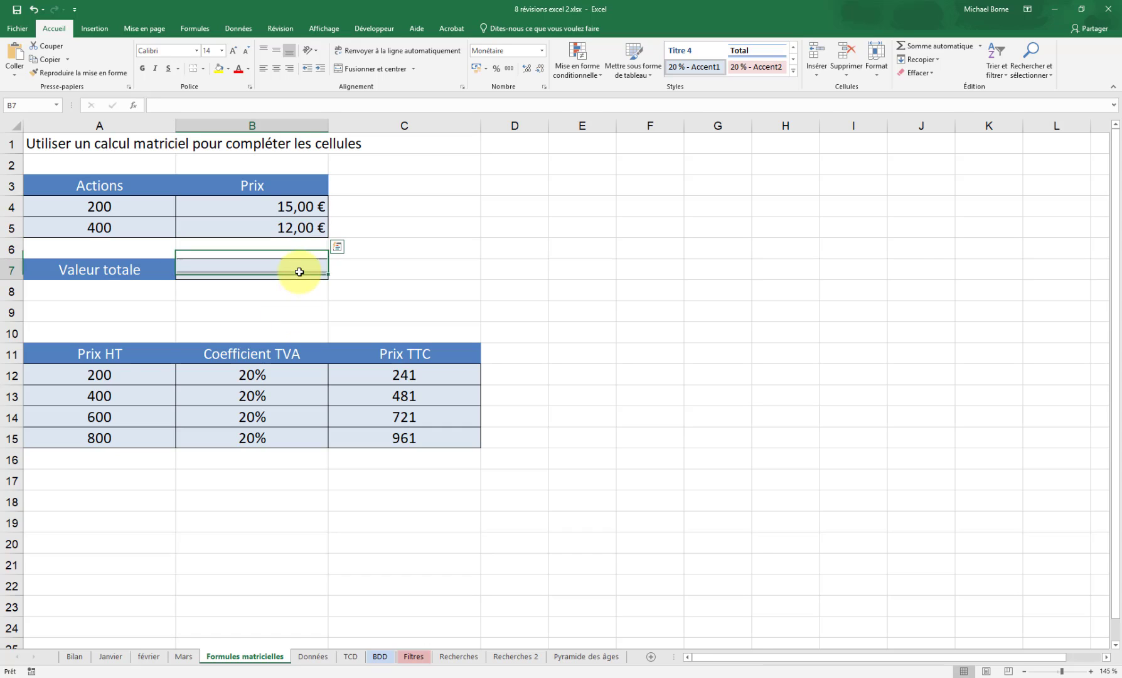
type("=")
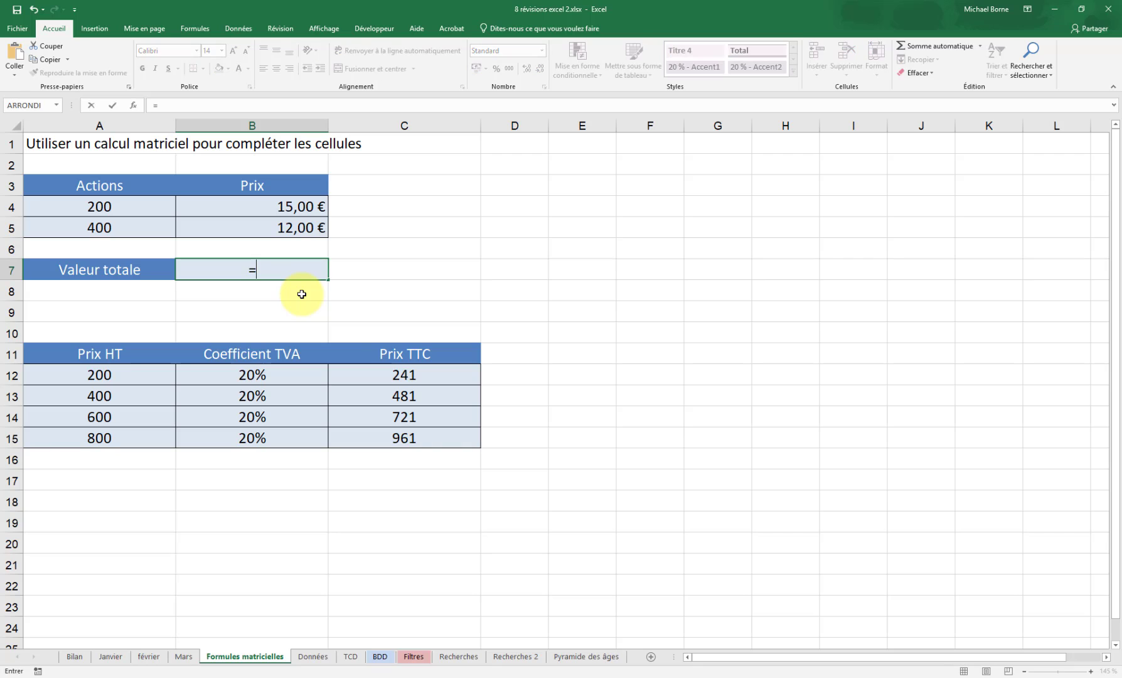
type("som")
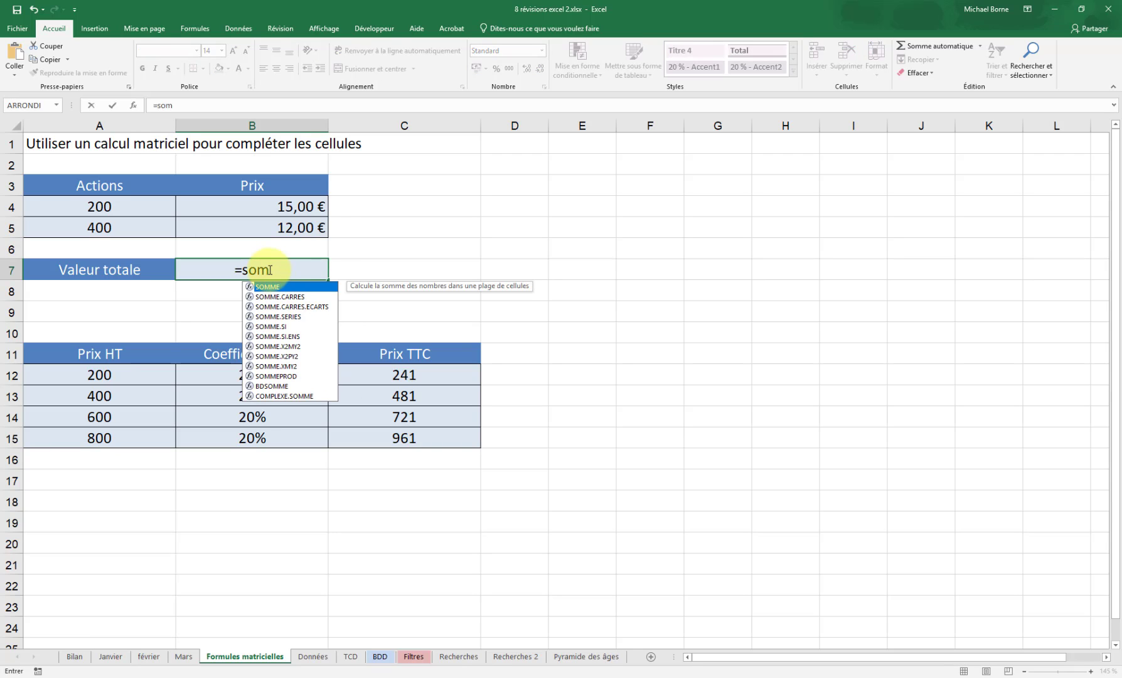
double_click(290, 287)
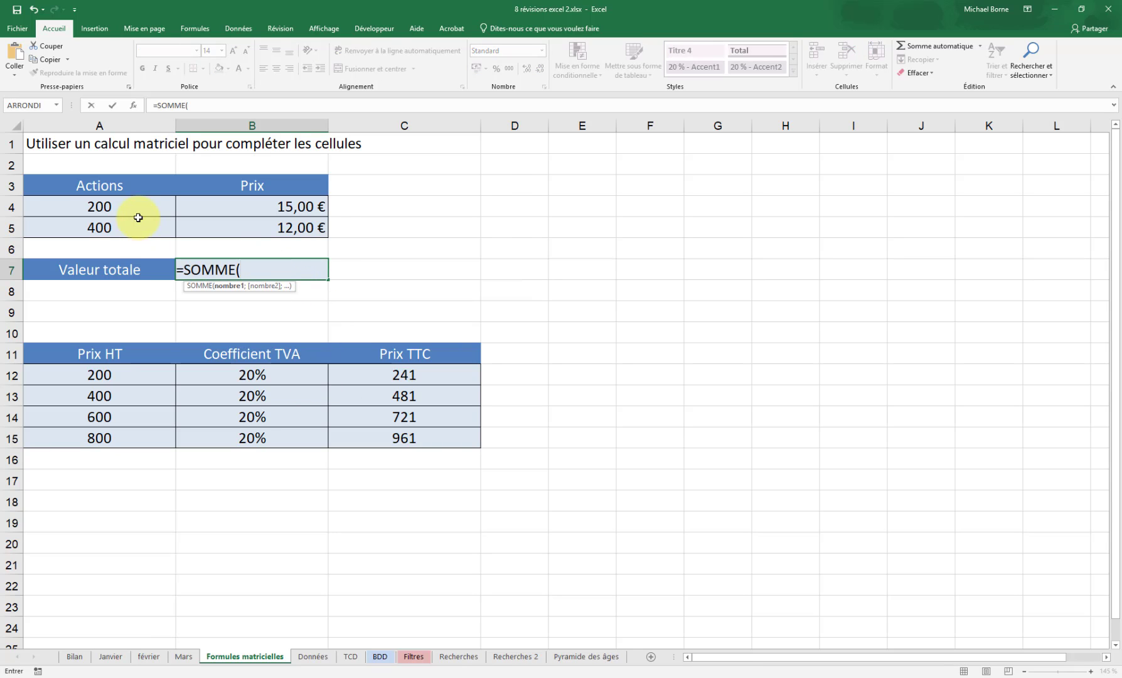
left_click_drag(142, 208, 145, 228)
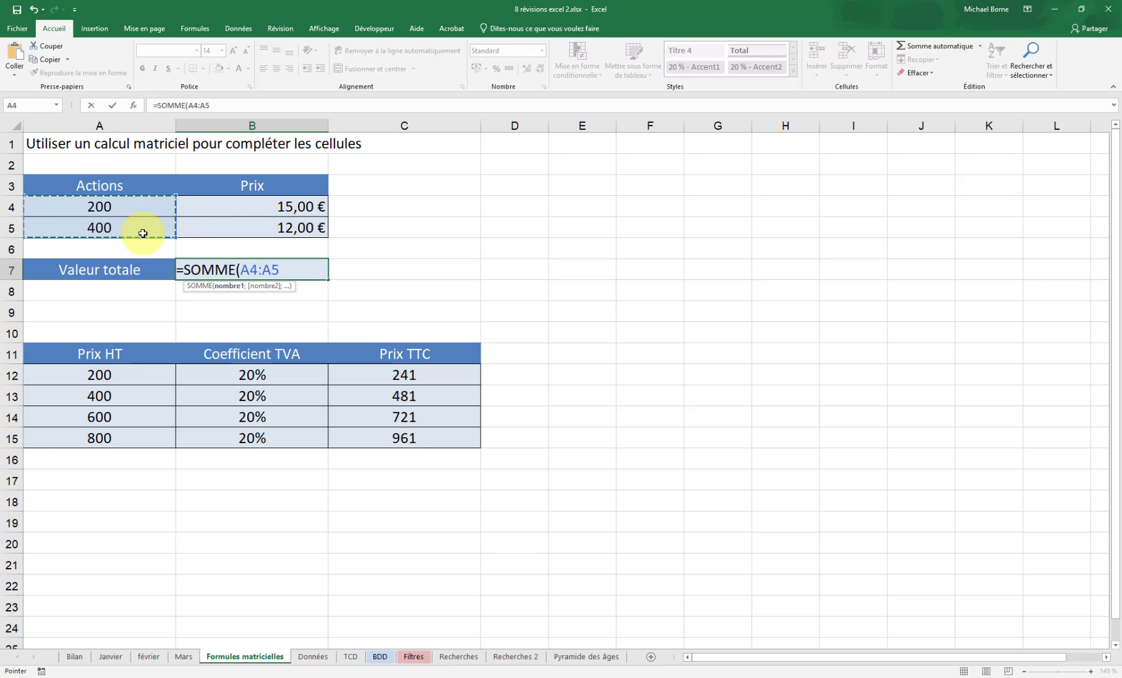
type("*")
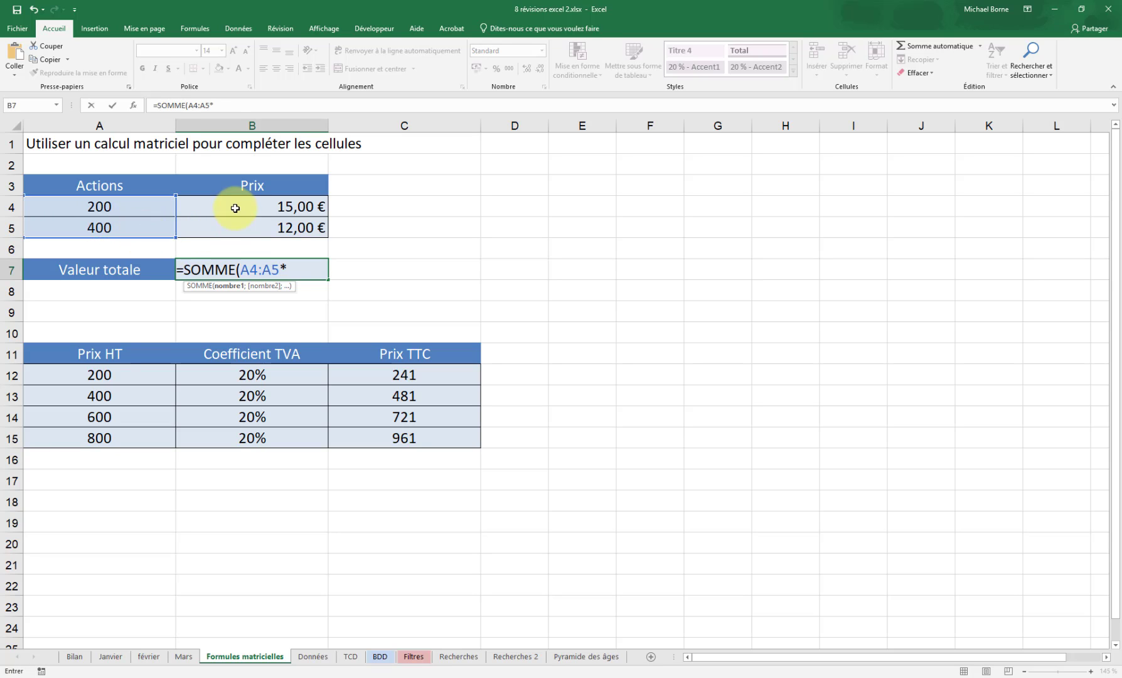
left_click(237, 214)
left_click_drag(236, 214, 238, 228)
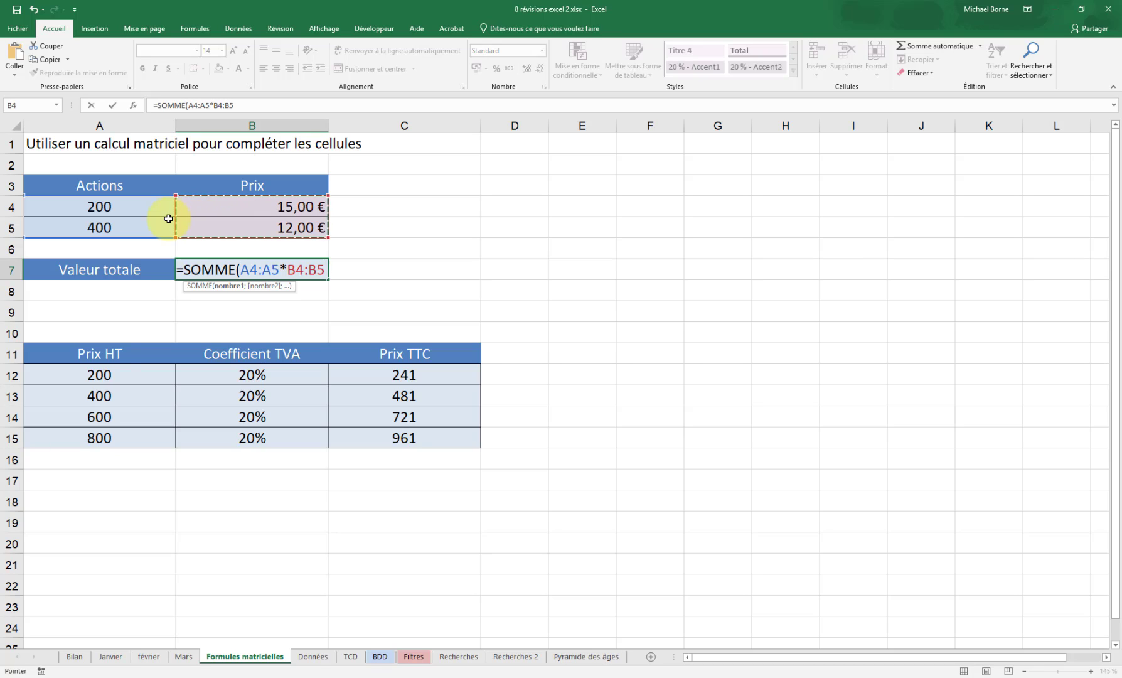
key("ctrl+shift+Return")
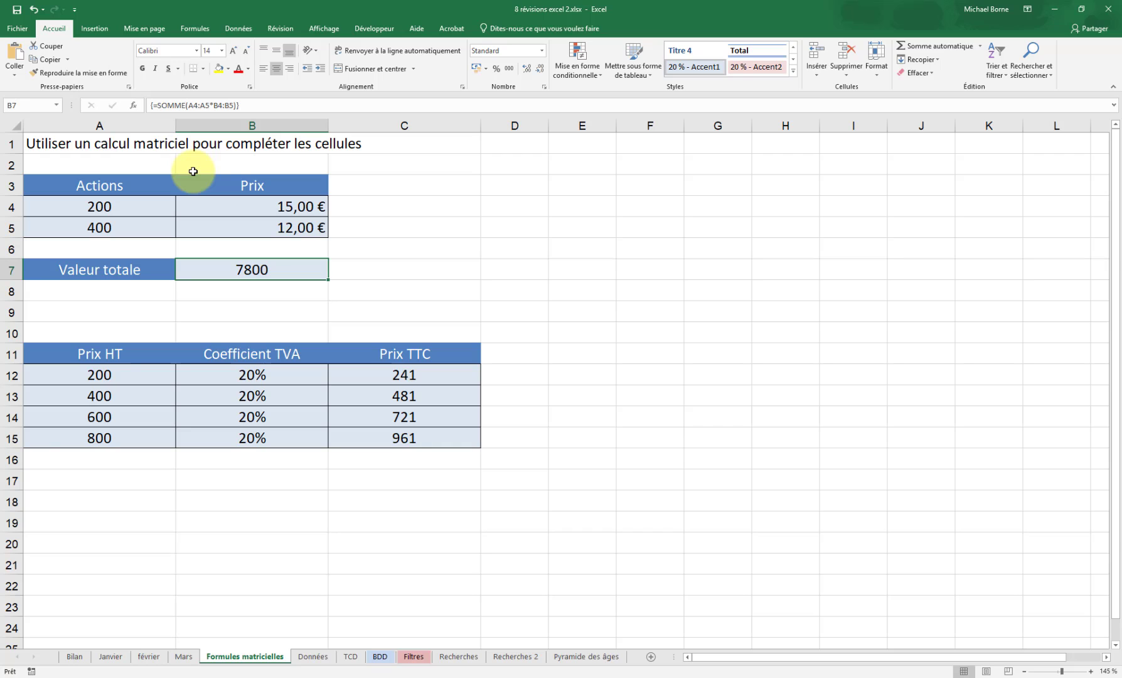
Create a pivot table from the Données range A1:D74, placing it on the existing TCD sheet at cell B15.
left_click(314, 657)
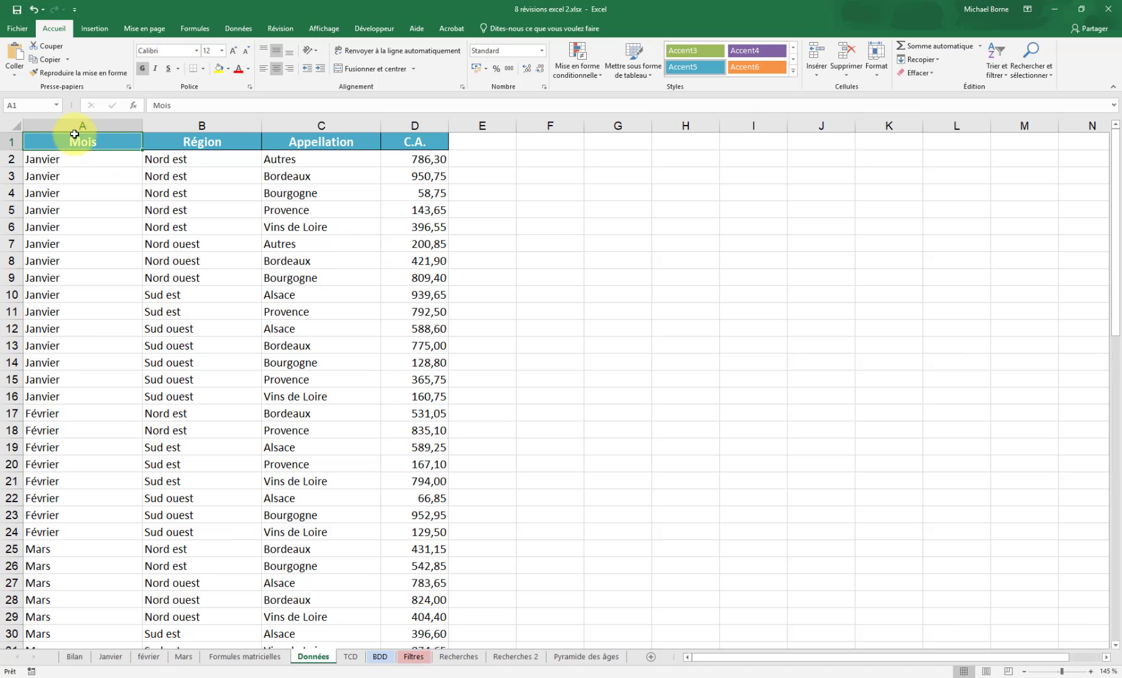
left_click(95, 29)
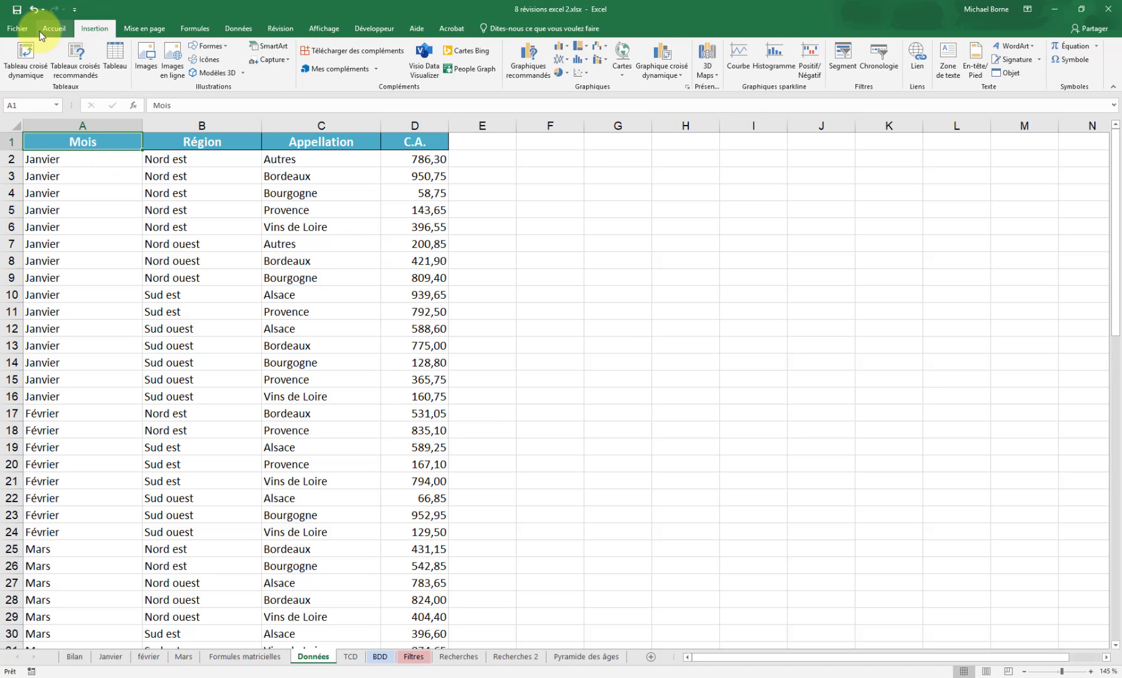
left_click(26, 63)
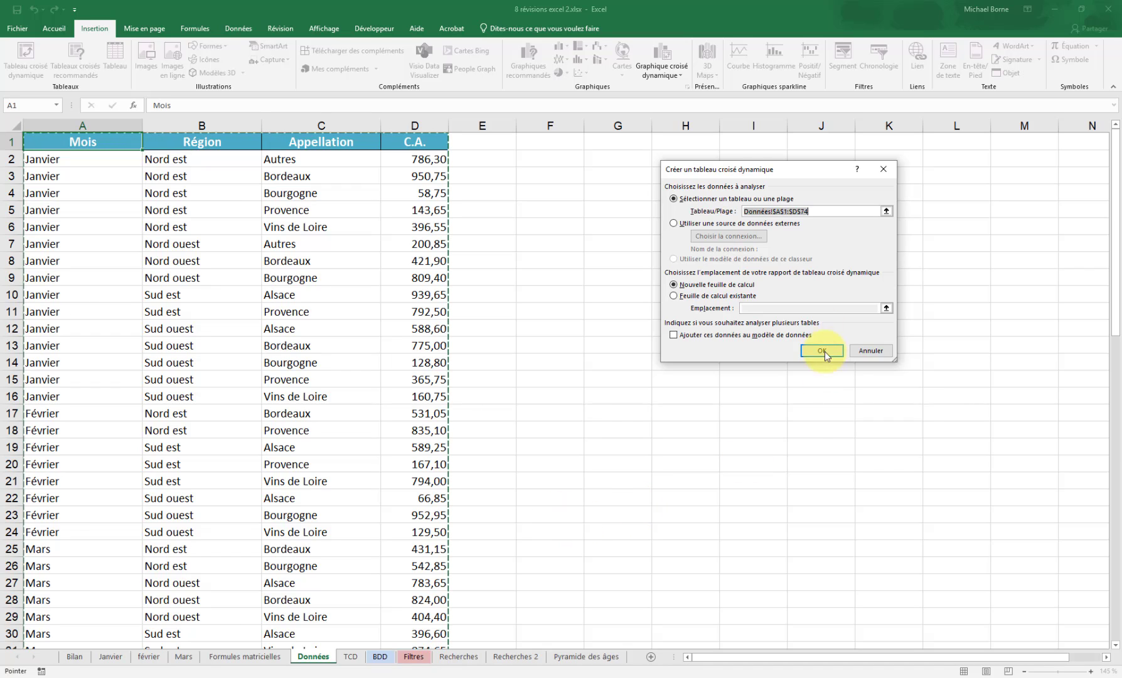
left_click(675, 297)
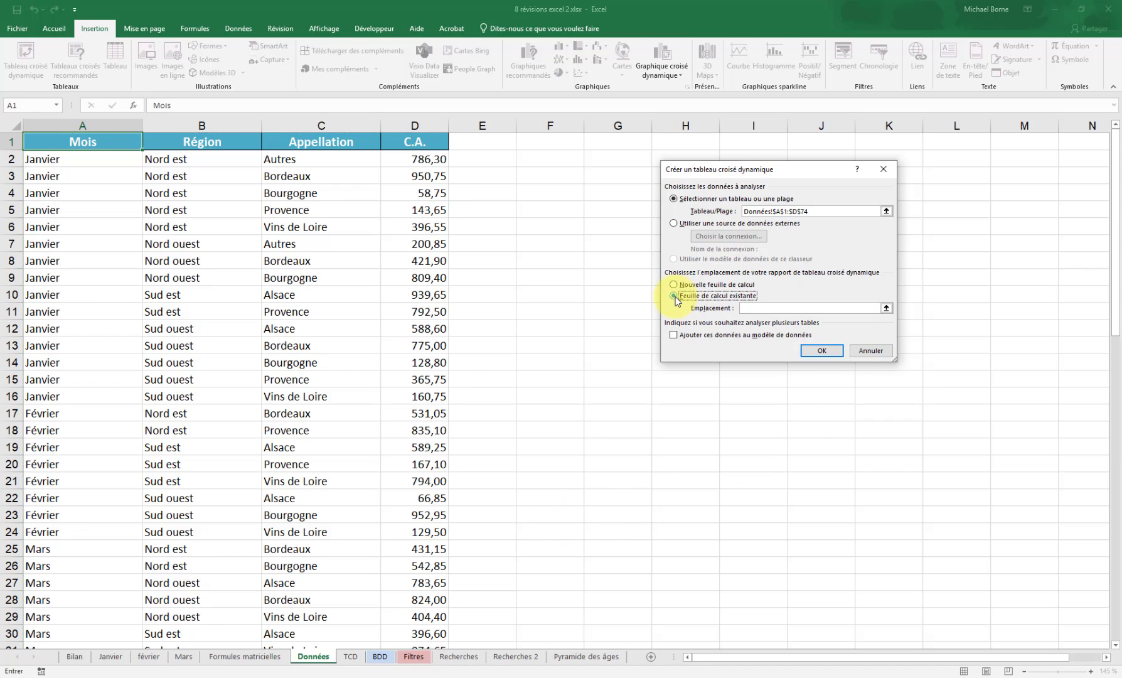
left_click(771, 310)
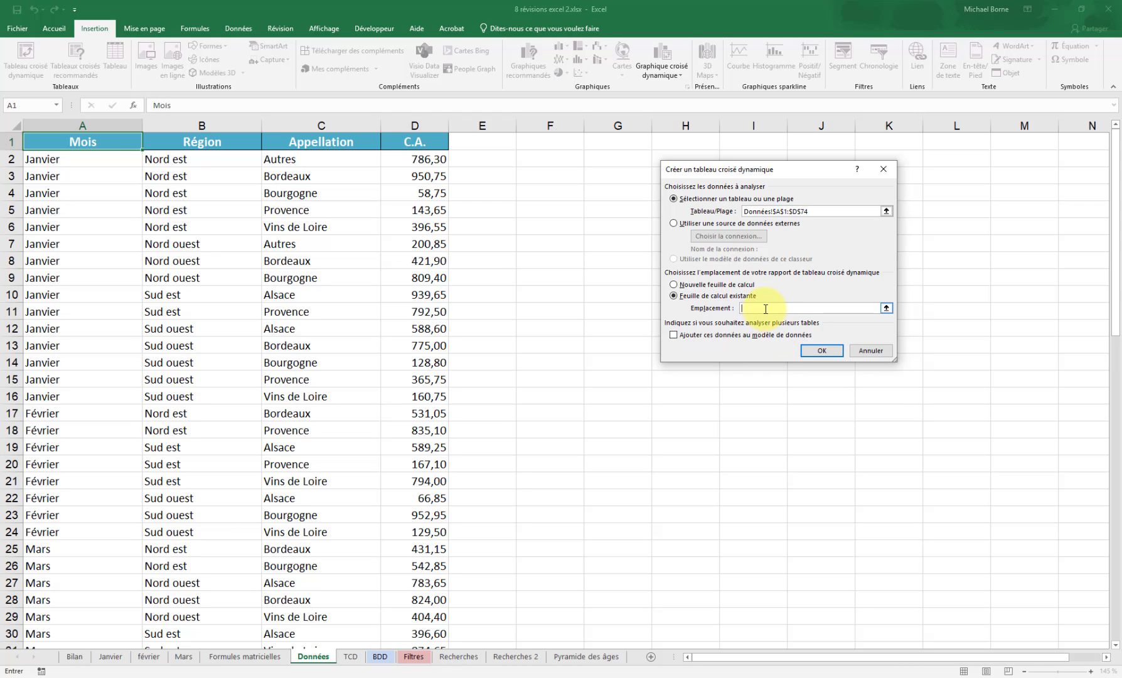
left_click(350, 659)
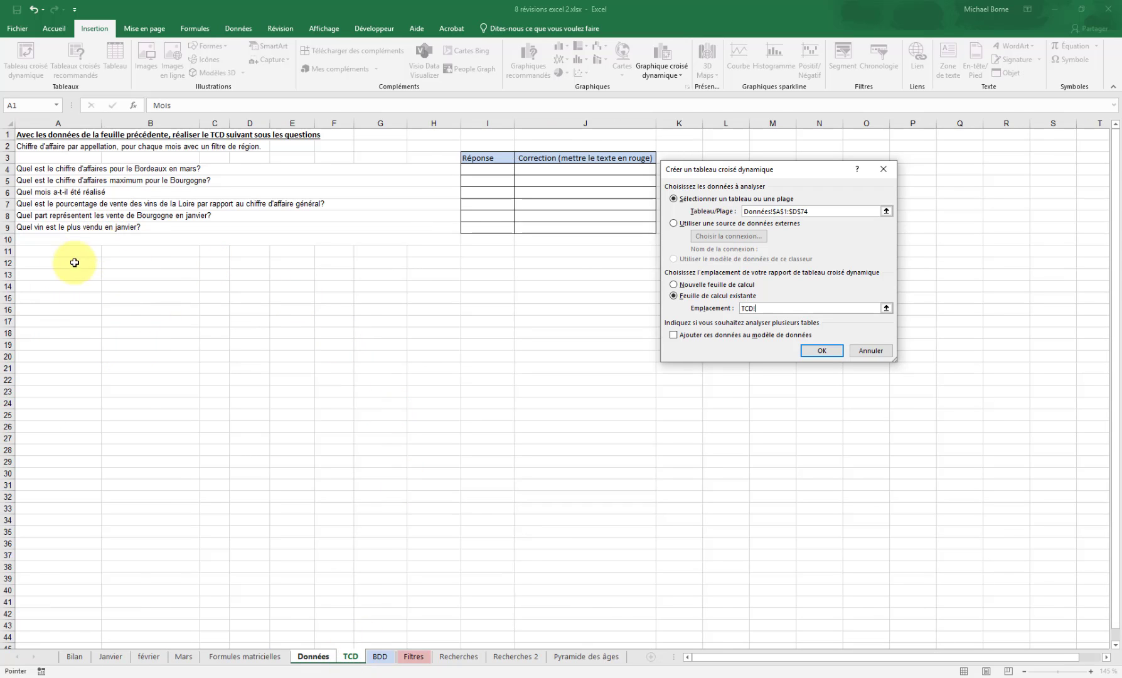
left_click(137, 299)
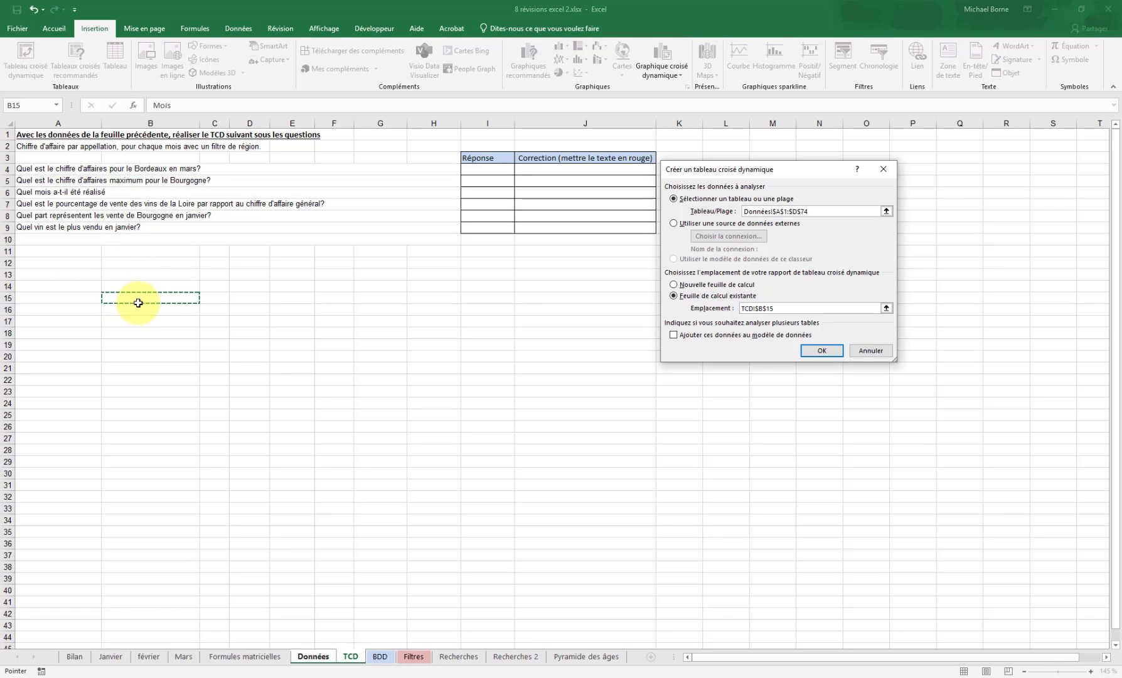
left_click(818, 351)
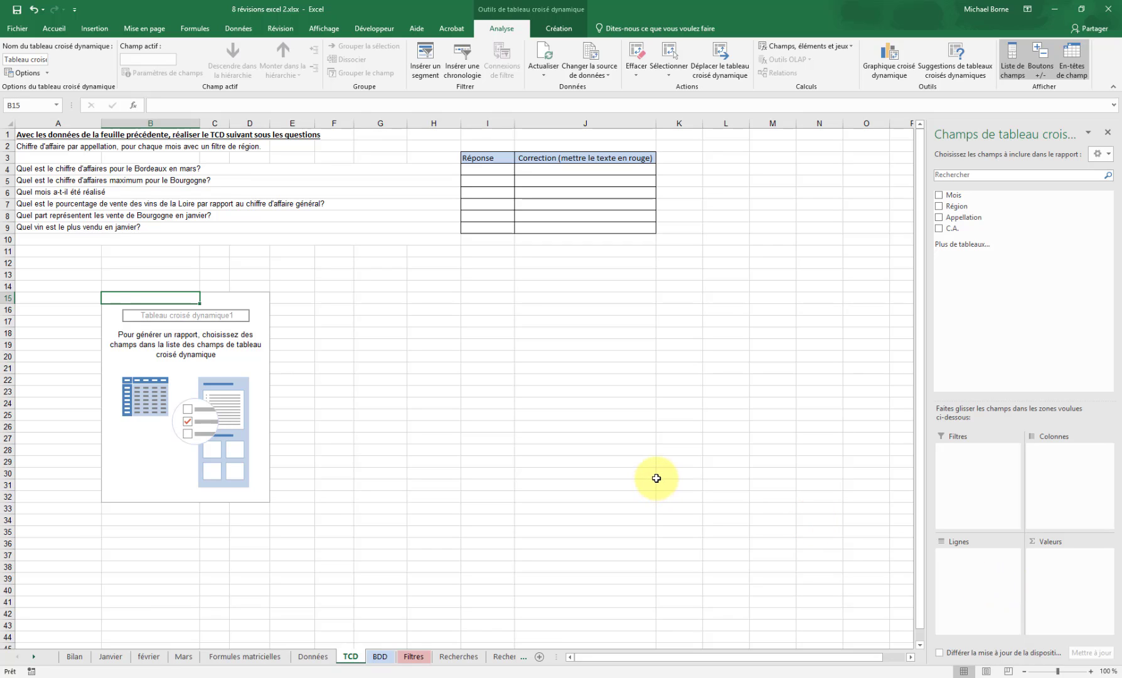
Lay out the pivot table with Appellation as columns, Mois as rows, Région as filter and C.A. as values.
left_click(7, 146)
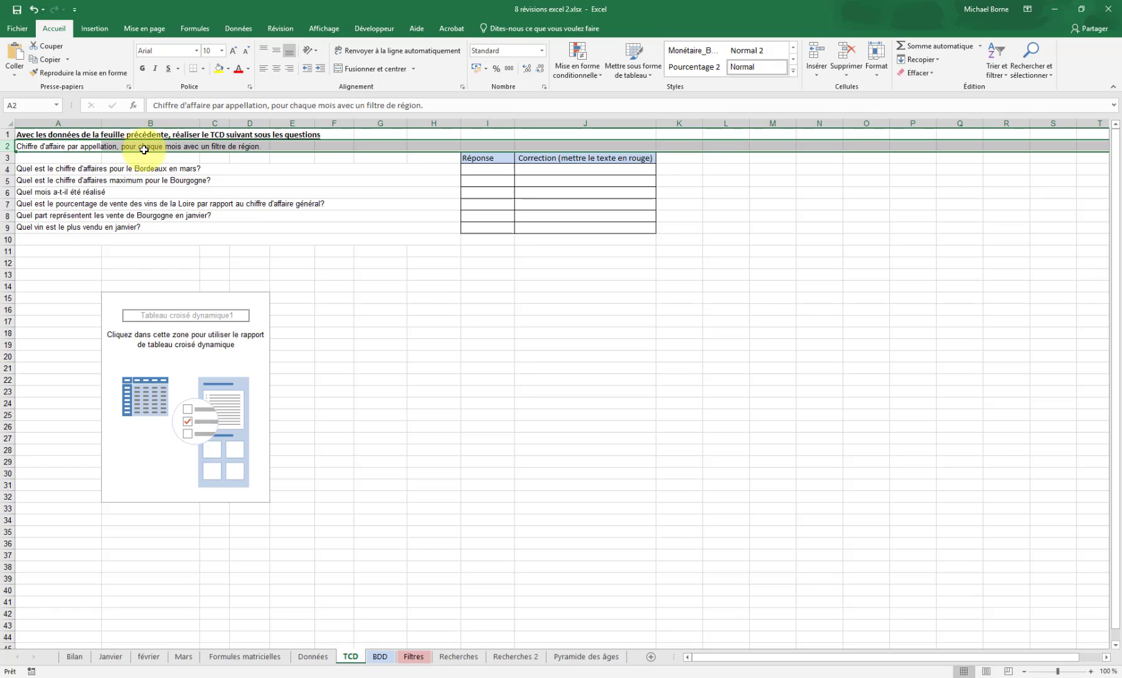
left_click(199, 368)
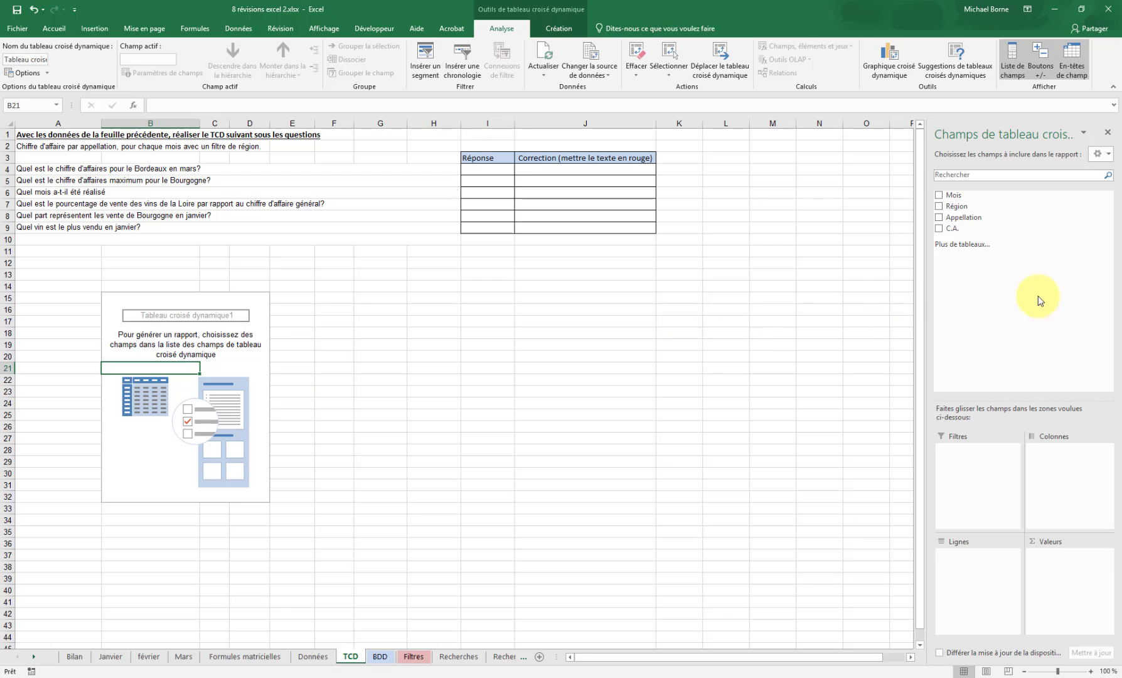
left_click_drag(997, 219, 1061, 461)
left_click_drag(989, 195, 984, 577)
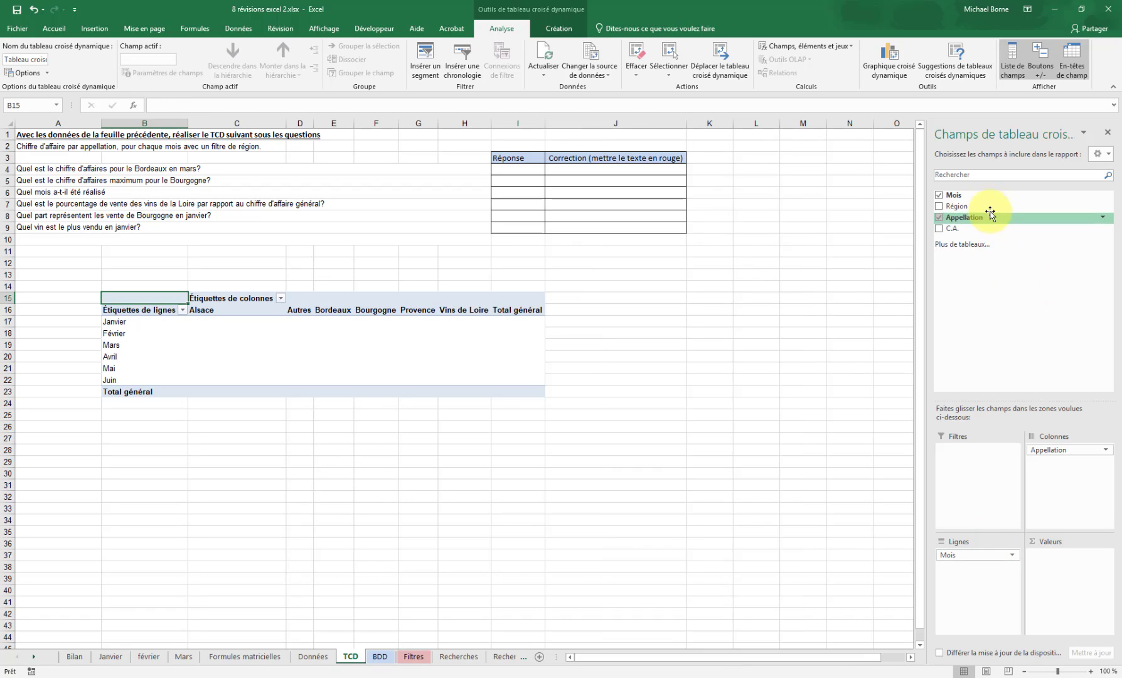
left_click_drag(985, 208, 967, 472)
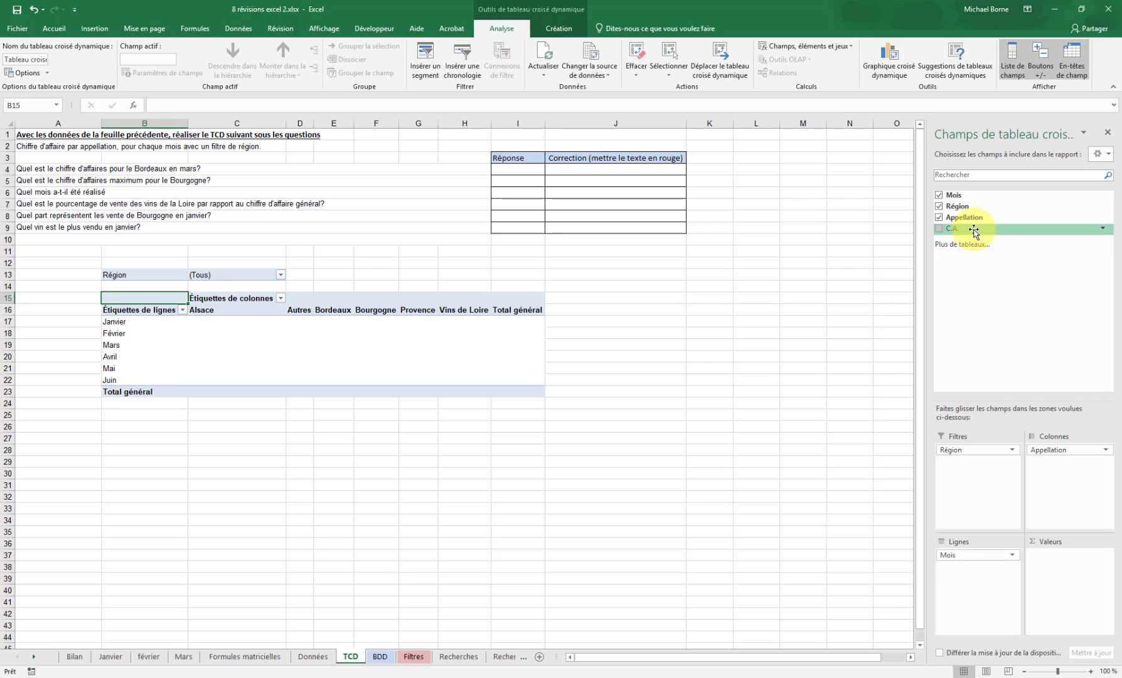
left_click_drag(980, 228, 1063, 580)
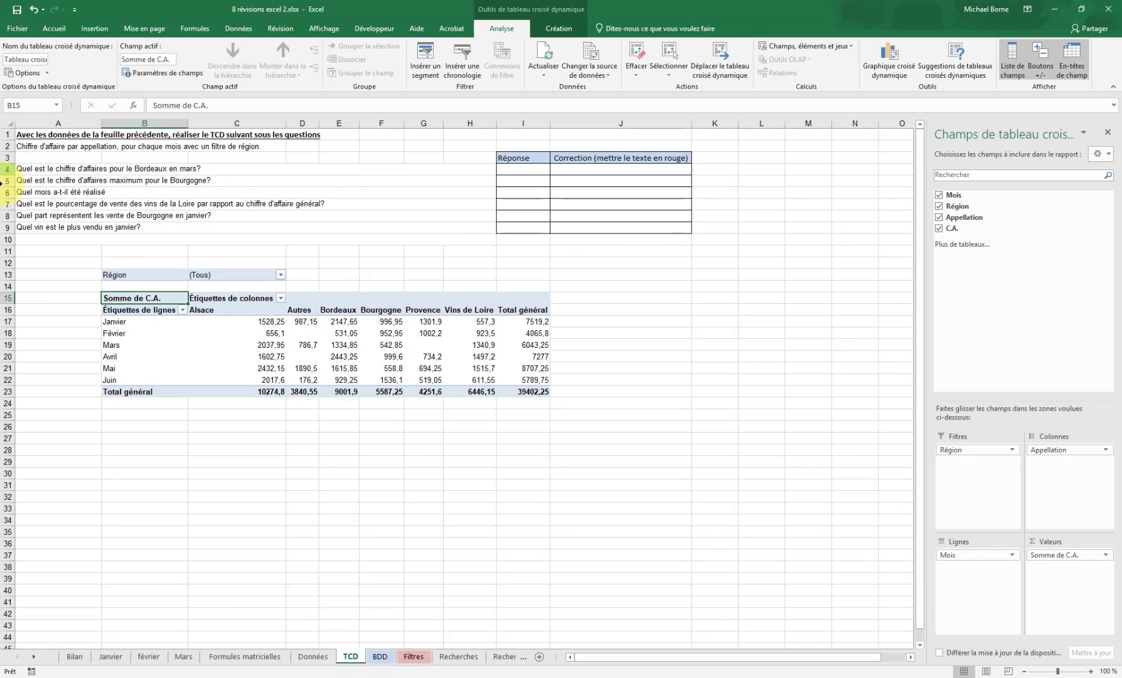
Colour the Correction text in J4:J9 red and compare the pivot table's Bordeaux figure for Mars with the first correction.
left_click_drag(604, 169, 607, 226)
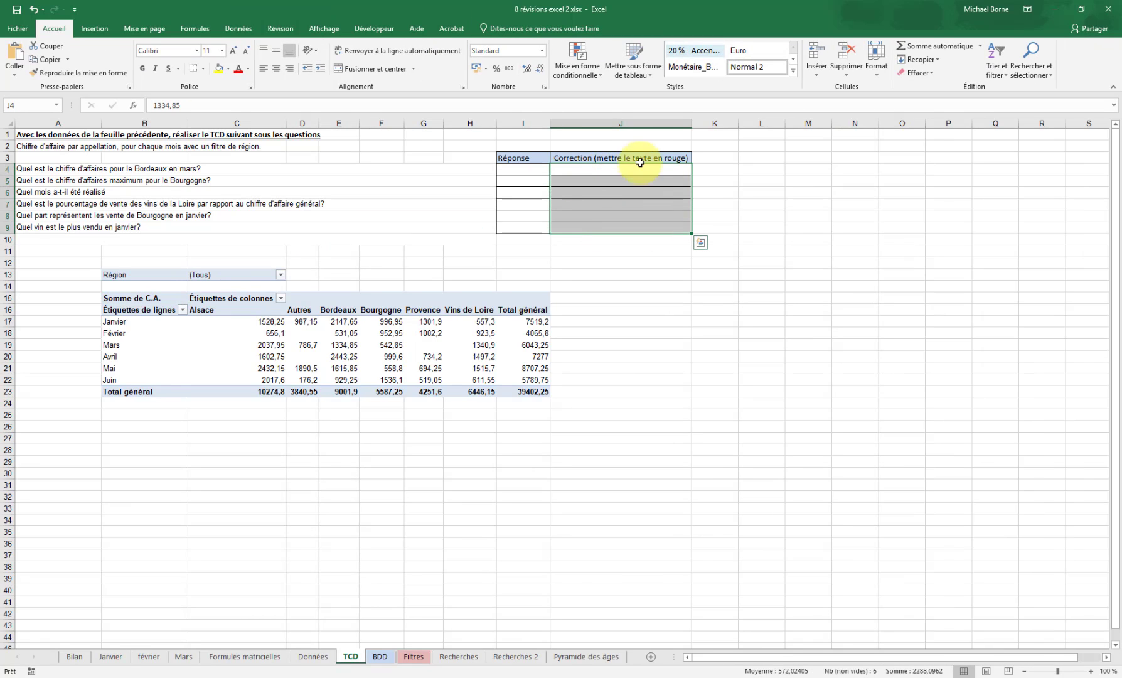
left_click(240, 74)
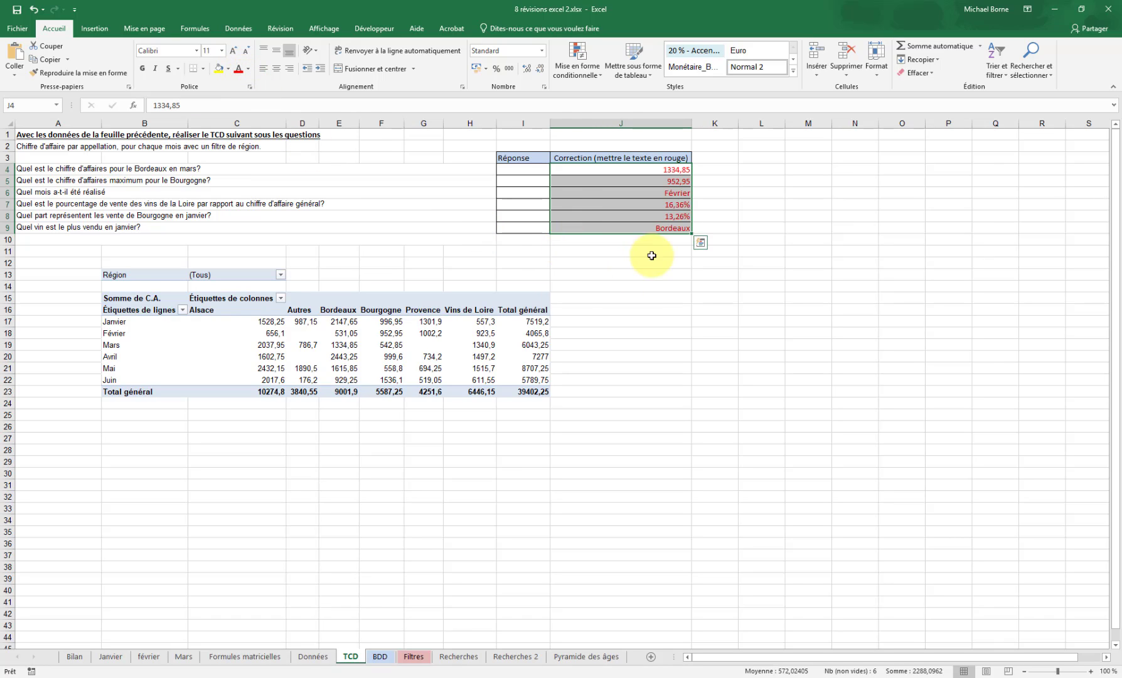
left_click(183, 360)
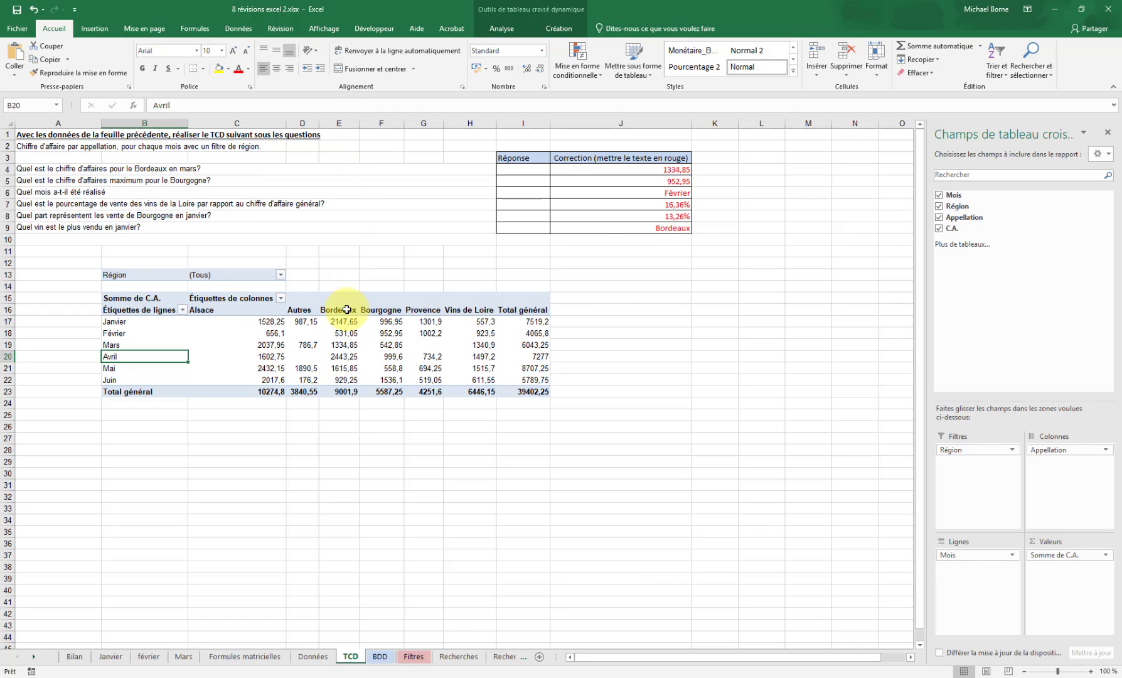
left_click(345, 344)
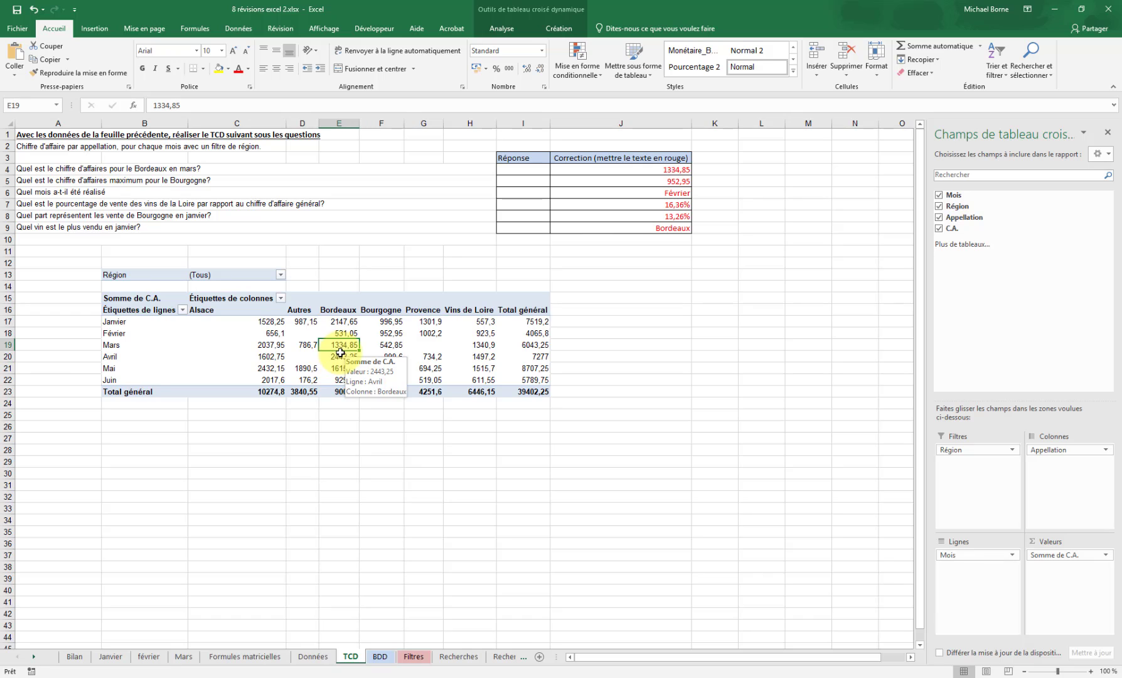
left_click(668, 169)
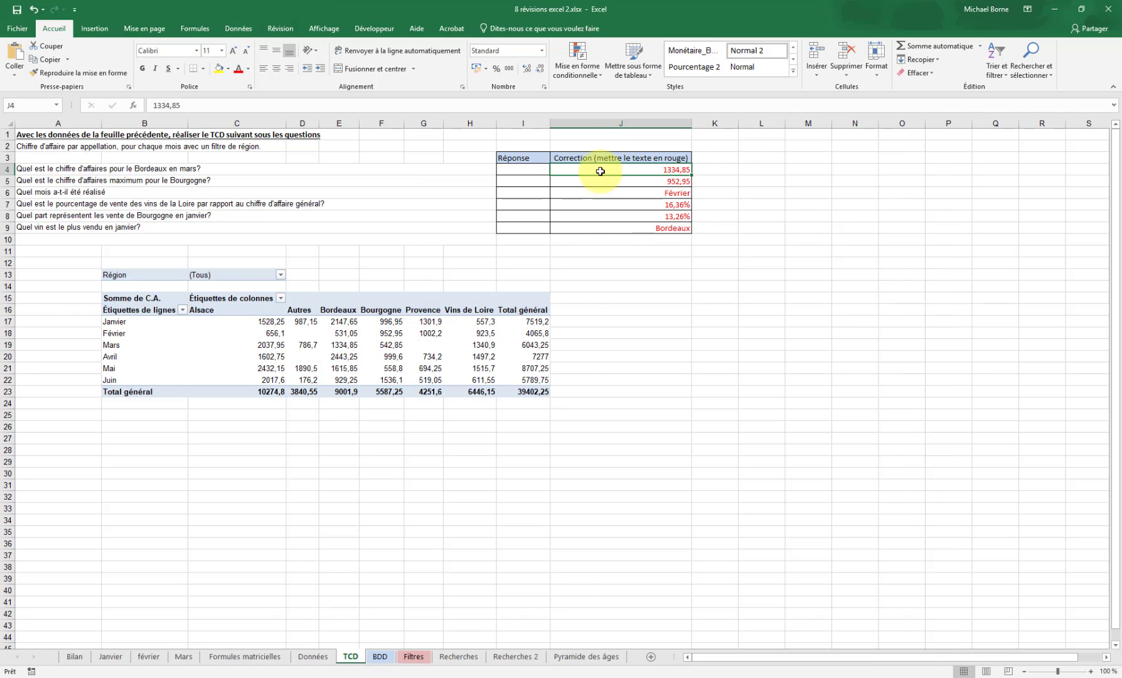
For the Bourgogne maximum question, summarise the pivot table's C.A. value field by Max instead of Somme.
left_click(6, 180)
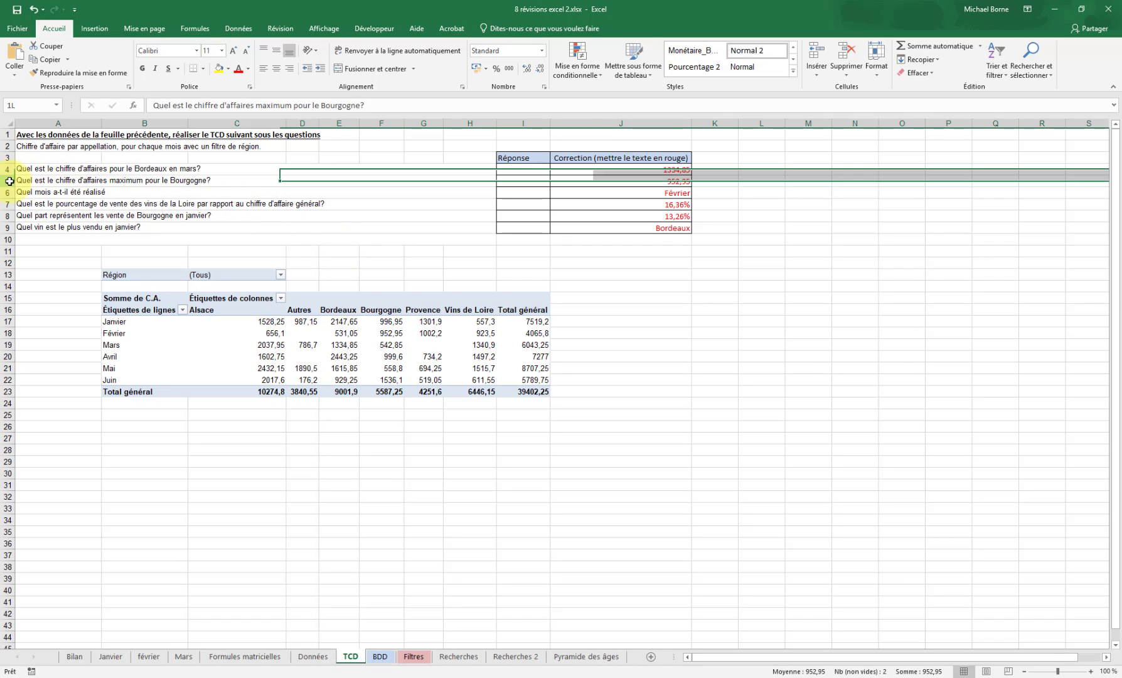
left_click(362, 336)
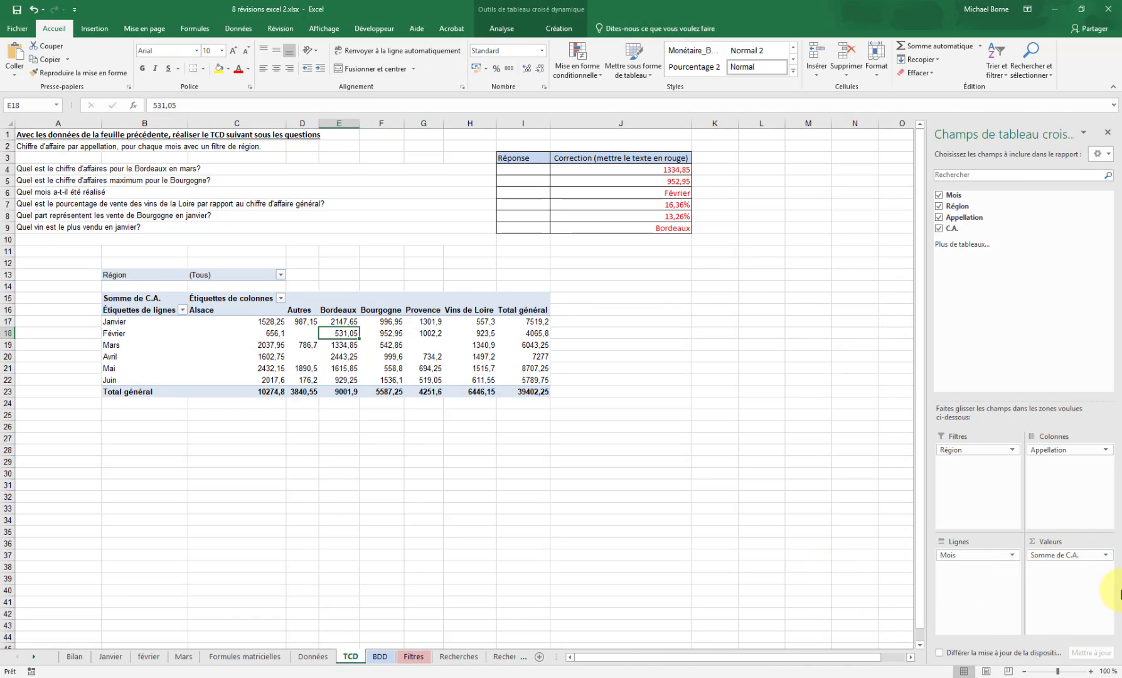
left_click(1105, 555)
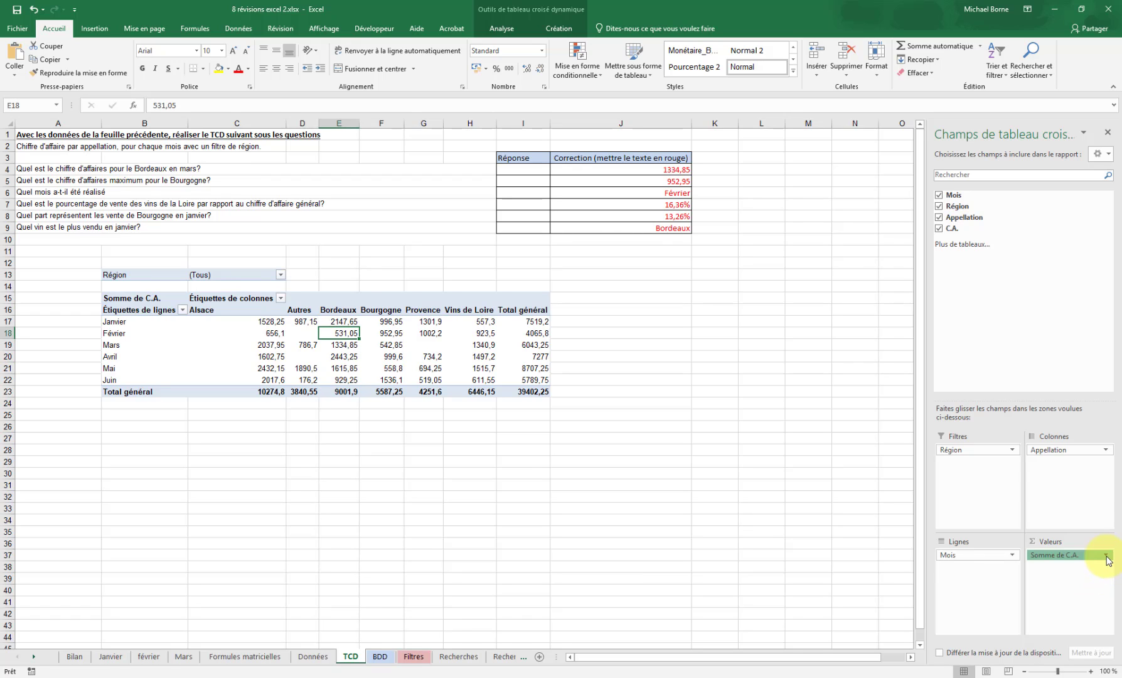
left_click(1009, 542)
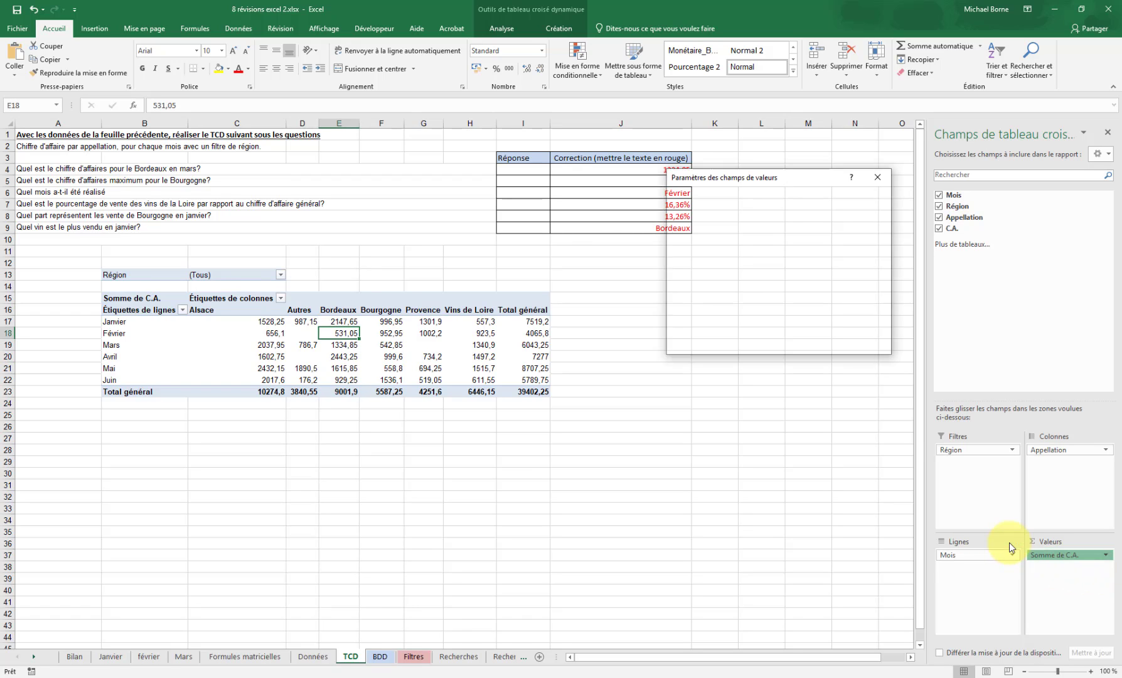
left_click(690, 297)
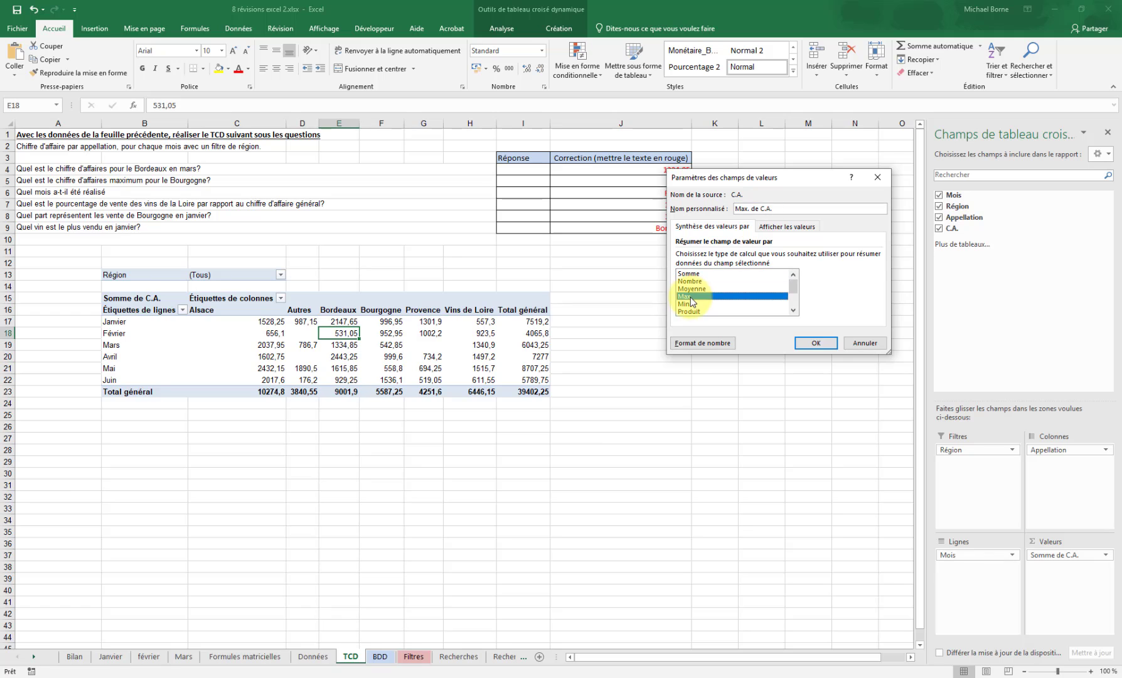
left_click(824, 345)
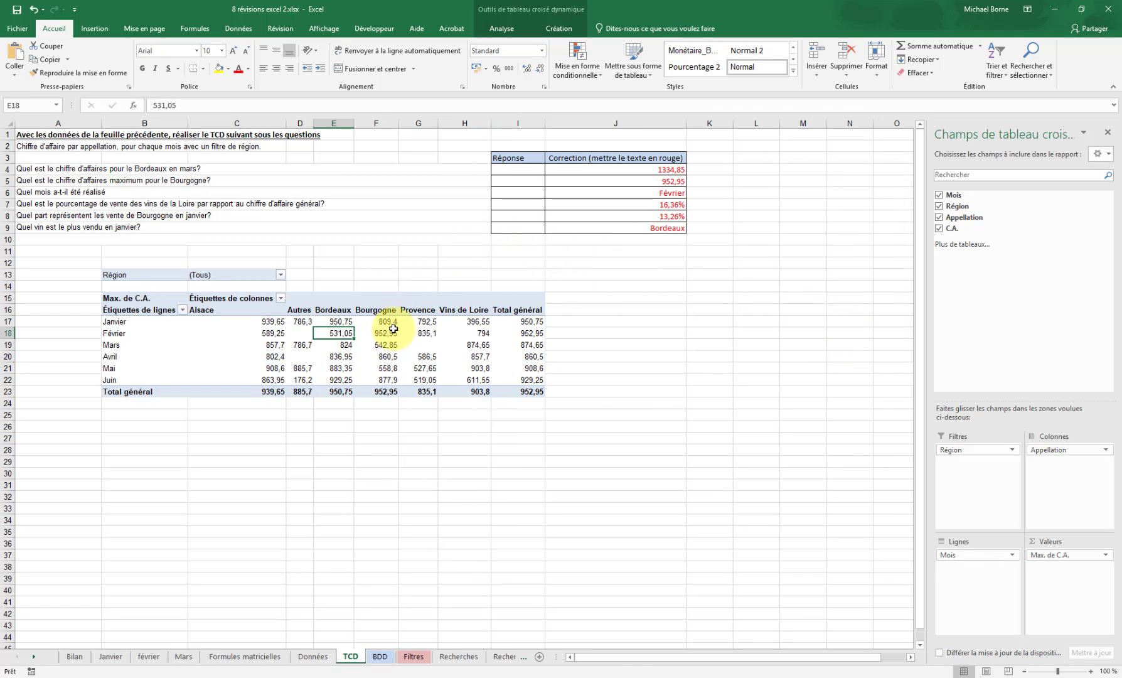
Examine the pivot table's Bourgogne column to identify the maximum turnover and the month in which it was achieved.
left_click(384, 123)
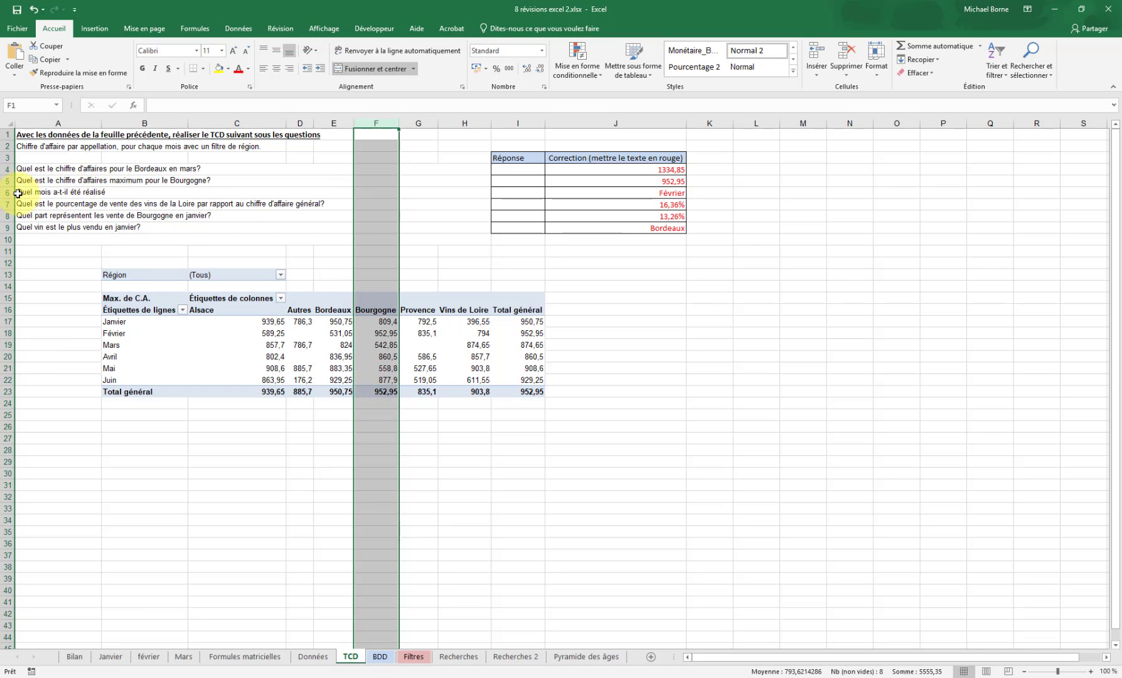
left_click(383, 332)
mouse_move(391, 347)
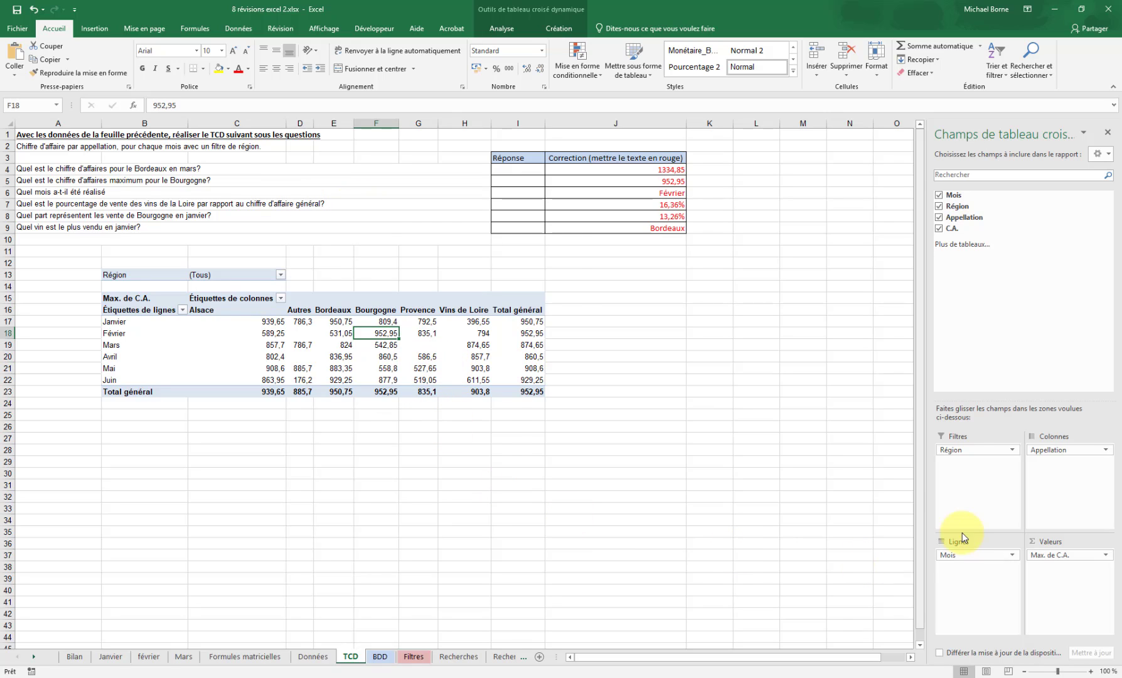
Summarise the pivot table's C.A. values by Somme shown as % du total général and check the Vins de Loire total.
left_click(1105, 556)
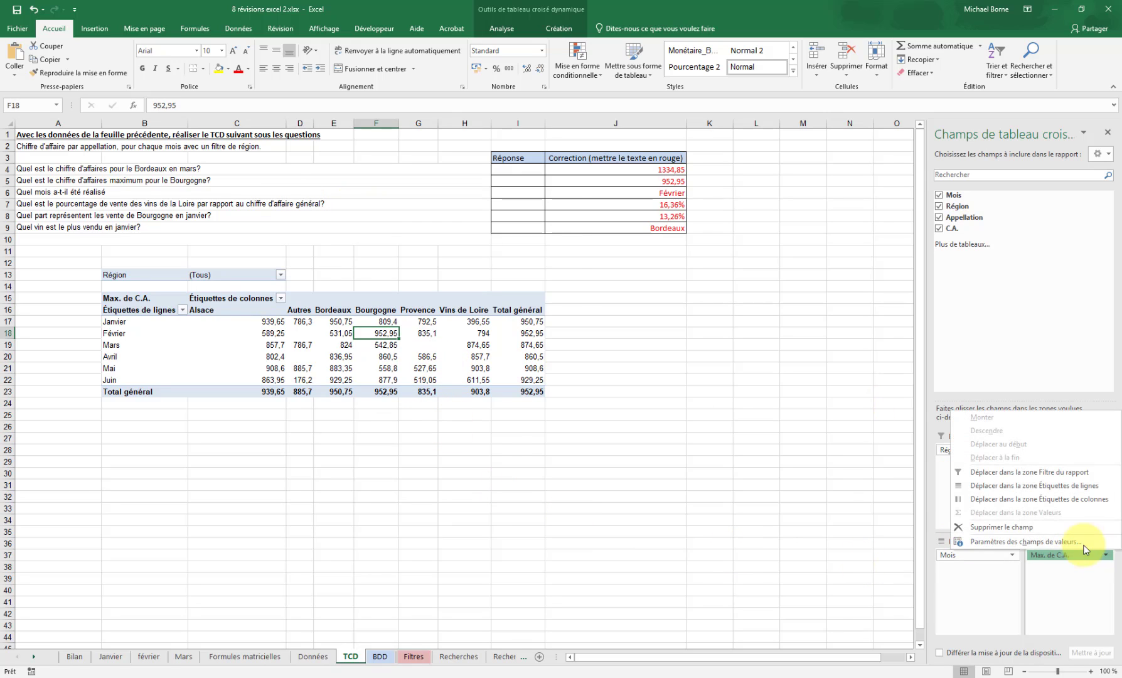
left_click(1039, 542)
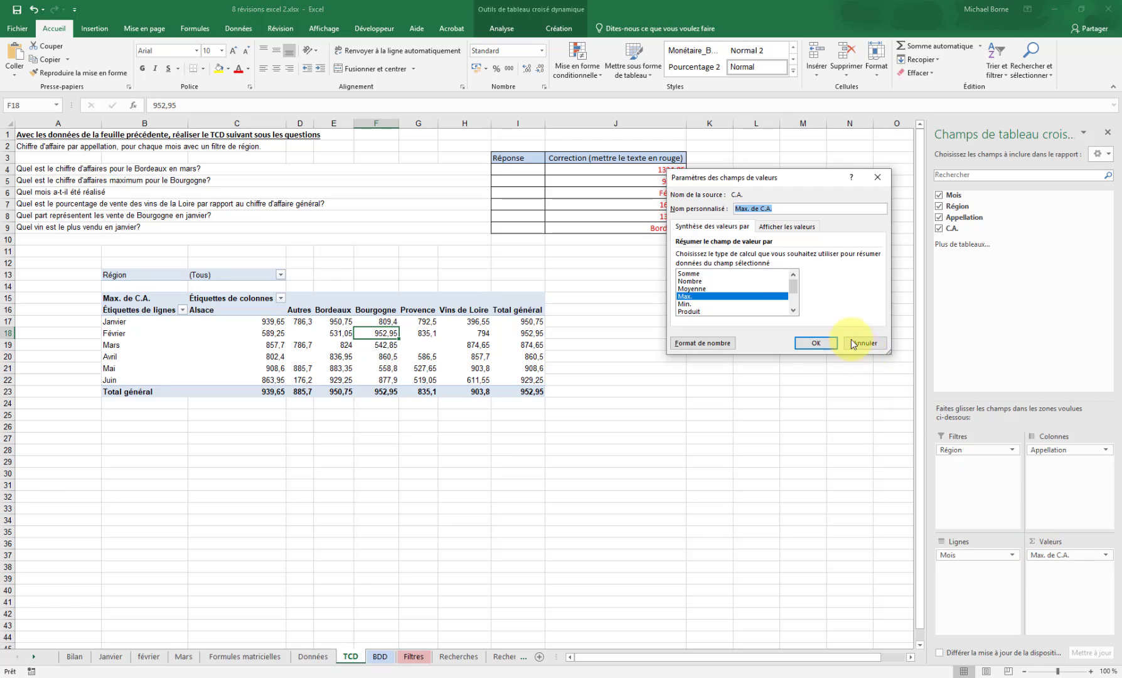
left_click(699, 274)
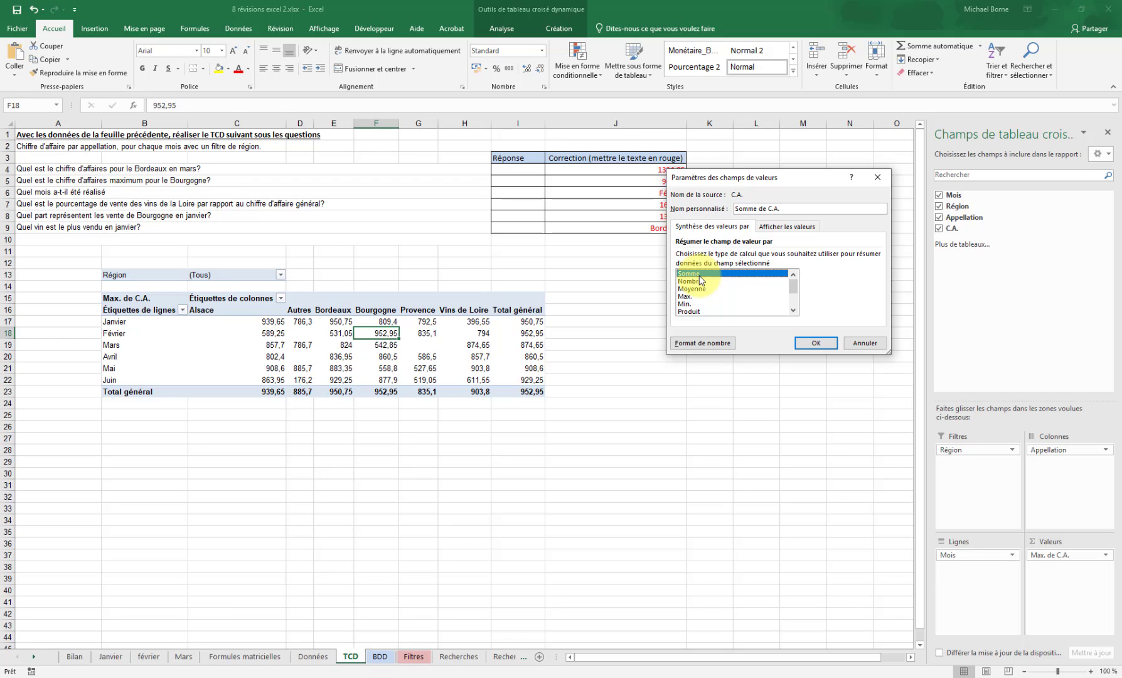
left_click(786, 226)
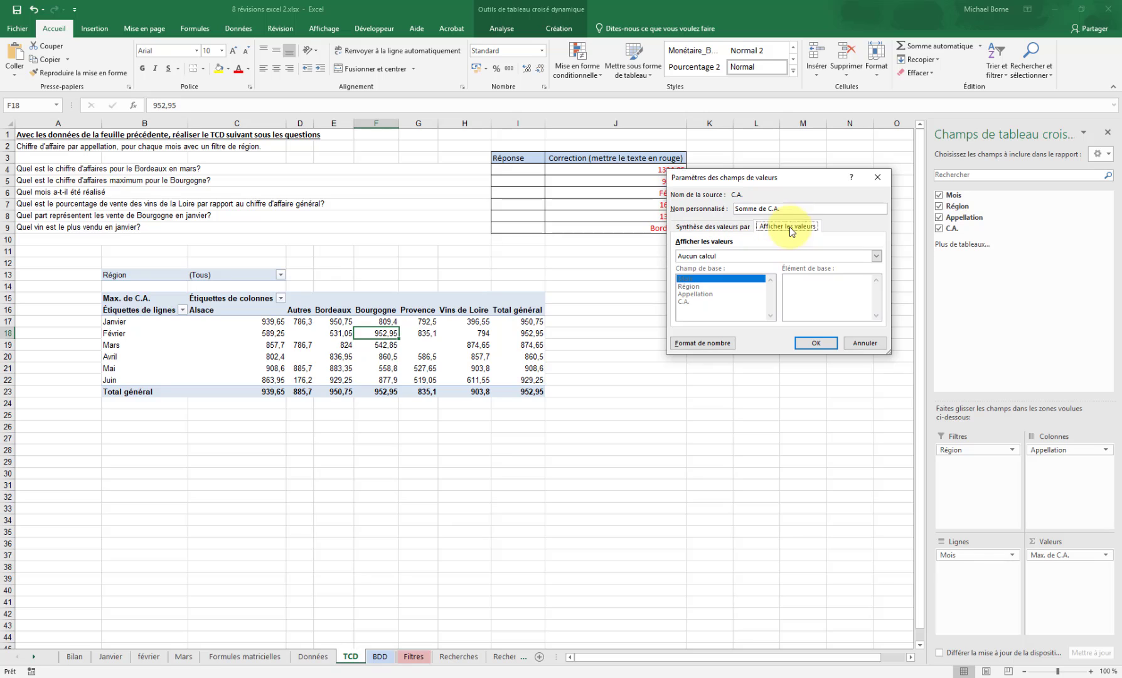
left_click(878, 260)
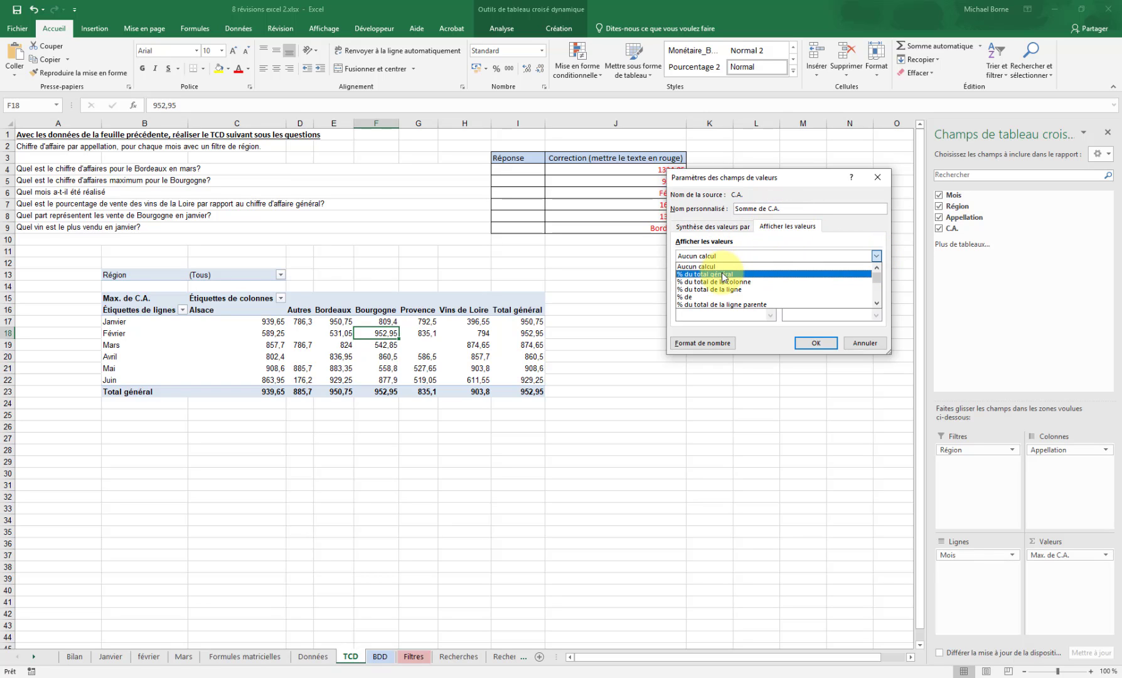
left_click(742, 270)
left_click(816, 343)
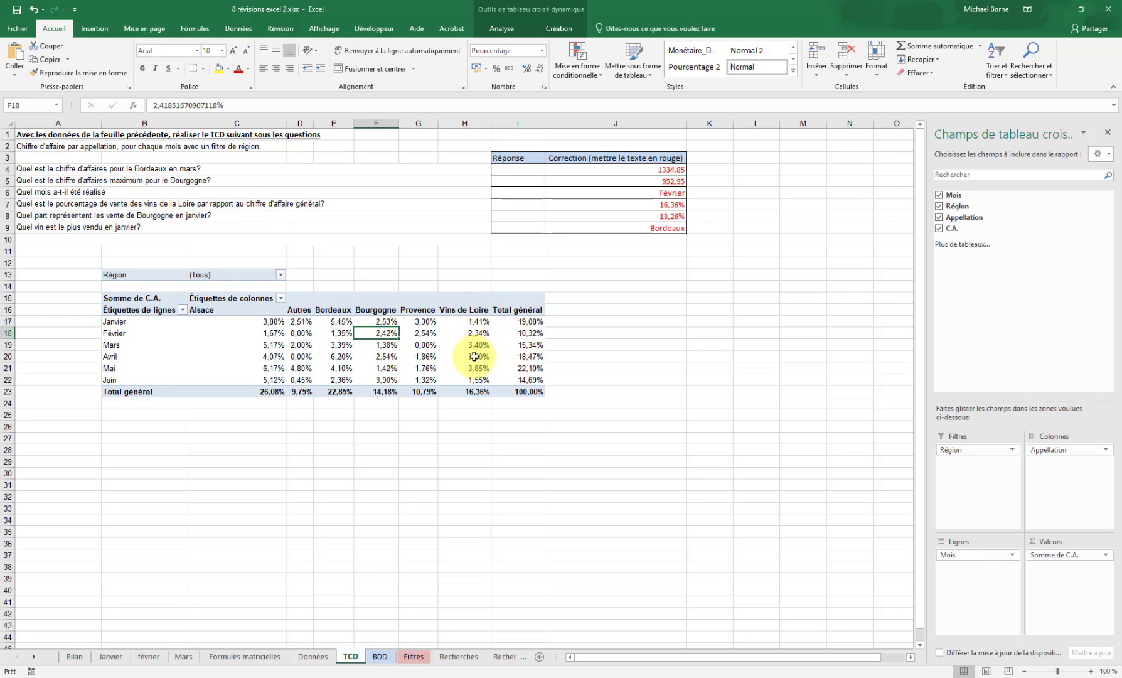
left_click(465, 123)
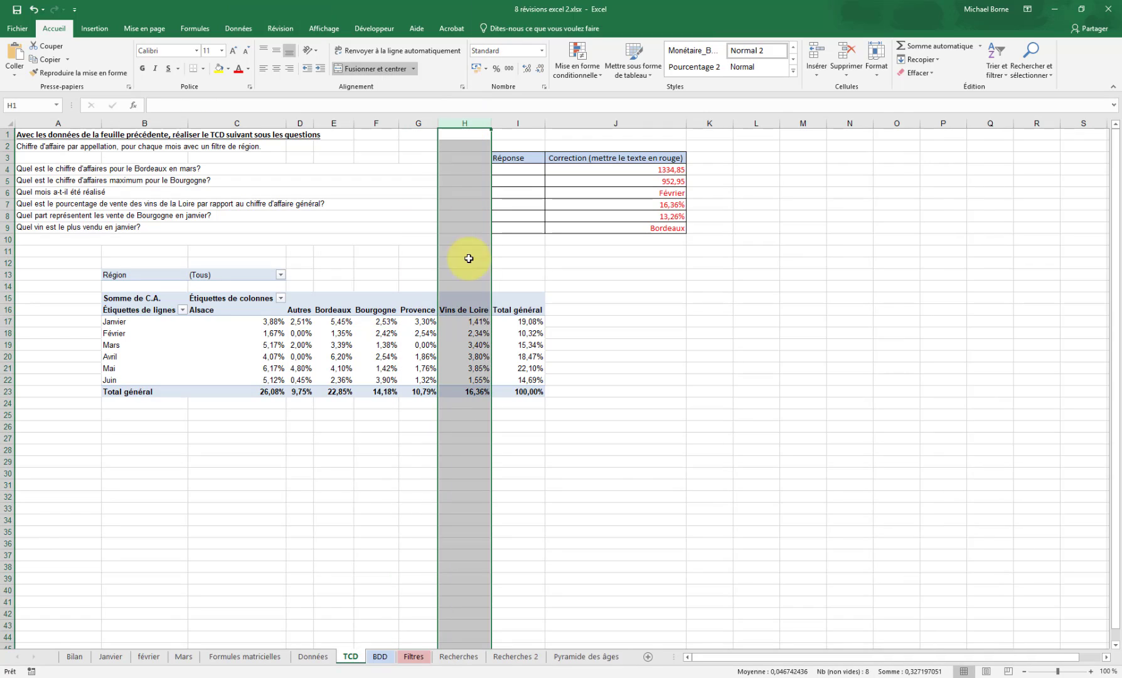
left_click(473, 392)
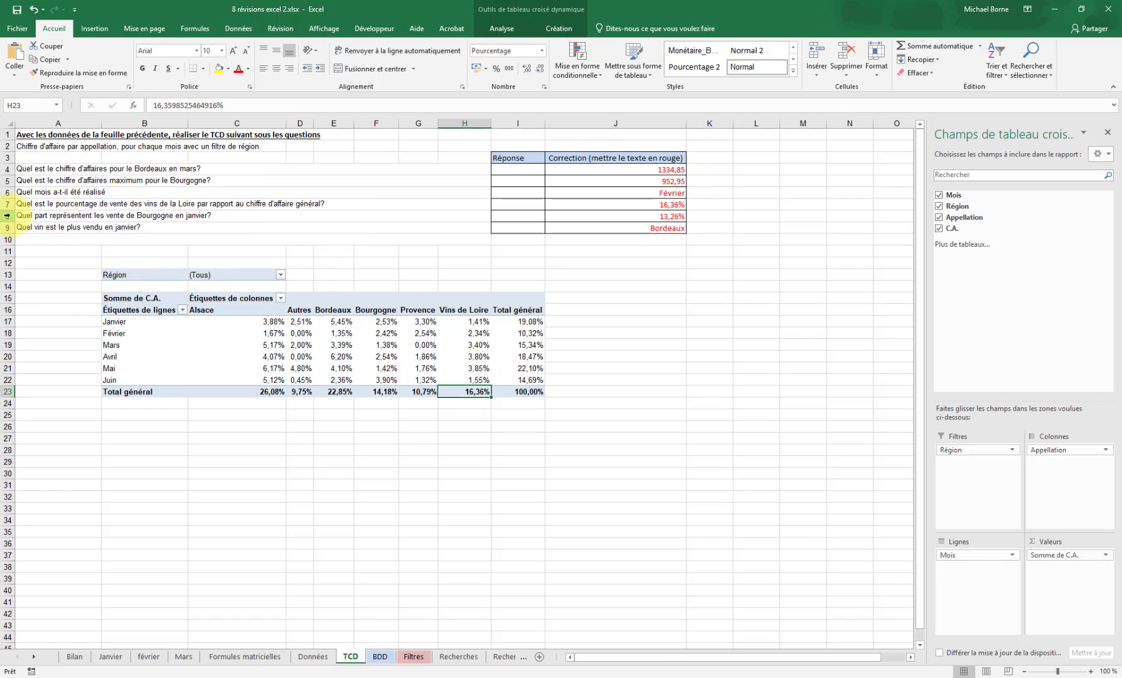
For the question on Bourgogne's share in January, show the pivot table's C.A. values as % du total de la ligne.
left_click(9, 217)
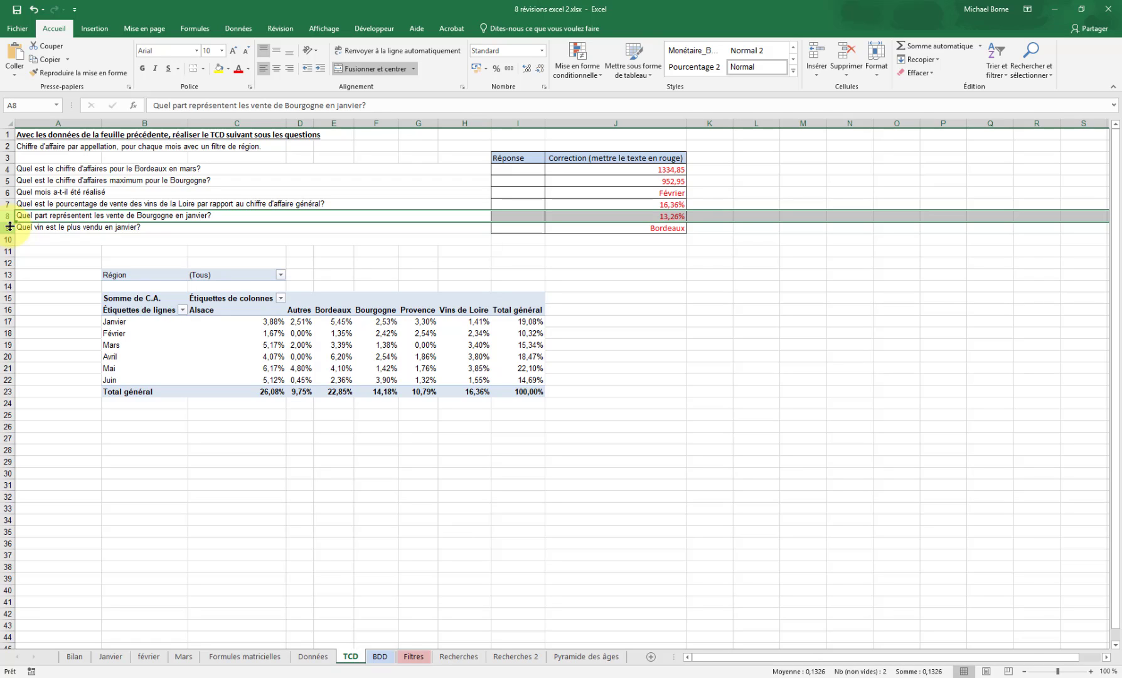
left_click(6, 321)
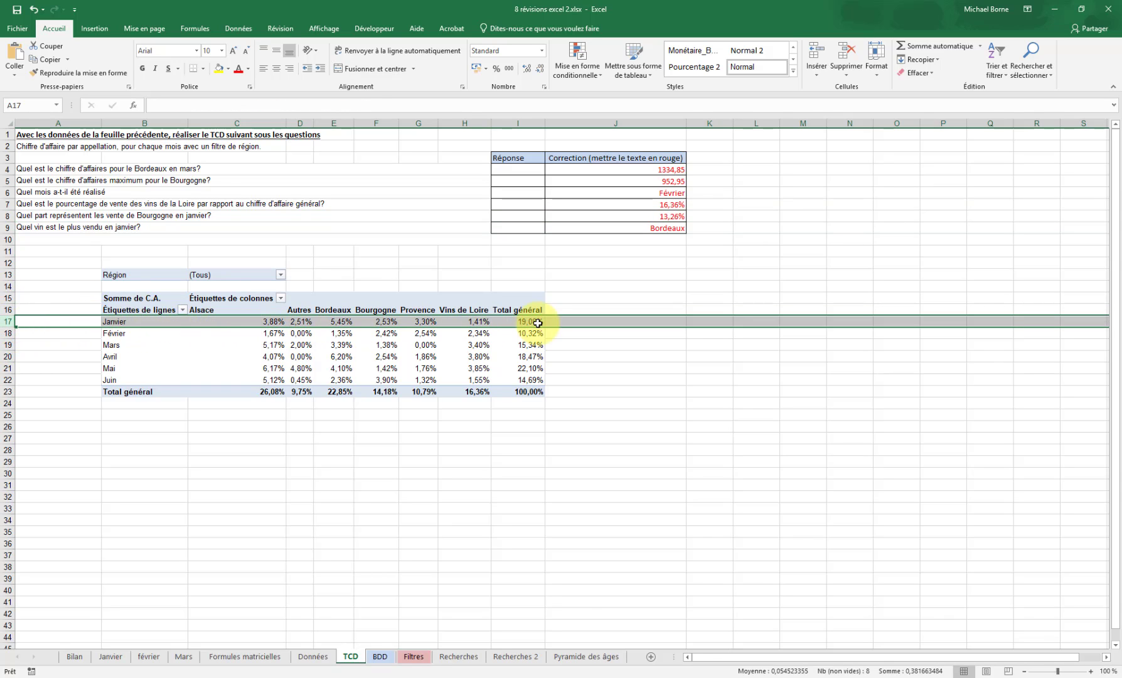
mouse_move(535, 321)
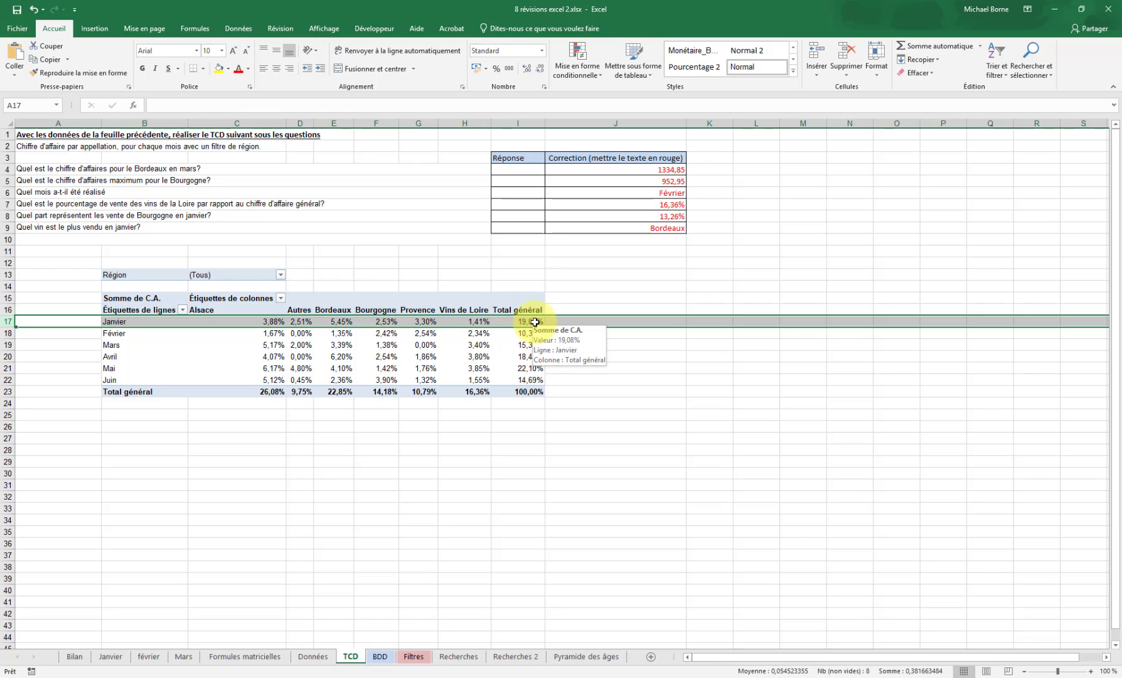
left_click(379, 333)
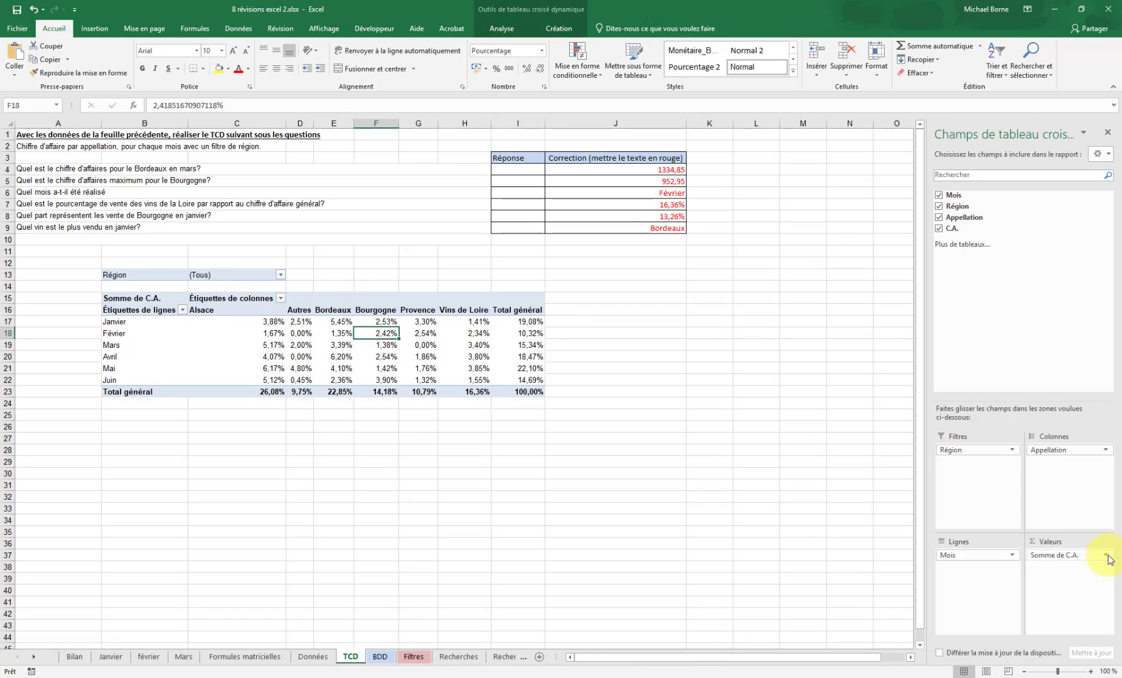
left_click(1107, 556)
left_click(1041, 544)
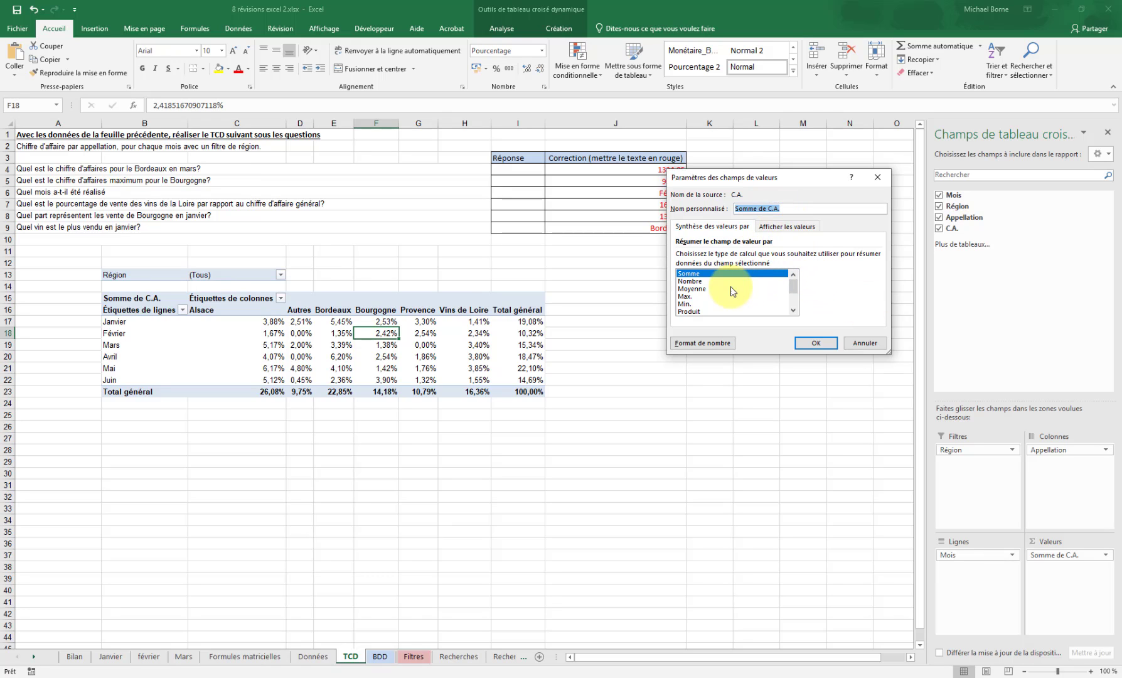
left_click(784, 227)
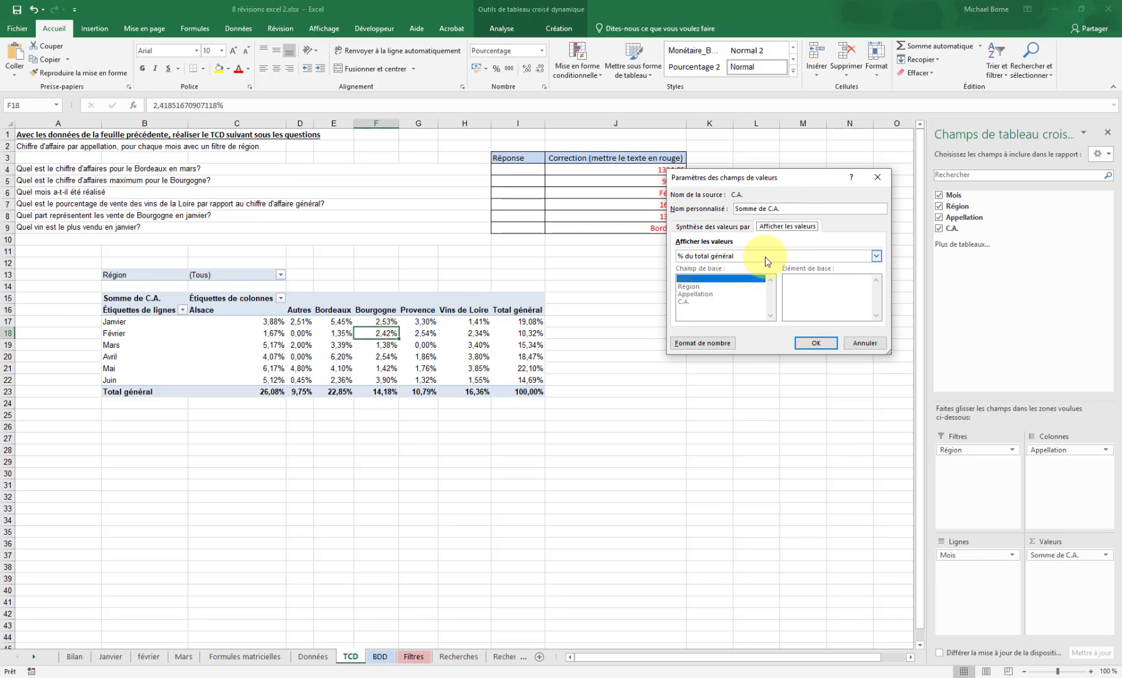
left_click(765, 256)
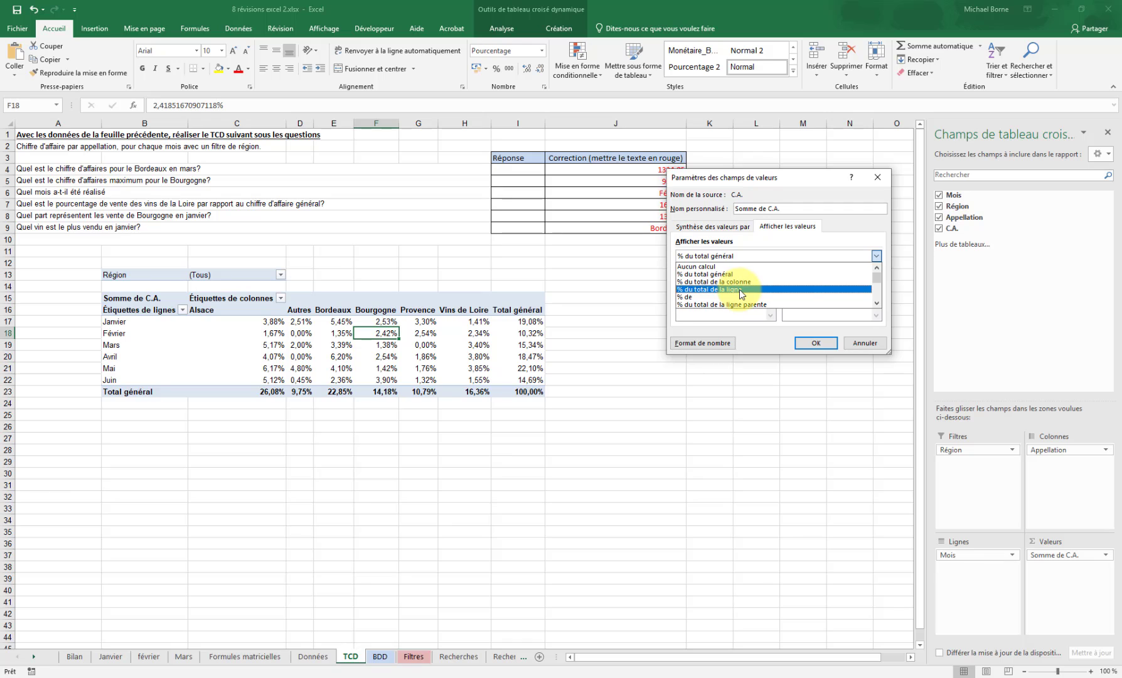
left_click(741, 289)
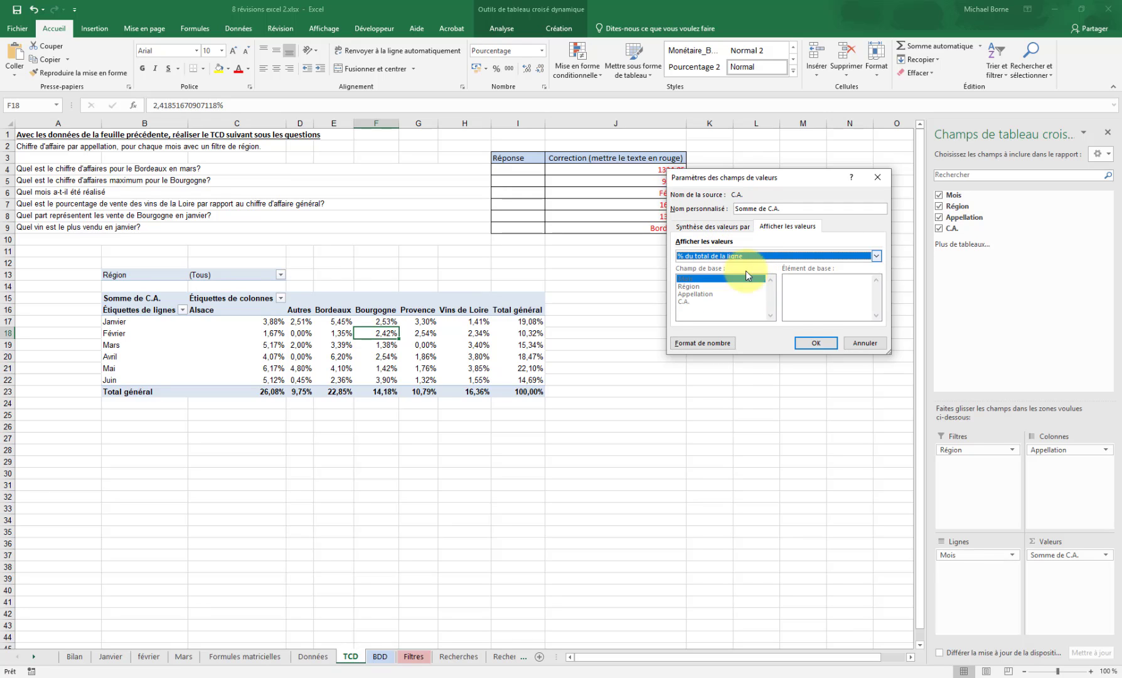
left_click(809, 344)
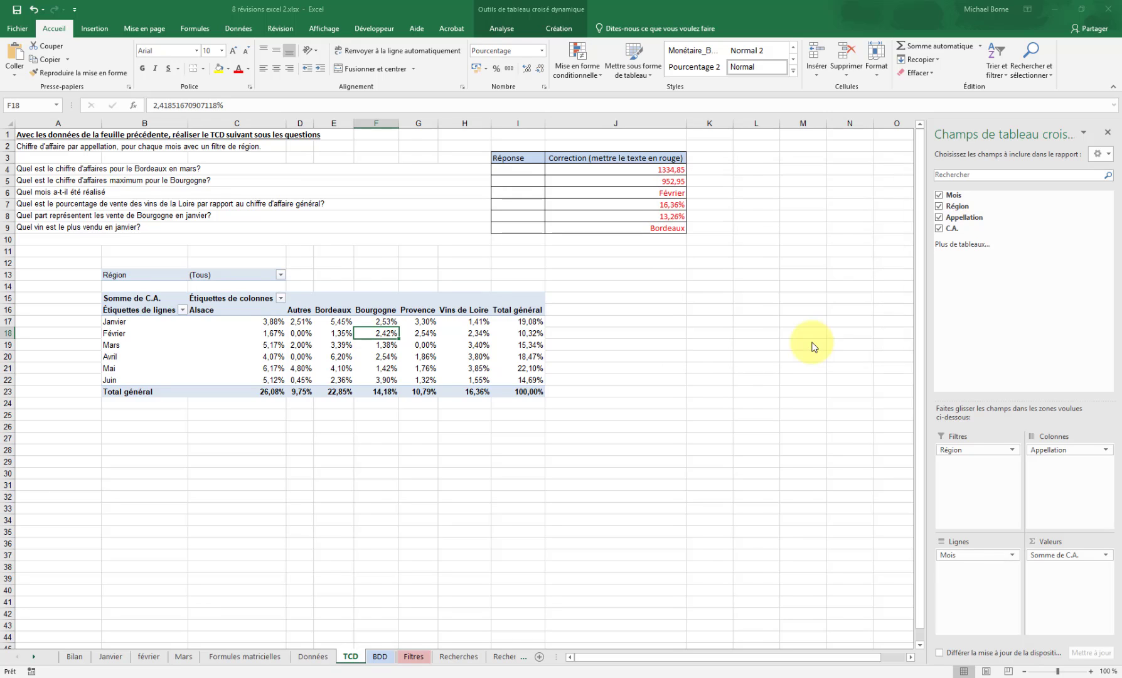
Check the Bourgogne share and the best-selling wine in the Janvier row, and close the pivot table field list.
left_click(12, 322)
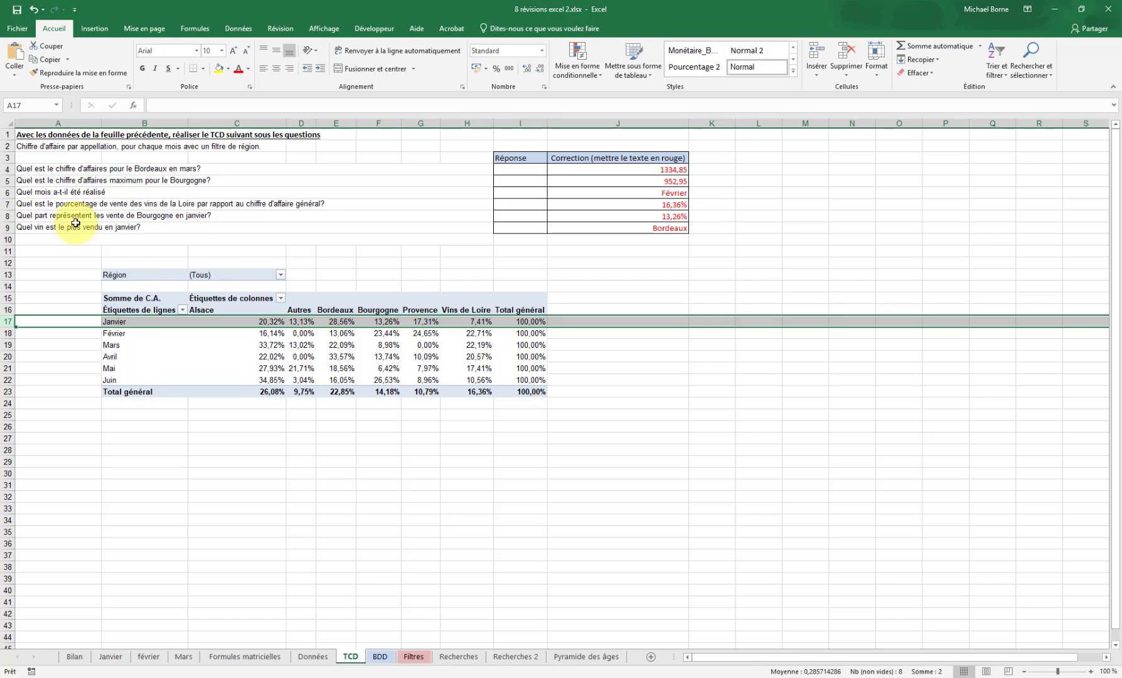
left_click(377, 322)
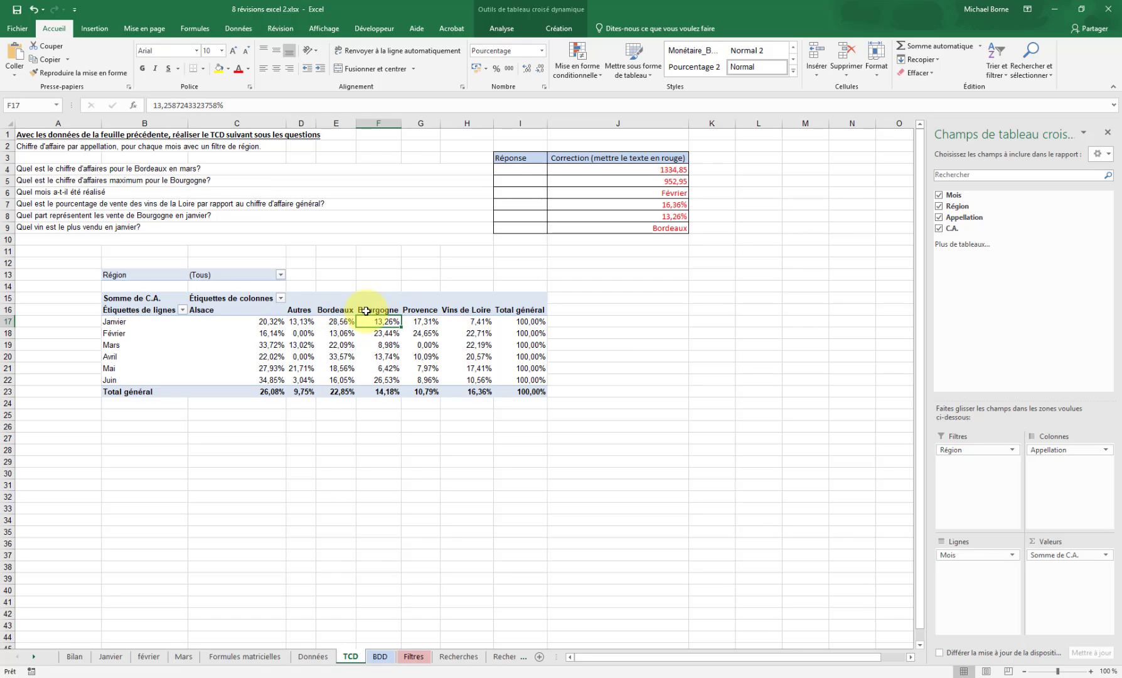
mouse_move(380, 321)
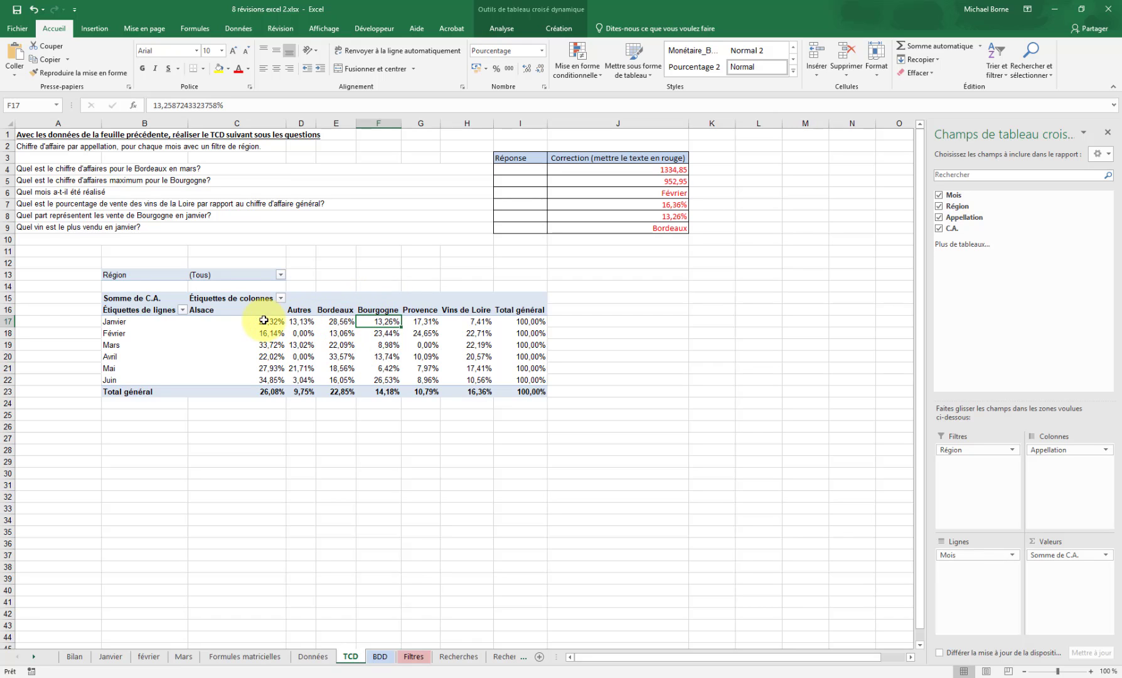
left_click(341, 323)
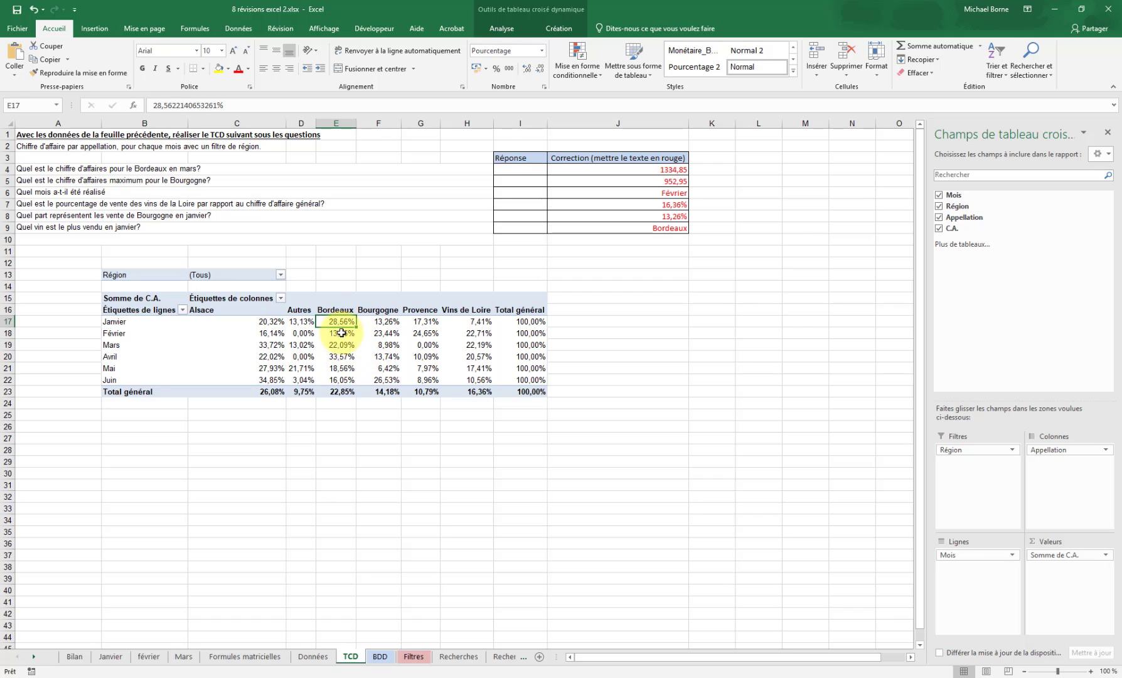
mouse_move(363, 333)
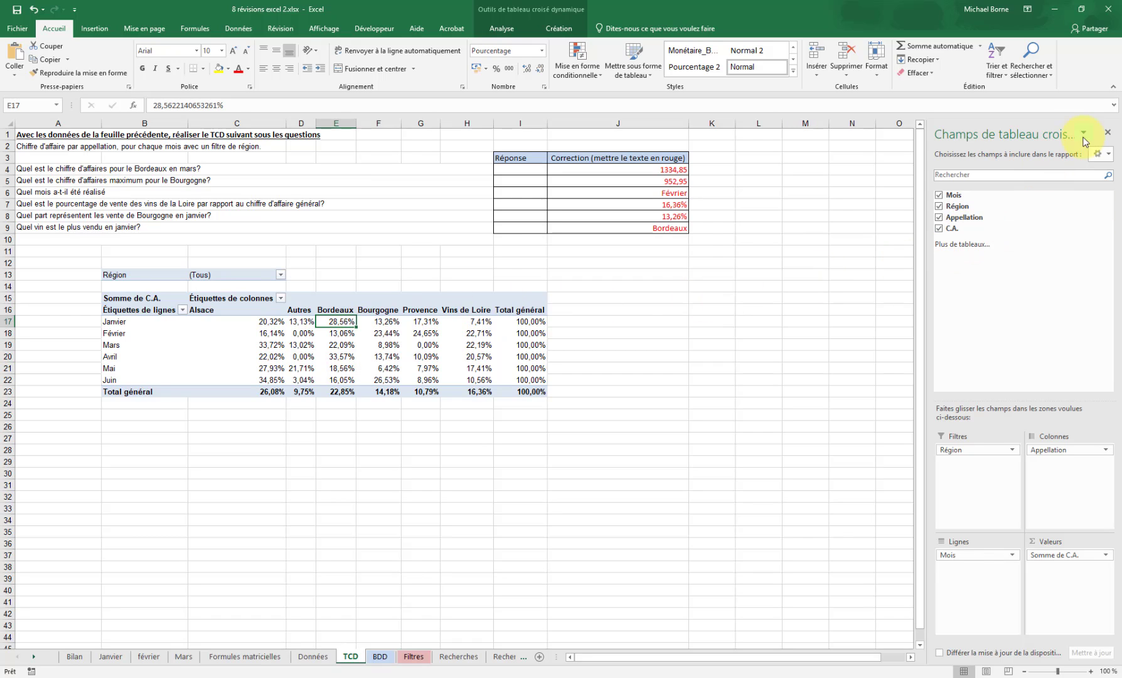
left_click(1108, 133)
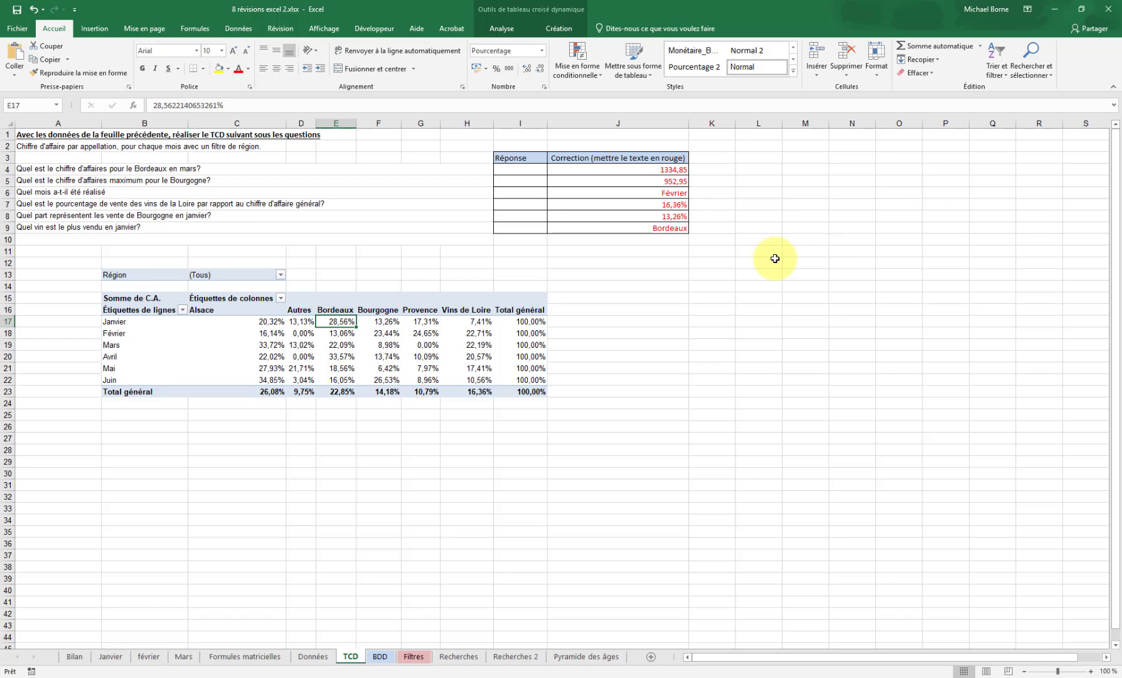
Turn on filtering for the header row of the employee table on the BDD sheet.
key("ctrl+Page_Down")
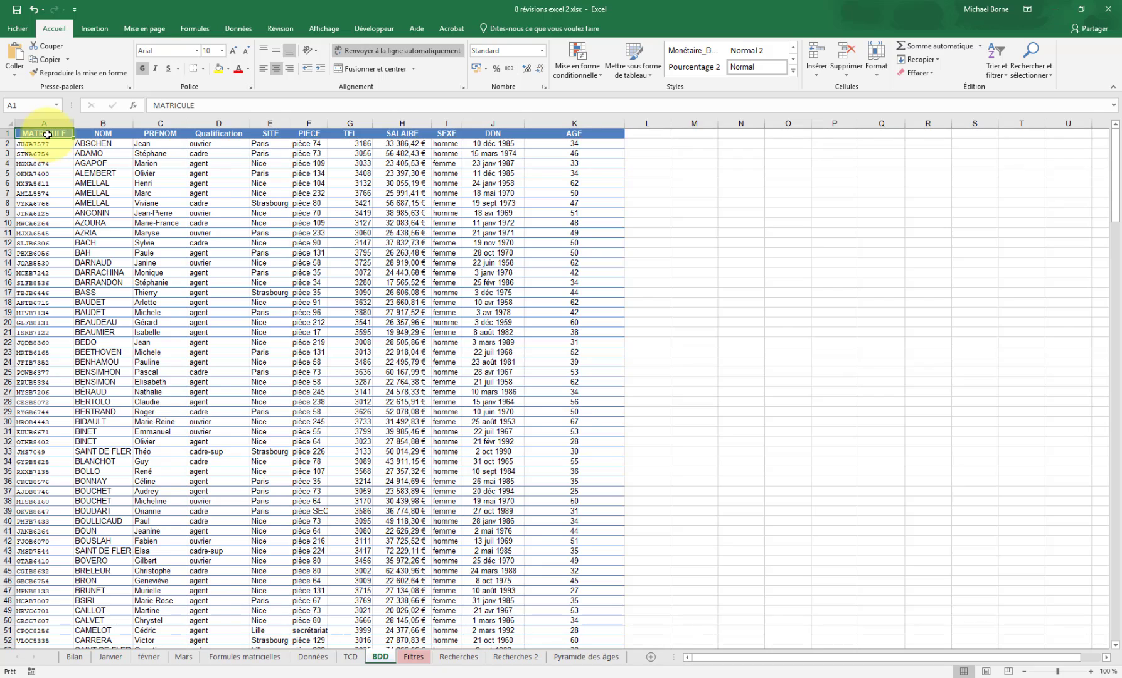
left_click(241, 31)
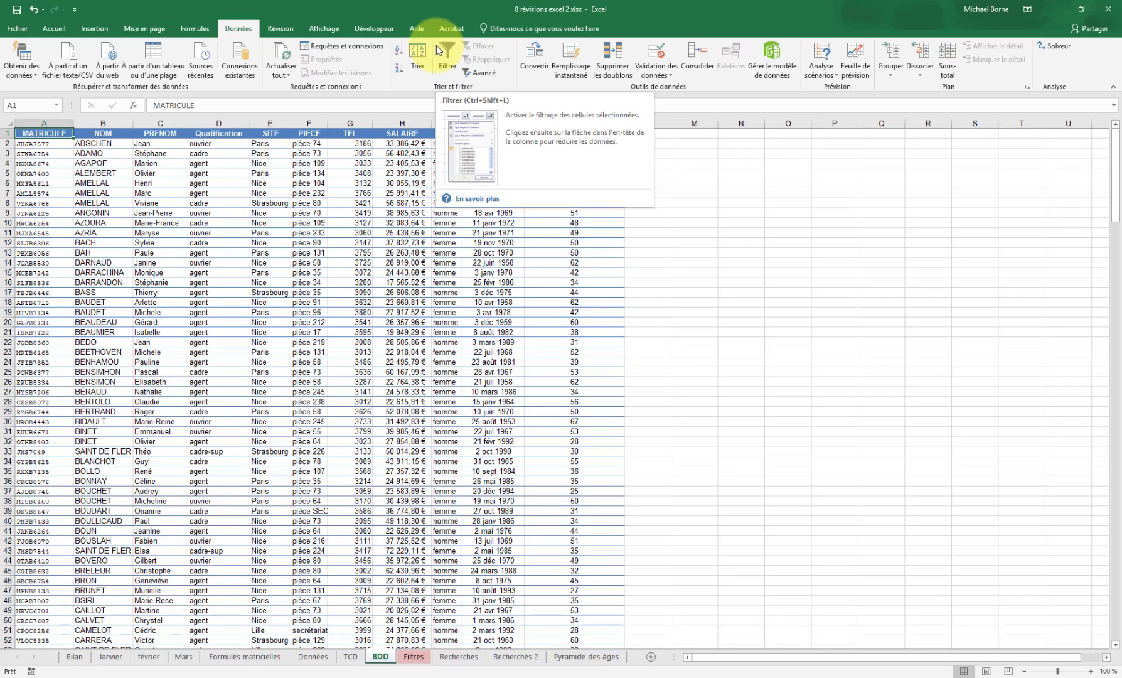
left_click(450, 63)
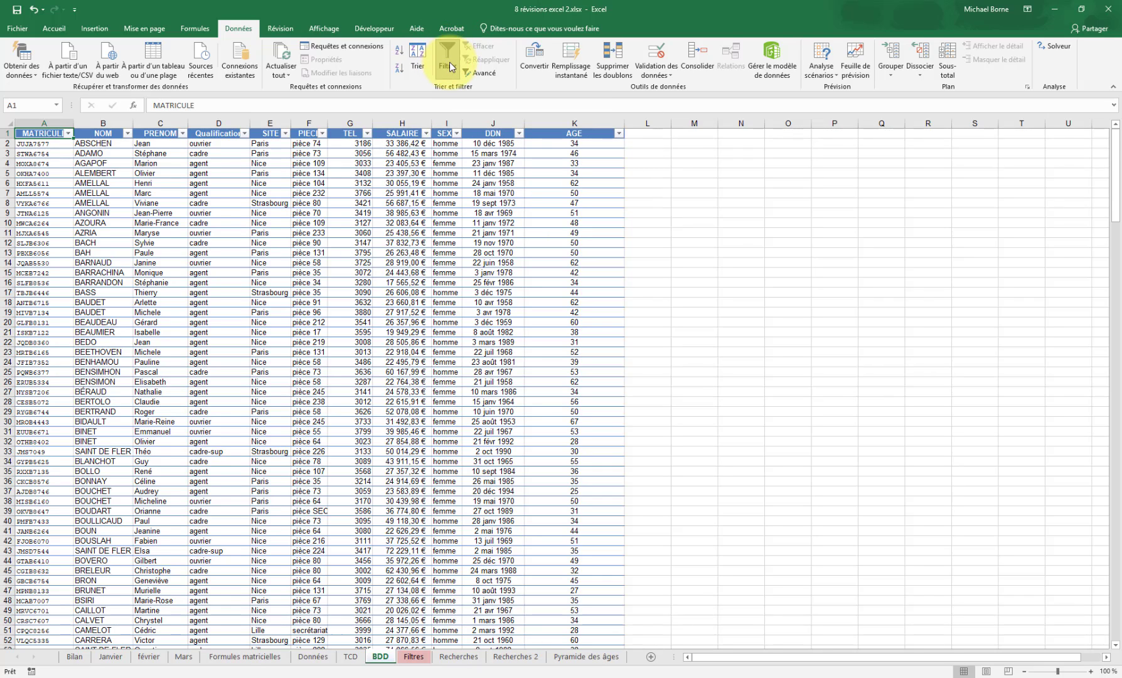
For question 01, filter the BDD table's SALAIRE column to values between 44000 and 70000, and return to the Filtres sheet.
left_click(414, 657)
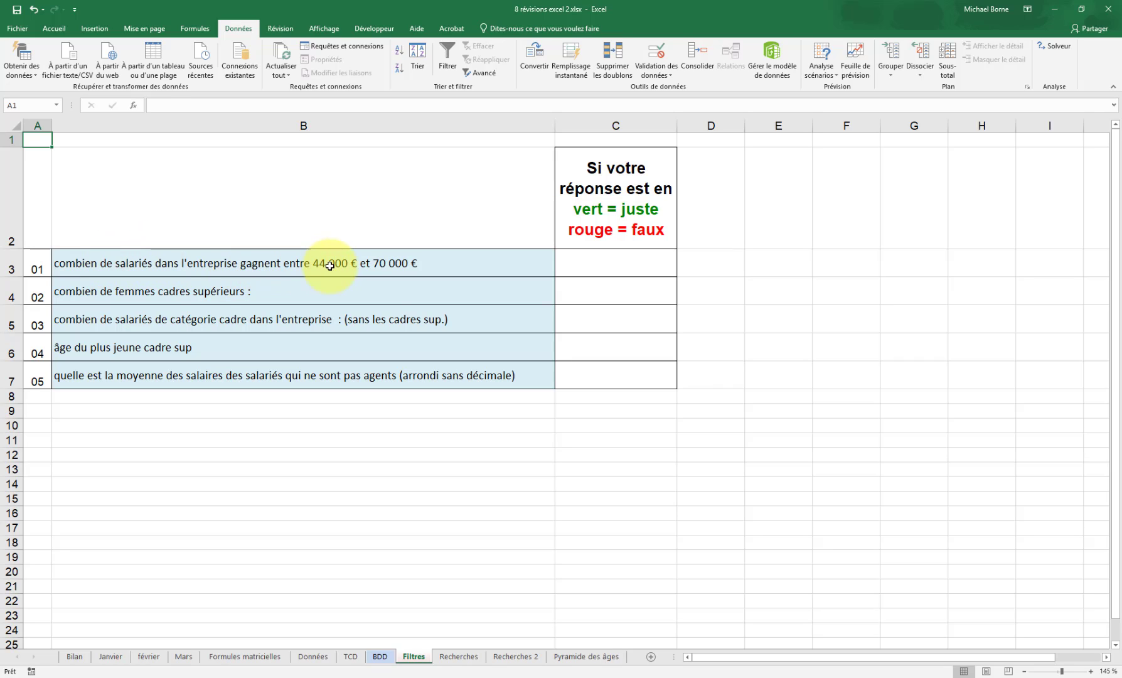
left_click(381, 656)
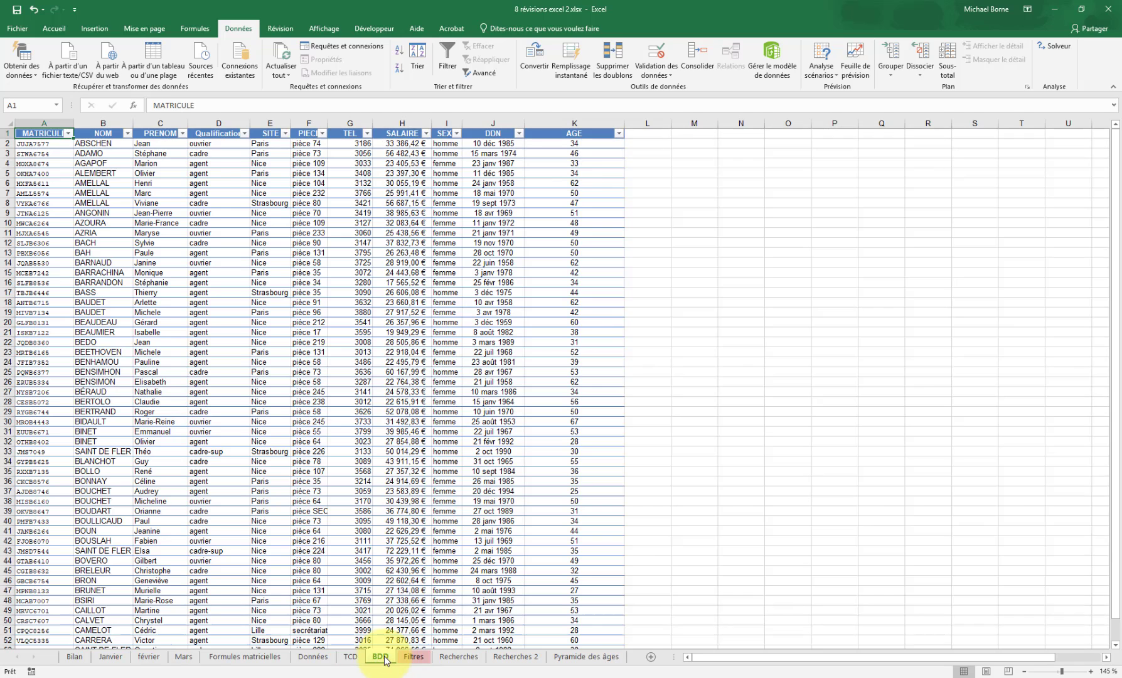
left_click(426, 133)
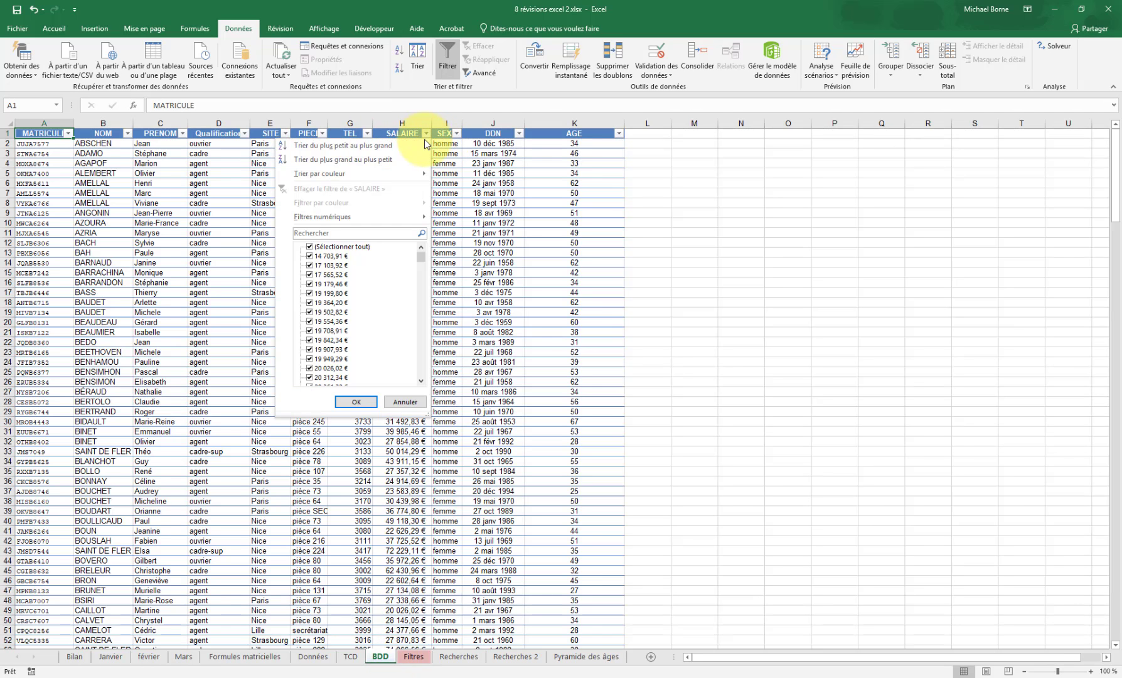
mouse_move(409, 216)
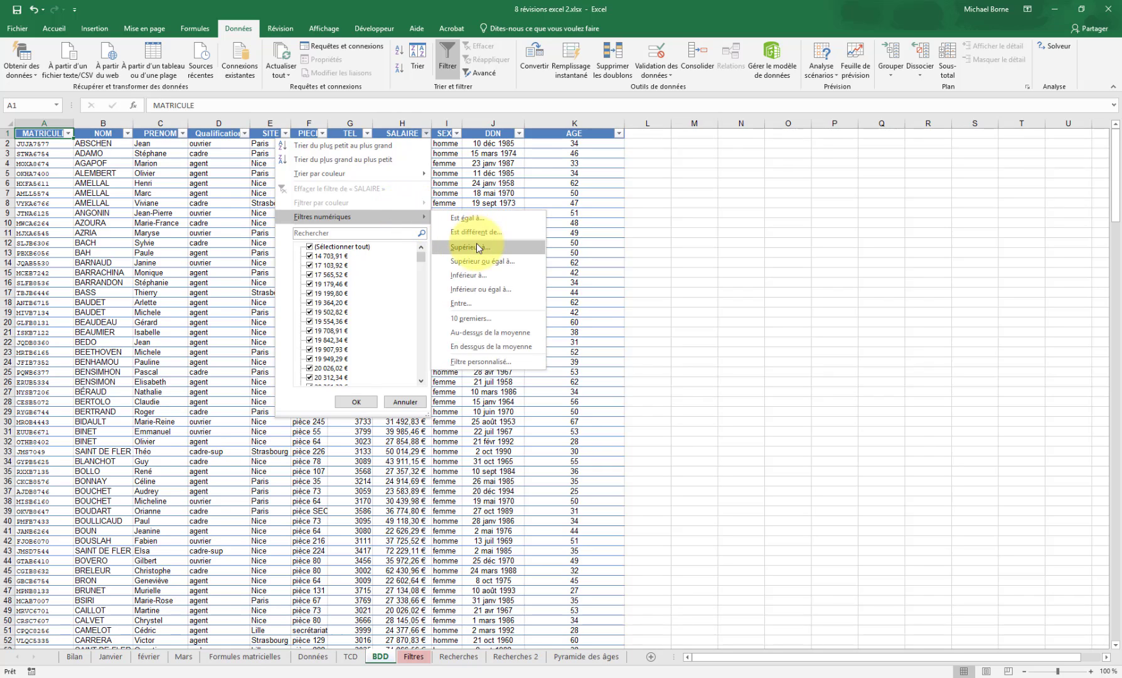
left_click(462, 303)
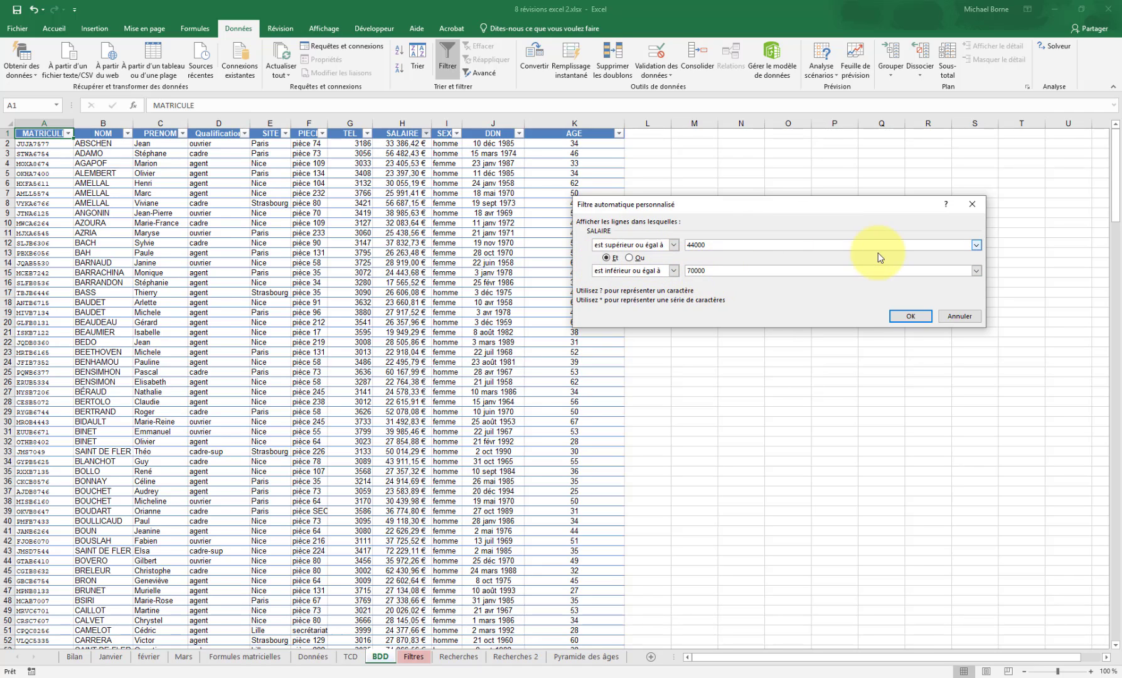
left_click(909, 316)
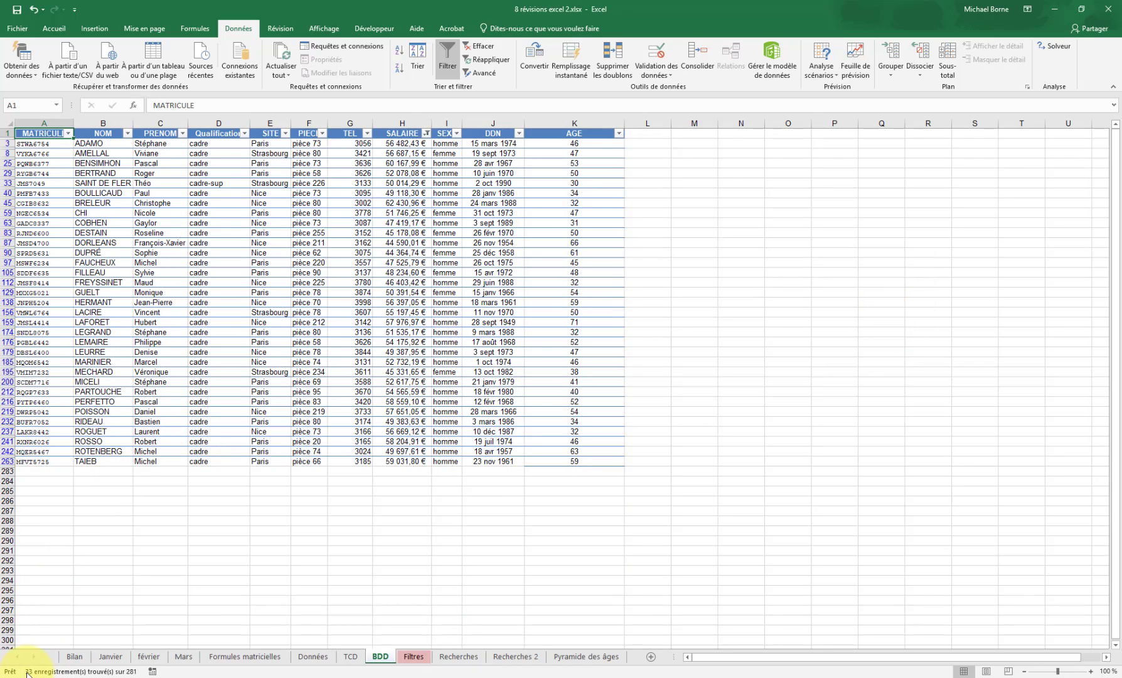
left_click(414, 657)
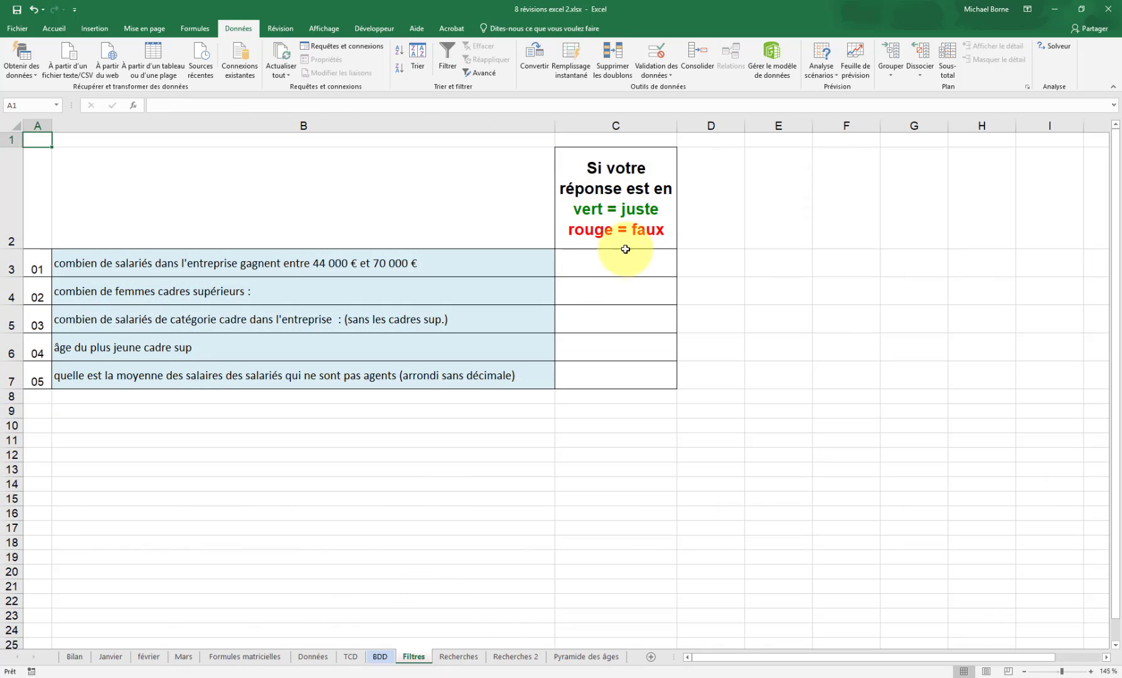
Enter 33 as the answer to question 01 in cell C3 of the Filtres sheet.
left_click(629, 263)
type("33")
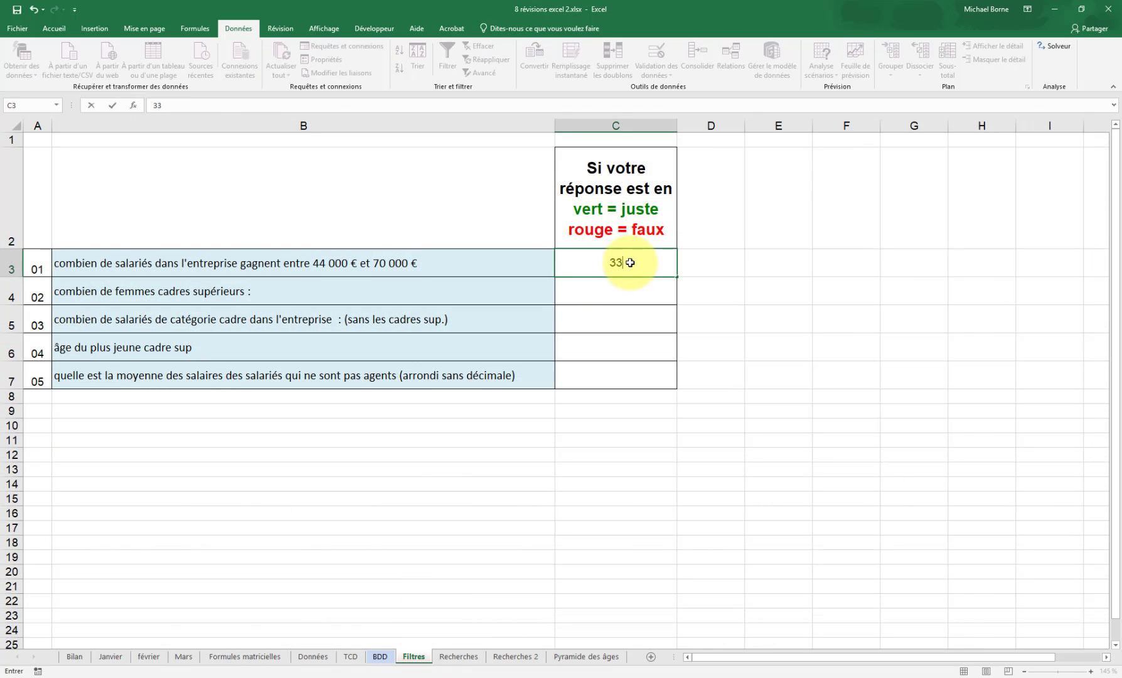
key("Return")
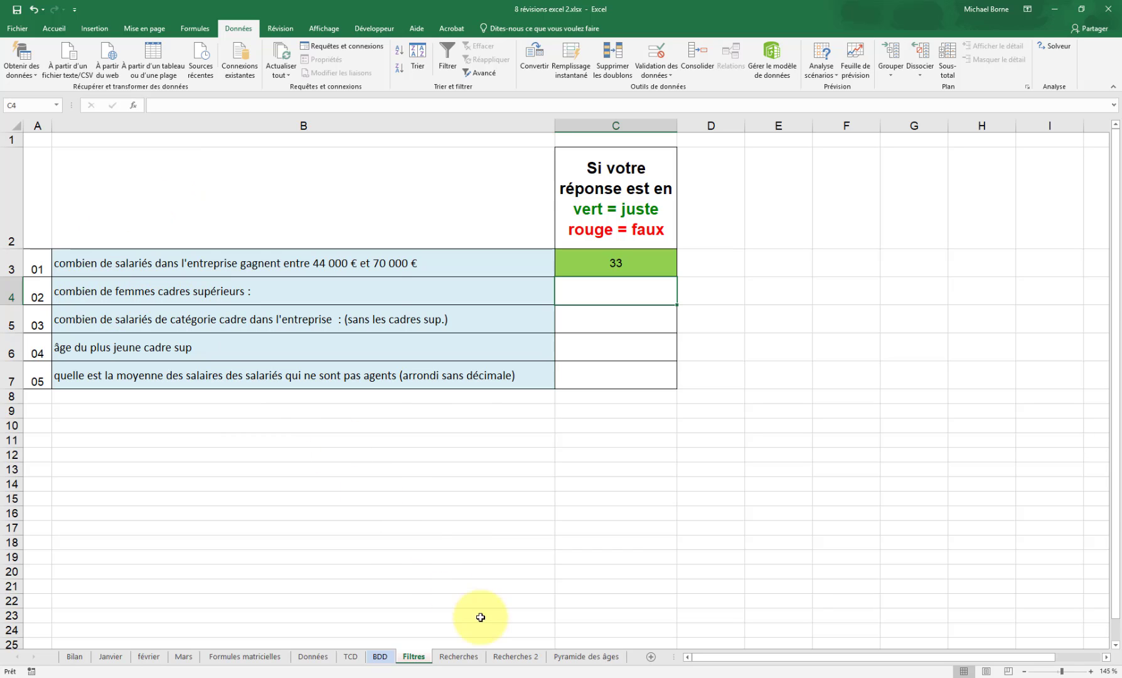
For question 02, clear the SALAIRE filter on the BDD sheet and filter the SEXE column to femme only.
left_click(379, 657)
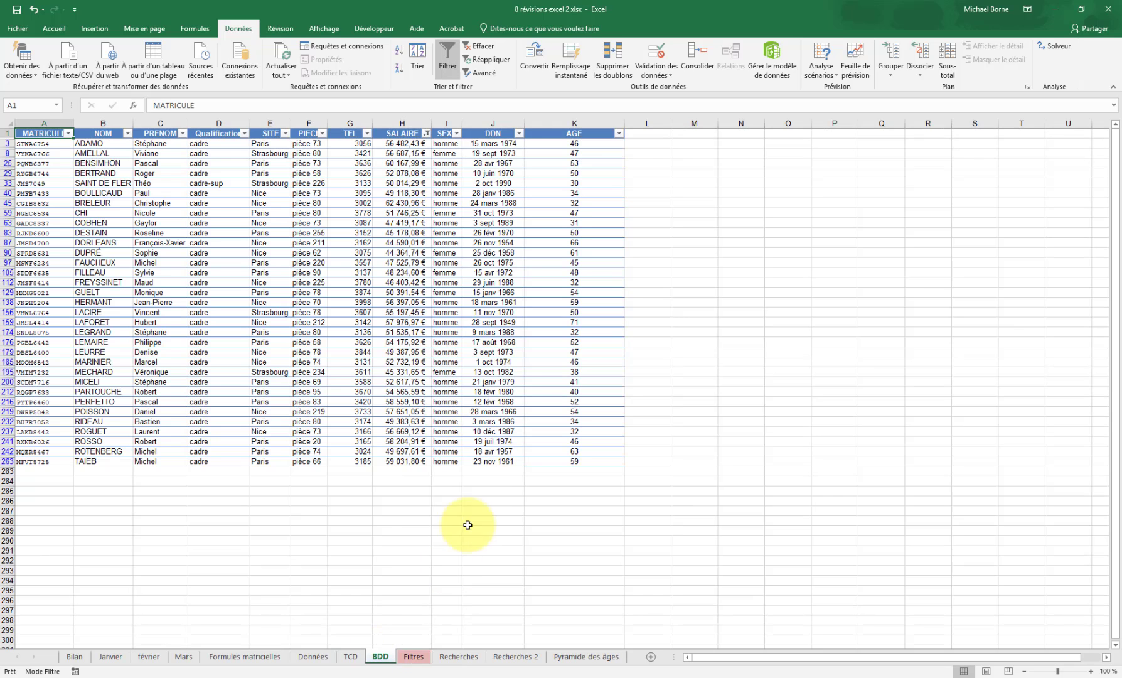
left_click(490, 48)
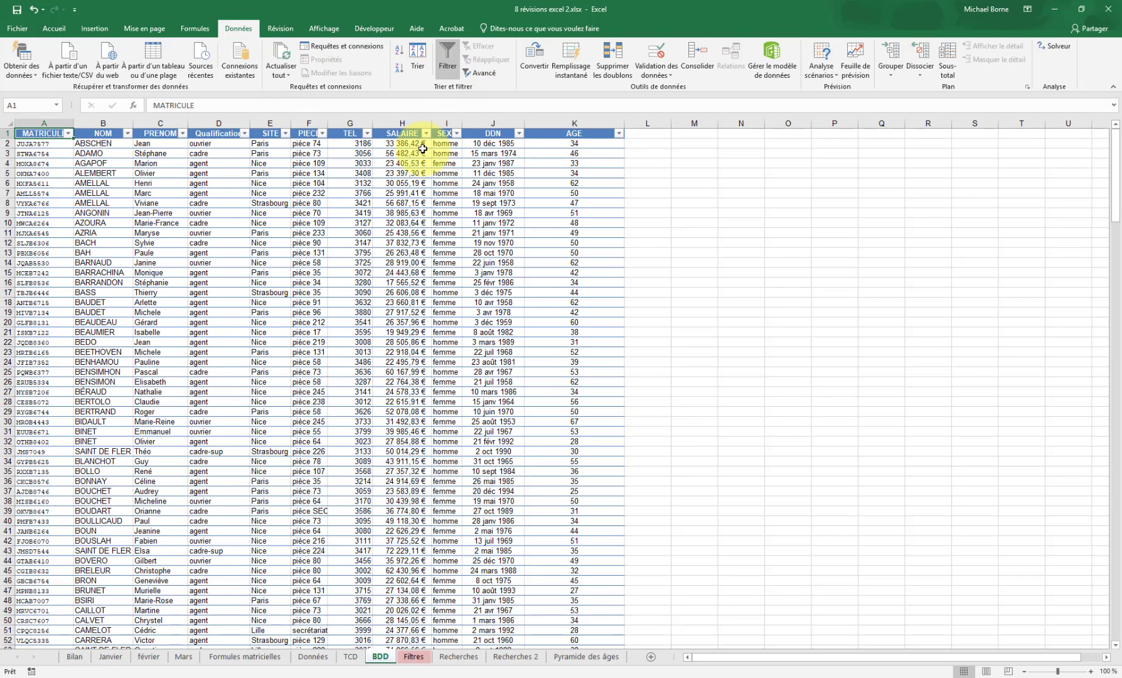
left_click(458, 133)
left_click(340, 246)
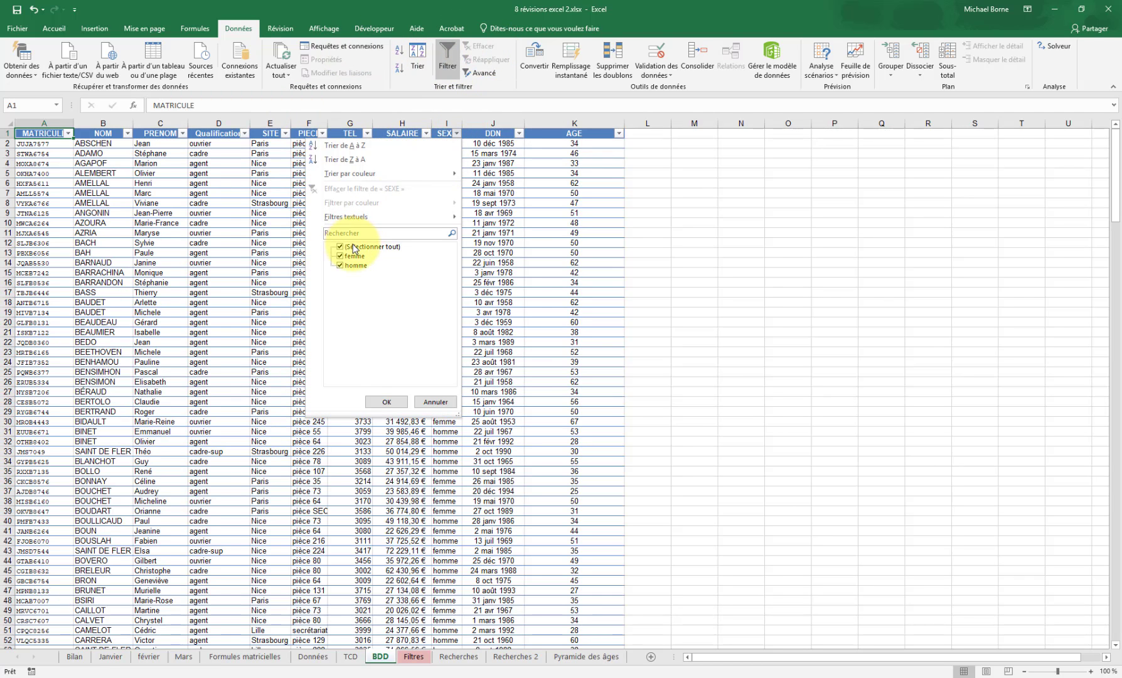
left_click(352, 259)
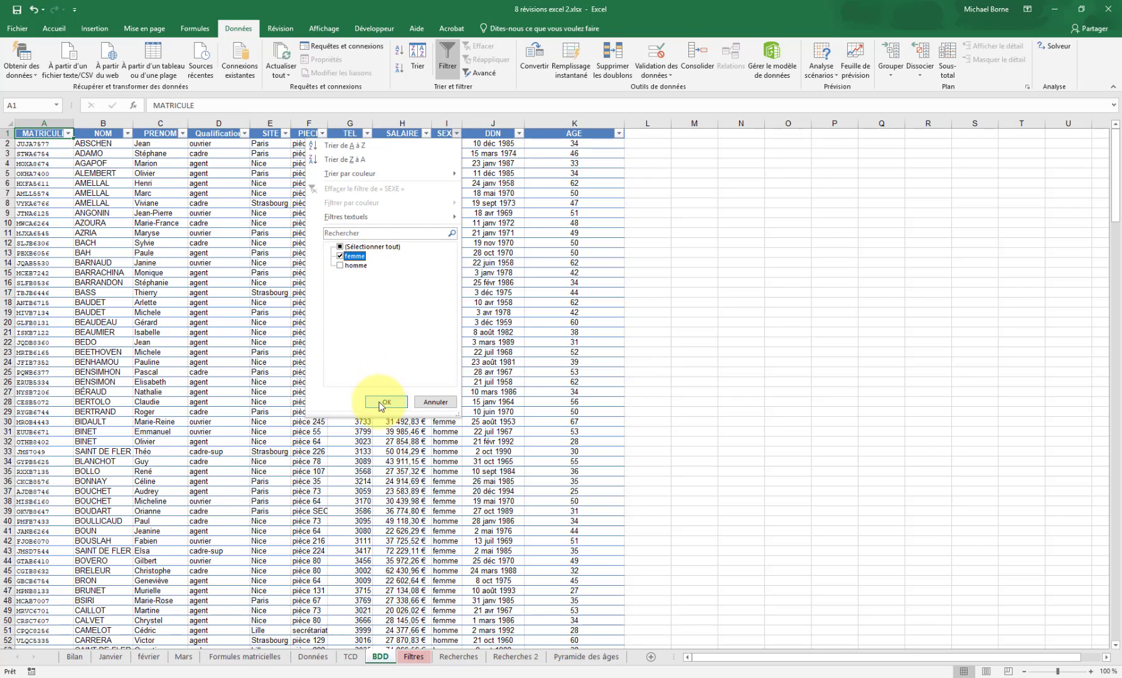
left_click(382, 401)
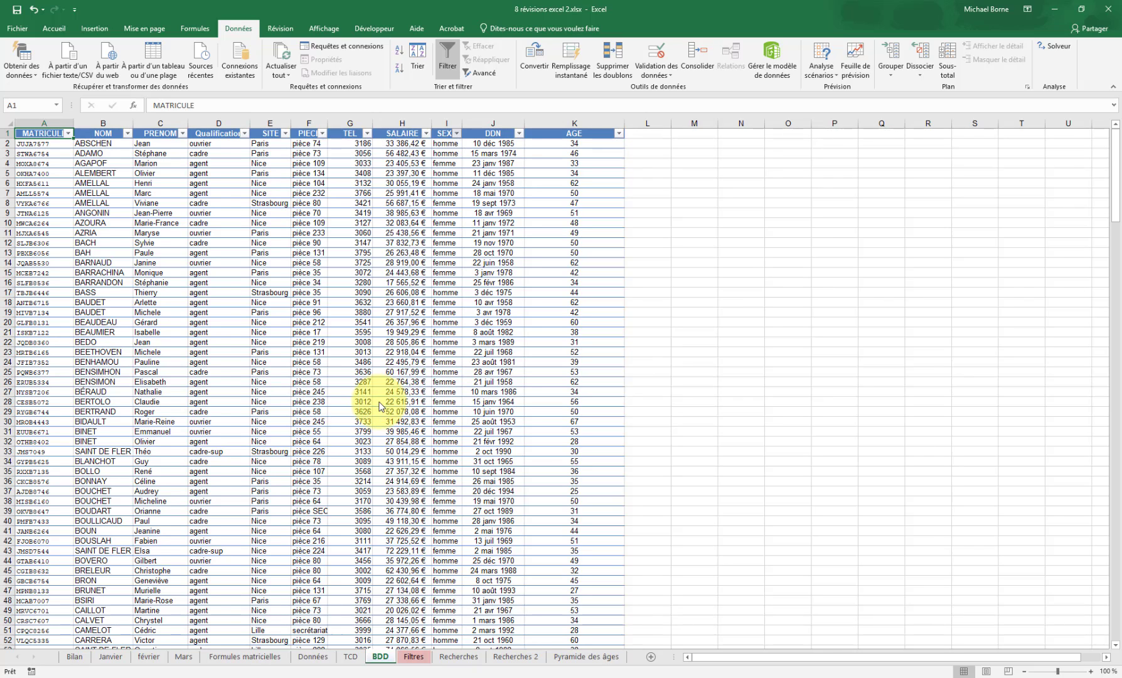
Narrow the BDD table further by filtering the Qualification column to cadre-sup only.
left_click(245, 134)
left_click(151, 247)
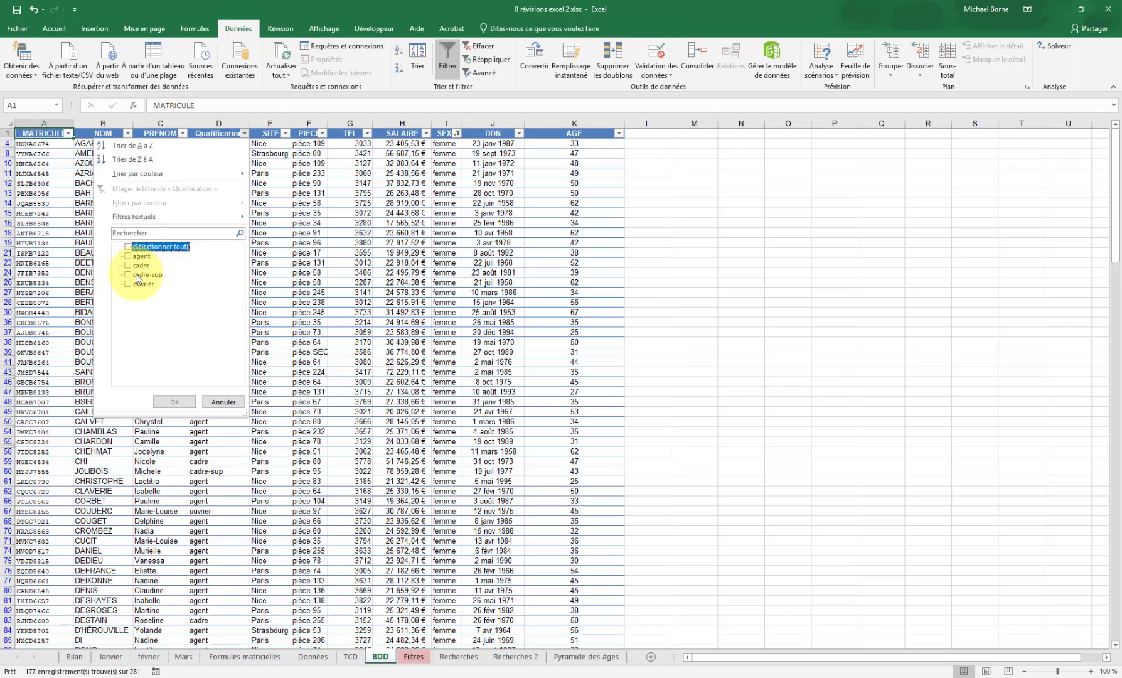
left_click(143, 274)
left_click(175, 402)
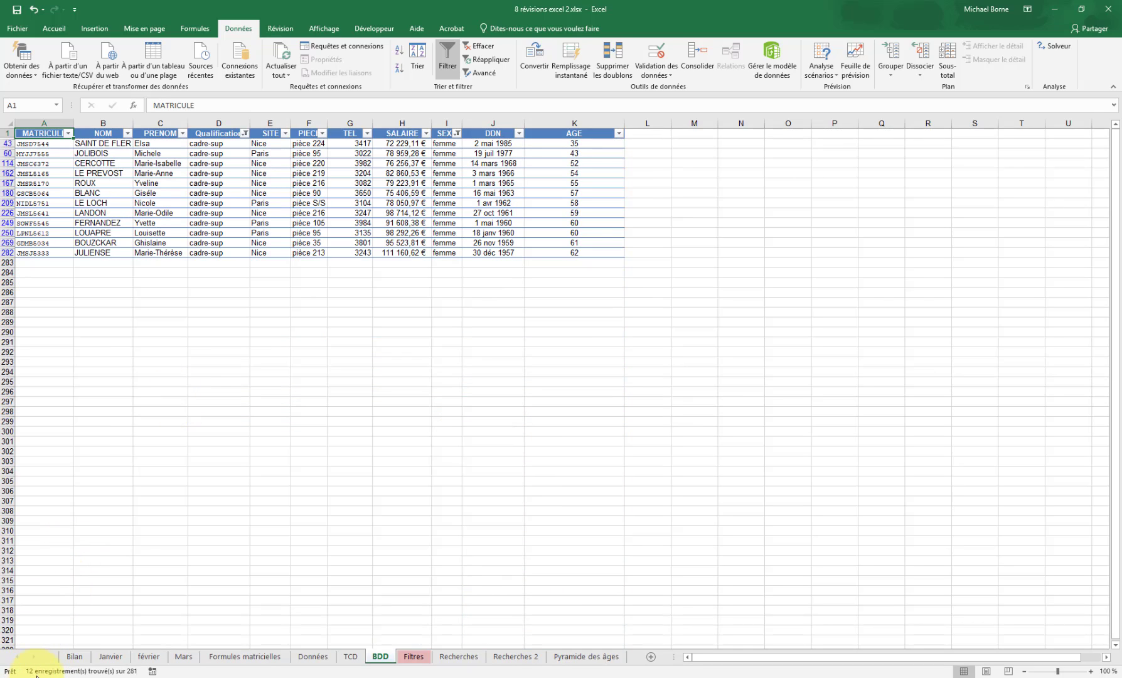
Enter 12 as the answer to question 02 in cell C4 of the Filtres sheet.
left_click(411, 657)
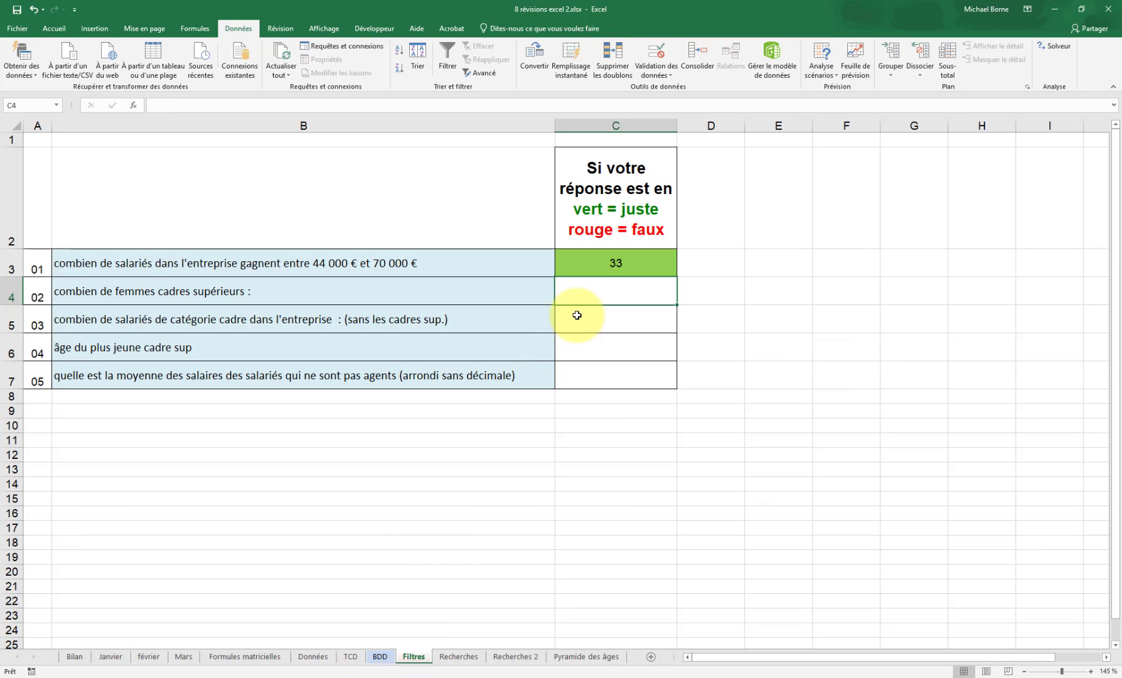
type("12")
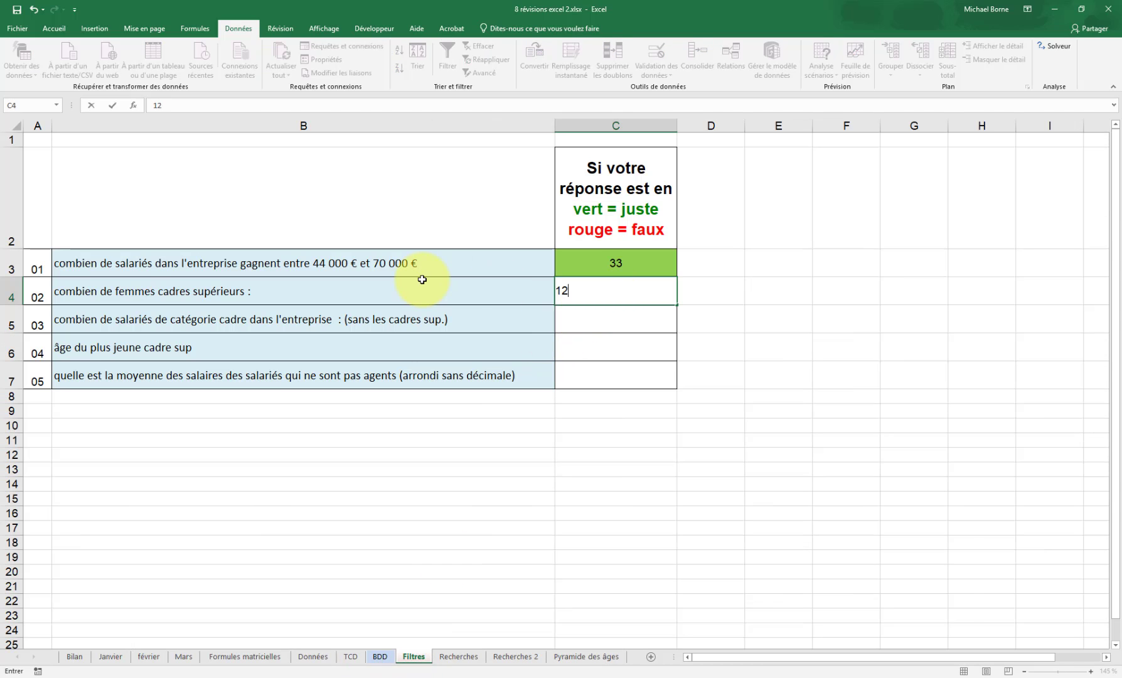
key("Return")
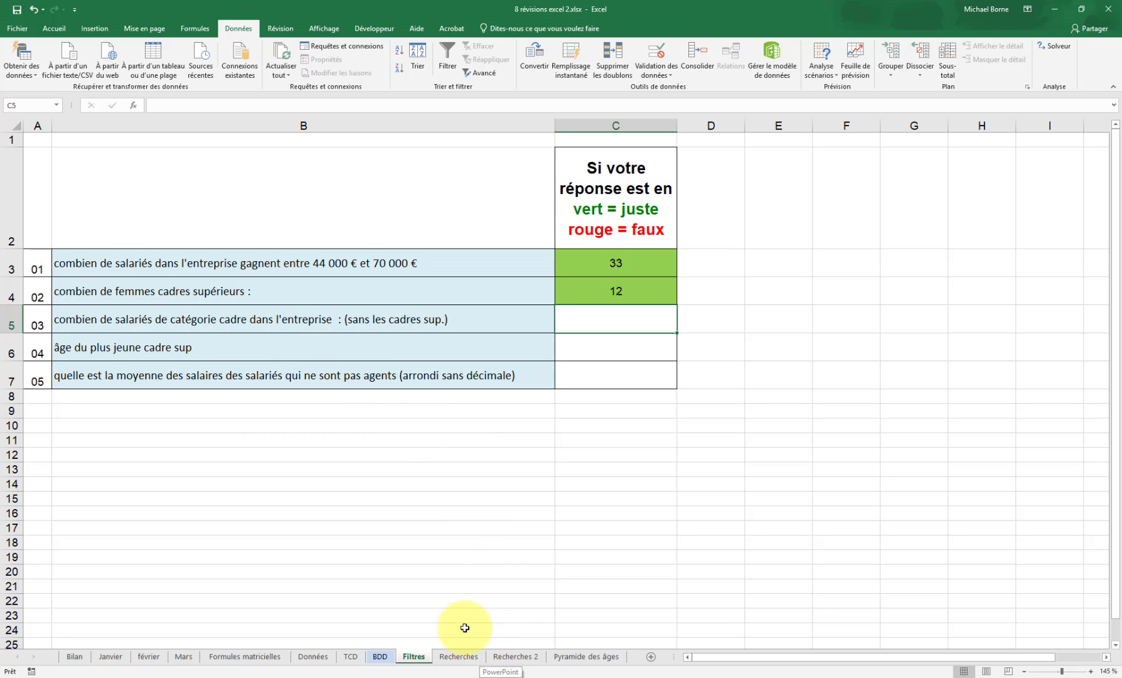
For question 03, clear all filters on the BDD table and filter the Qualification column to cadre only.
left_click(380, 657)
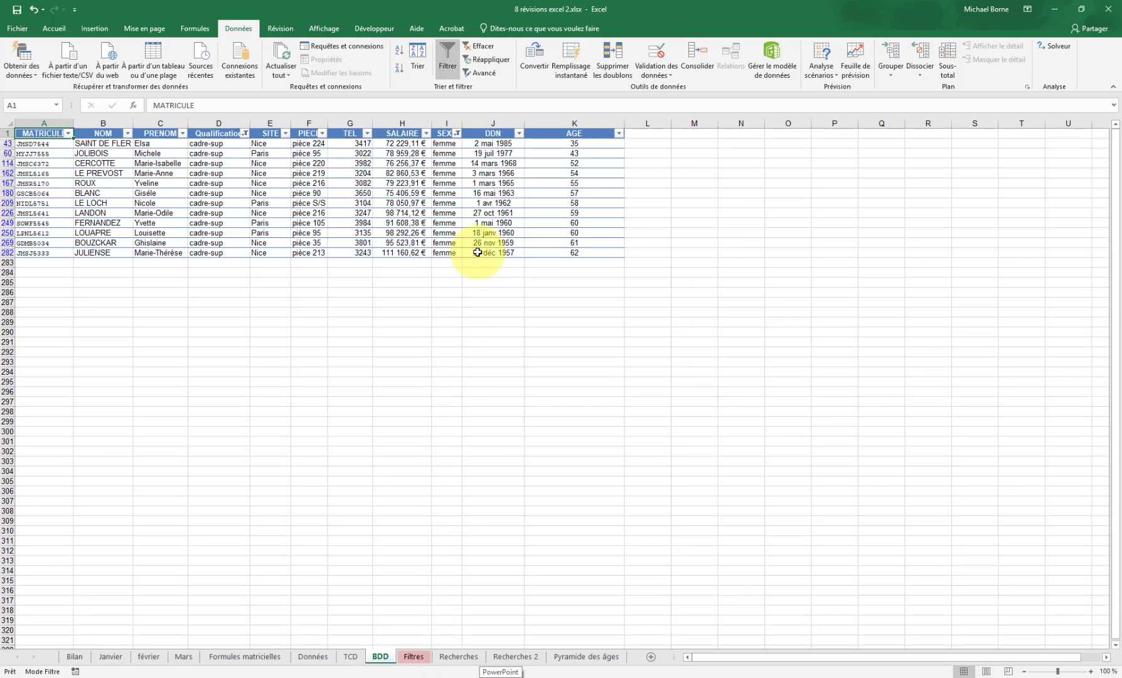
left_click(482, 48)
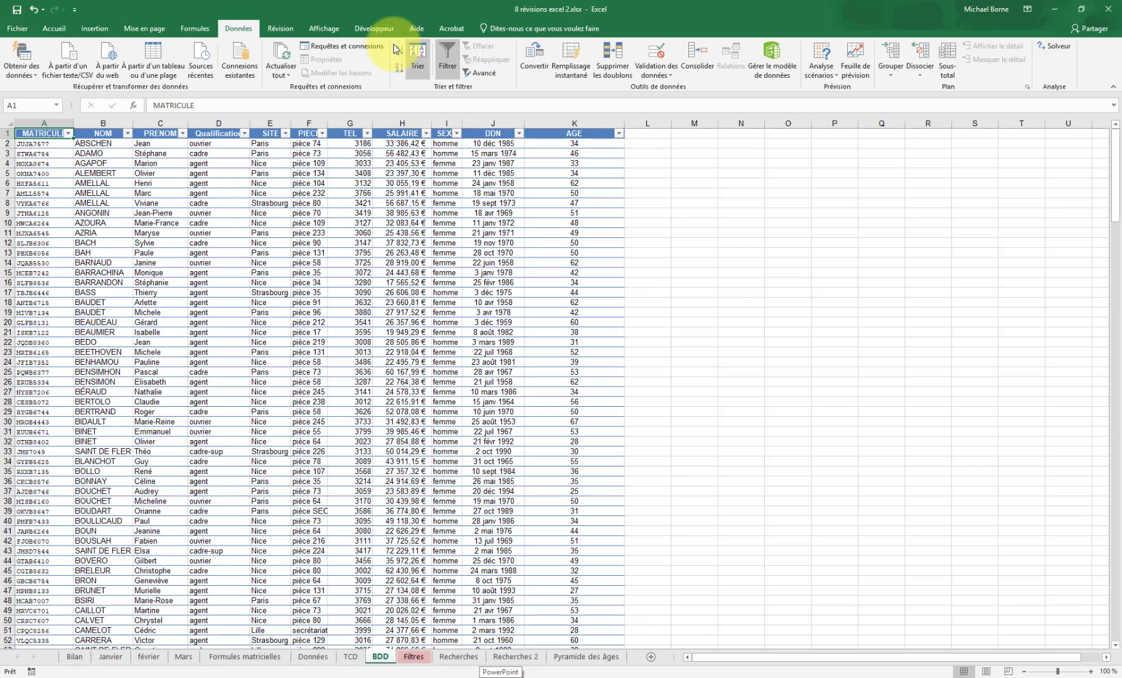
left_click(245, 133)
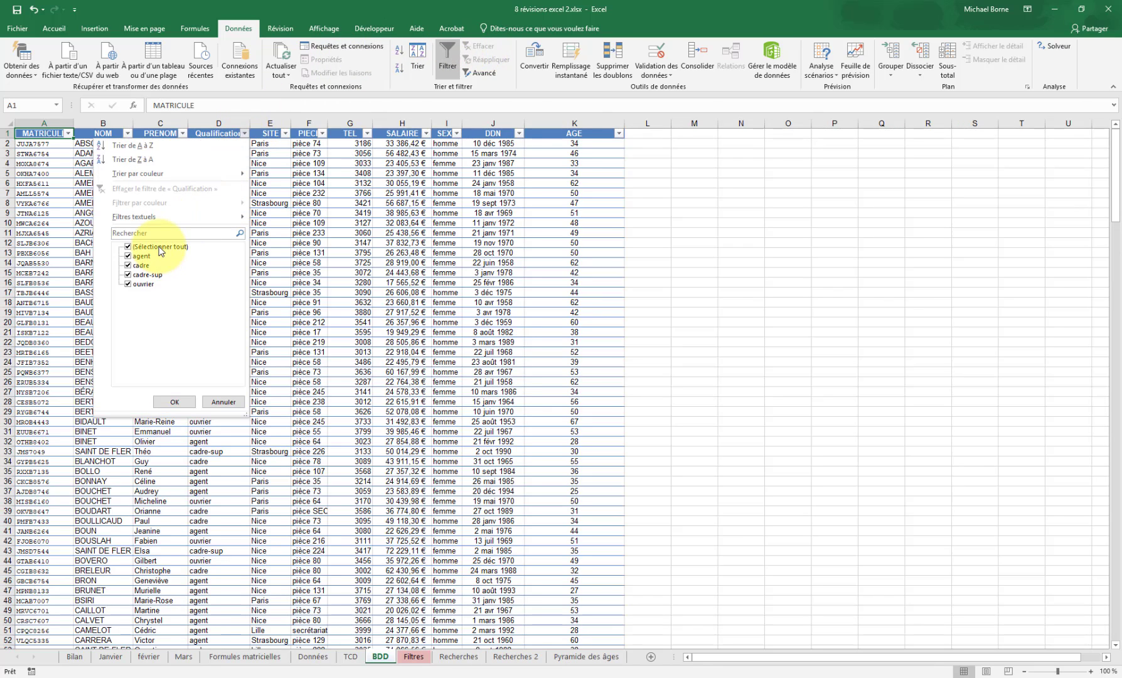
left_click(141, 246)
left_click(138, 265)
left_click(172, 403)
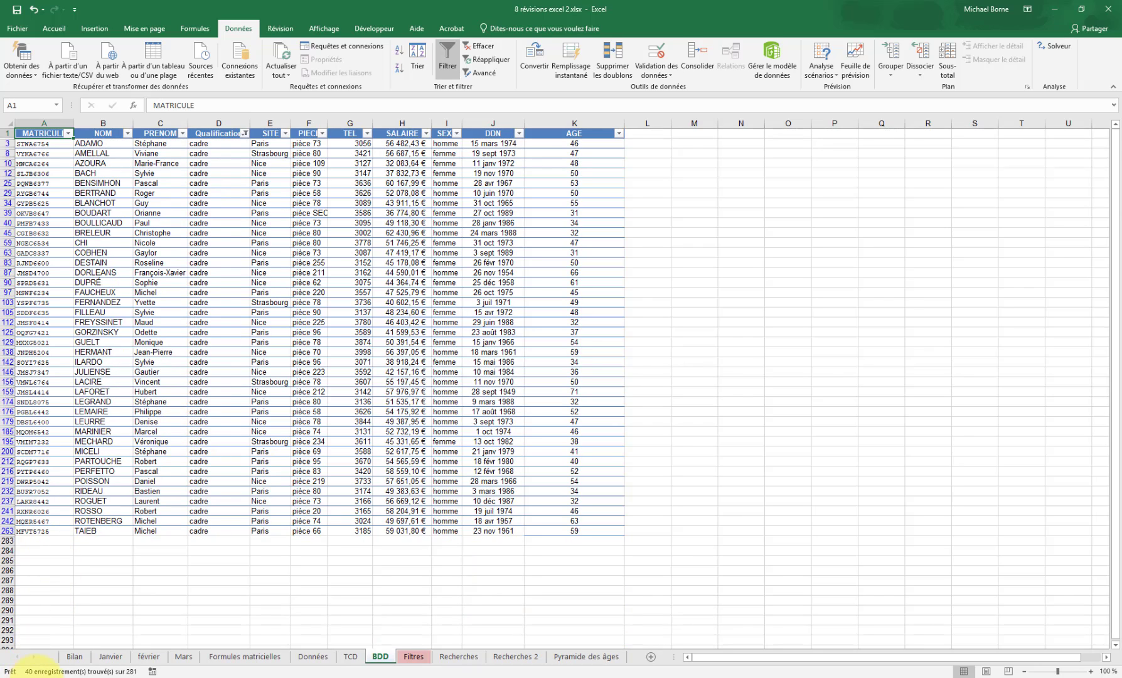
Enter 40 as the answer to question 03 in cell C5 of the Filtres sheet.
left_click(414, 656)
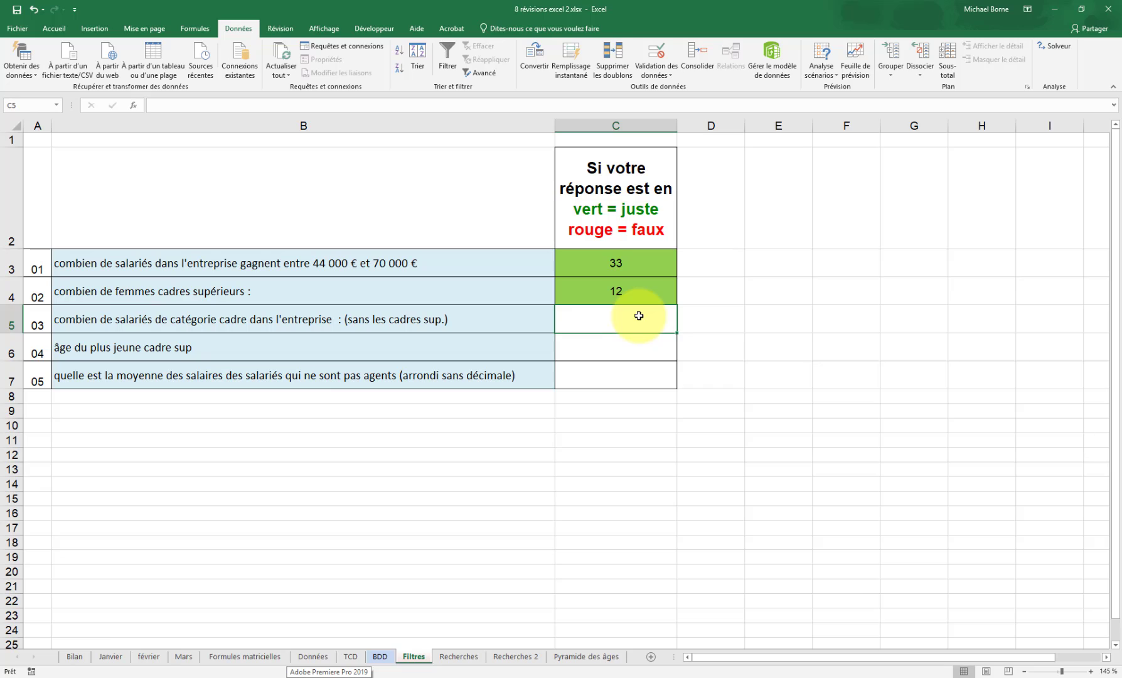
type("40")
key("Return")
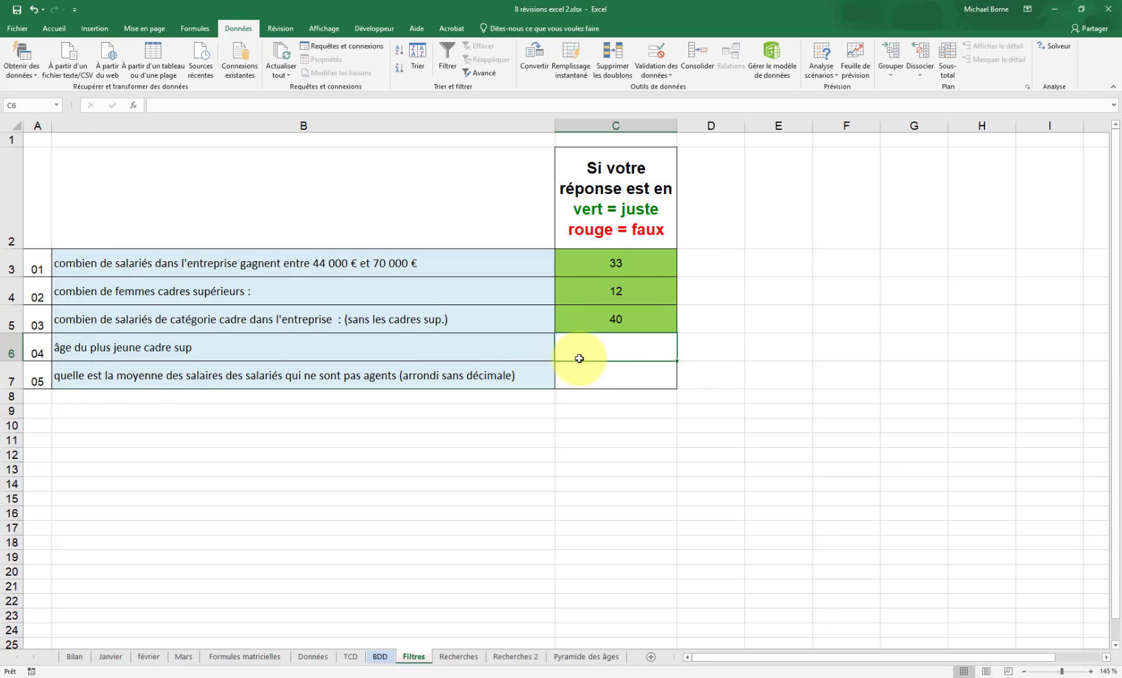
For question 04, clear the BDD table's filter and filter the Qualification column to cadre-sup only.
left_click(380, 656)
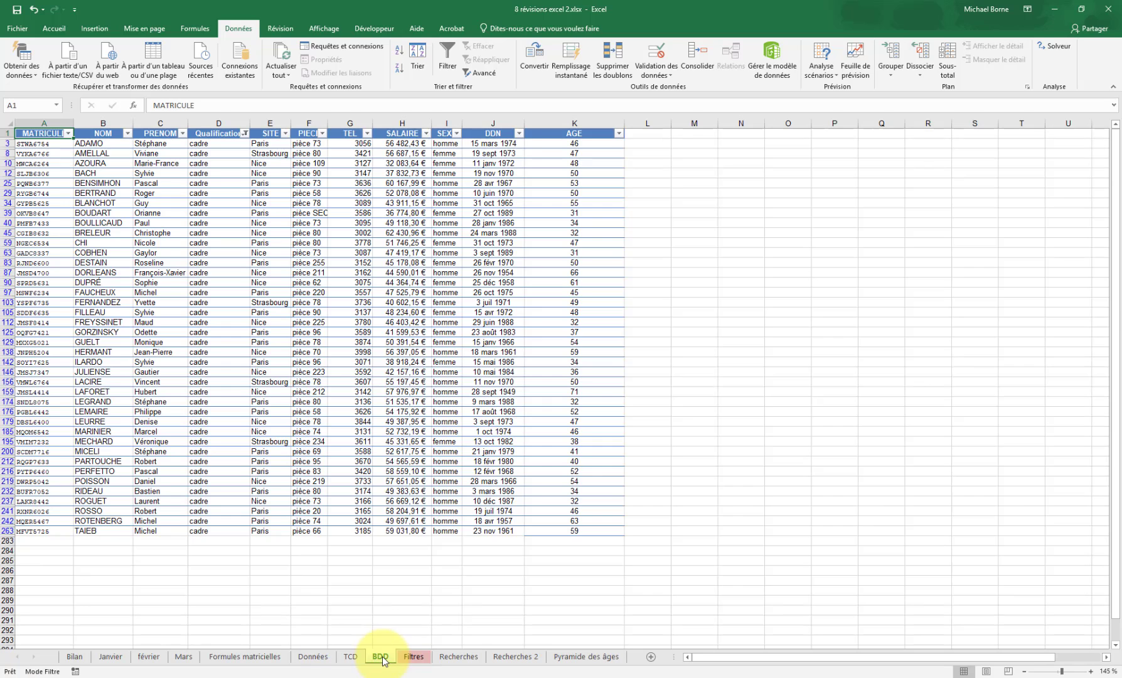
left_click(487, 47)
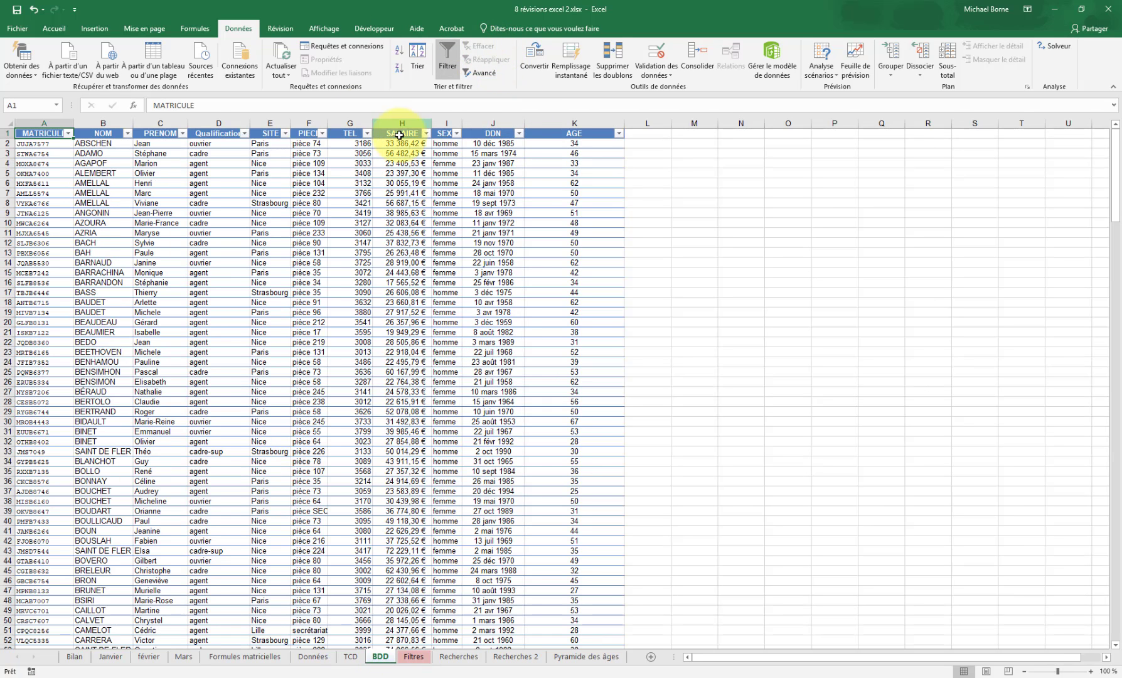
left_click(244, 133)
left_click(128, 246)
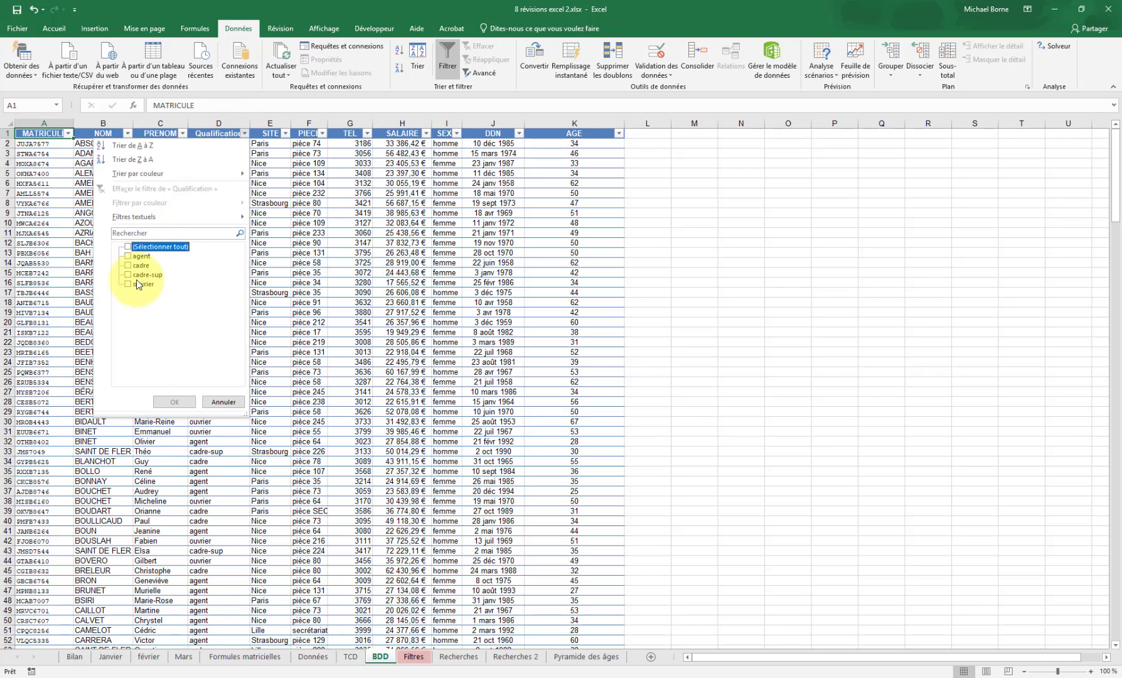
left_click(139, 276)
left_click(165, 402)
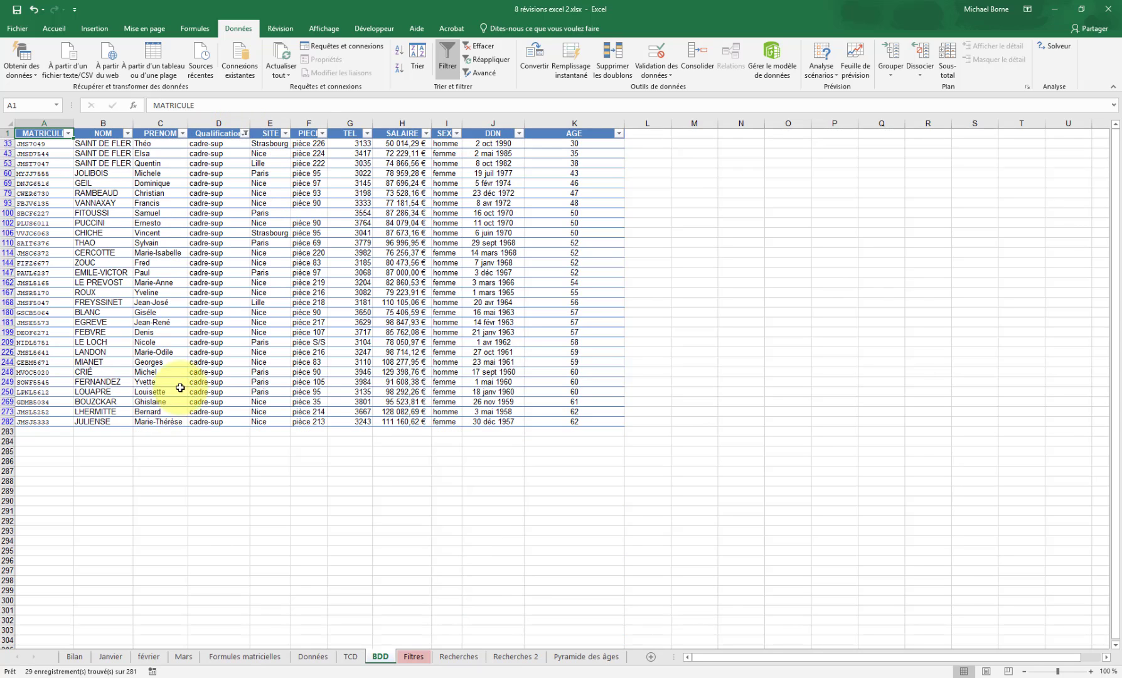
Sort the filtered BDD rows by AGE from smallest to largest and select the youngest employee's age.
left_click(619, 133)
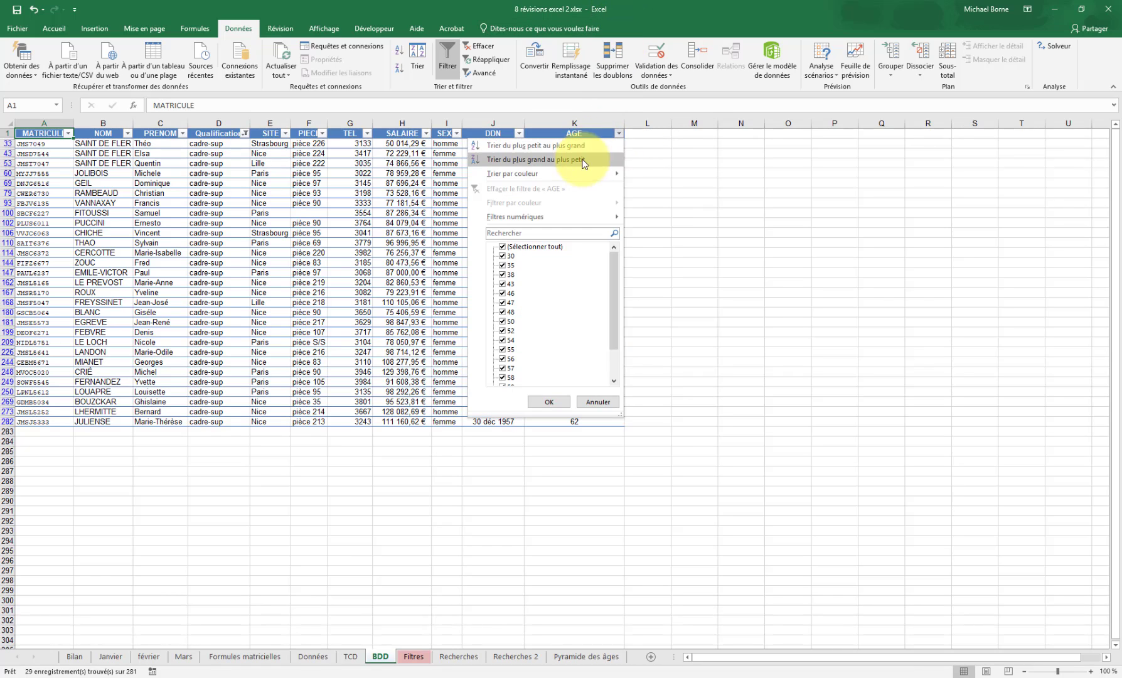
left_click(583, 146)
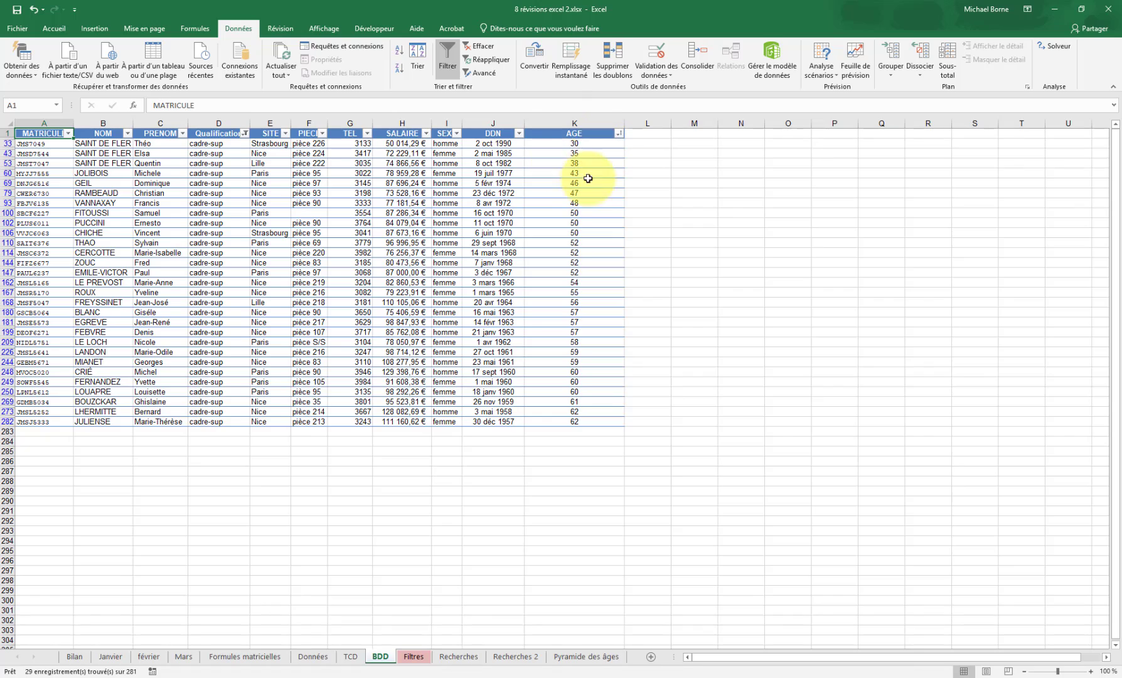
left_click(586, 143)
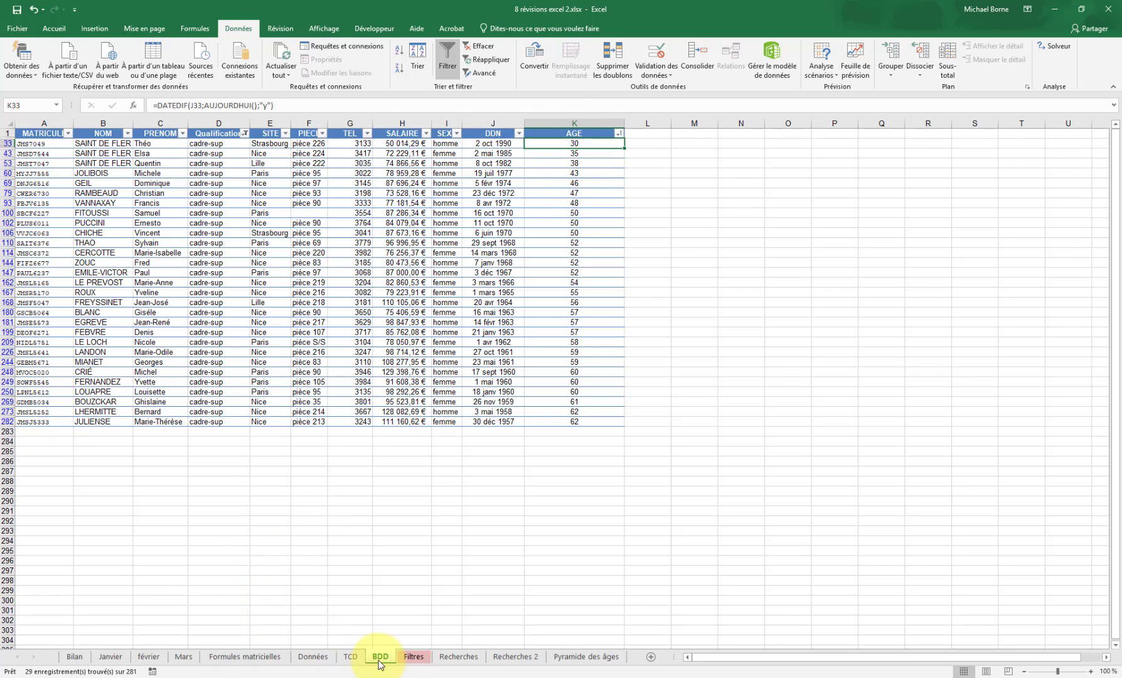
Enter 30 as the answer to question 04 in cell C6 of the Filtres sheet.
left_click(413, 656)
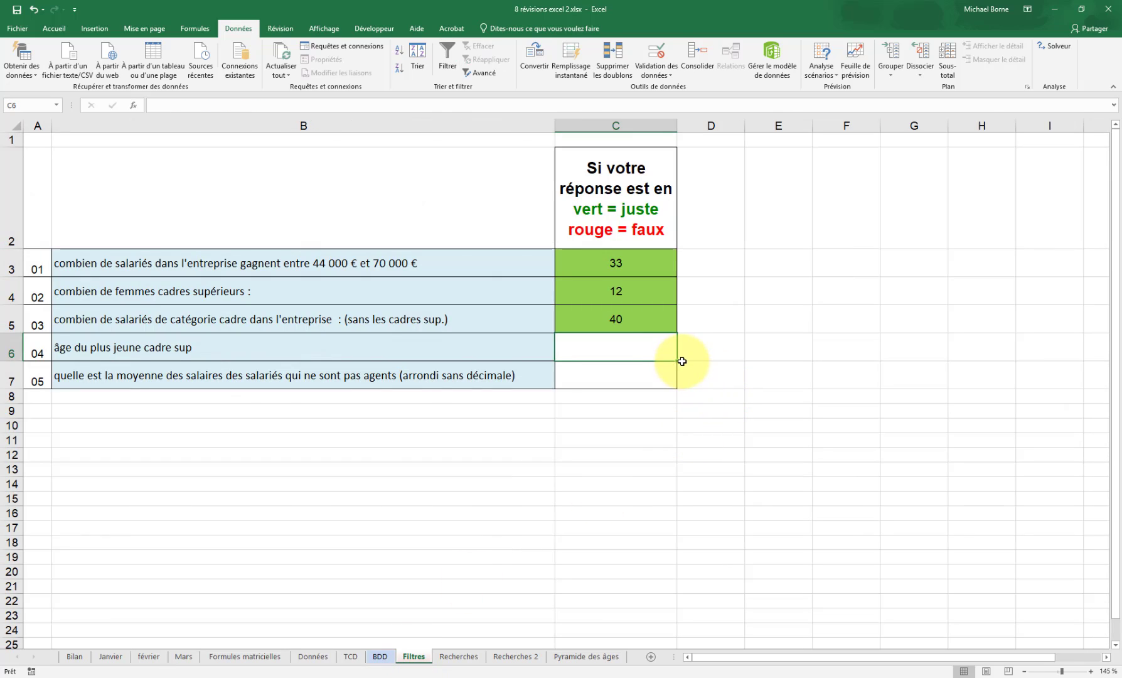
type("30")
key("Return")
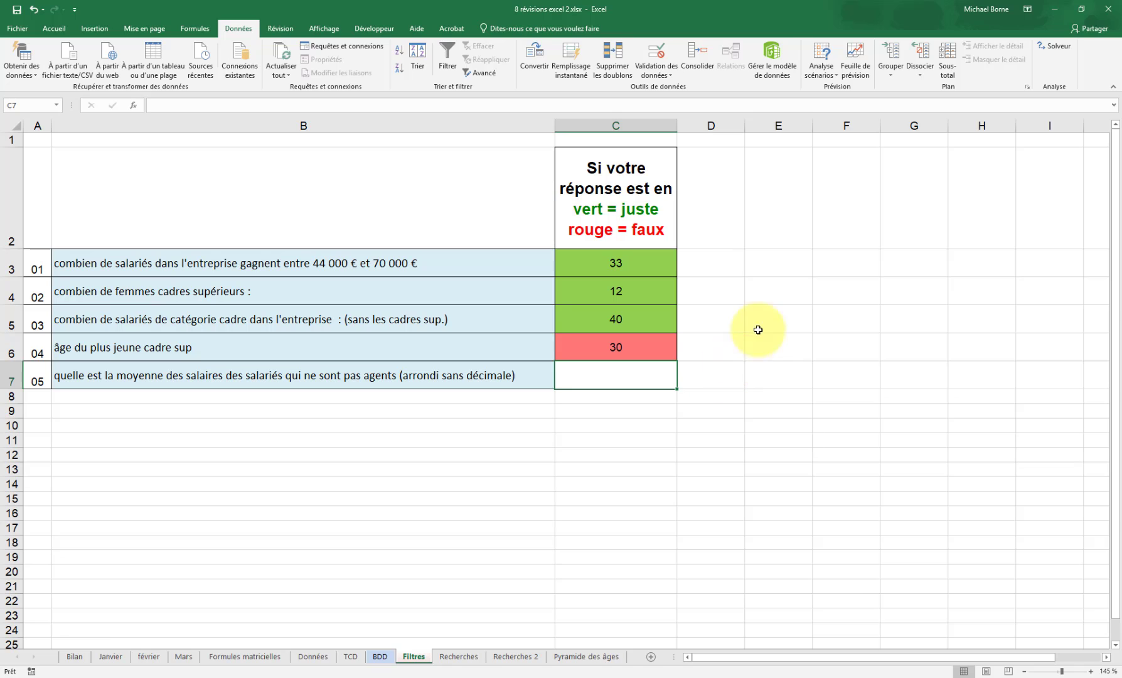
Reveal the hidden answer key in cells E2:E7 of the Filtres sheet by applying a red font colour.
left_click_drag(774, 177, 806, 380)
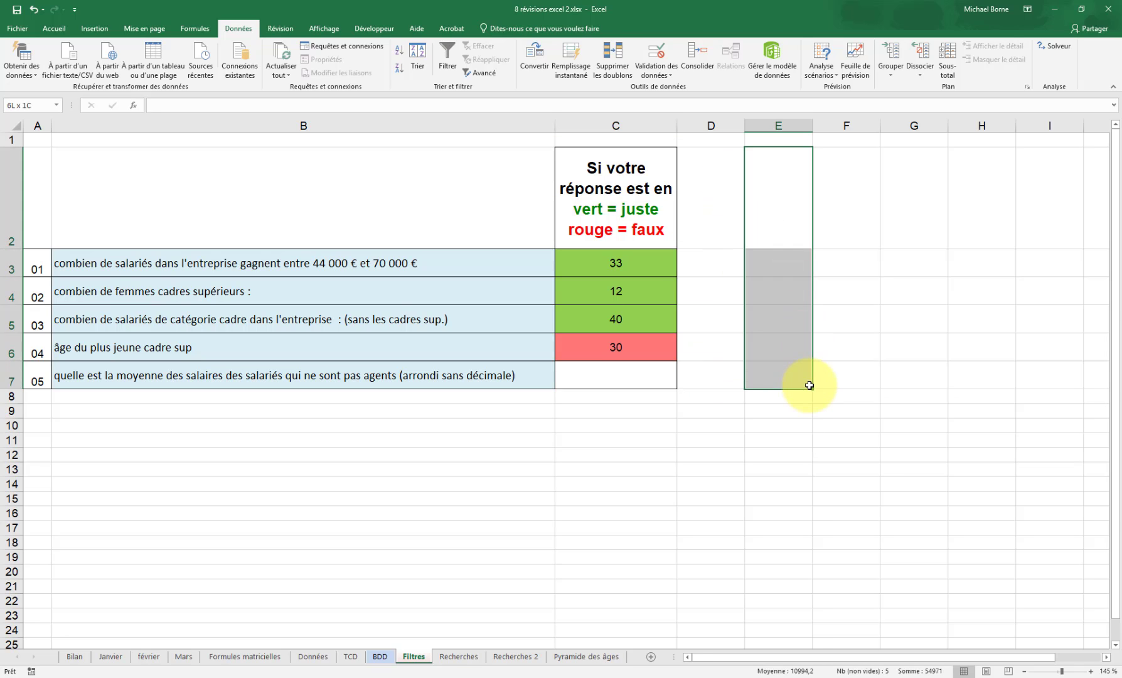
left_click(55, 30)
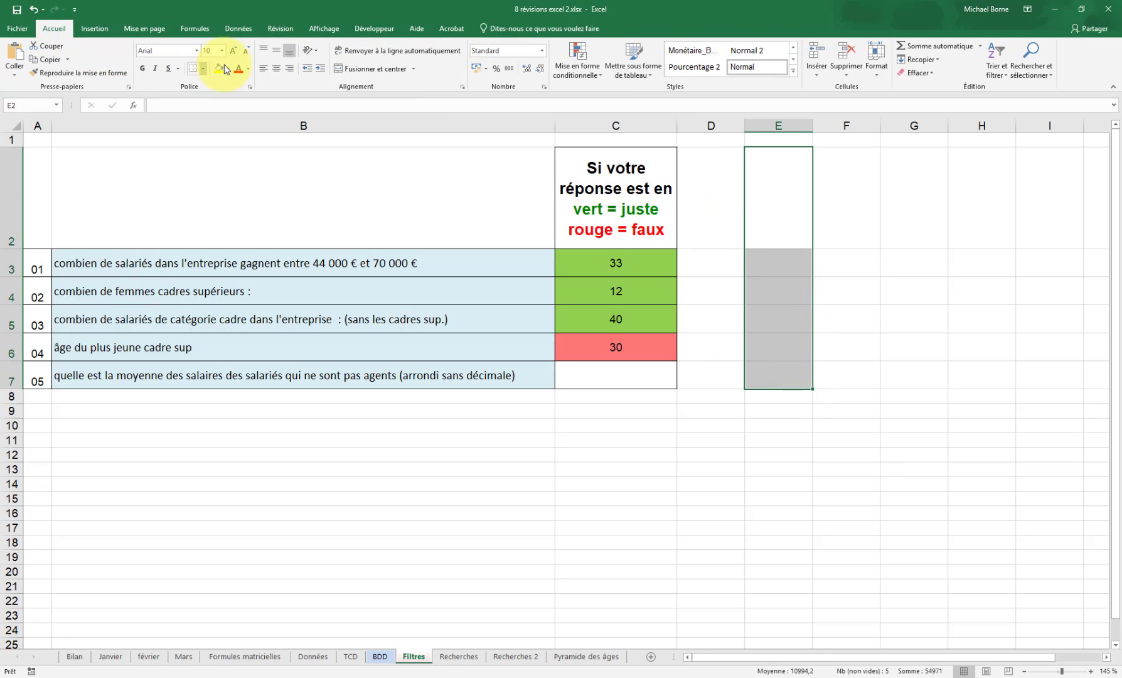
left_click(238, 69)
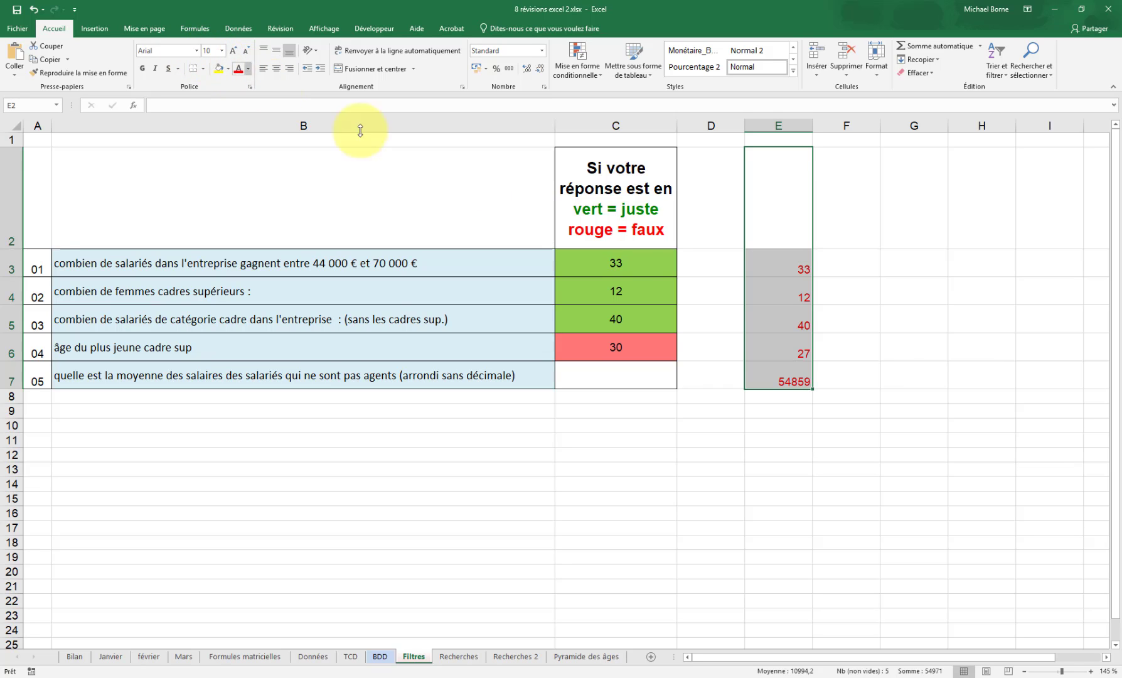
left_click(878, 357)
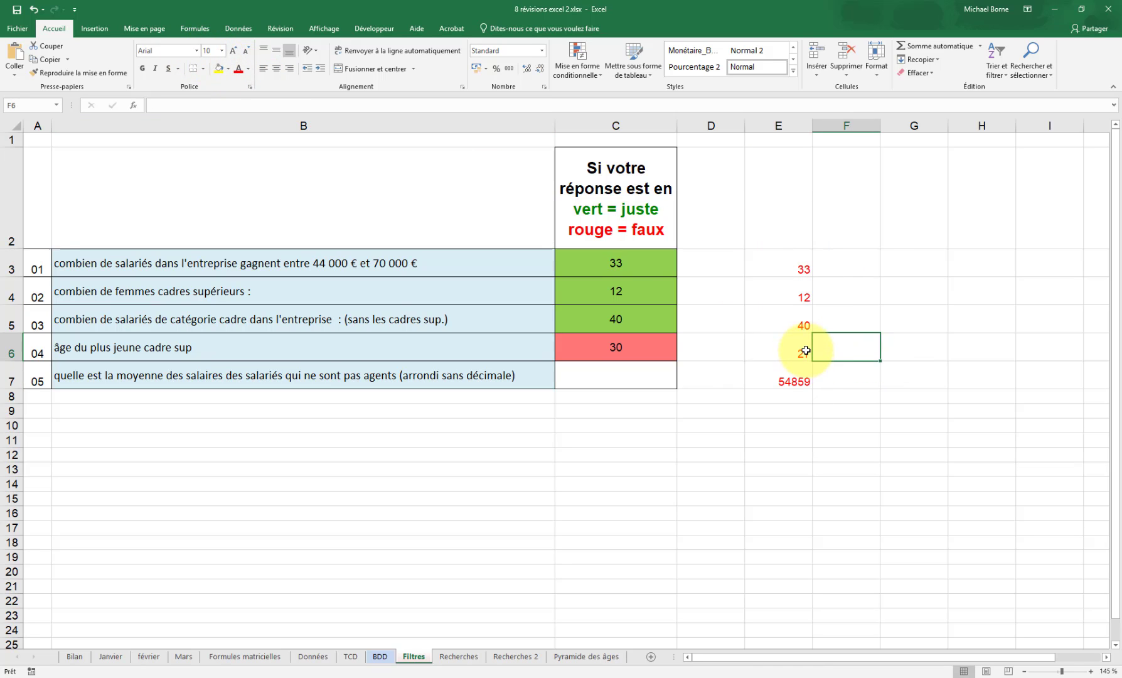
Update the answer key for question 04 in cell E6 to 30.
left_click(797, 352)
type("30")
key("Return")
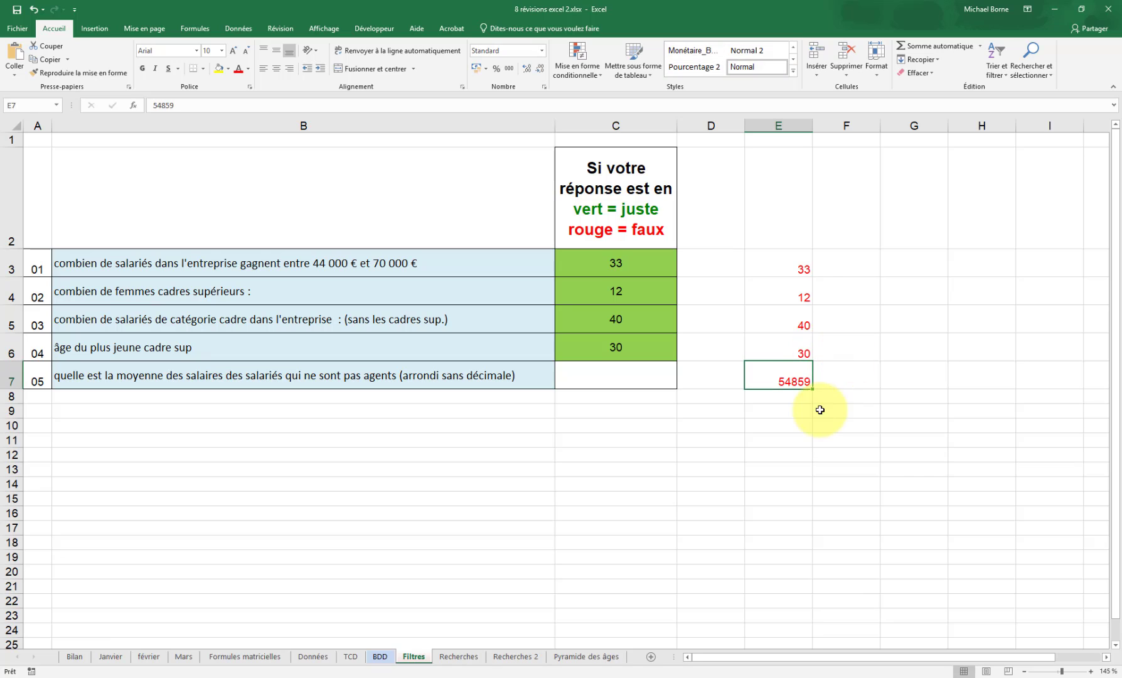
left_click(815, 418)
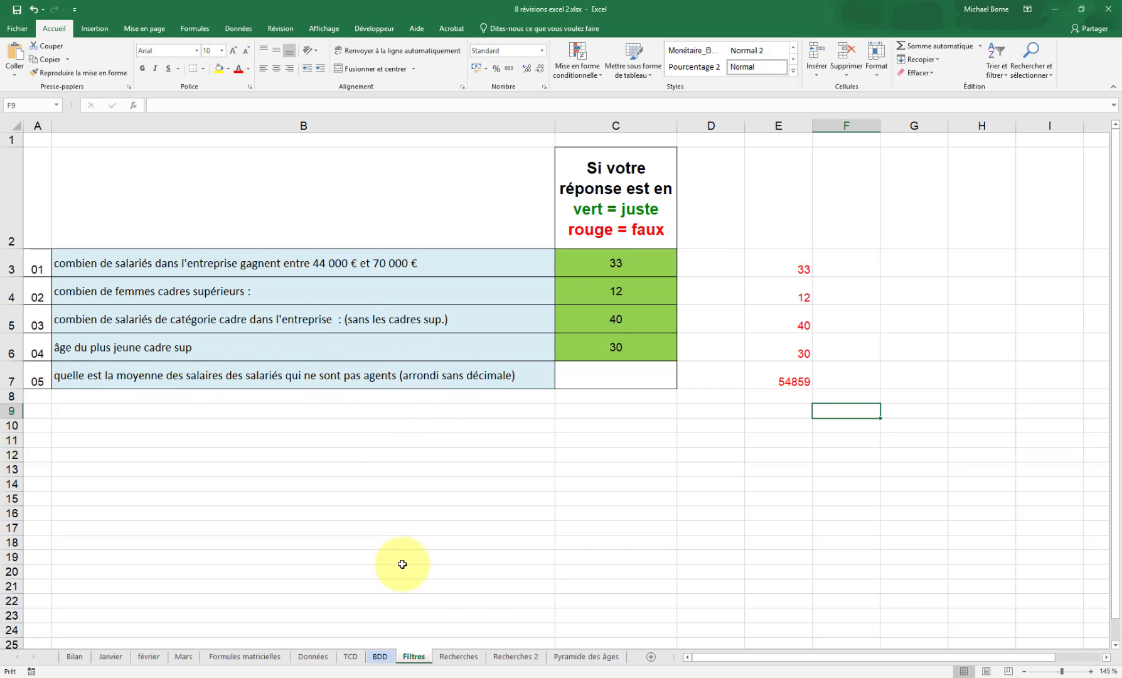
Clear the existing filters on the BDD sheet and filter the Qualification column to exclude agent.
left_click(380, 656)
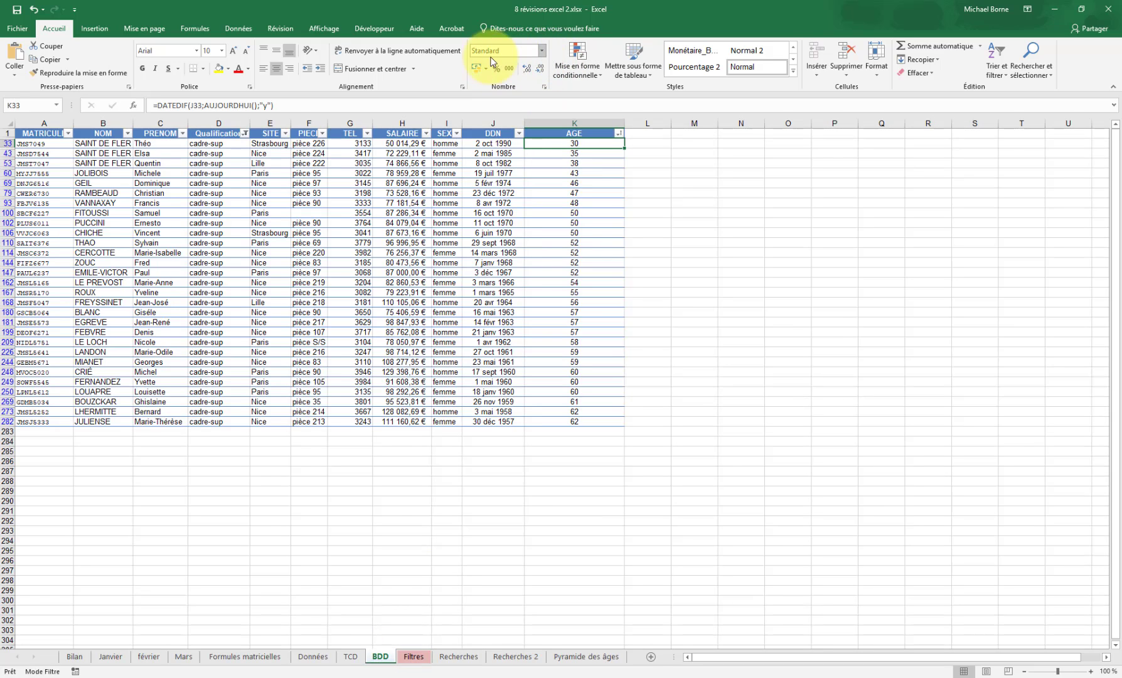
left_click(239, 28)
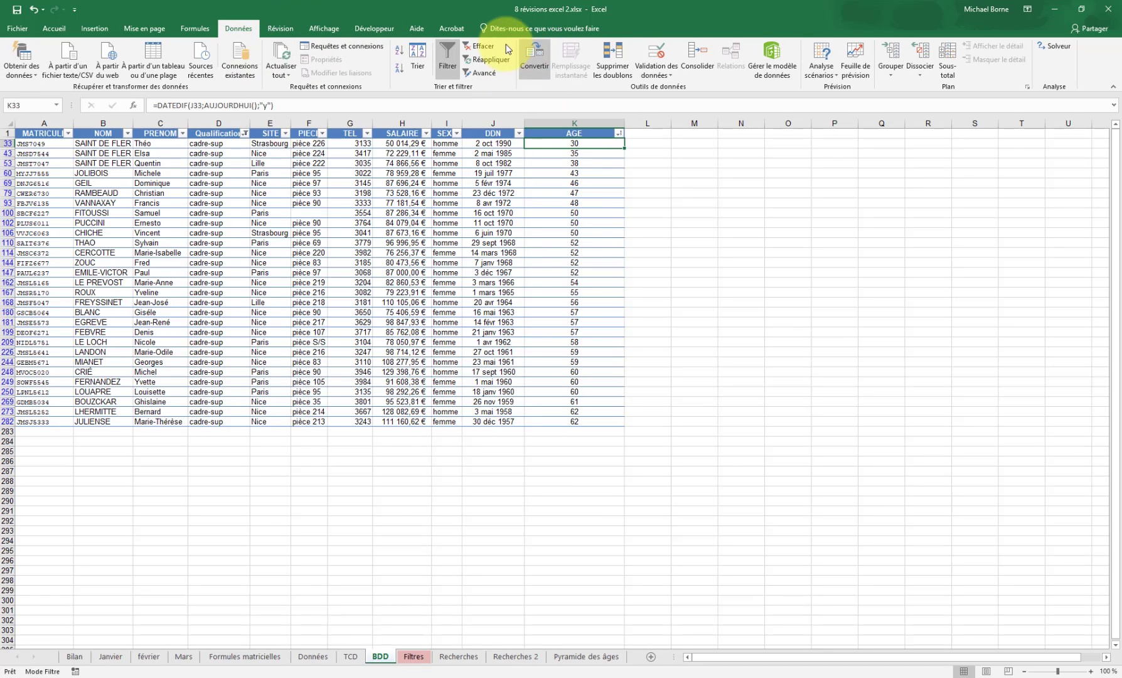
left_click(480, 46)
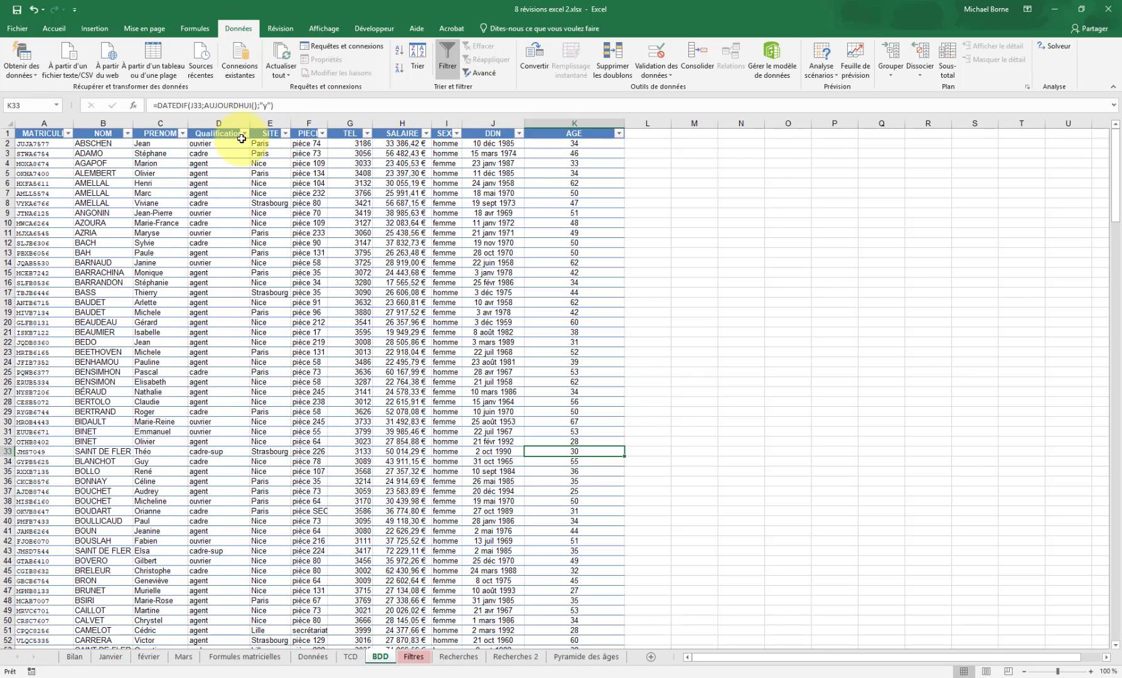
left_click(245, 135)
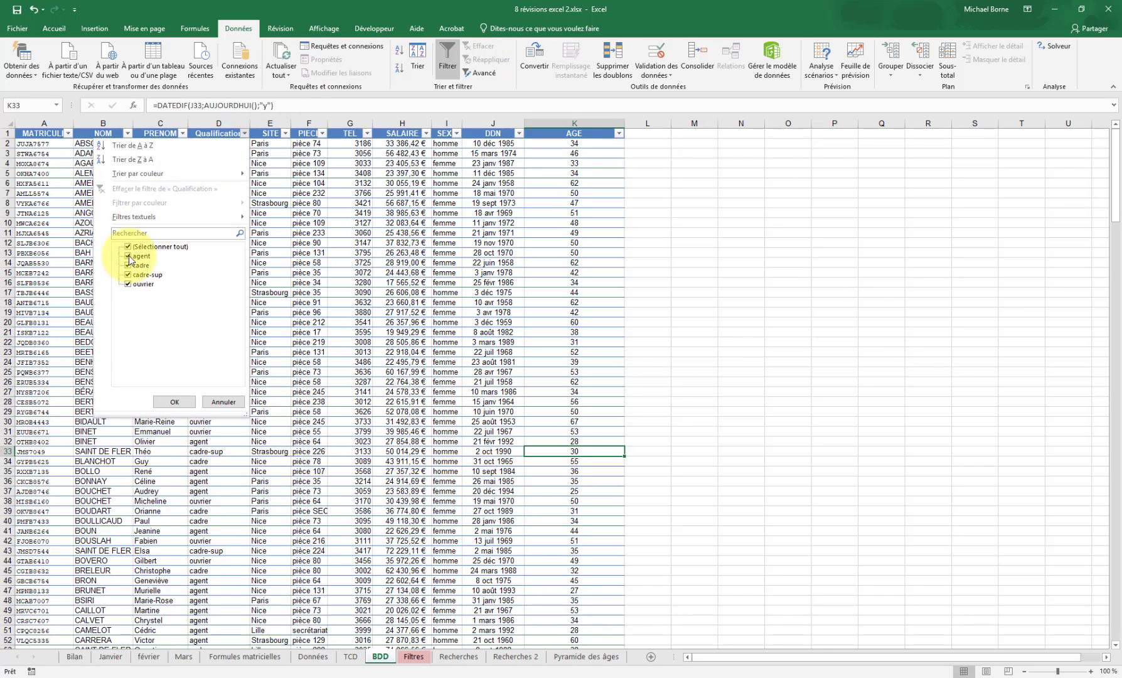
left_click(173, 402)
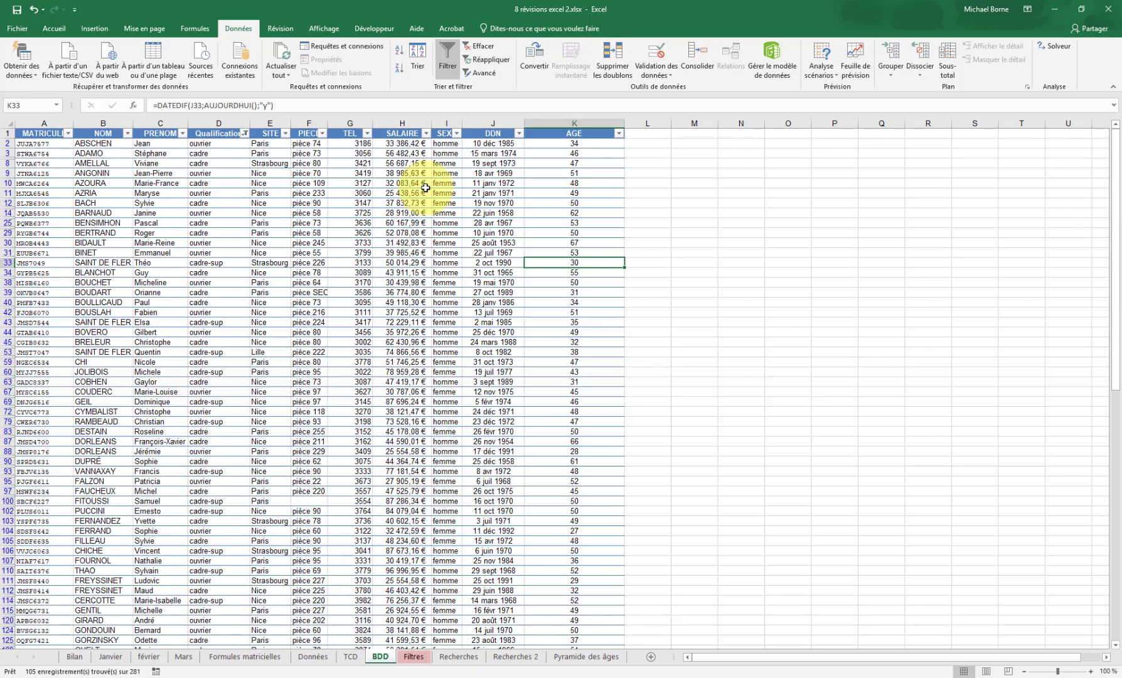
Select the filtered SALAIRE values to get their average and enter 54859 as the answer to question 05 in cell C7 of the Filtres sheet.
left_click_drag(399, 144, 401, 628)
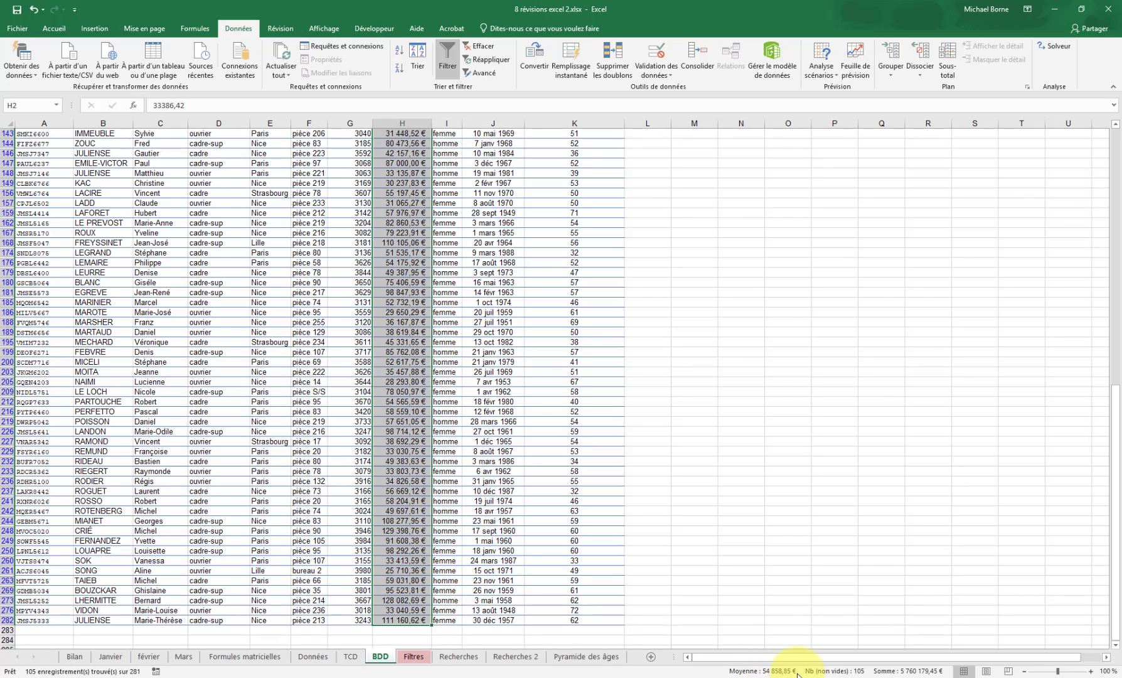
left_click(414, 657)
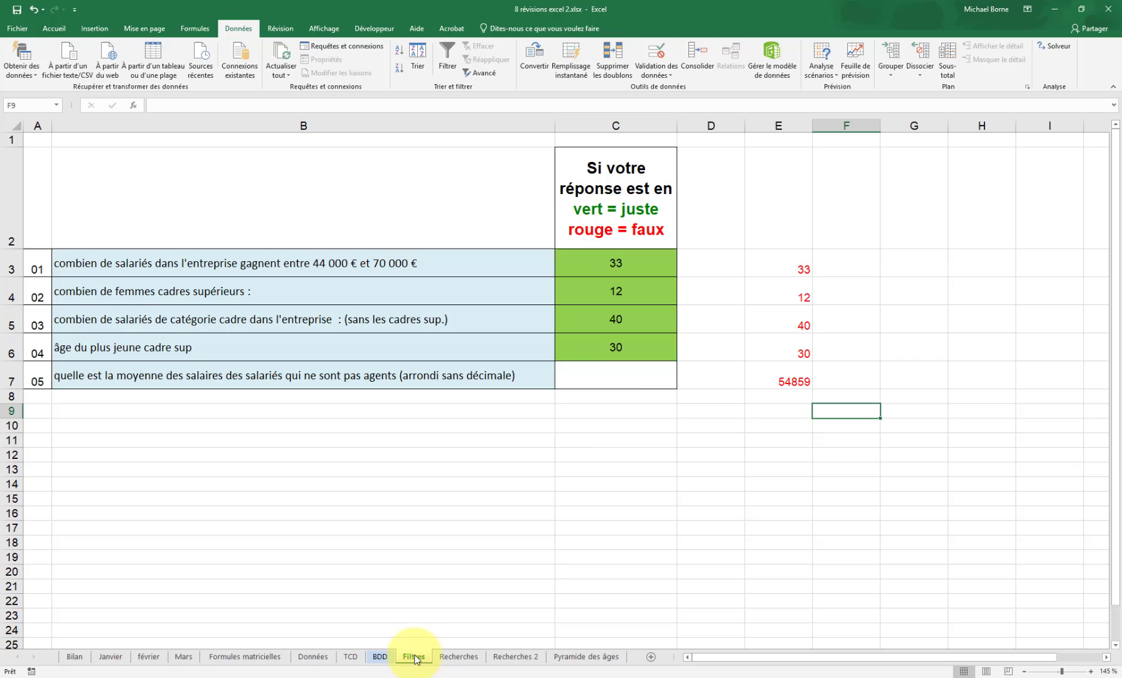
left_click(616, 376)
type("54859")
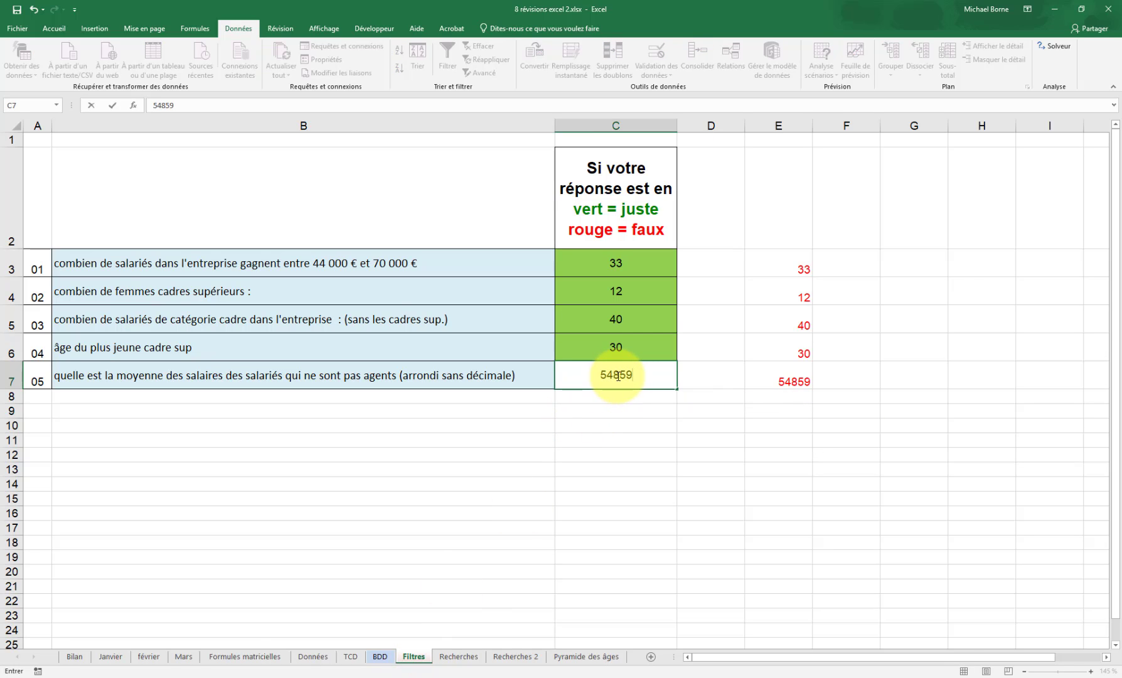
key("Return")
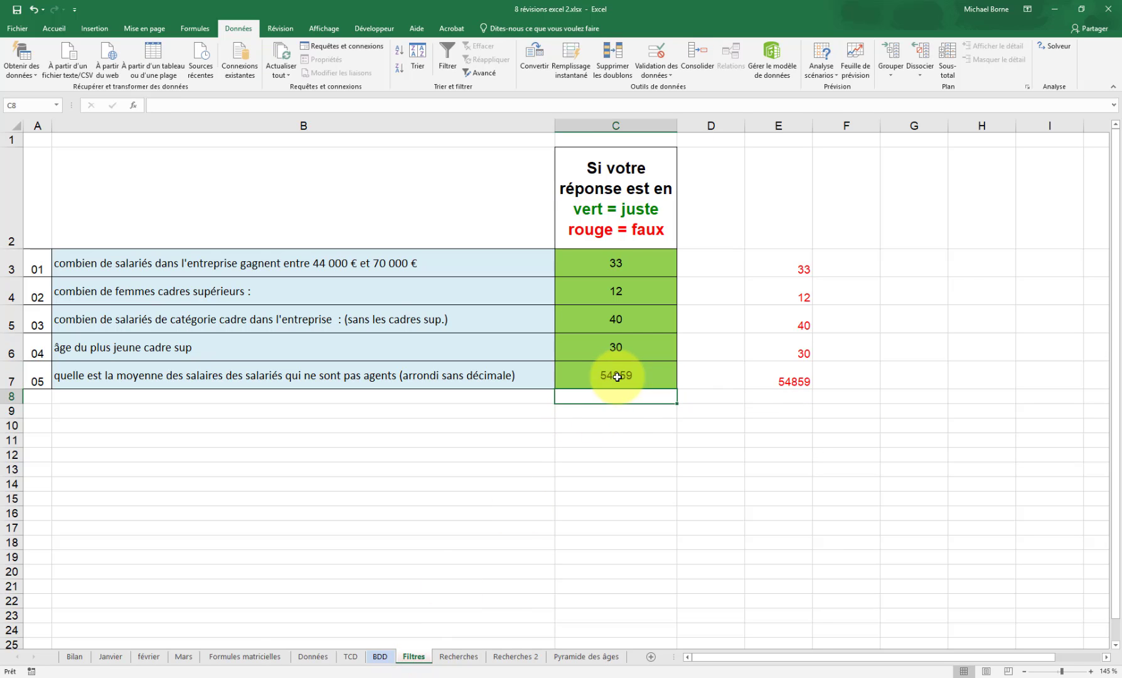
left_click(632, 416)
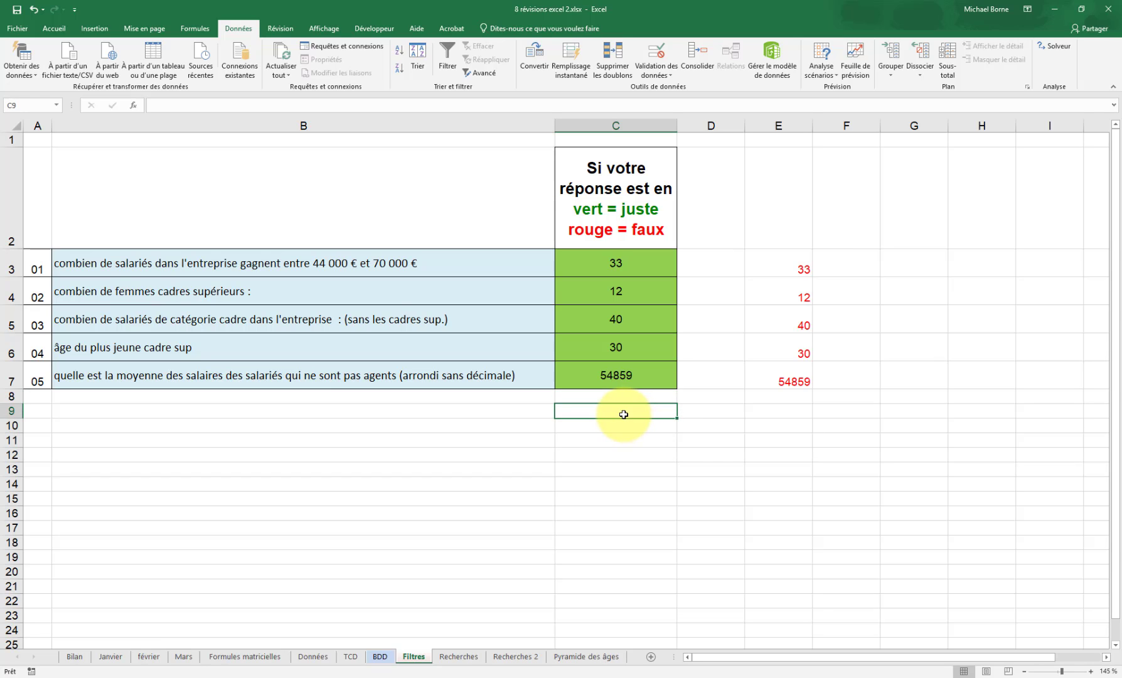
On the Recherches sheet, name the green range B14:E14 salaire and the red range A15:E16 categorie.
key("ctrl+Page_Down")
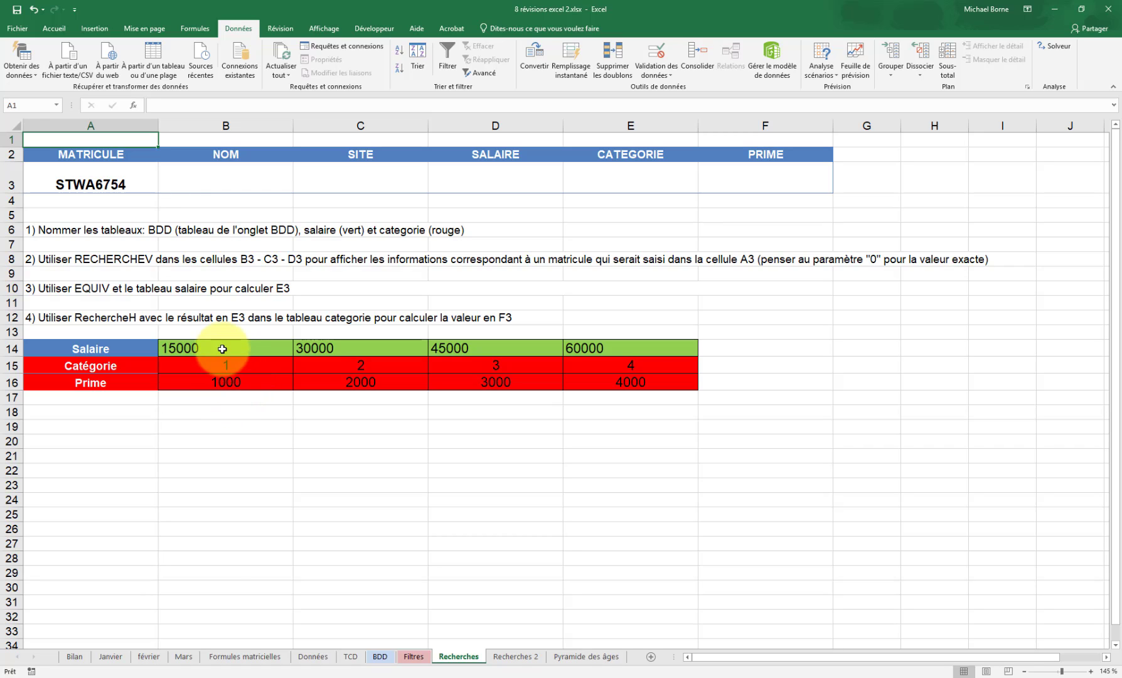
left_click_drag(210, 348, 601, 345)
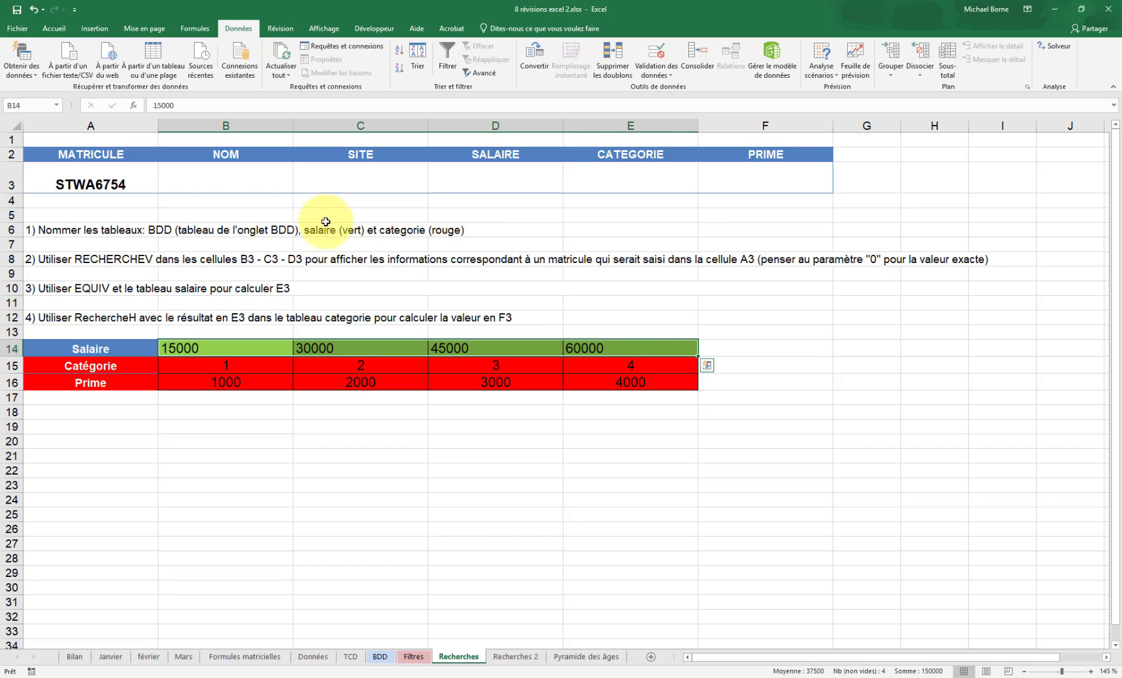
left_click(10, 105)
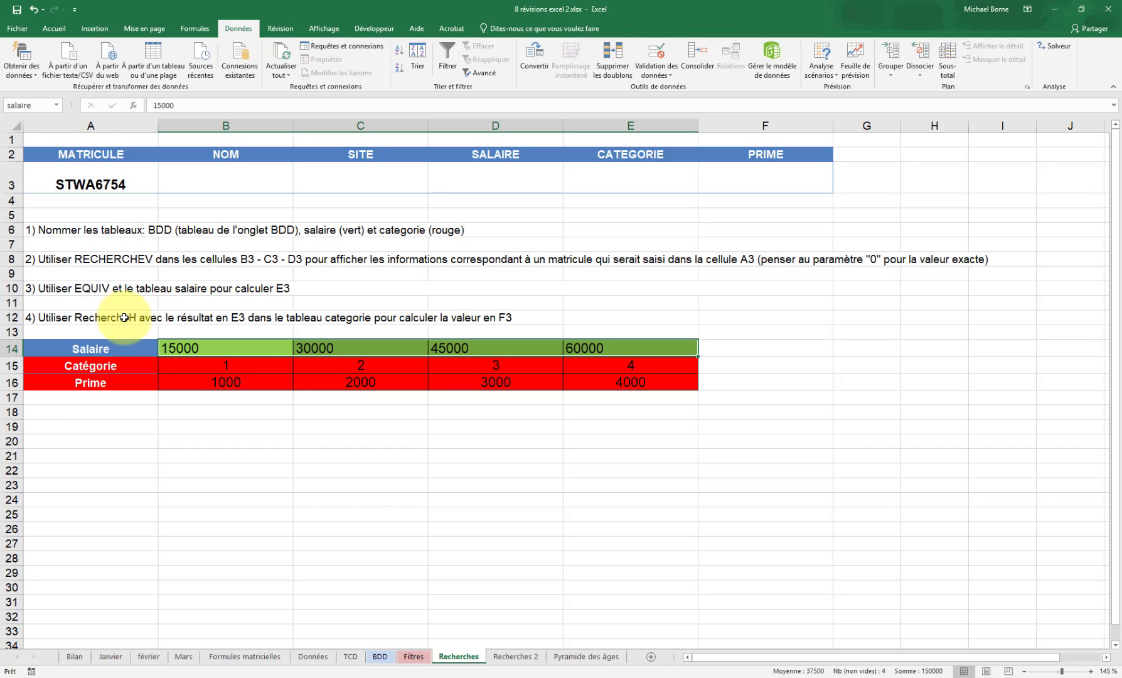
left_click_drag(94, 366, 608, 381)
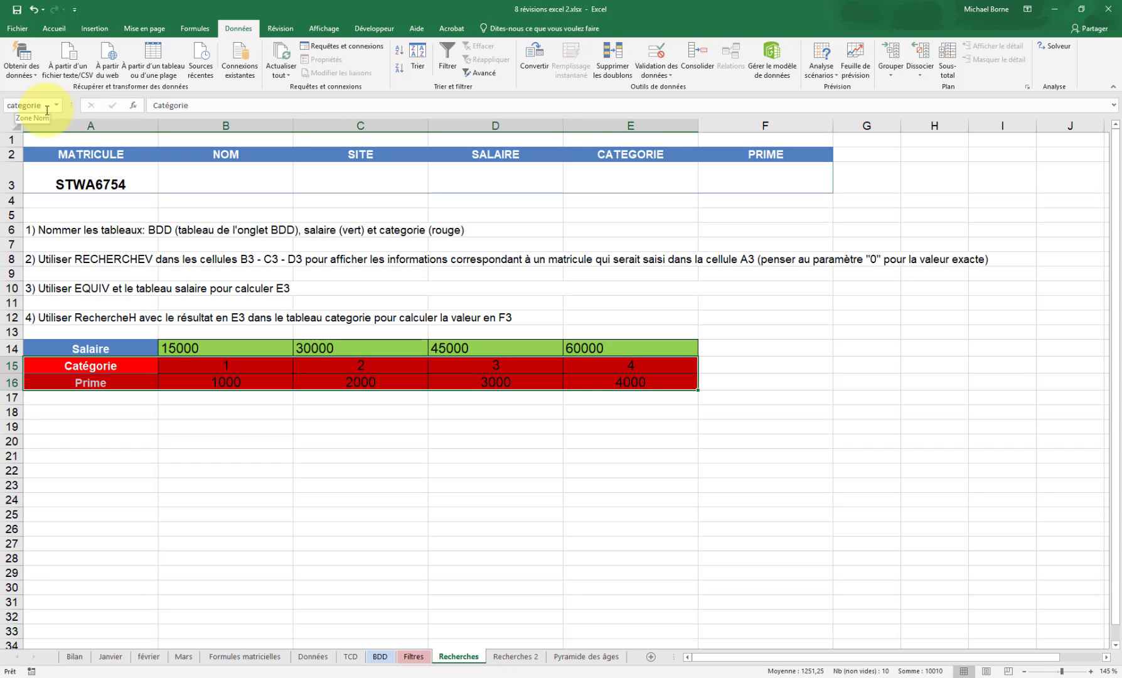
Clear the Qualification filter on the BDD sheet and turn off filtering for the table.
left_click(381, 657)
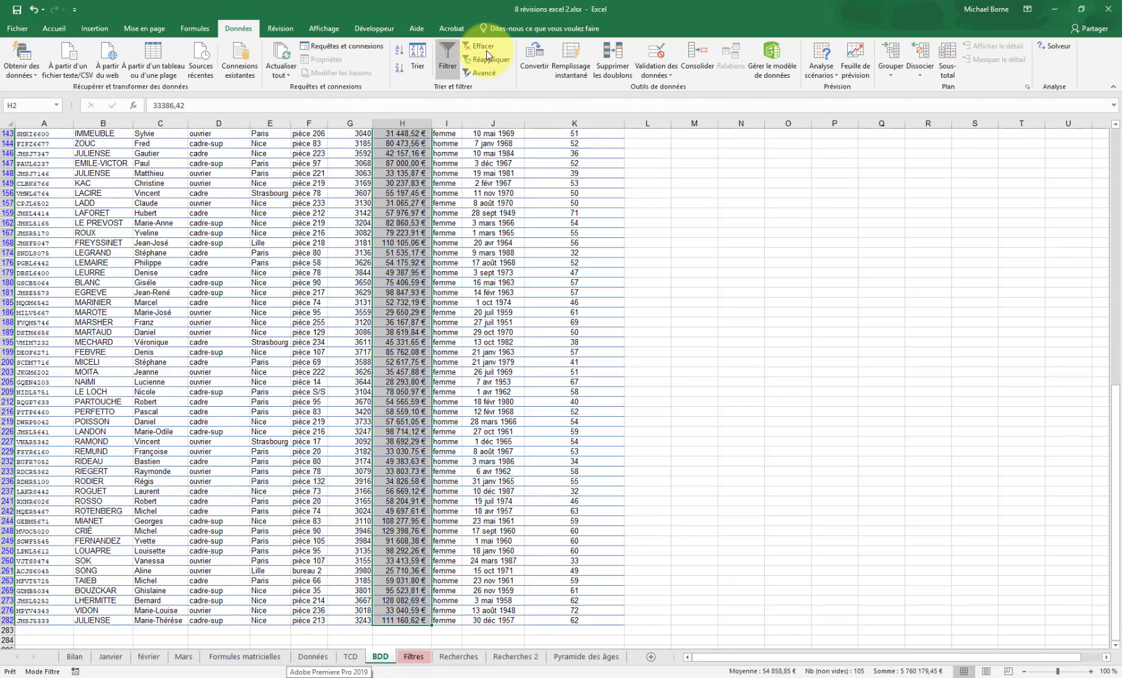
left_click(486, 46)
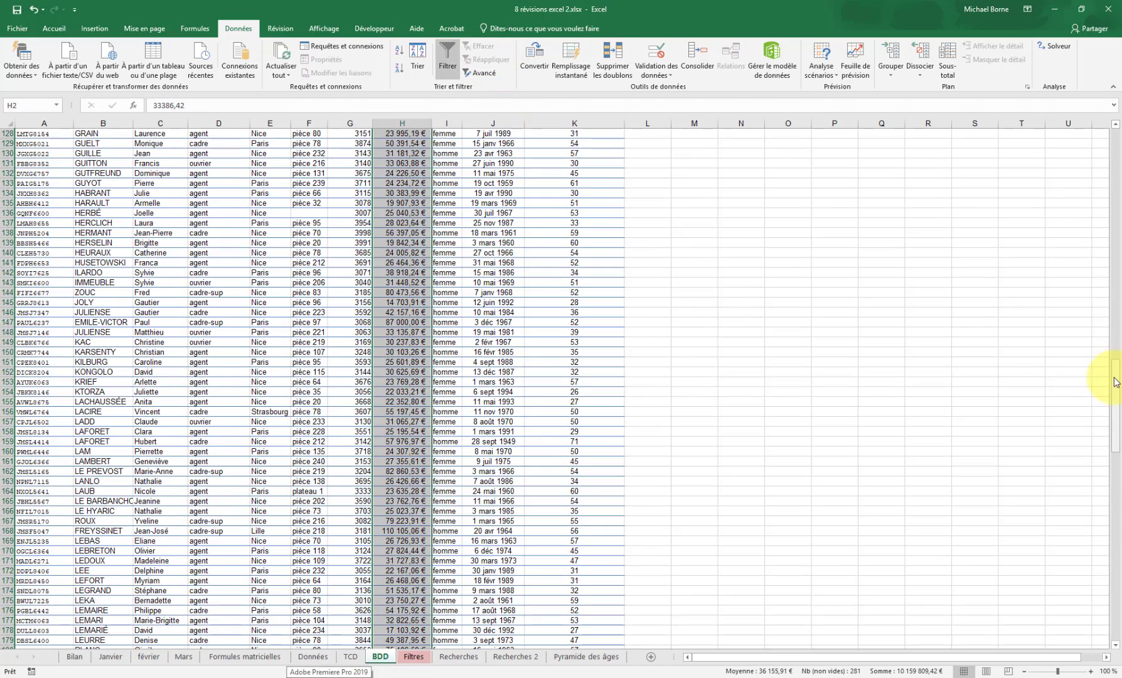
left_click_drag(1114, 382, 1077, 118)
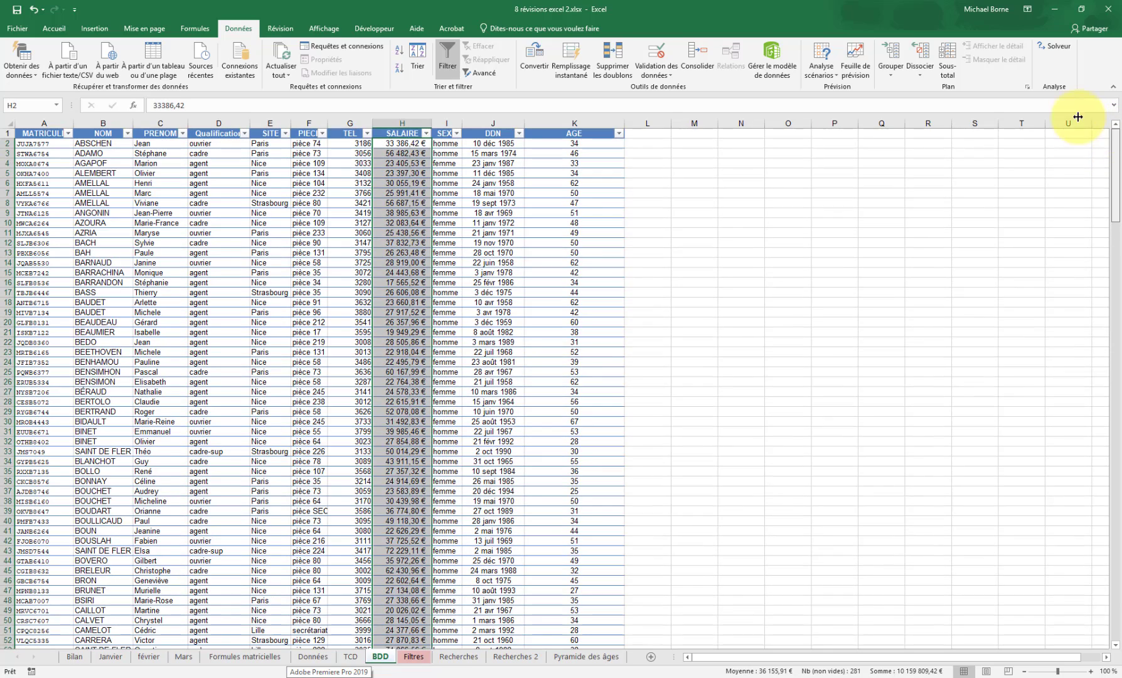
left_click(450, 62)
Select the entire employee table on the BDD sheet, headers included, and name the range BDD.
left_click(44, 135)
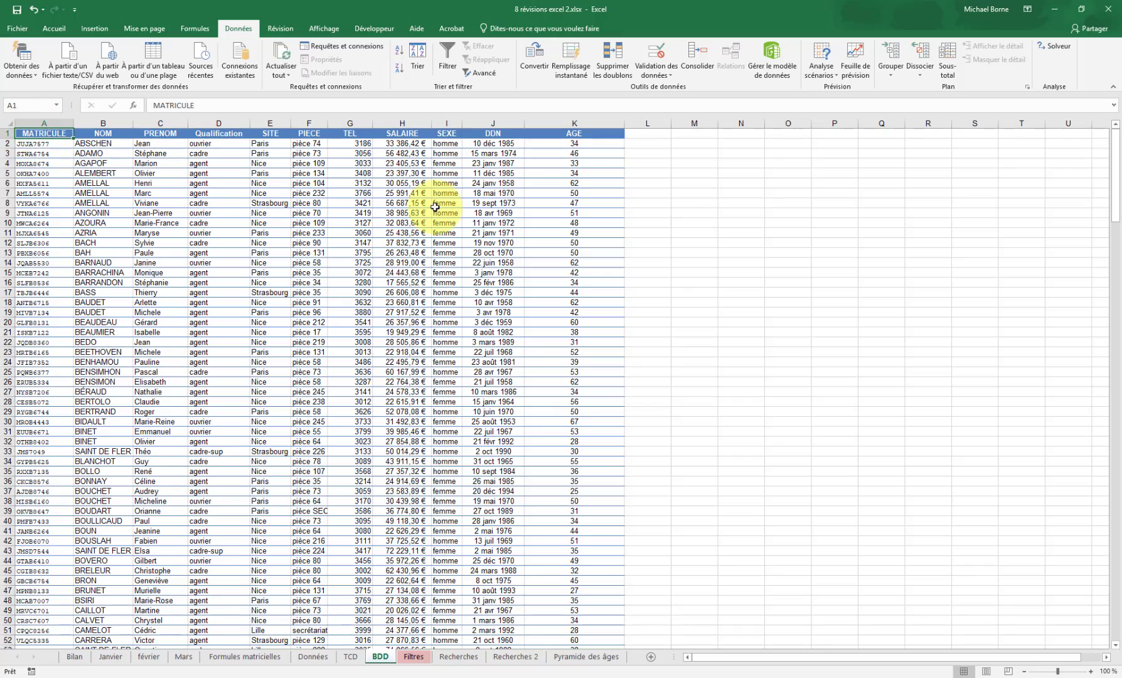
left_click_drag(1118, 155, 1118, 572)
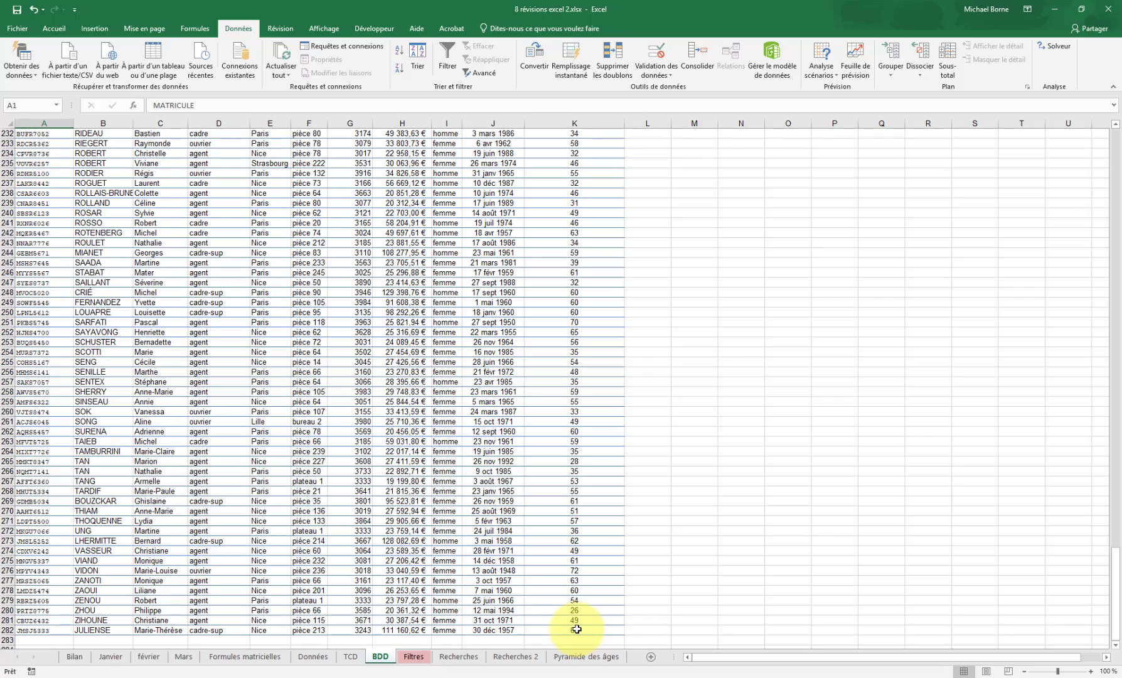
key("ctrl+a")
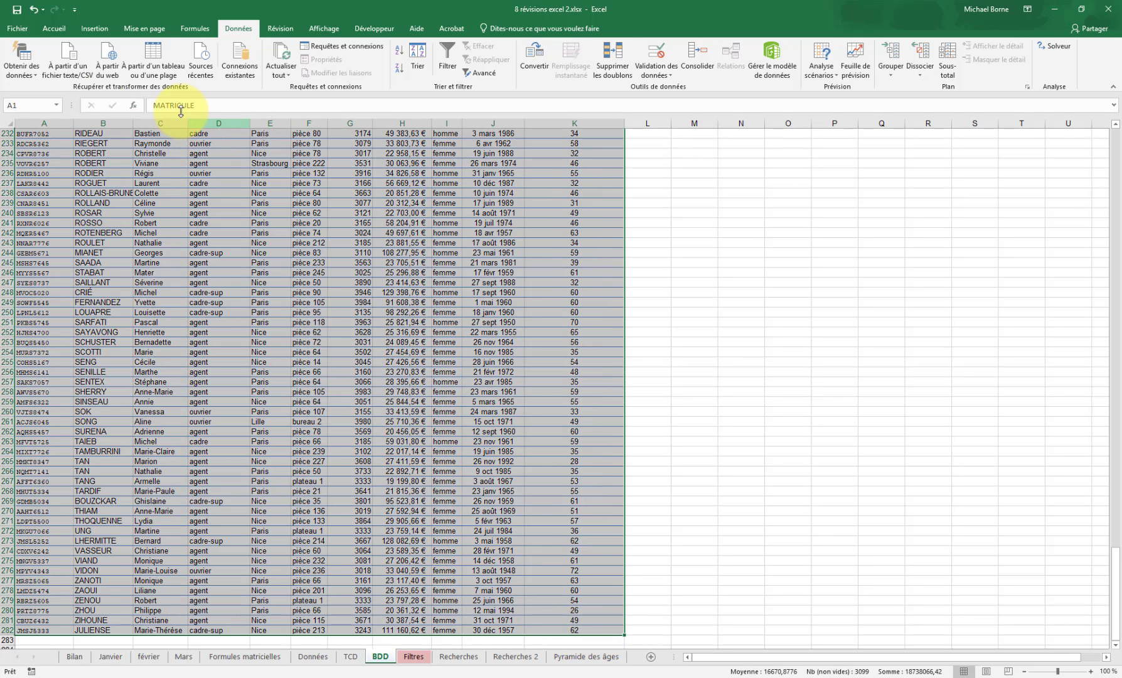
left_click(33, 104)
type("categorie")
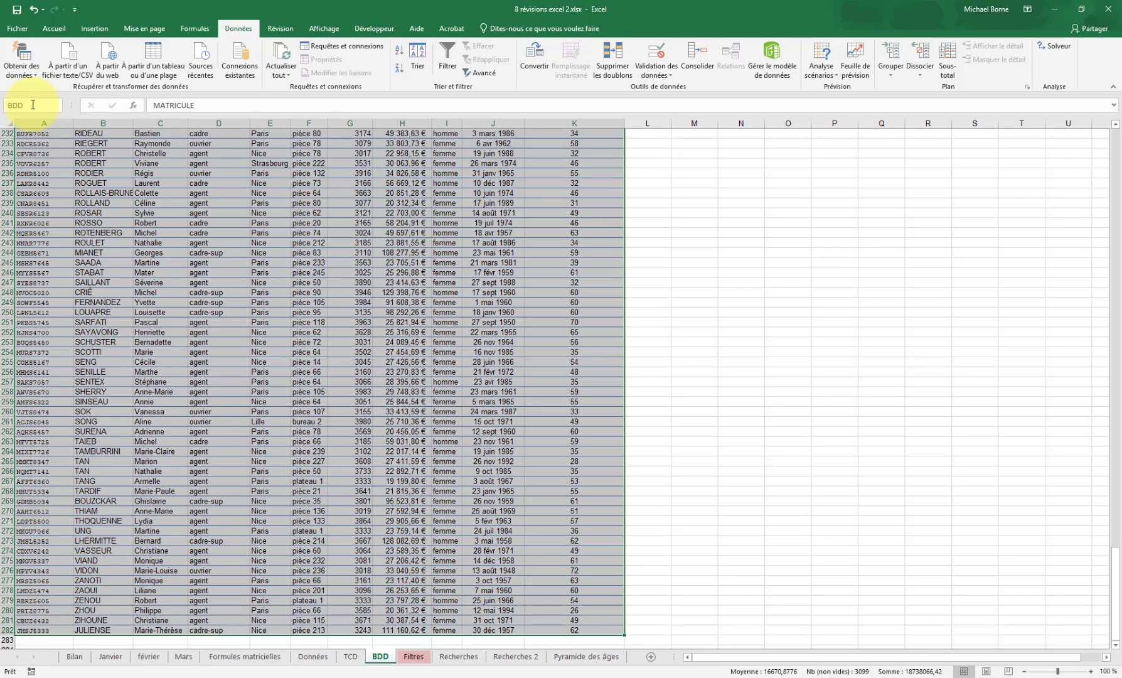
key("Return")
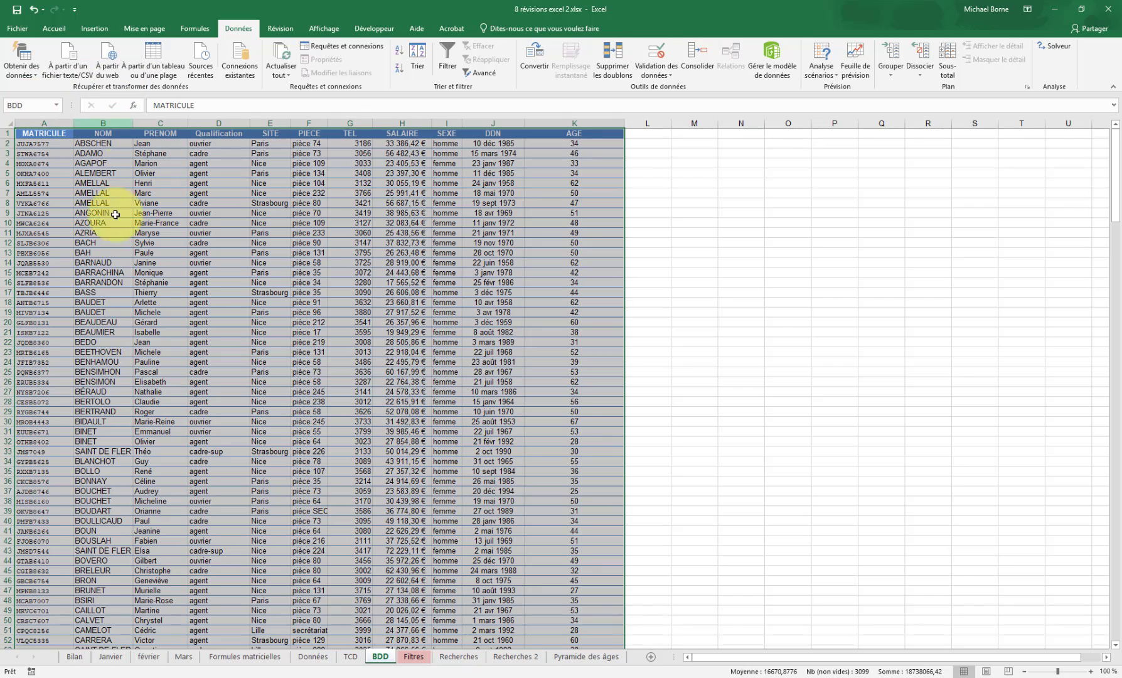
Examine where the NOM, SITE and SALAIRE columns and a sample employee row sit in the BDD table.
left_click(459, 657)
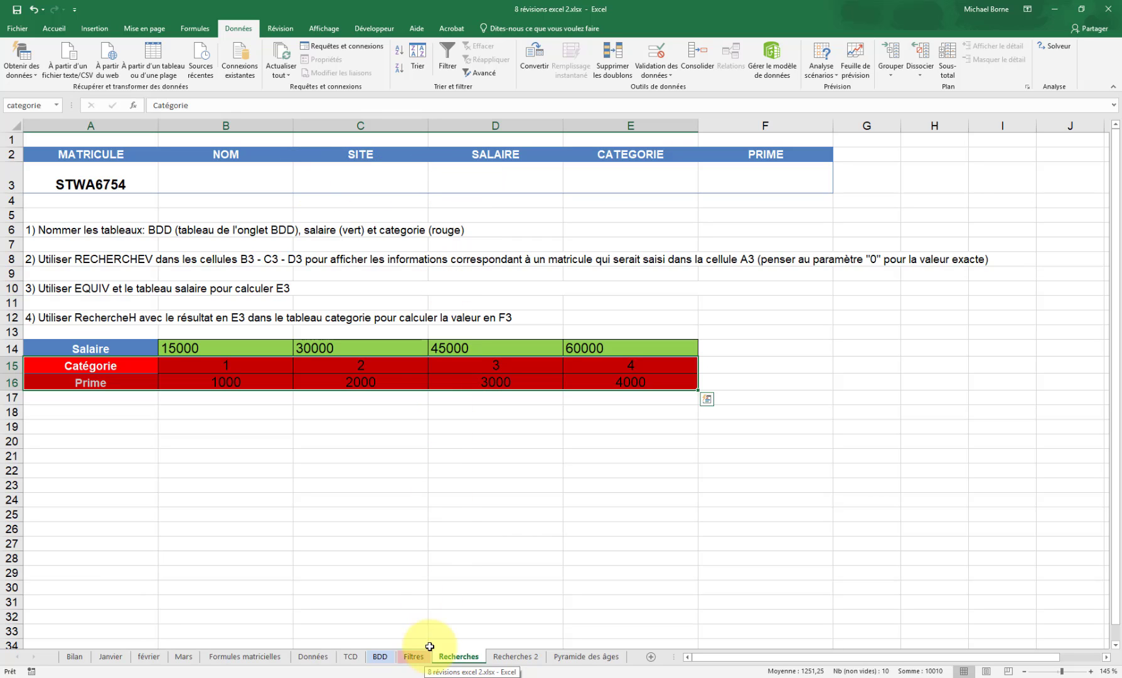
left_click(380, 656)
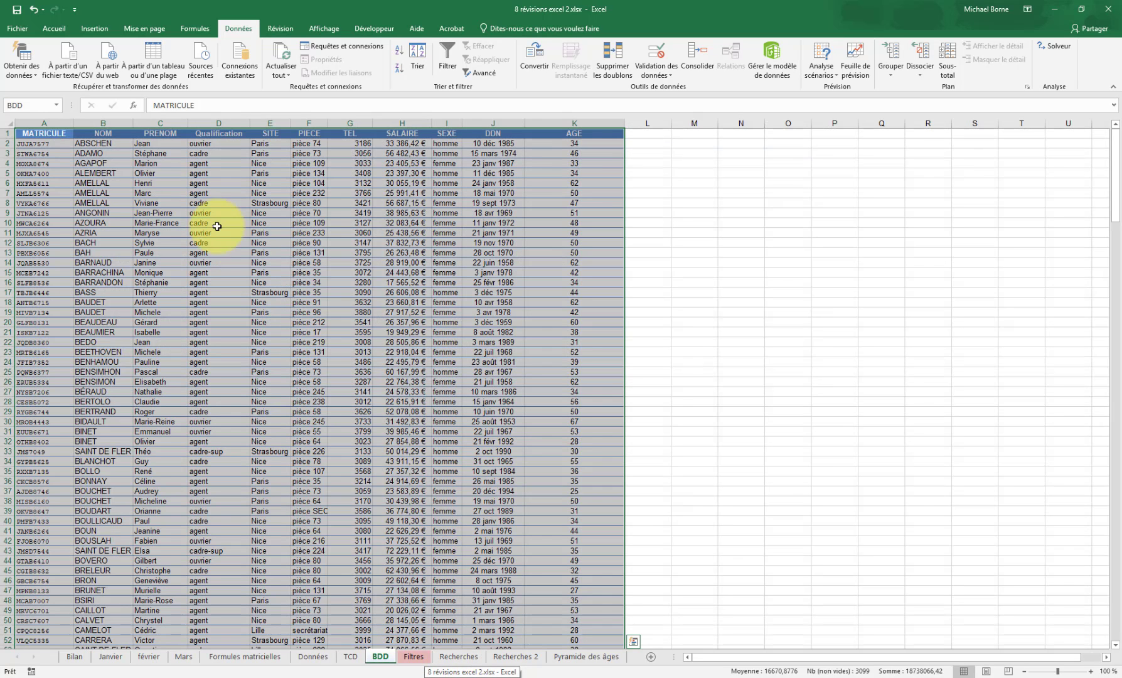
left_click(118, 122)
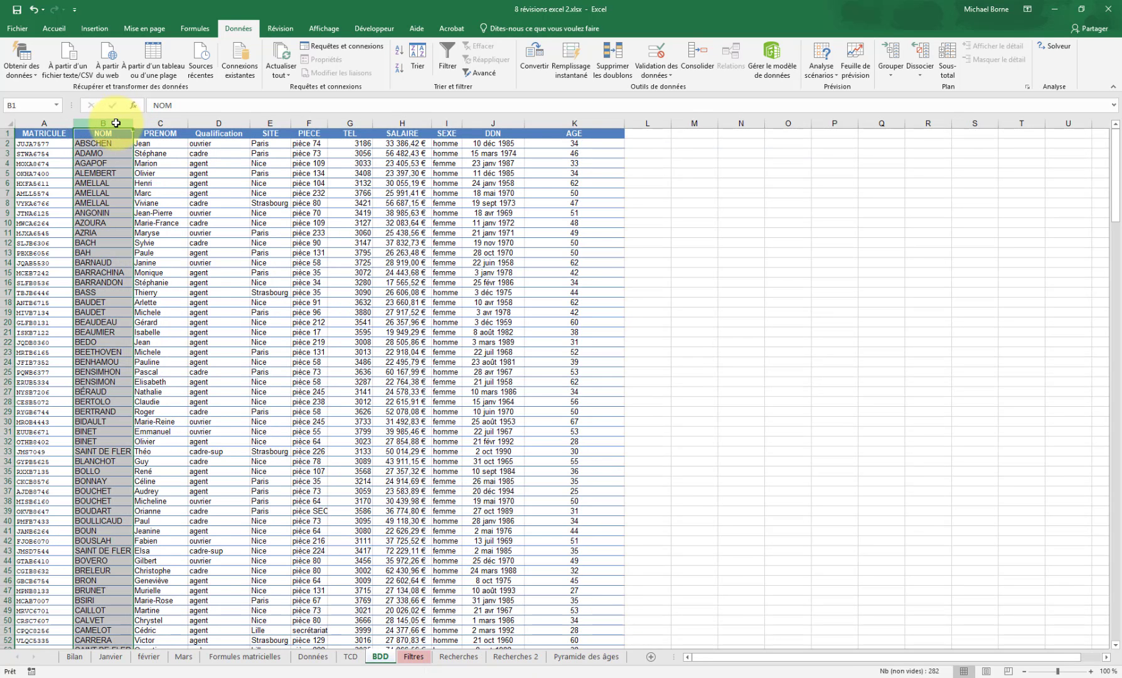
left_click(280, 120)
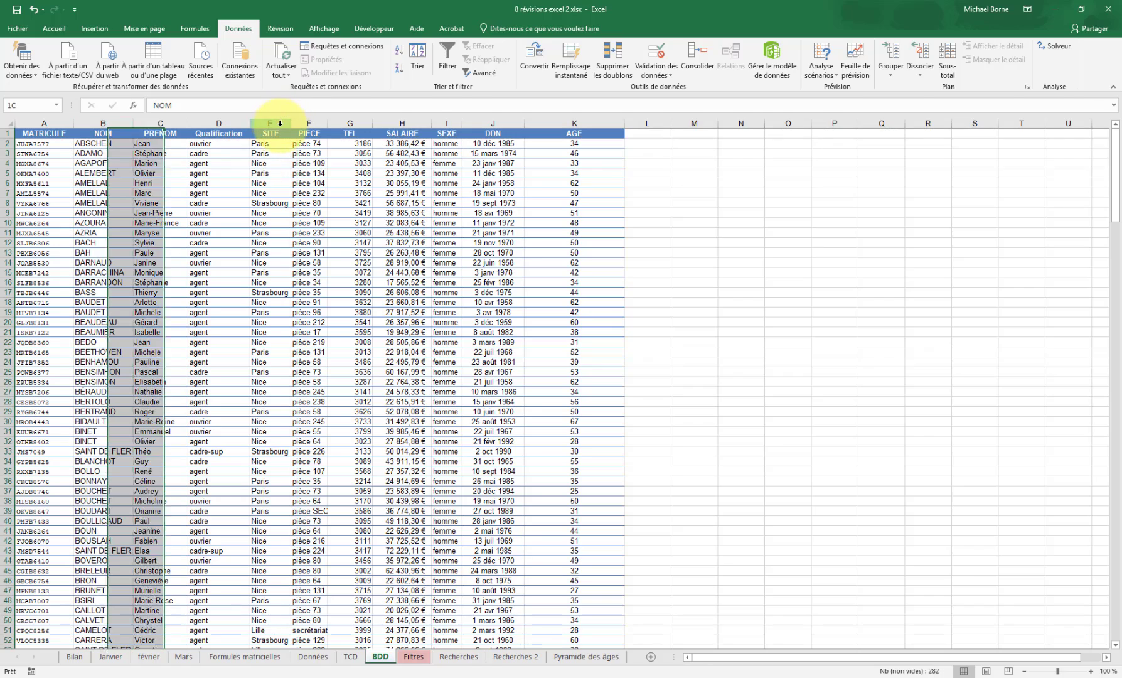
left_click(394, 123)
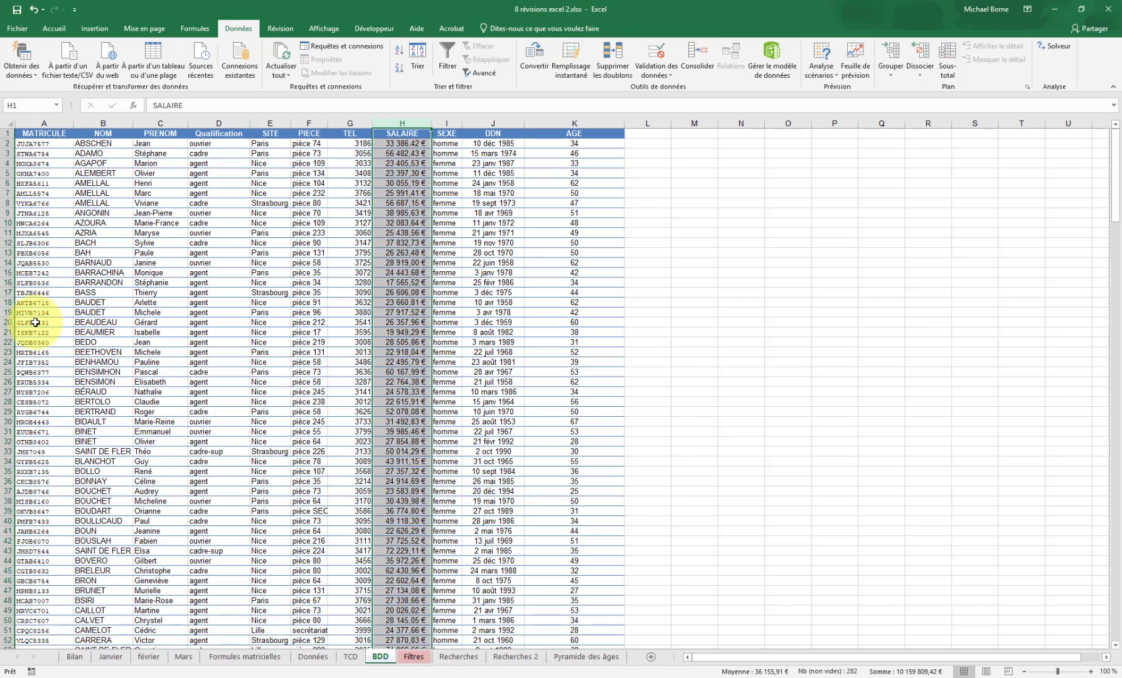
left_click(8, 322)
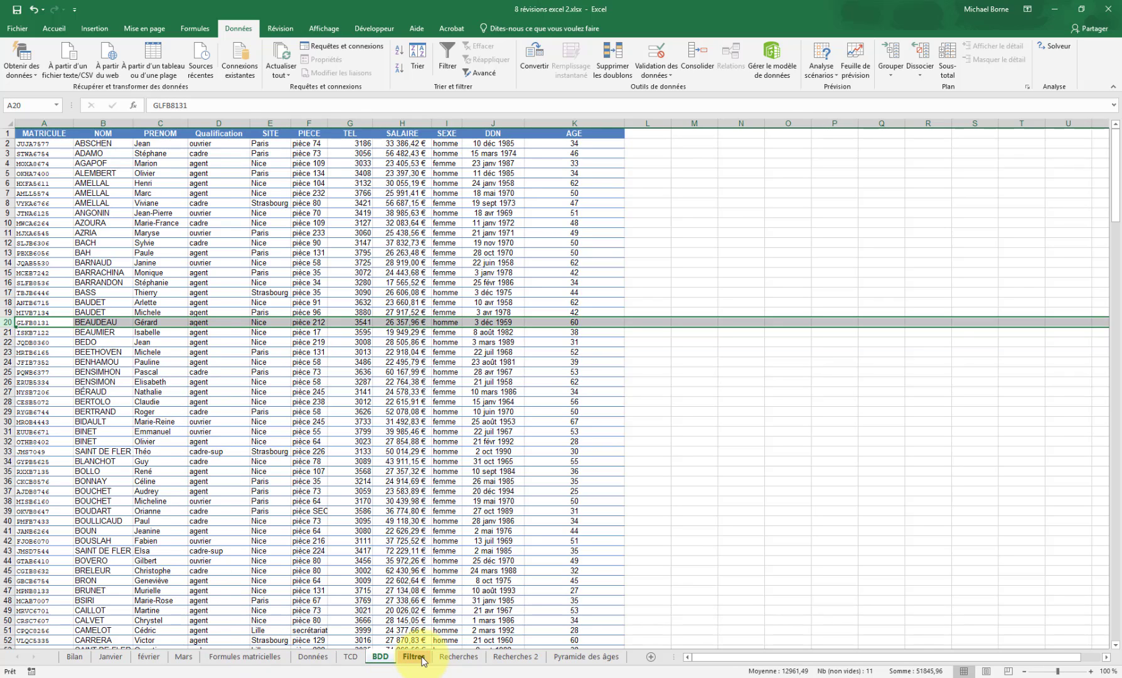
In cell B3 of the Recherches sheet, enter =RECHERCHEV(A3;BDD;2;FAUX) to look up the NOM for the matricule.
left_click(458, 656)
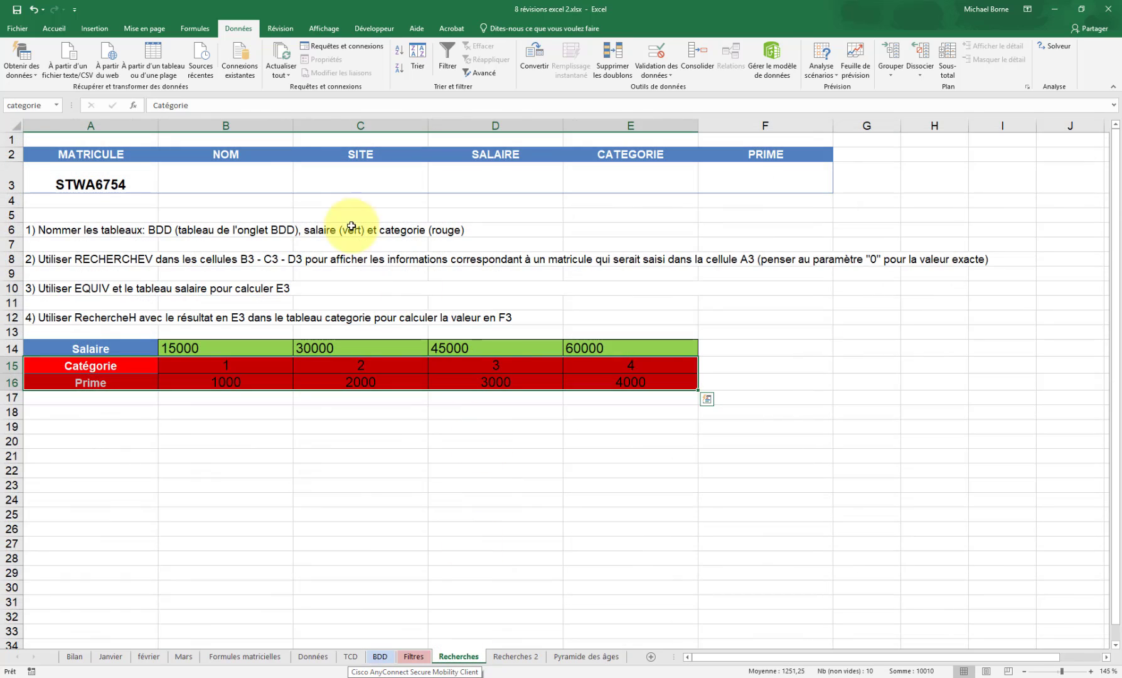
left_click(245, 182)
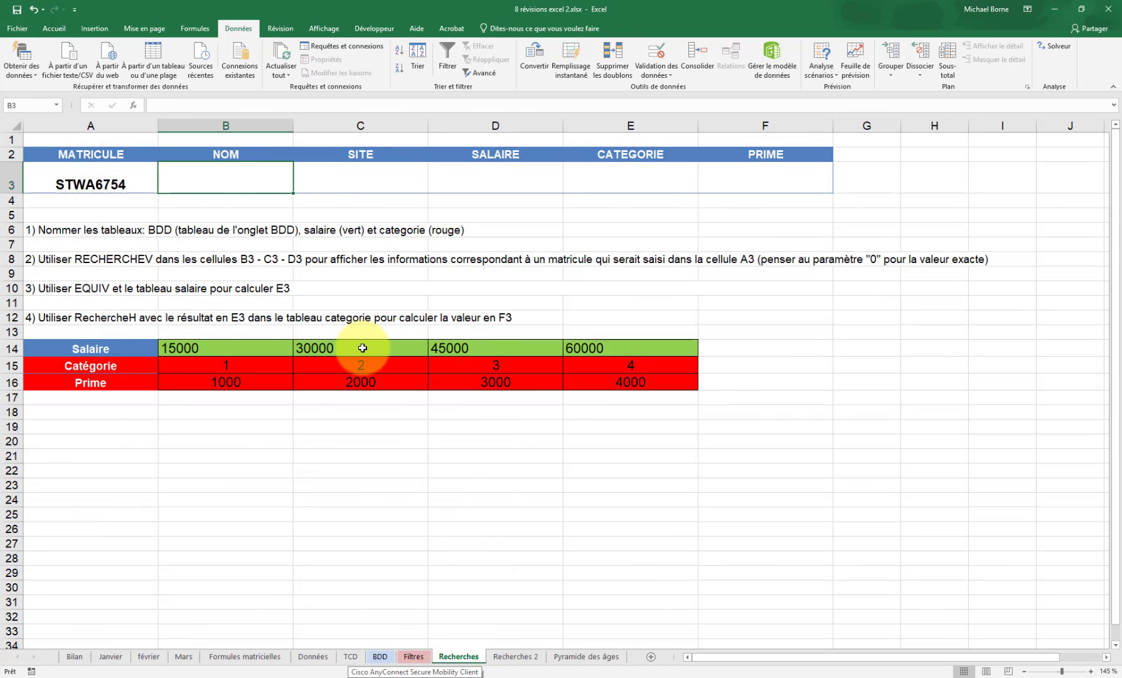
type("=rech")
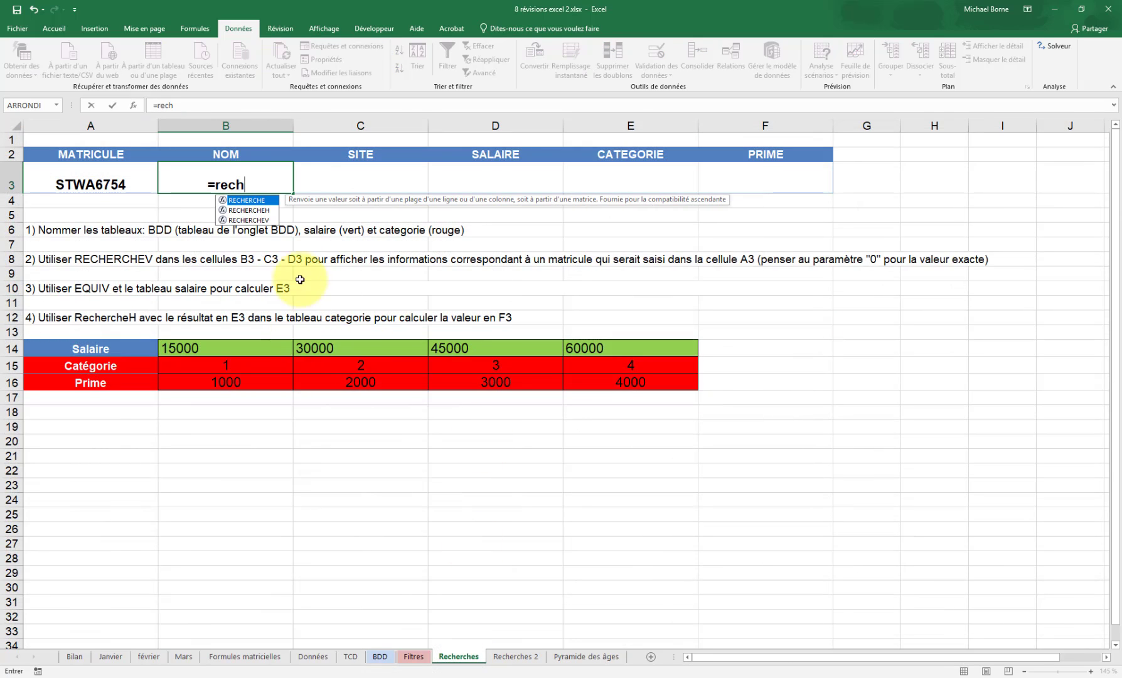
double_click(248, 219)
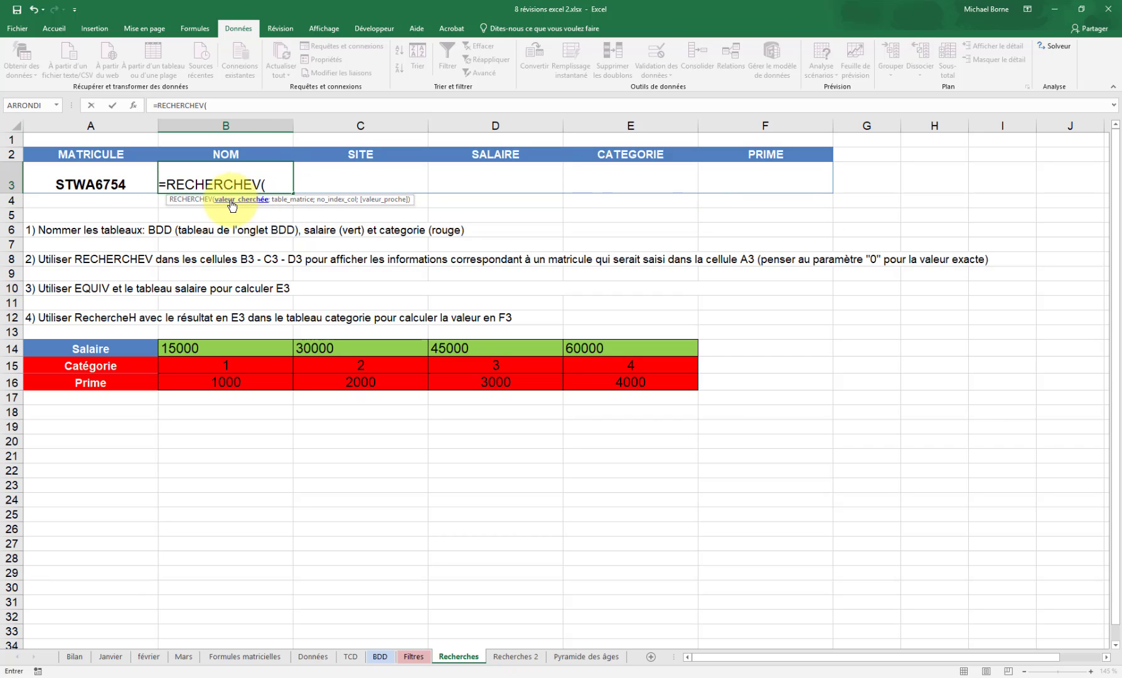
left_click(120, 180)
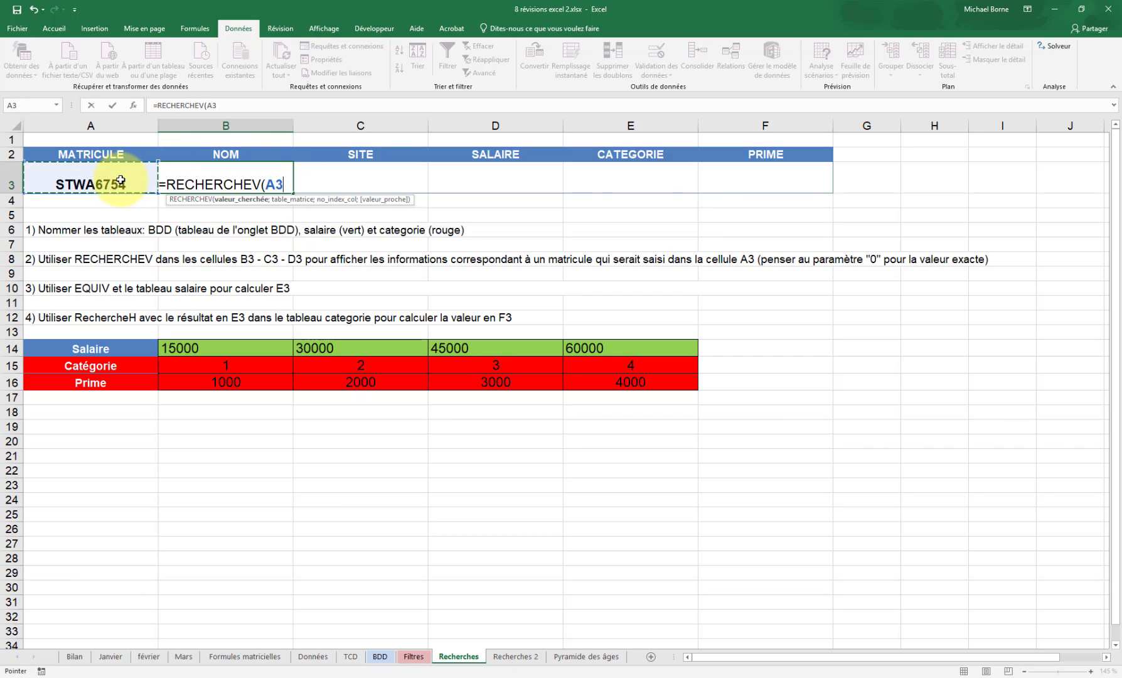
type(";")
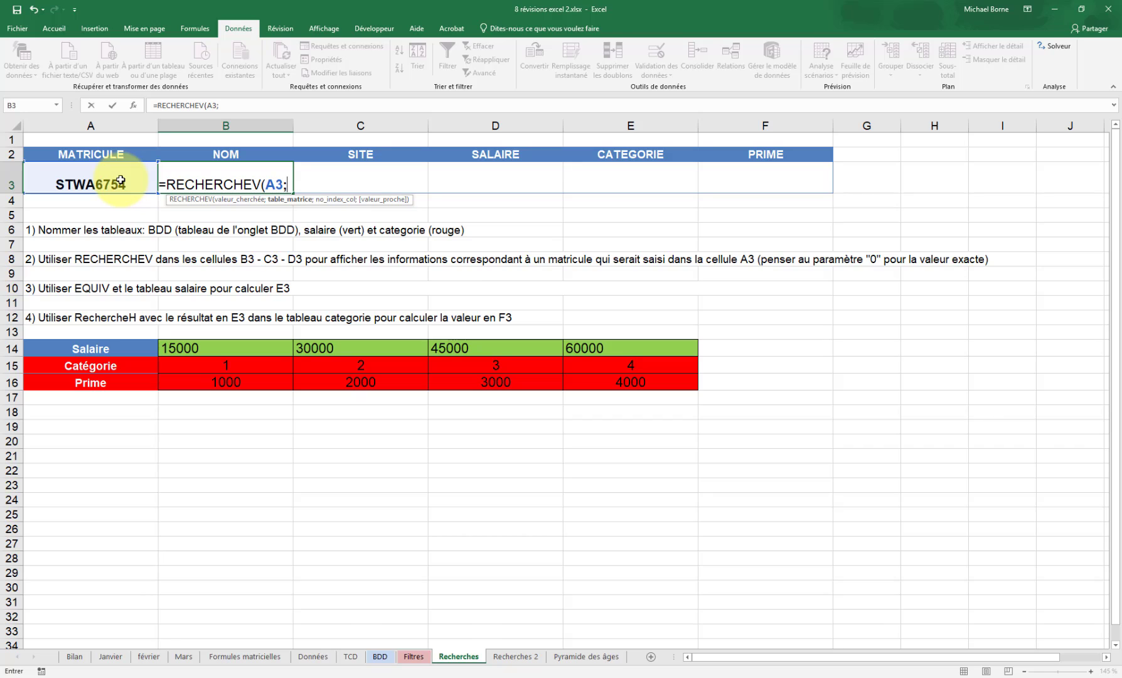
type("bdd")
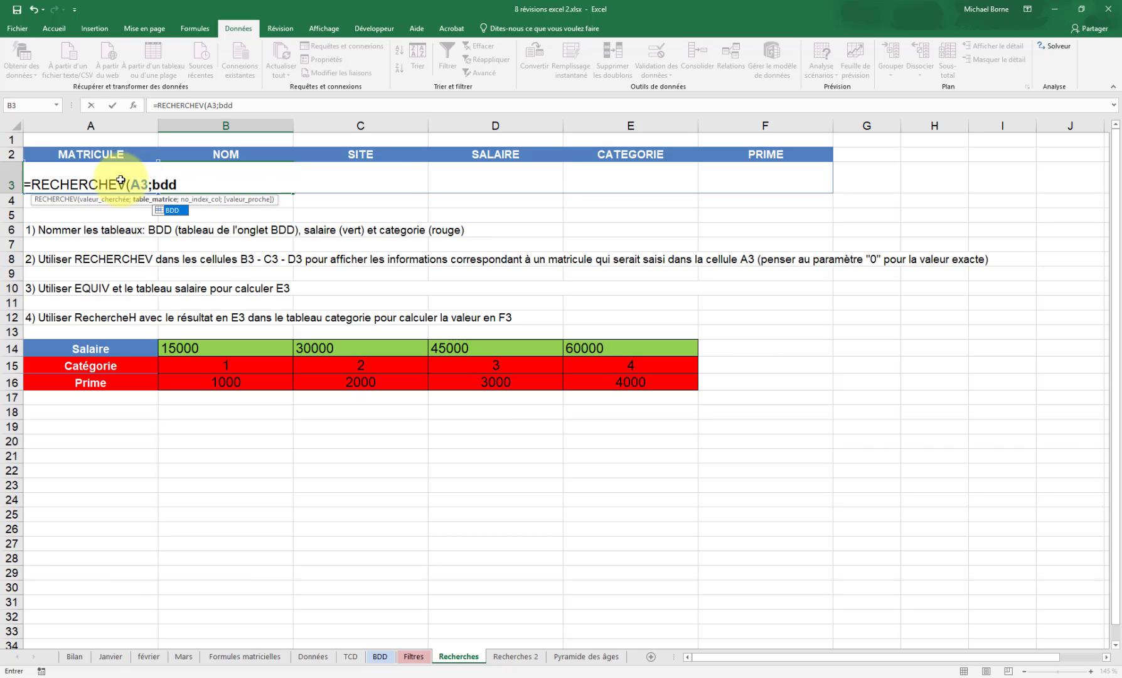
type(";")
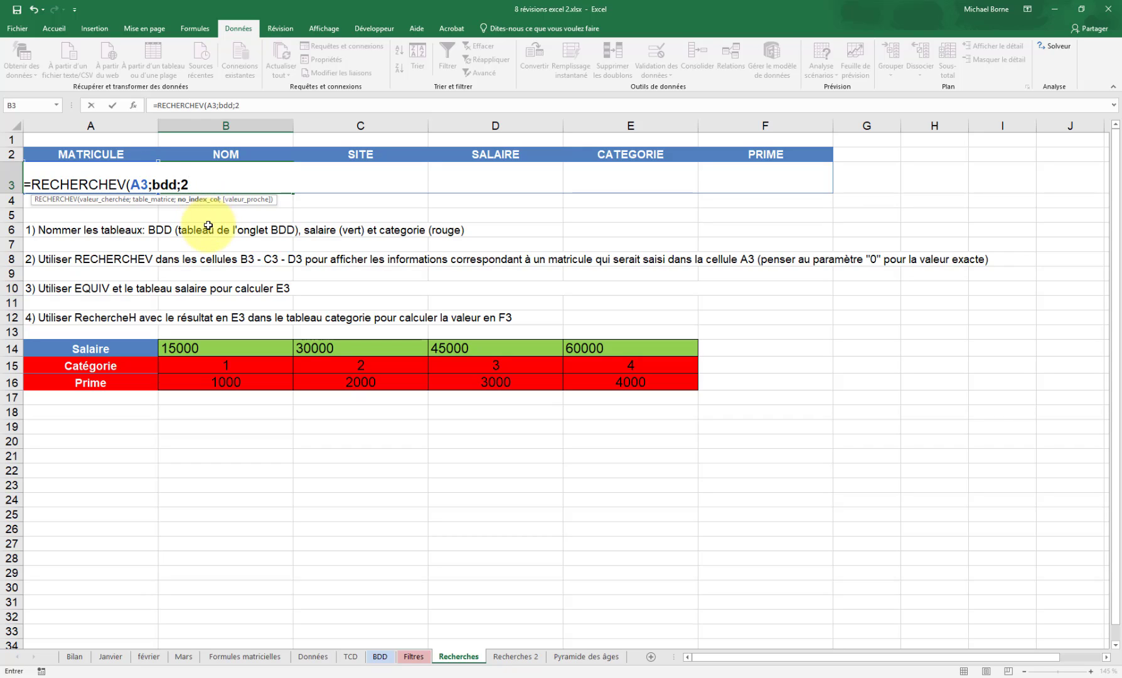
type("2;")
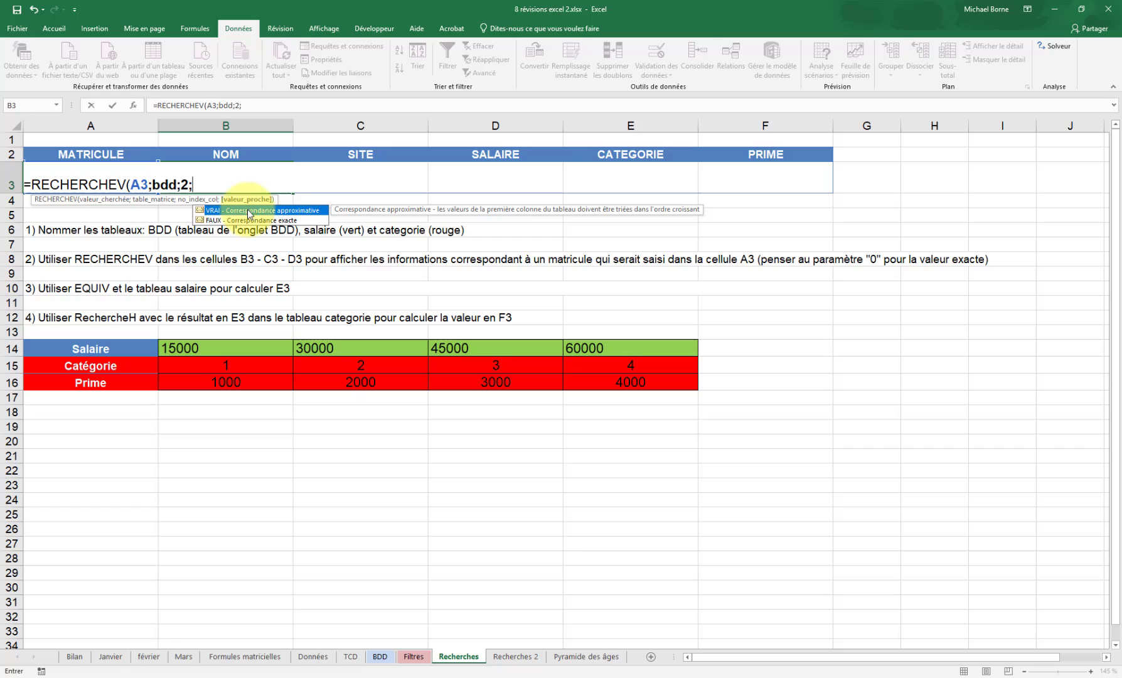
double_click(220, 221)
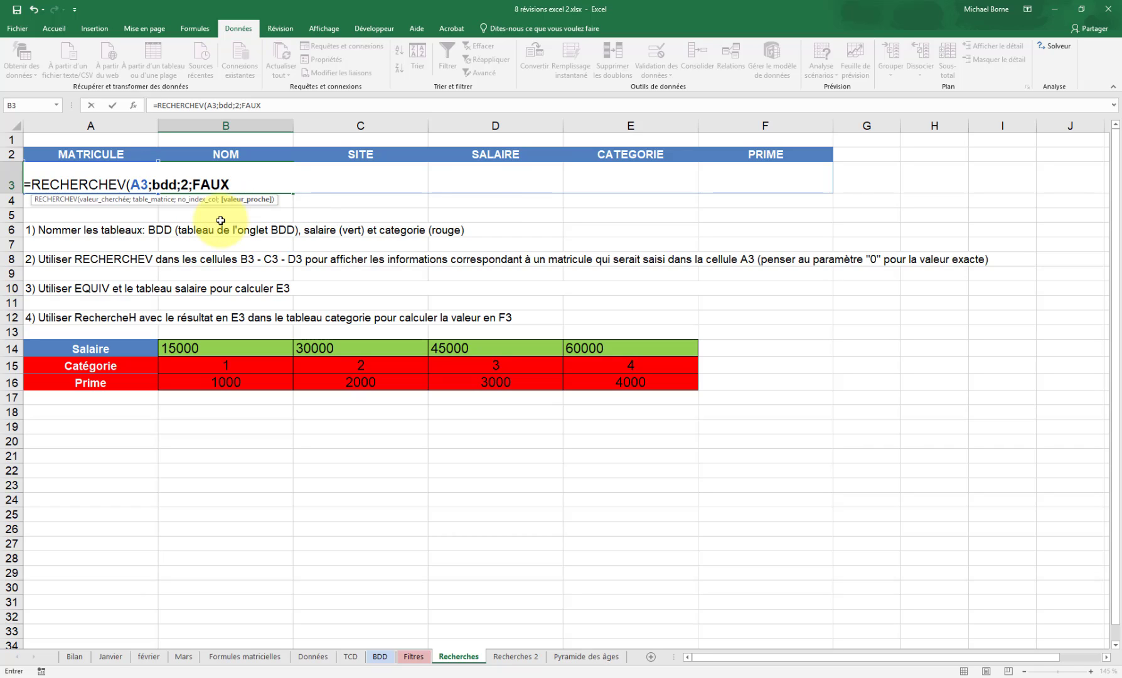
key("Return")
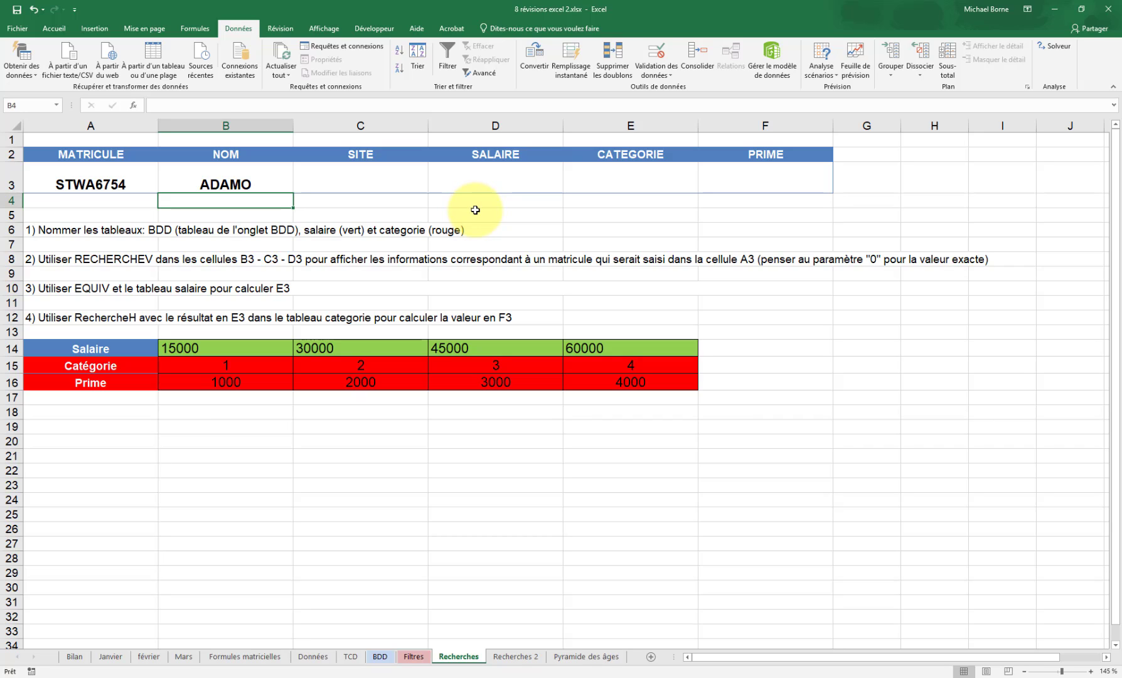
Copy the text of the B3 lookup formula unchanged into the SITE cell C3 and the SALAIRE cell D3.
left_click(275, 180)
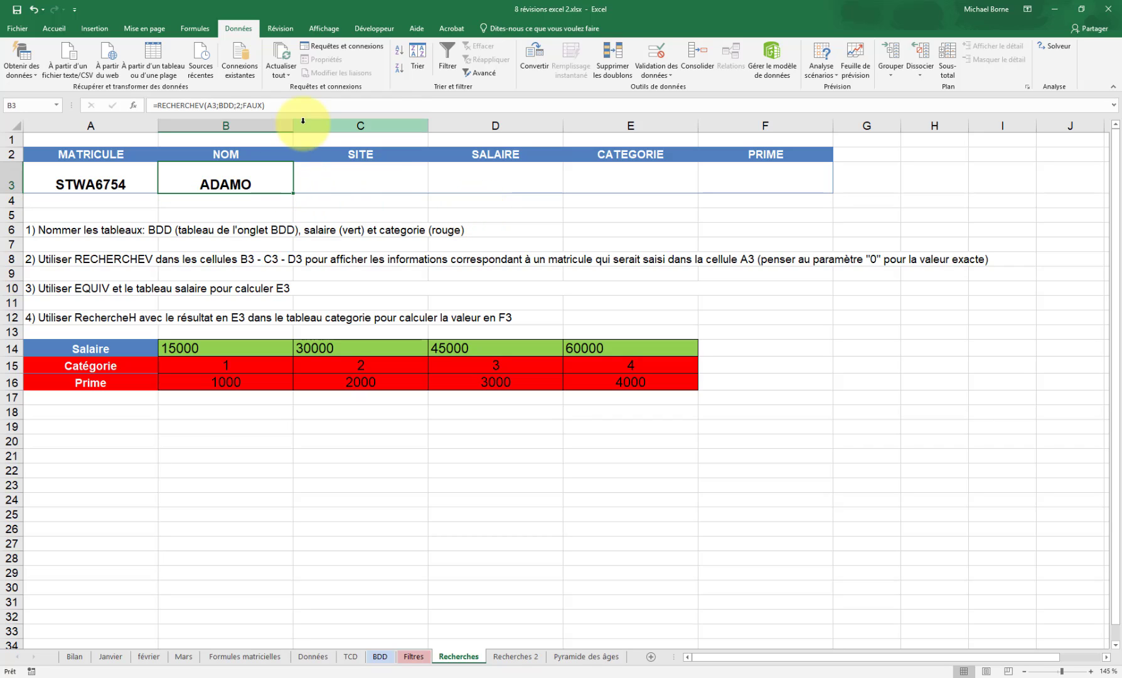
left_click_drag(283, 103, 148, 103)
key("ctrl+c")
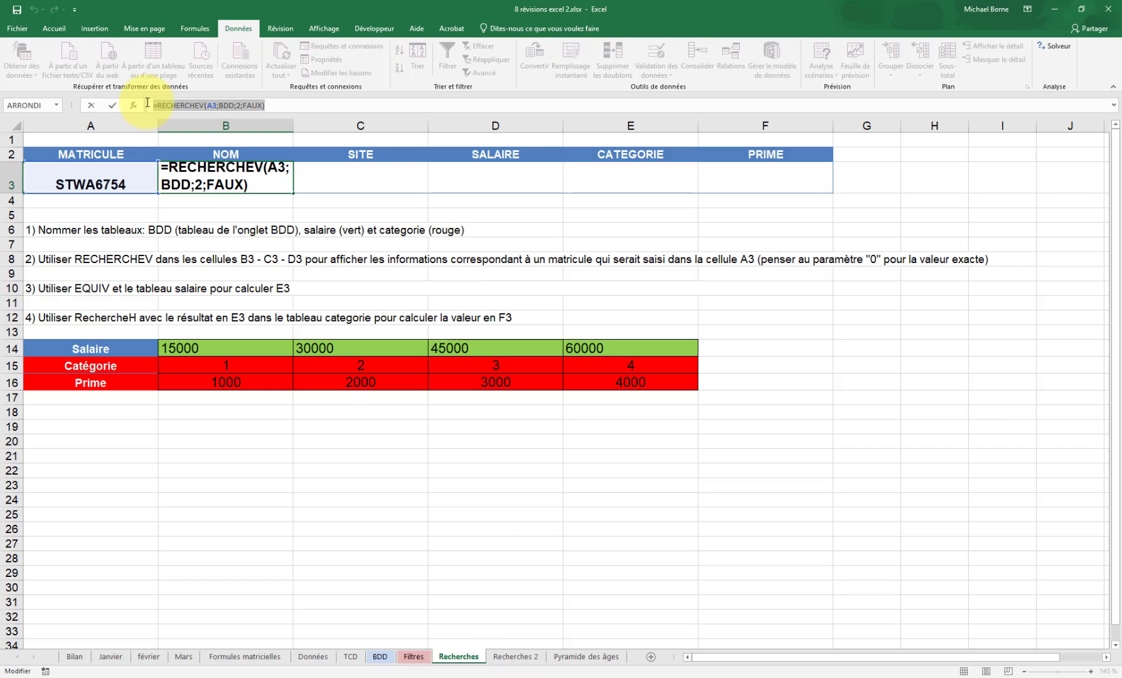
key("Escape")
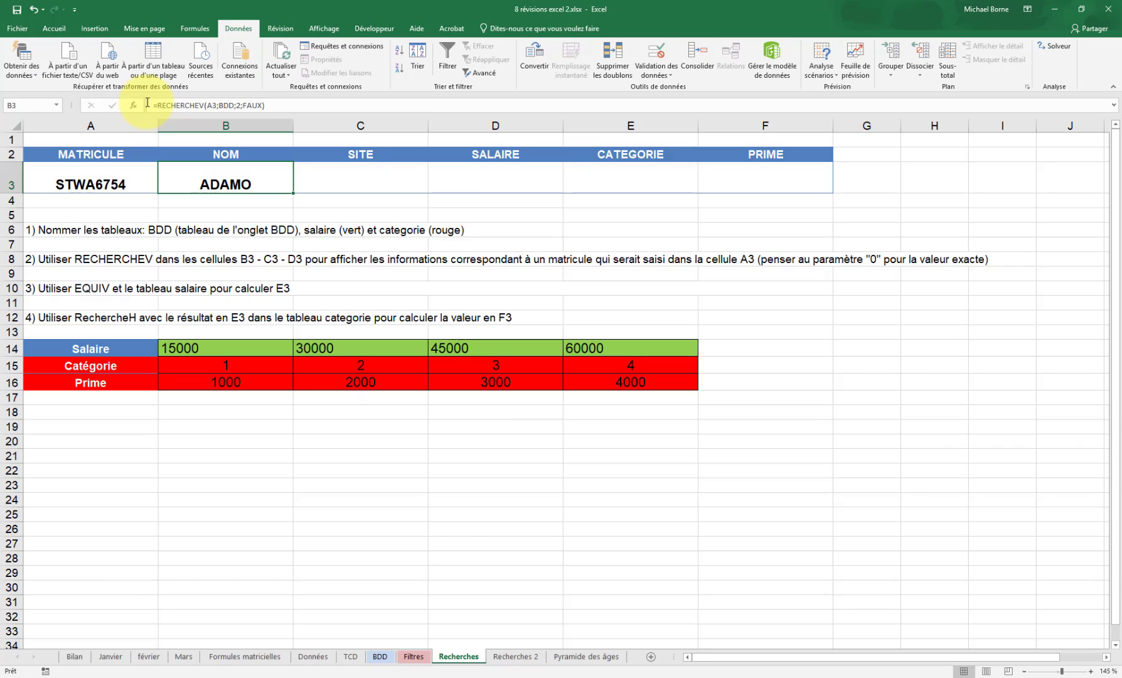
left_click(362, 180)
key("ctrl+v")
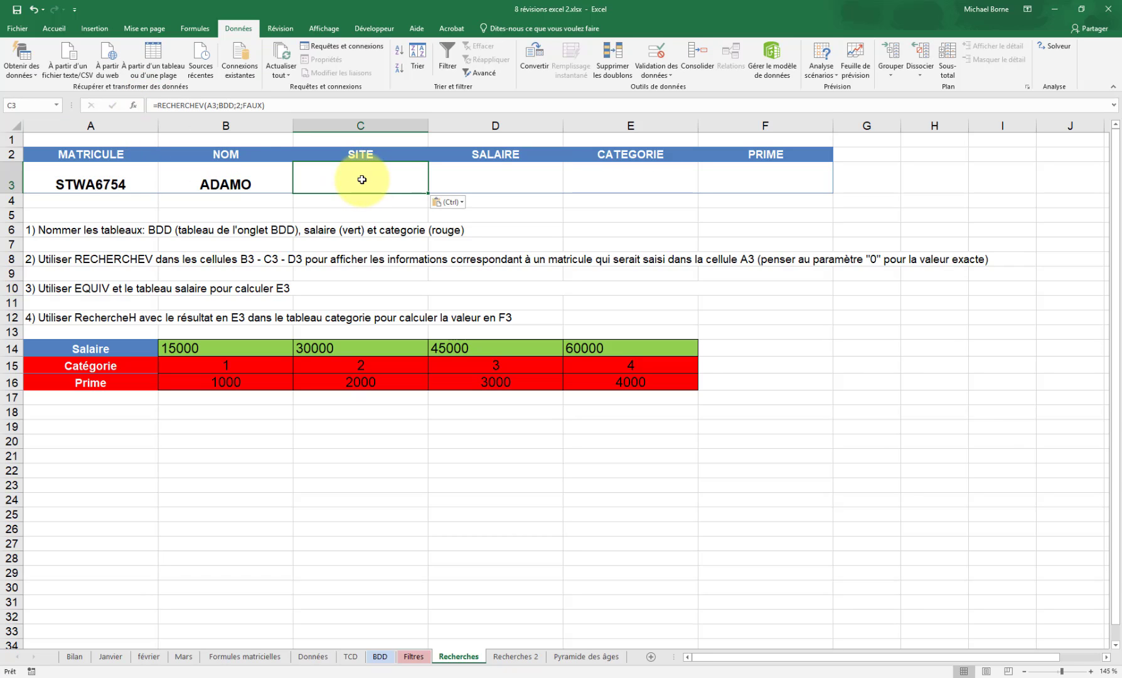
left_click(479, 178)
key("ctrl+v")
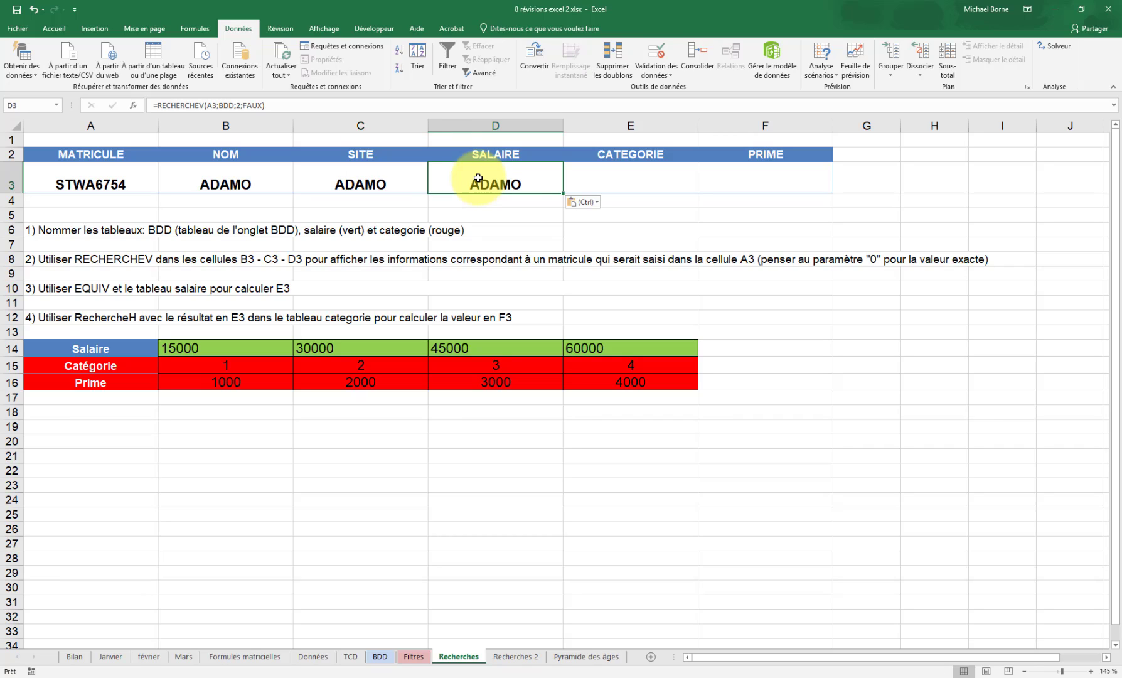
Change the RECHERCHEV column index in C3 to the SITE column of BDD, and set it to 8 in D3 for SALAIRE.
left_click(382, 178)
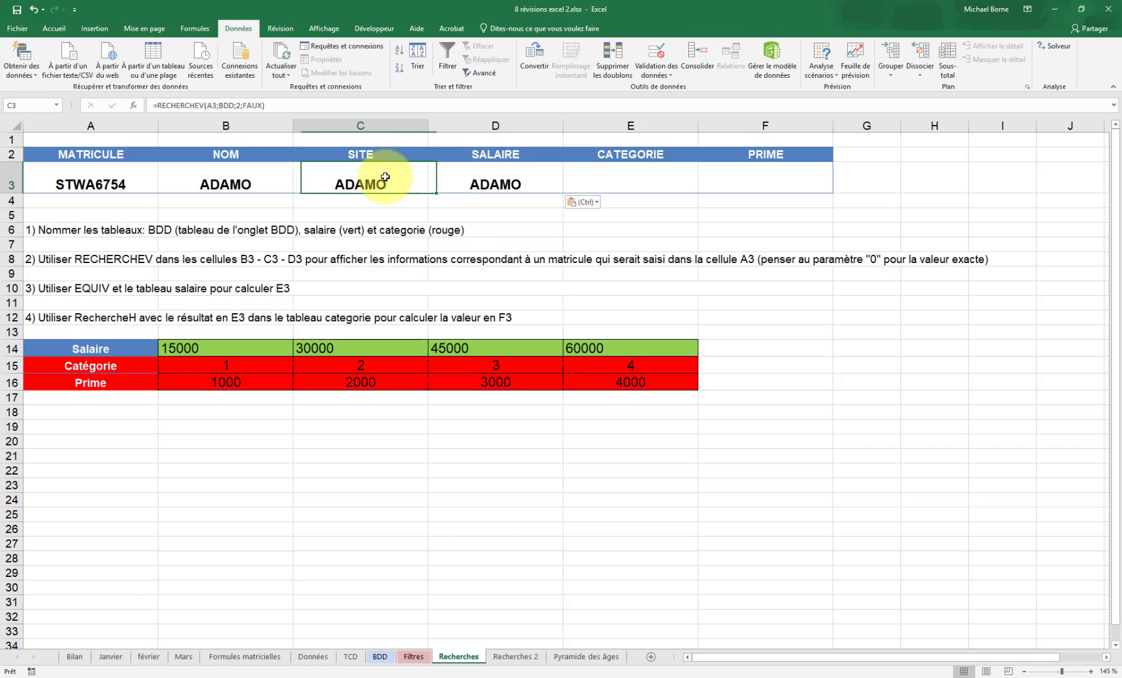
double_click(240, 105)
type("2")
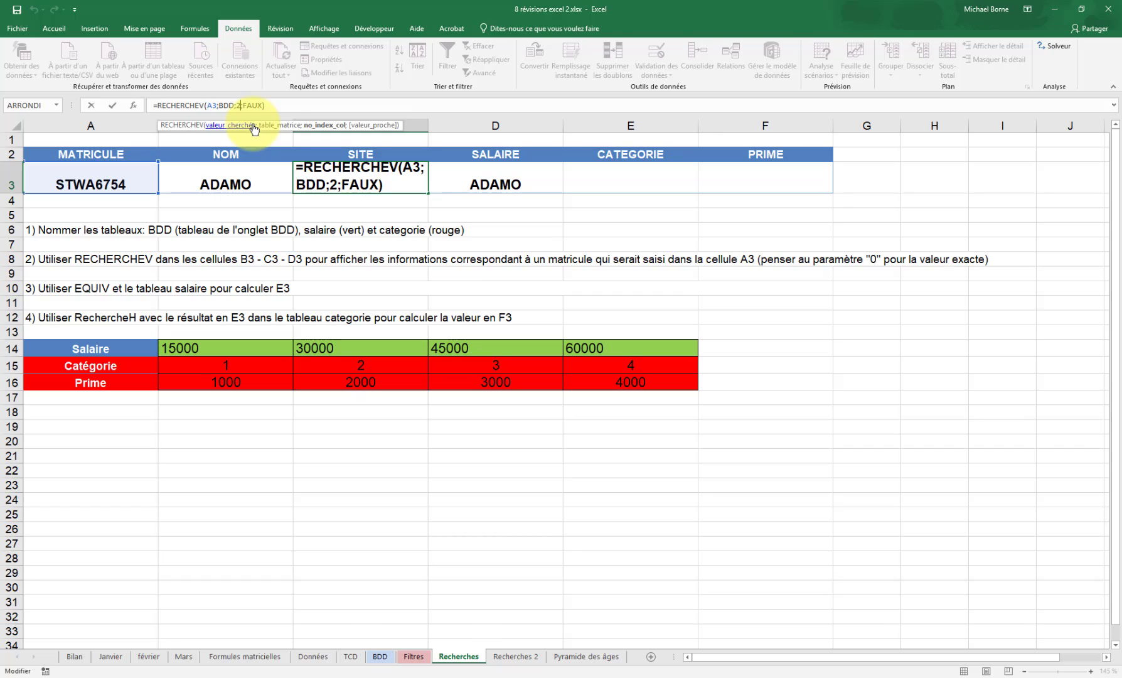
key("Return")
left_click(472, 174)
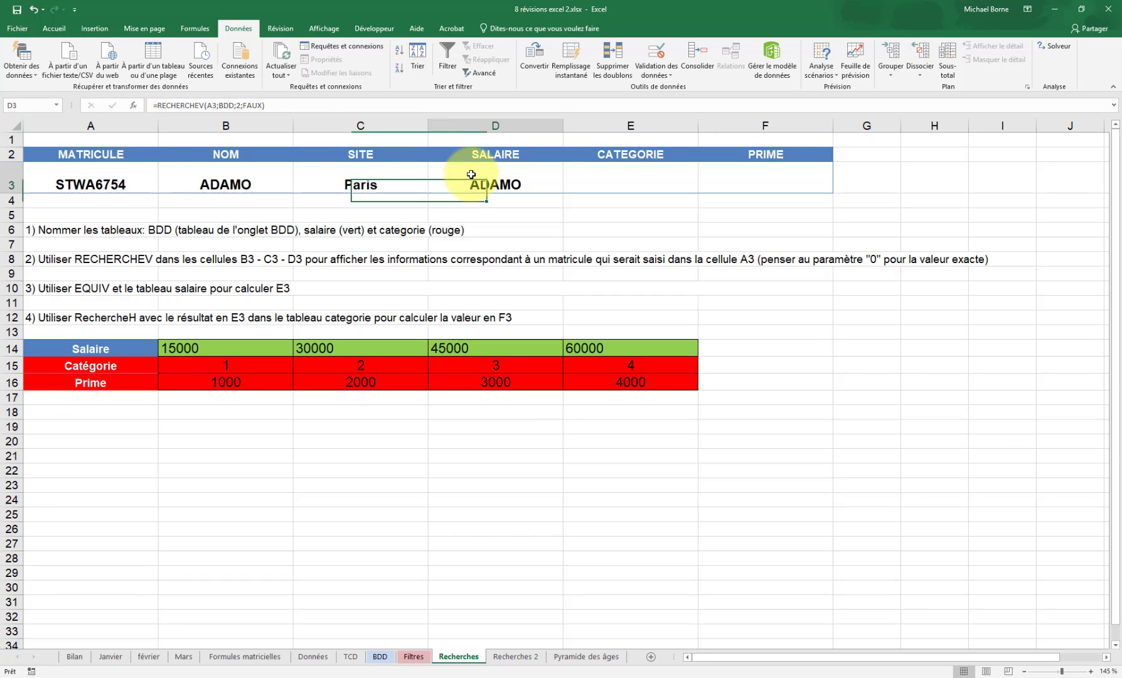
left_click(241, 105)
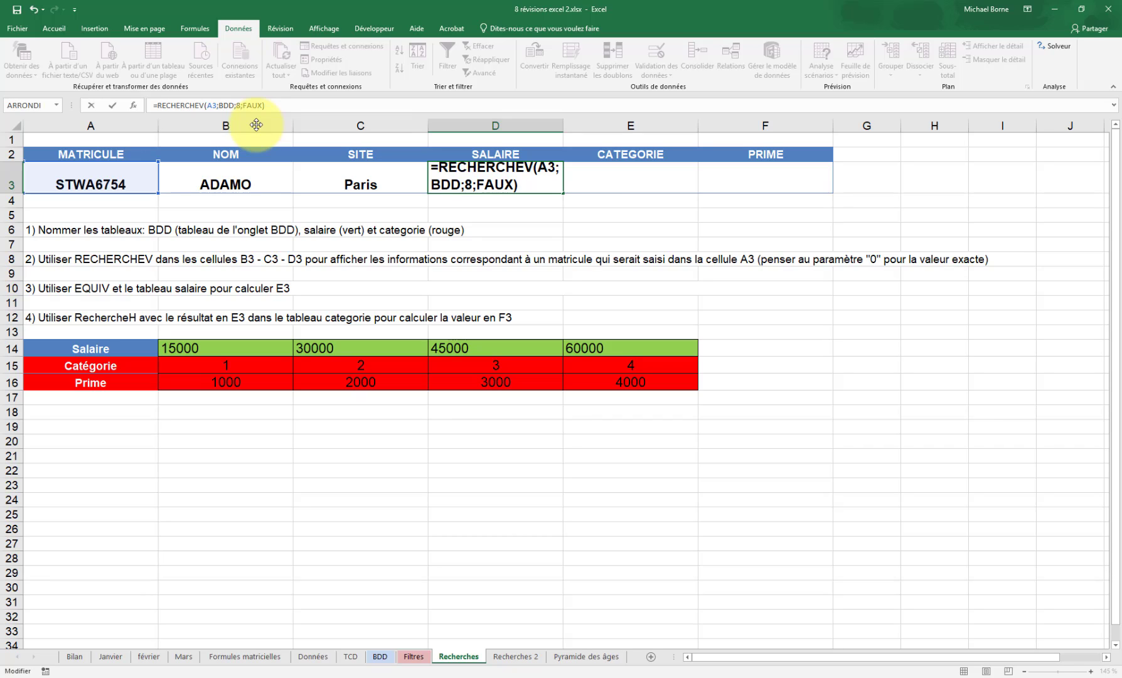
key("Return")
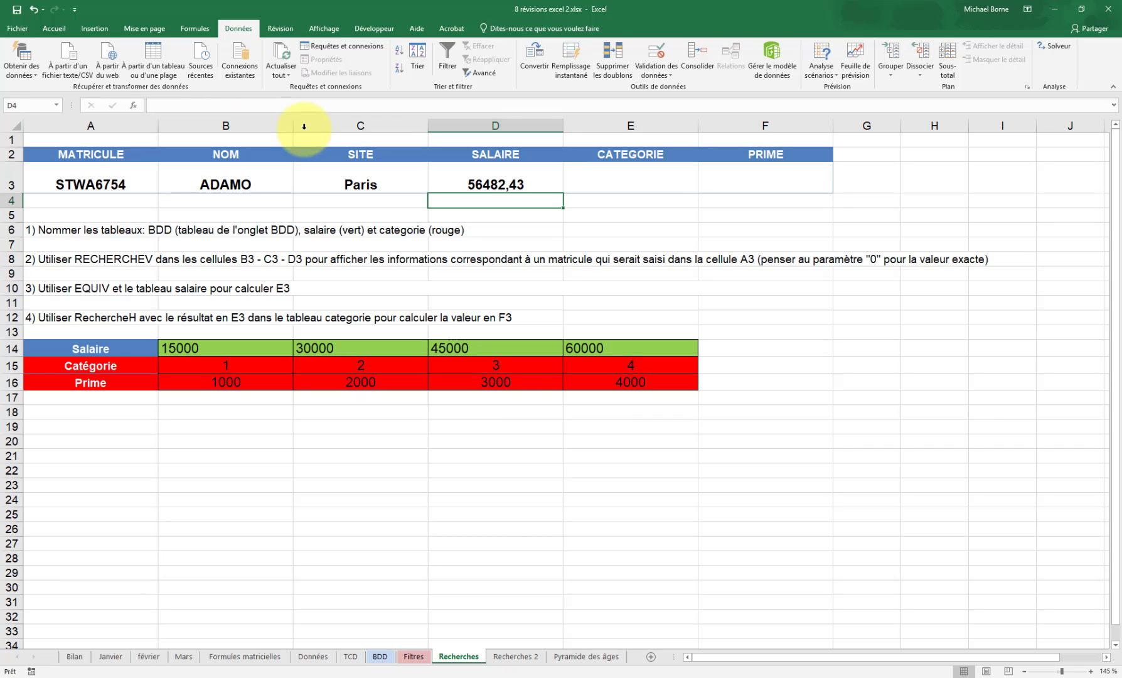
In the CATEGORIE cell E3, enter an EQUIV formula matching D3 against the salaire range with match type 1 (Inférieur à).
left_click(638, 178)
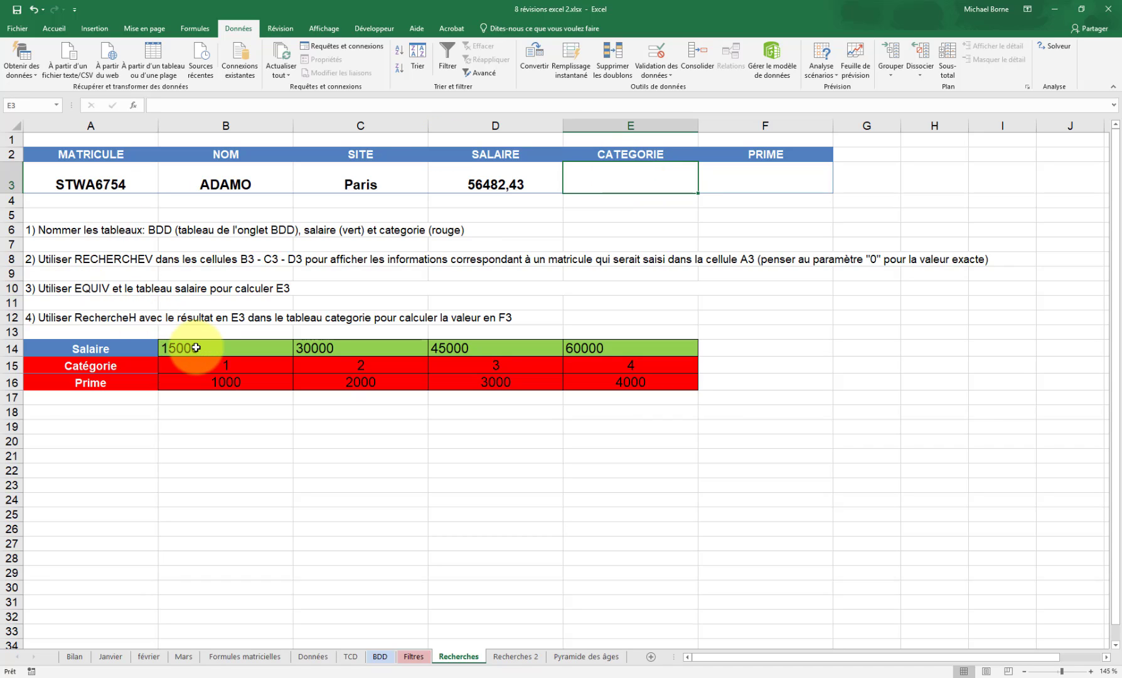
left_click_drag(170, 347, 646, 349)
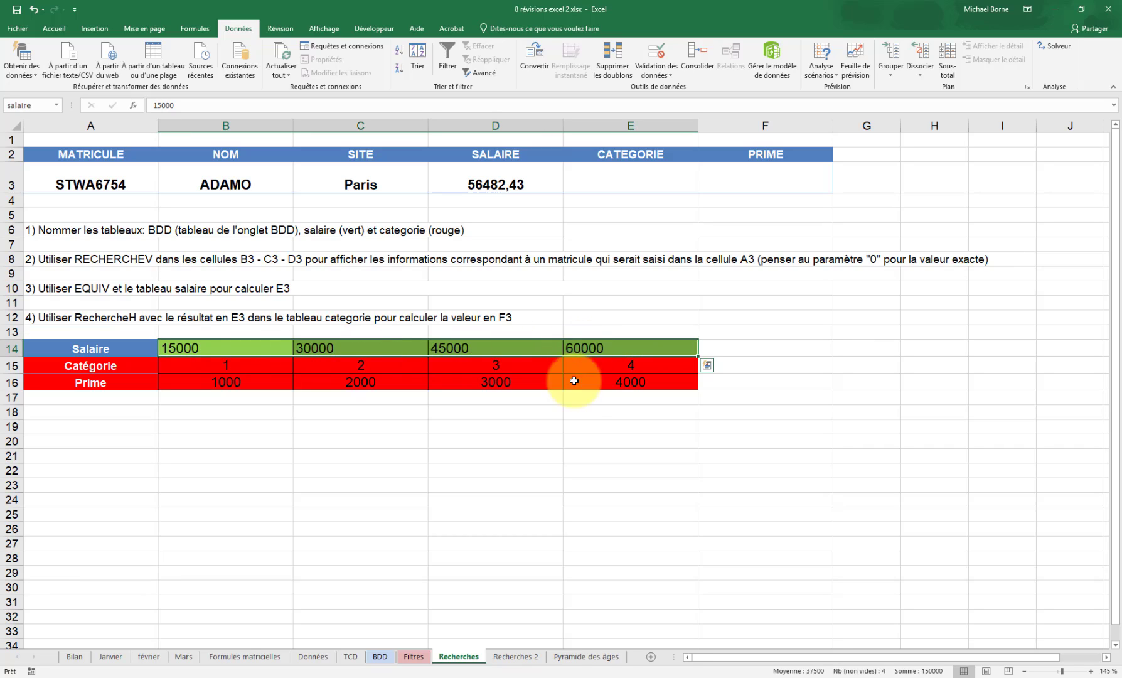
left_click(636, 182)
type("=equiv")
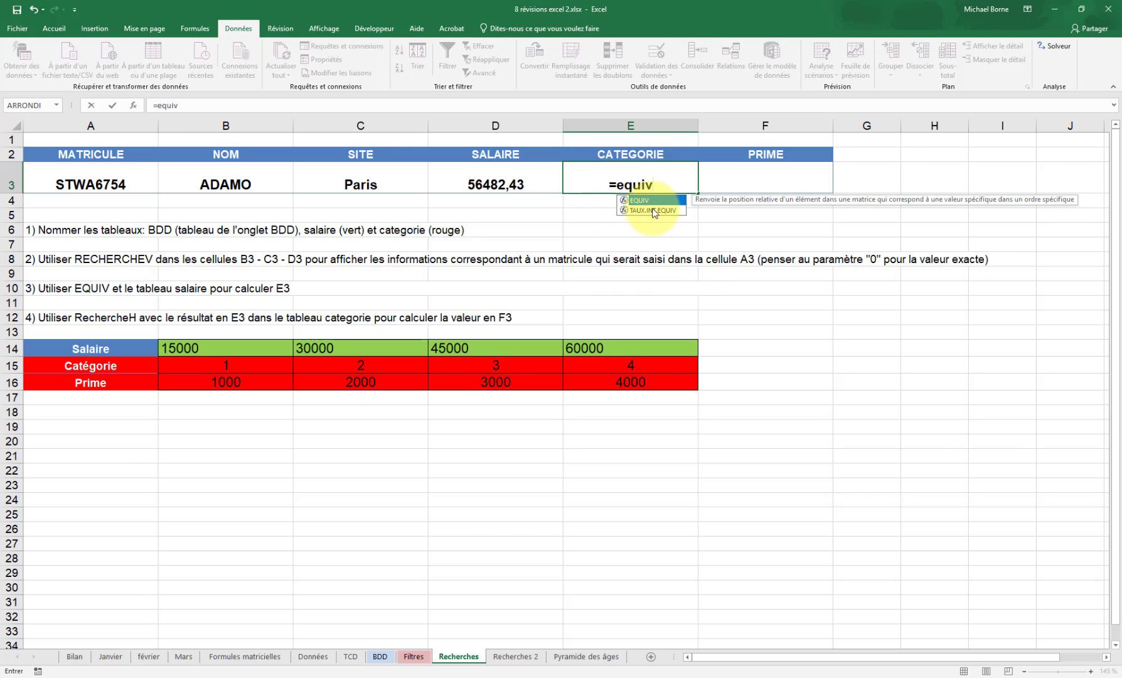
double_click(649, 207)
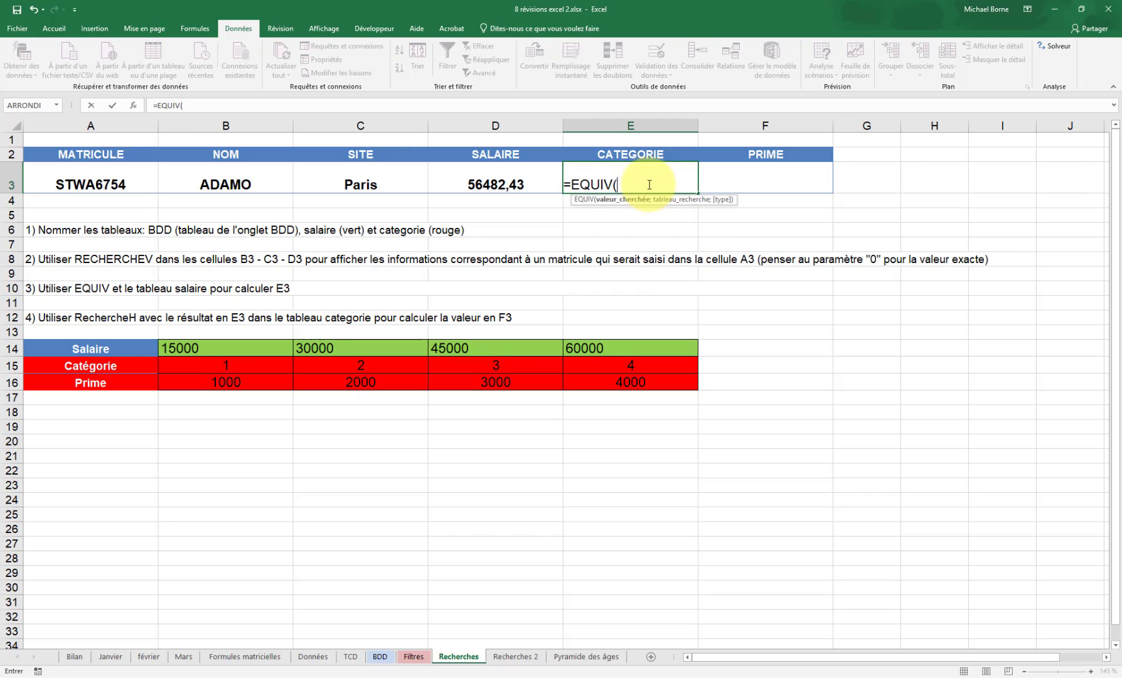
left_click(534, 177)
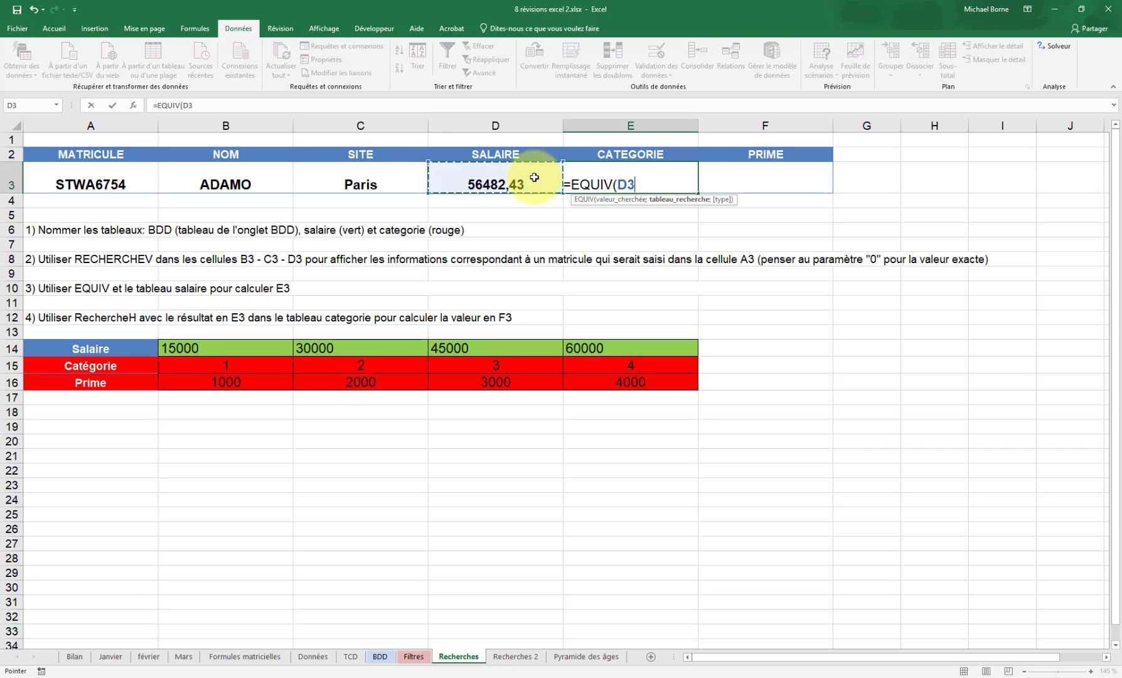
type(";")
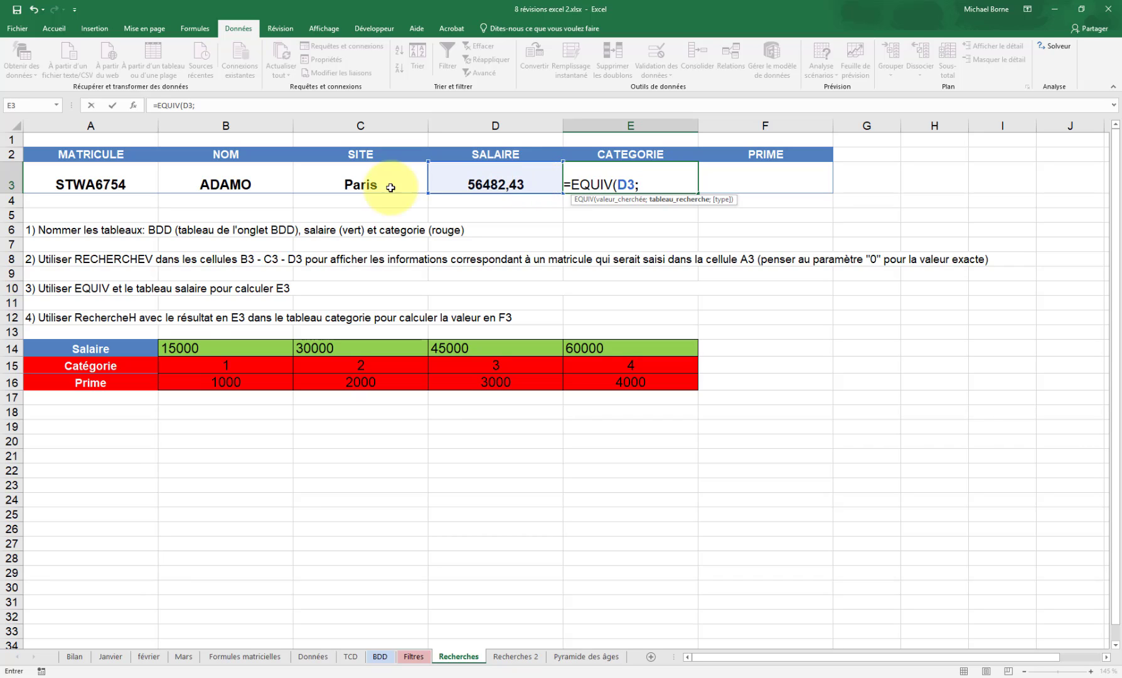
left_click_drag(204, 352, 599, 349)
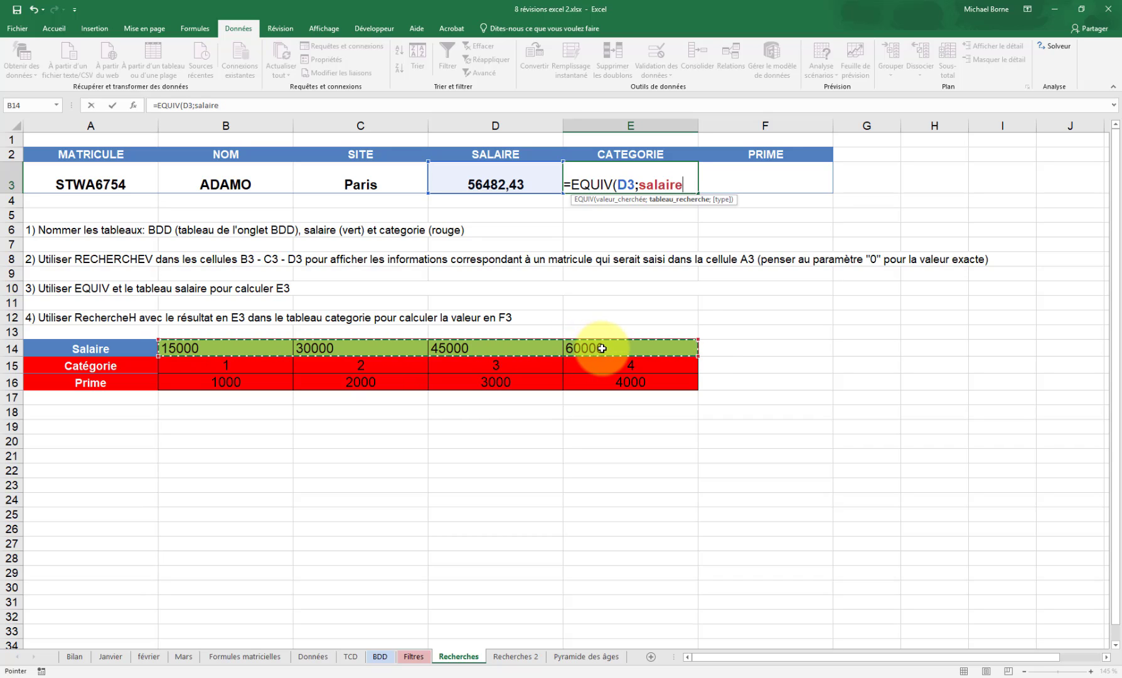
type(";")
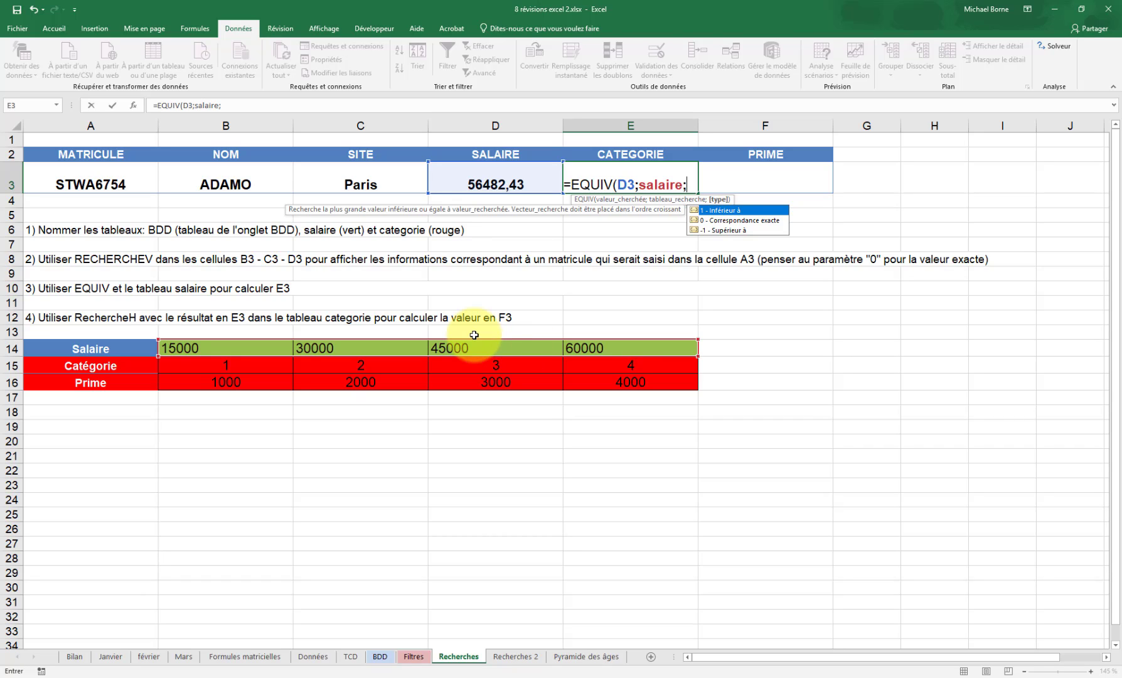
left_click(731, 214)
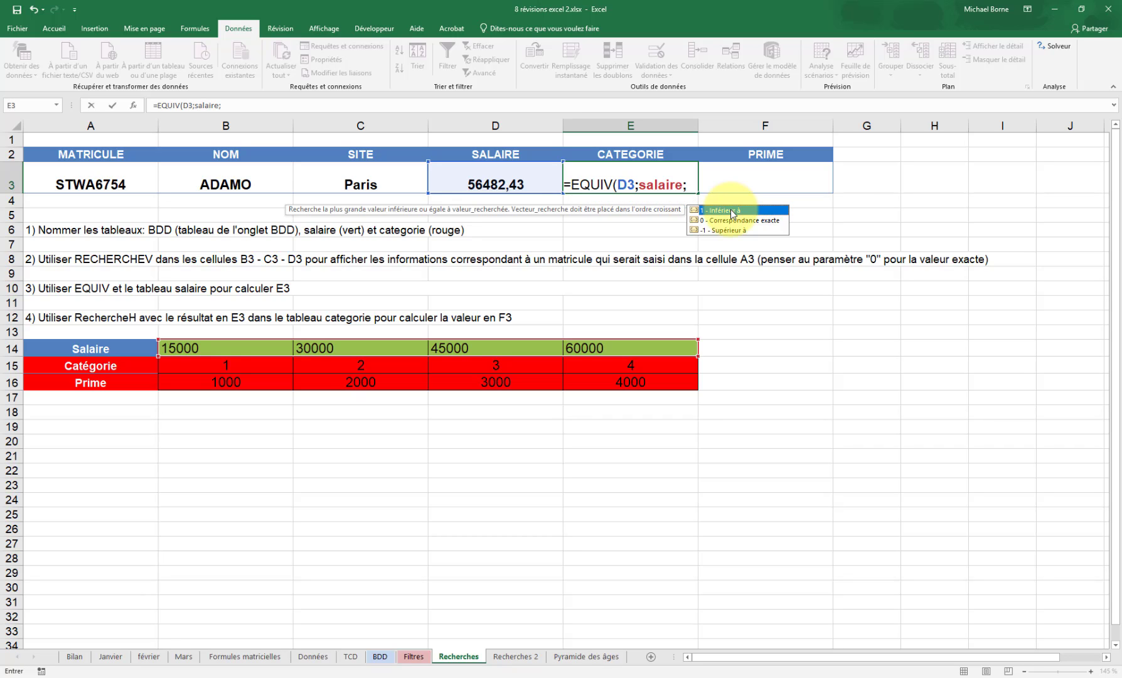
double_click(731, 211)
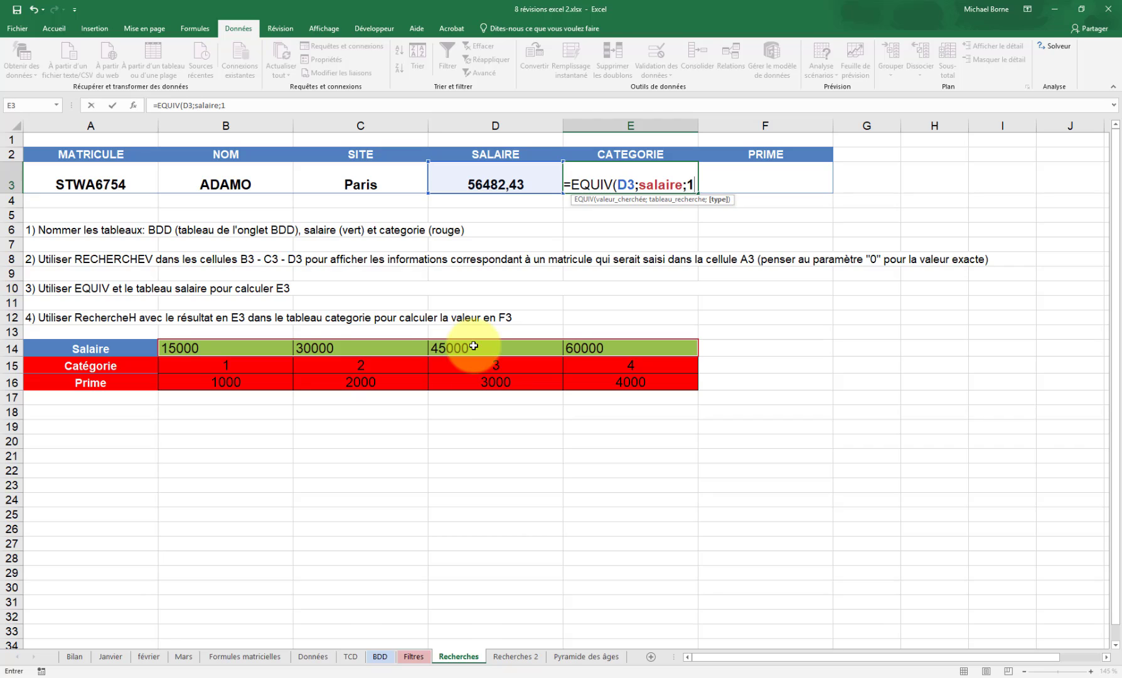
key("Return")
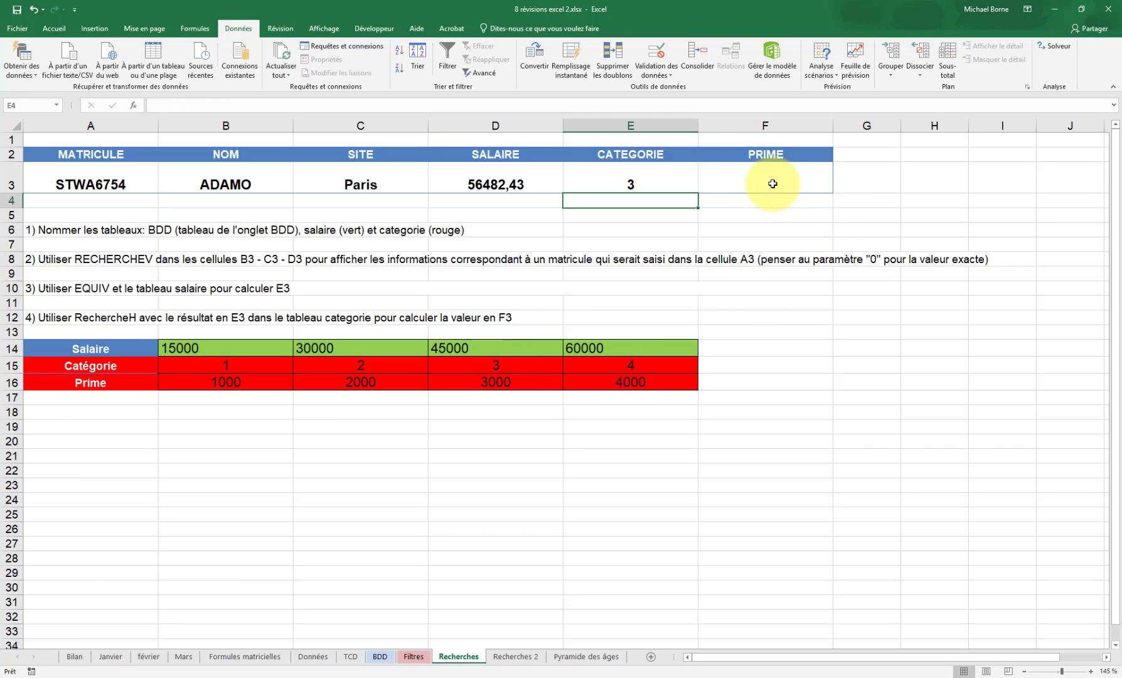
In the PRIME cell F3, enter a RECHERCHEH formula looking up E3 in categorie, with row index 2 and exact match (FAUX).
left_click(778, 197)
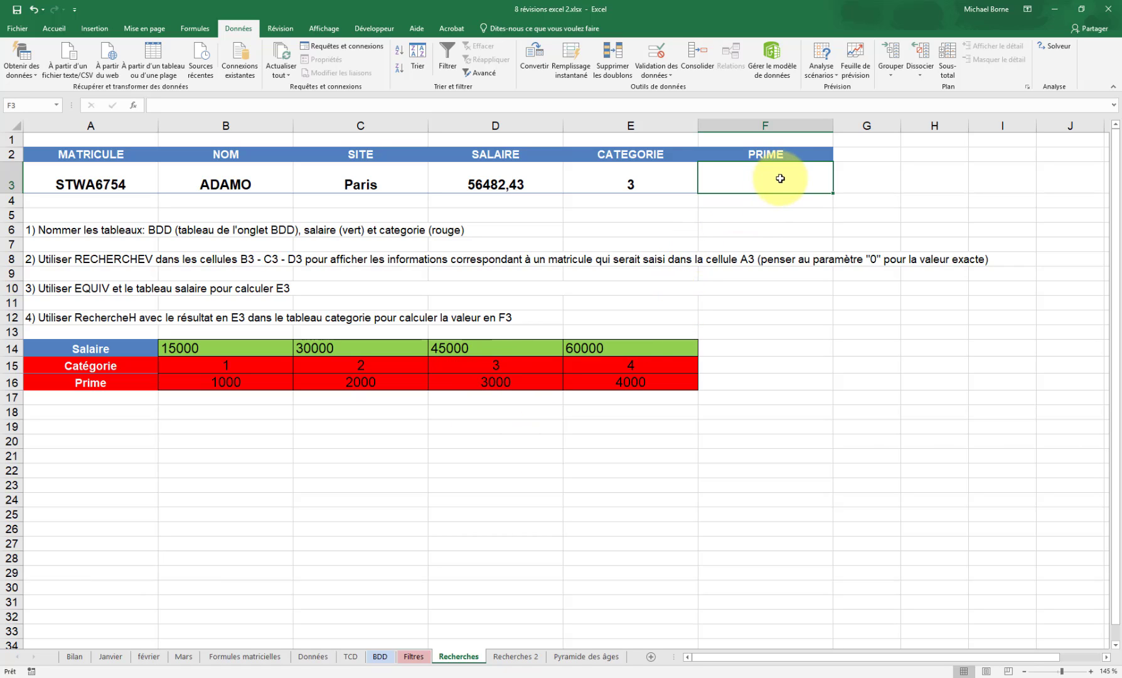
type("=rech")
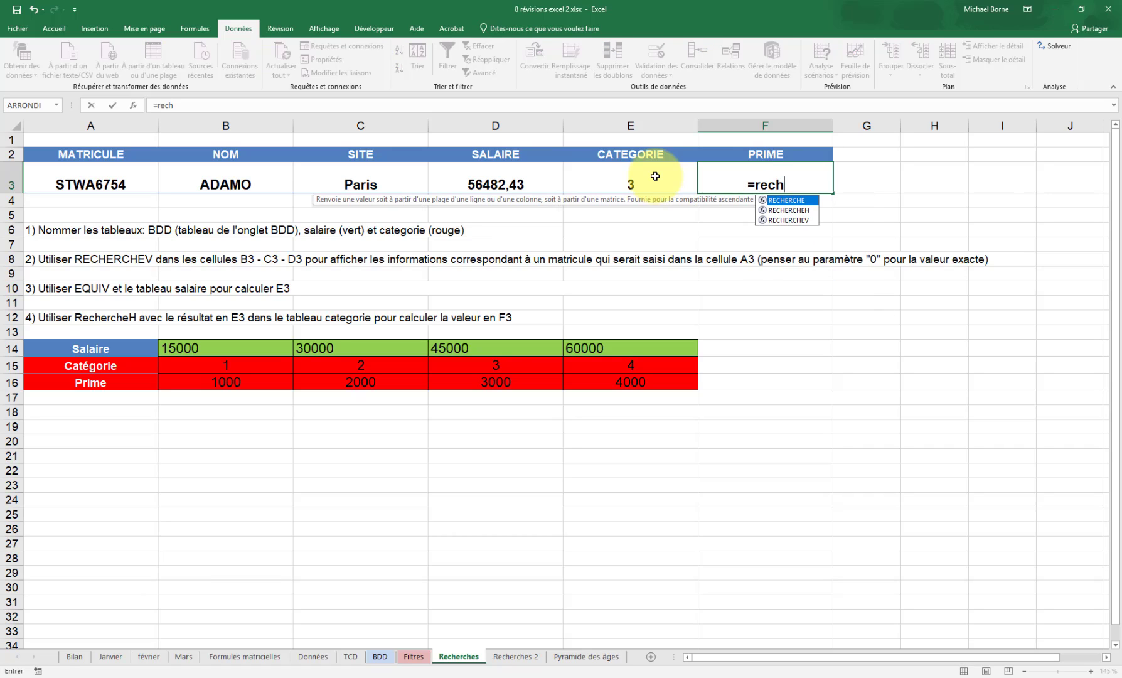
double_click(788, 210)
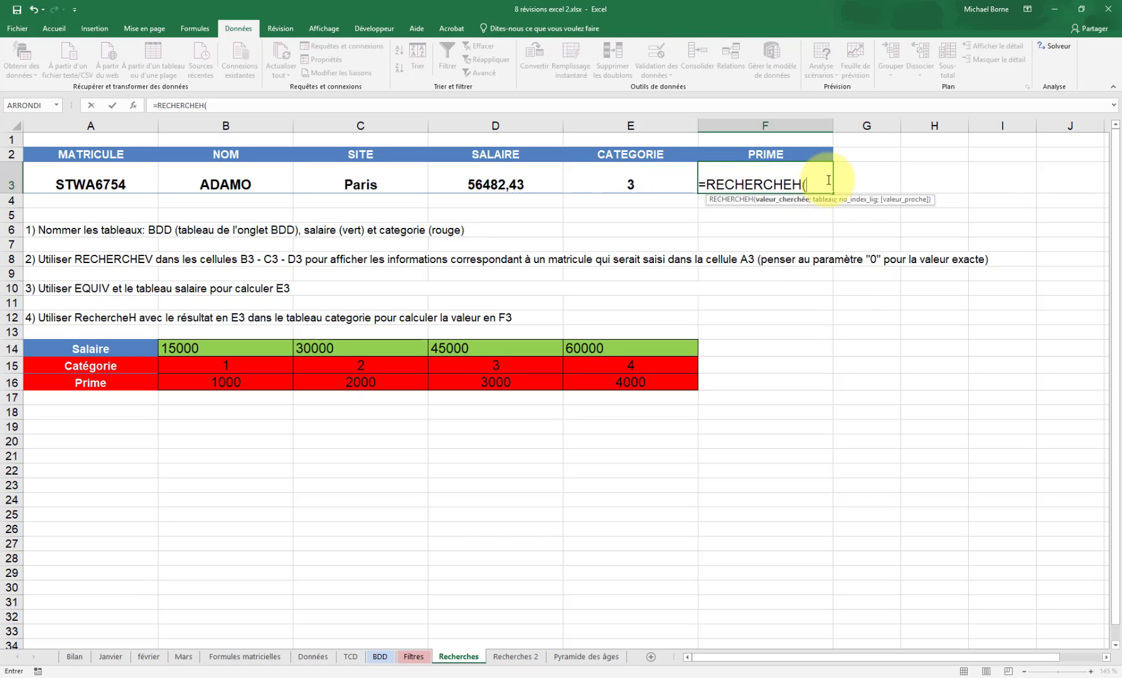
left_click(620, 185)
type(";")
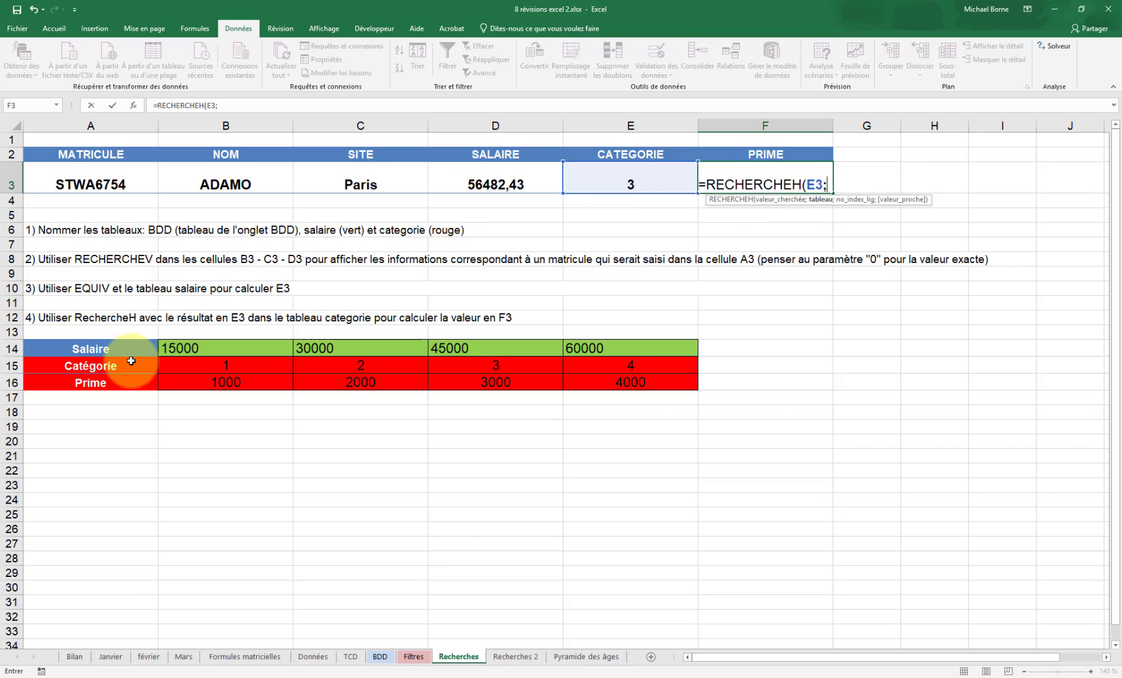
left_click_drag(119, 366, 601, 389)
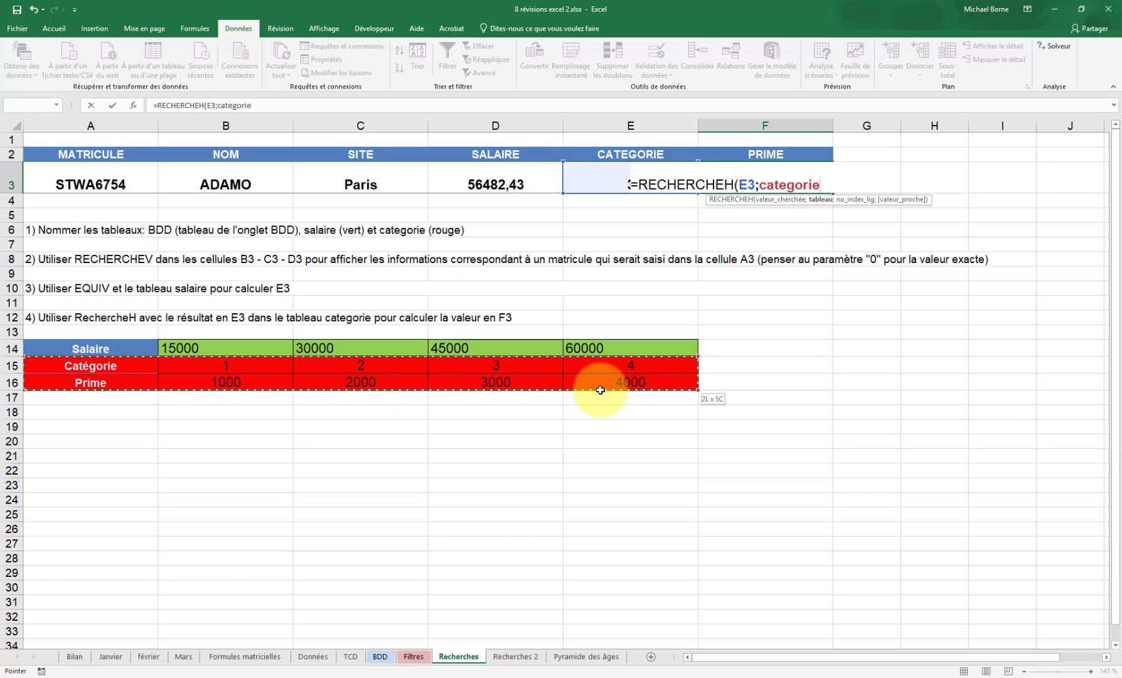
type(";")
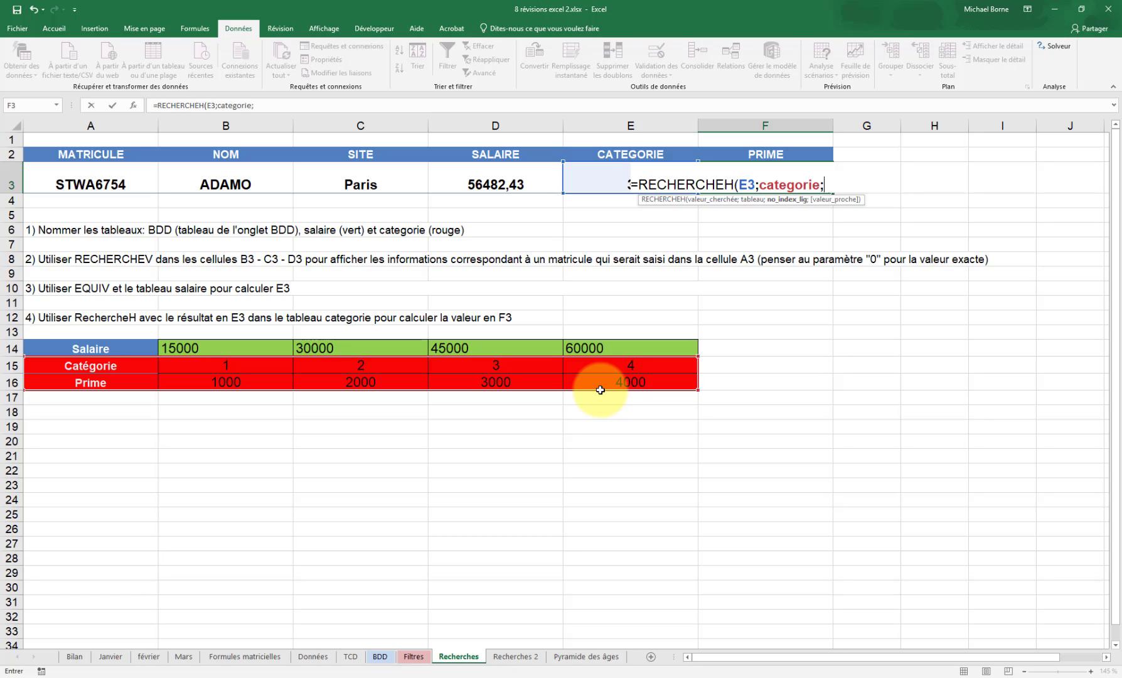
type("2;")
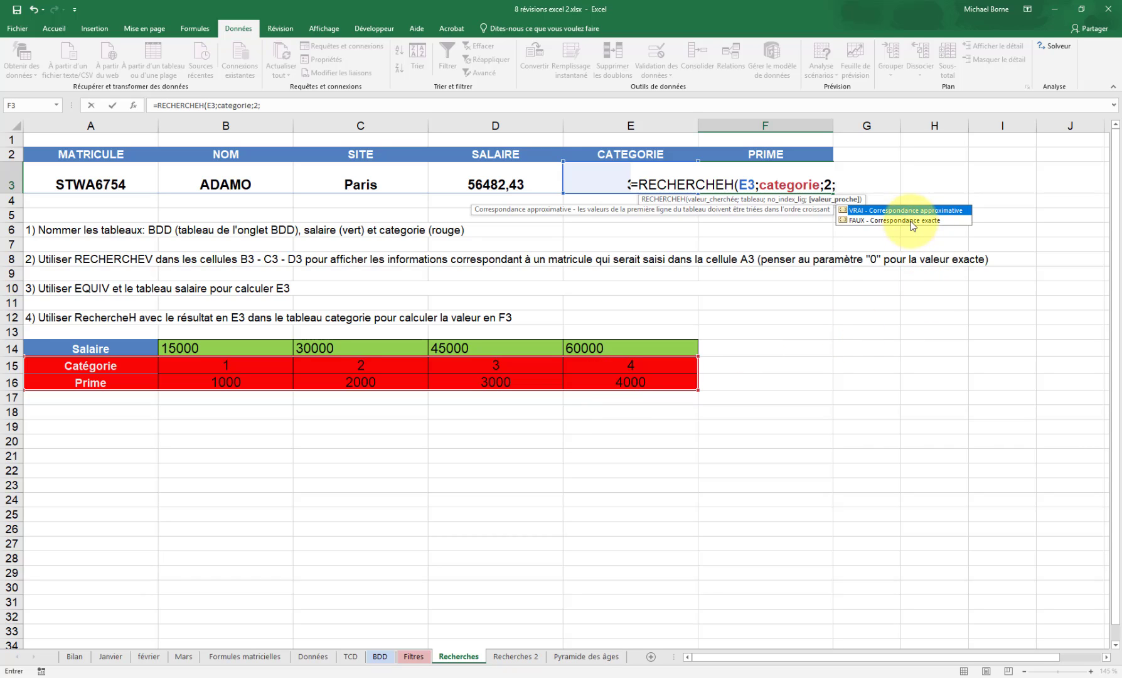
double_click(911, 221)
key("Return")
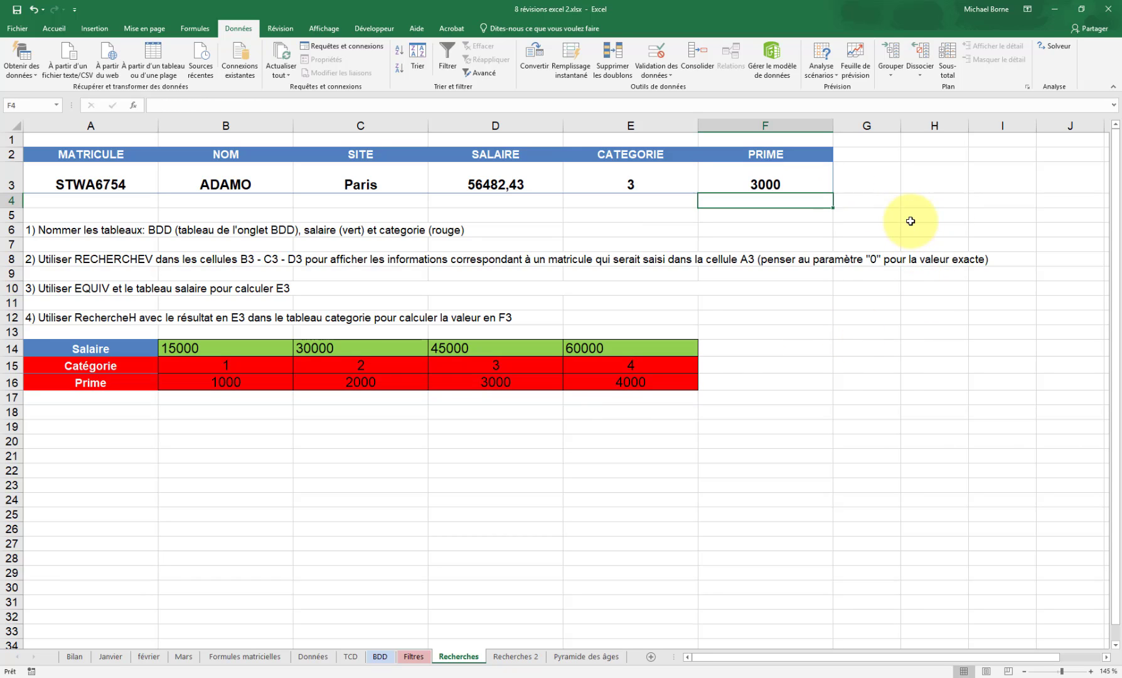
Add list-type data validation to the MATRICULE cell A3, using BDD!$A$2:$A$282 as the source.
left_click(136, 185)
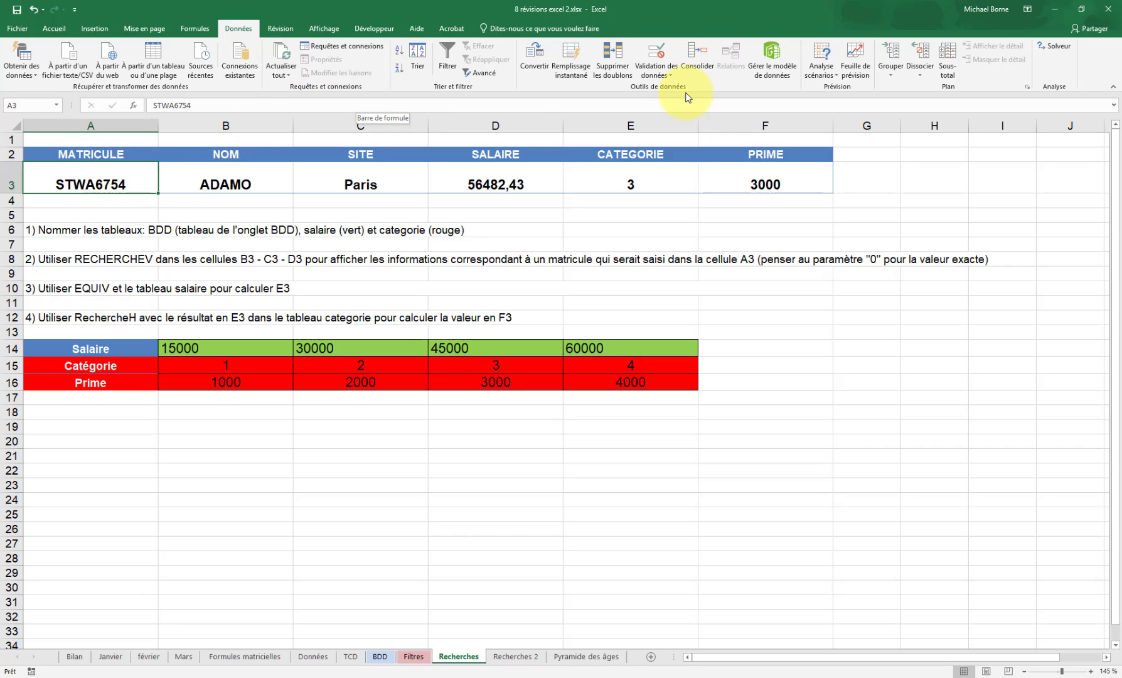
left_click(673, 77)
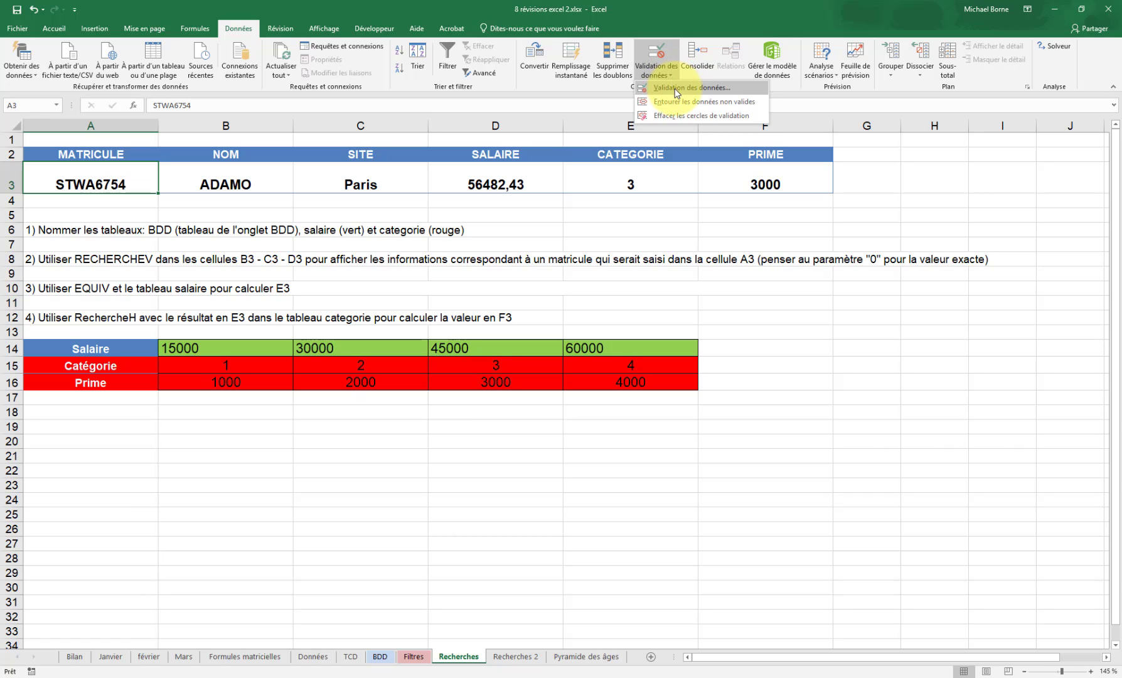
left_click(675, 88)
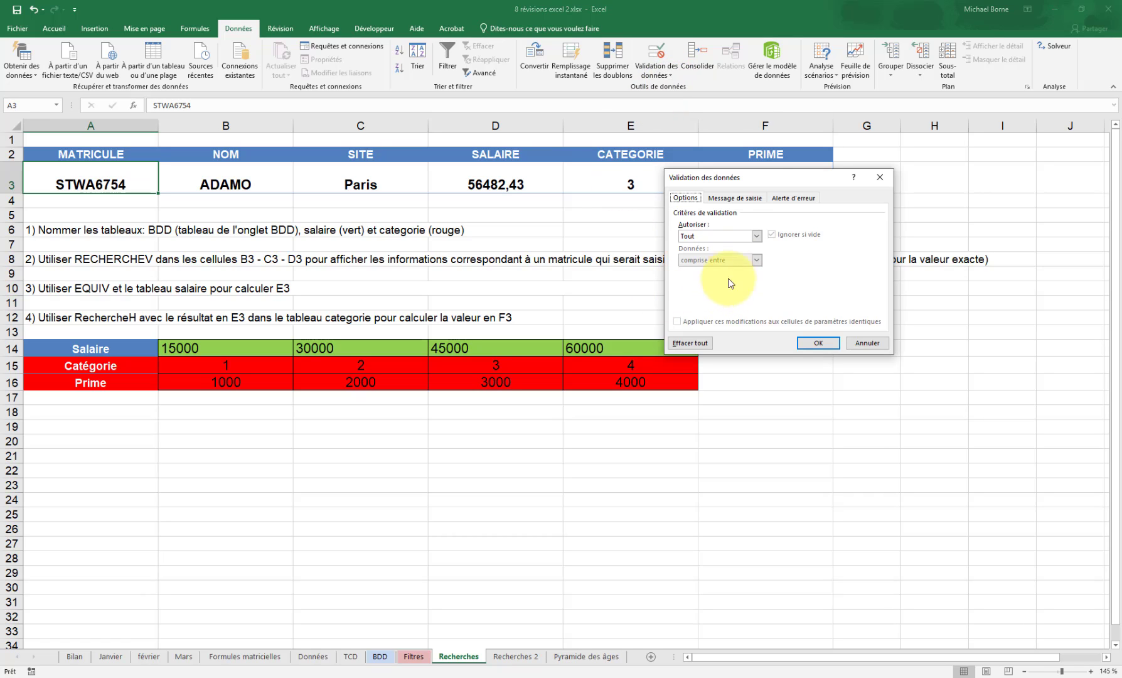
left_click_drag(741, 182, 622, 190)
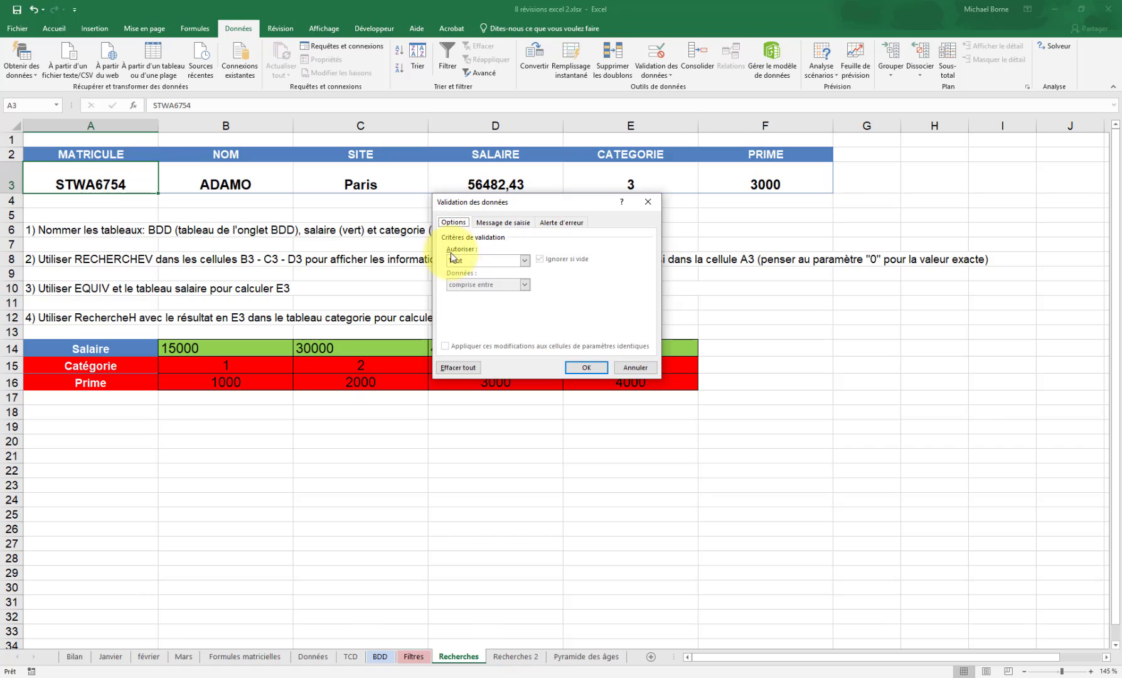
left_click(524, 261)
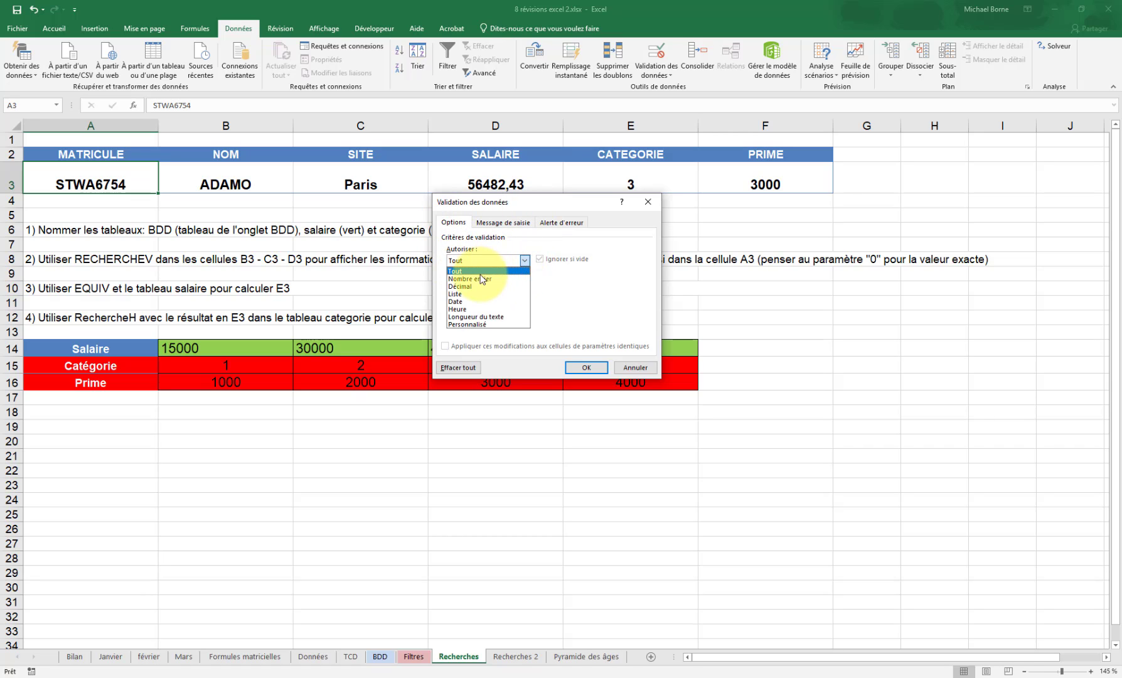
left_click(478, 301)
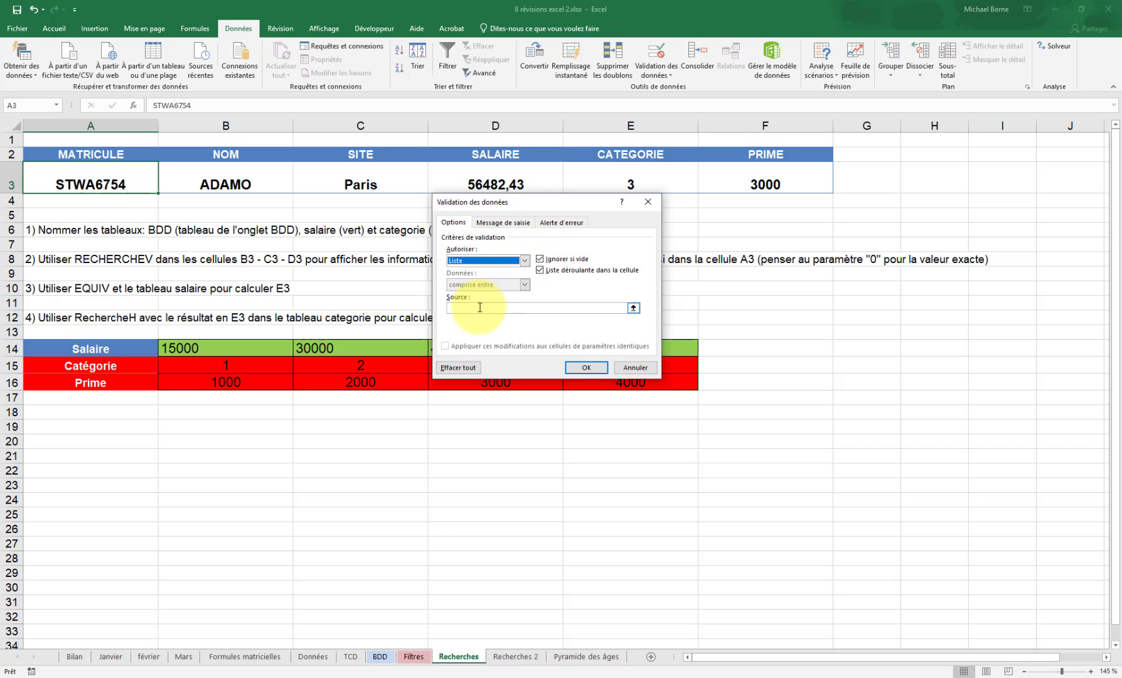
left_click(490, 308)
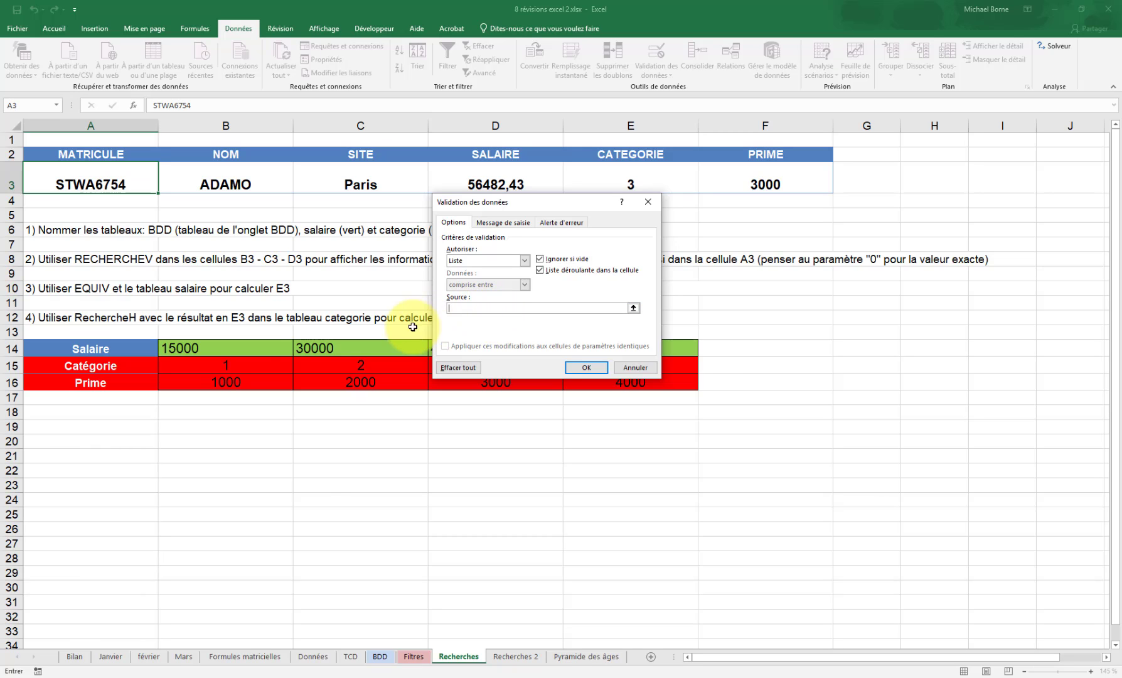
left_click(381, 658)
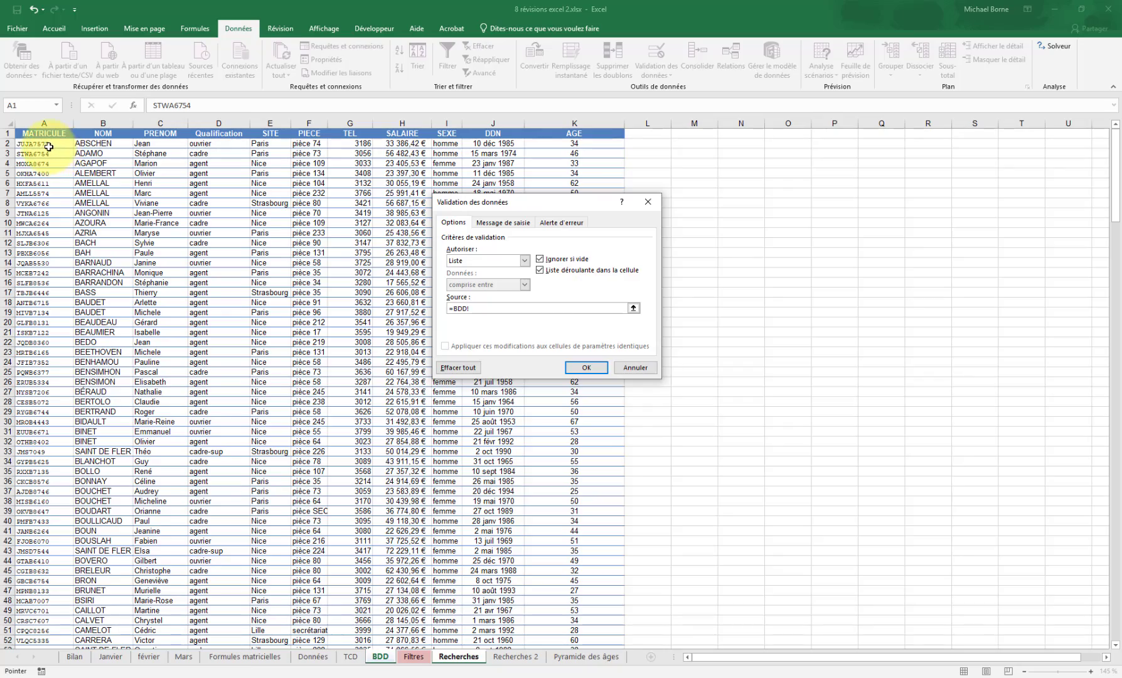
left_click_drag(45, 144, 47, 624)
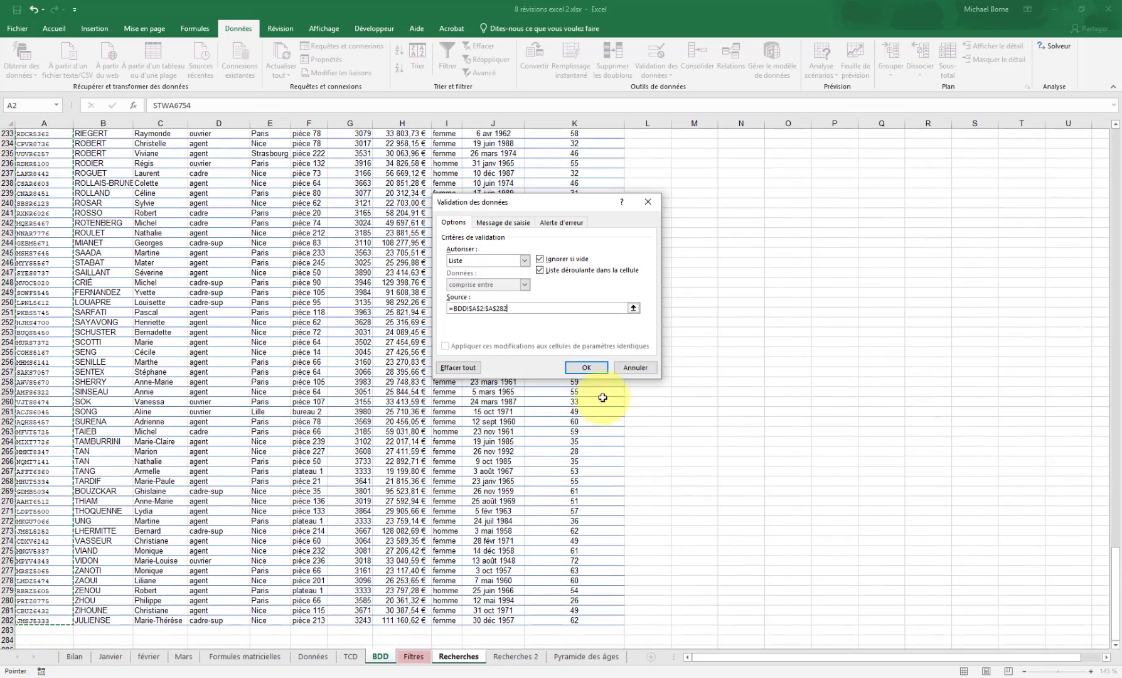
left_click(588, 367)
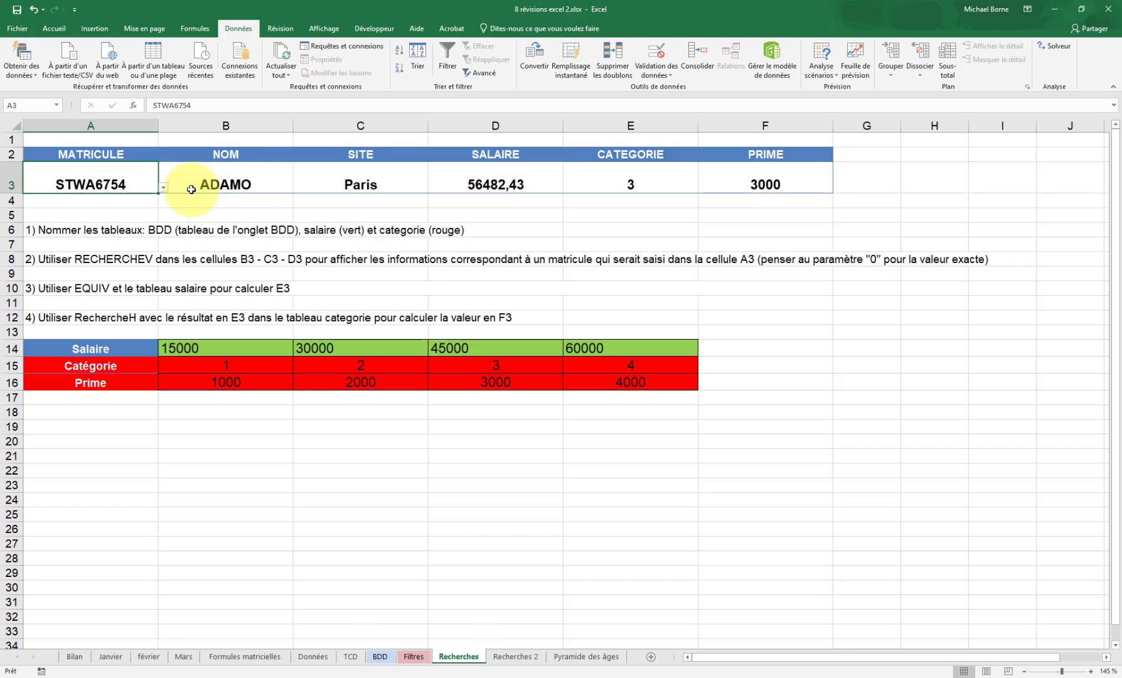
Choose a different employee's matricule from the validation list in cell A3 to test the lookup formulas.
left_click(161, 186)
left_click(150, 267)
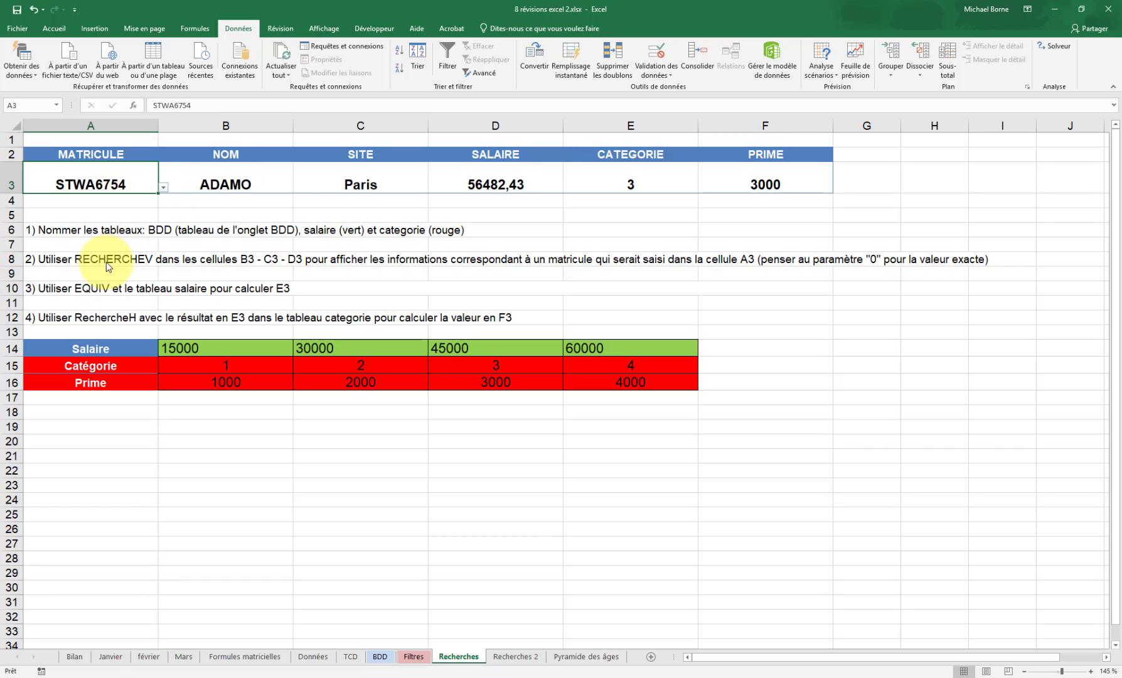
left_click(163, 187)
left_click(32, 233)
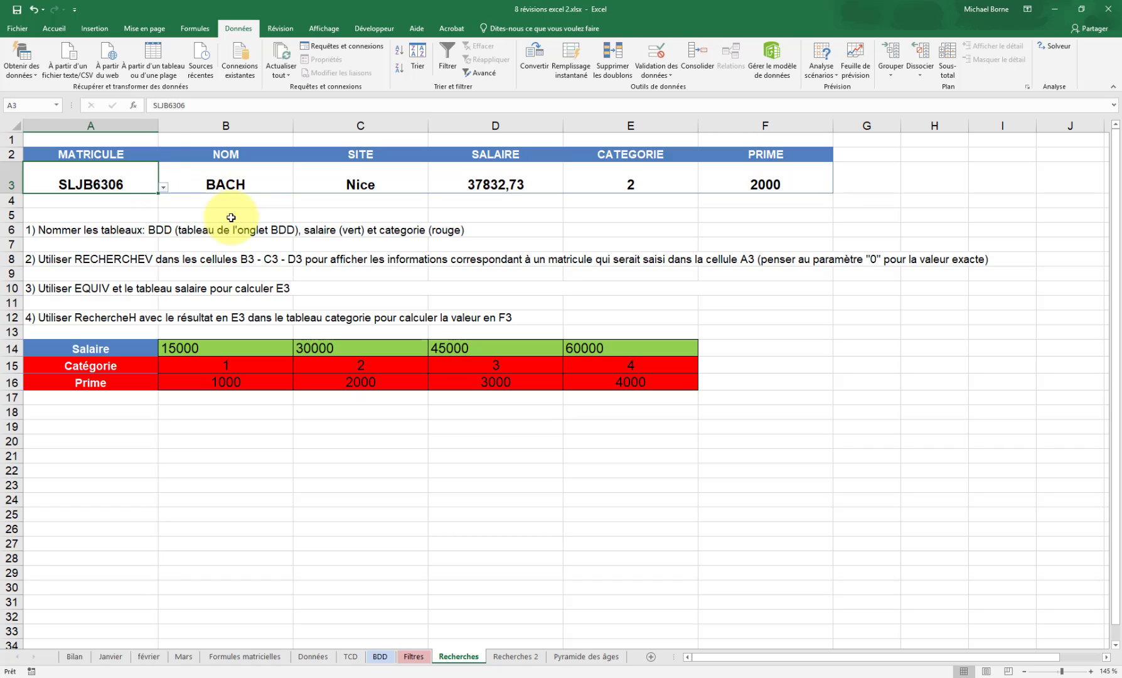
On the Recherches 2 sheet, give the Ville cell B12 a validation list sourced from the cities in A5:A10, and choose ROME.
key("ctrl+Page_Down")
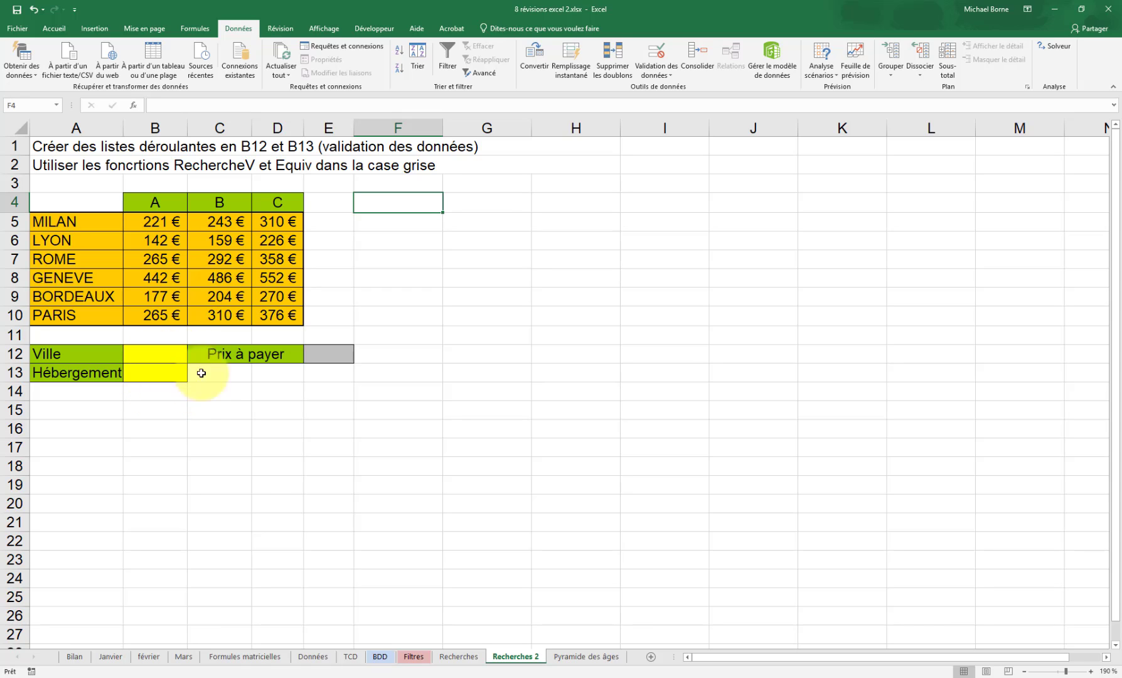
left_click(159, 355)
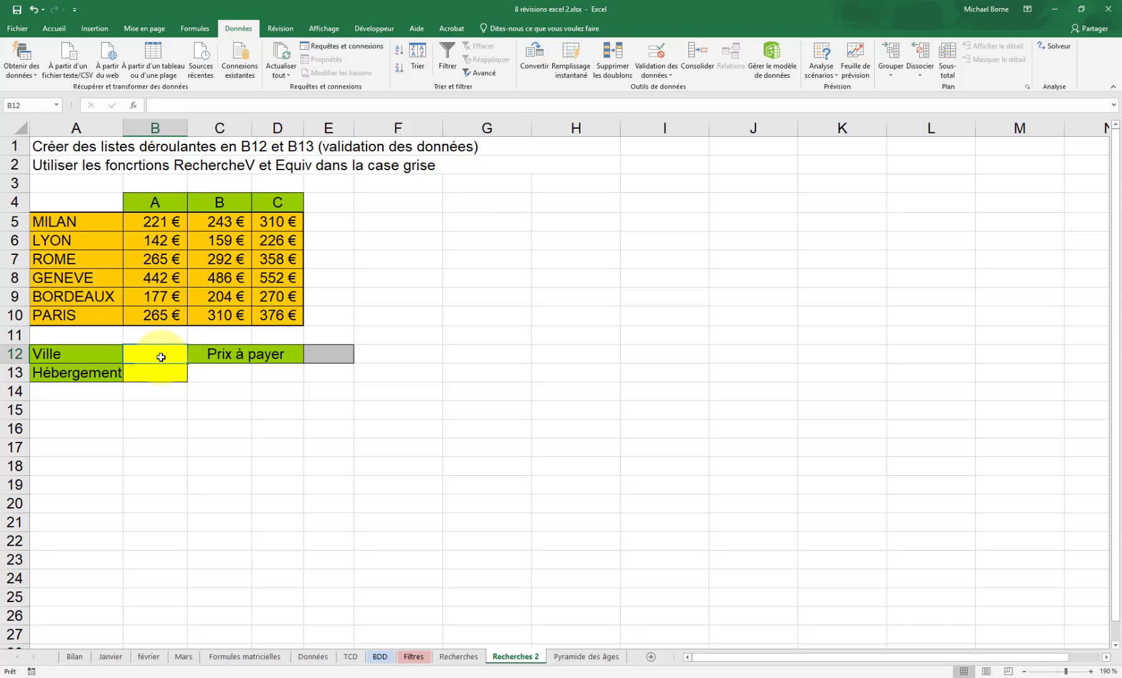
left_click(672, 74)
left_click(675, 86)
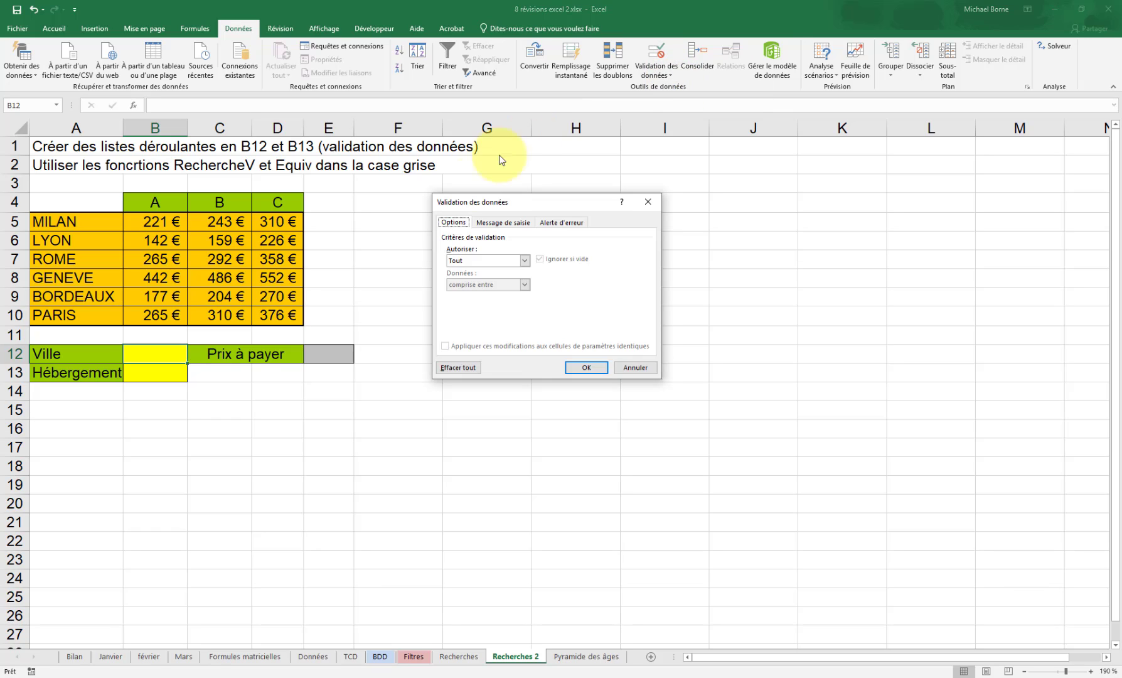
left_click(525, 262)
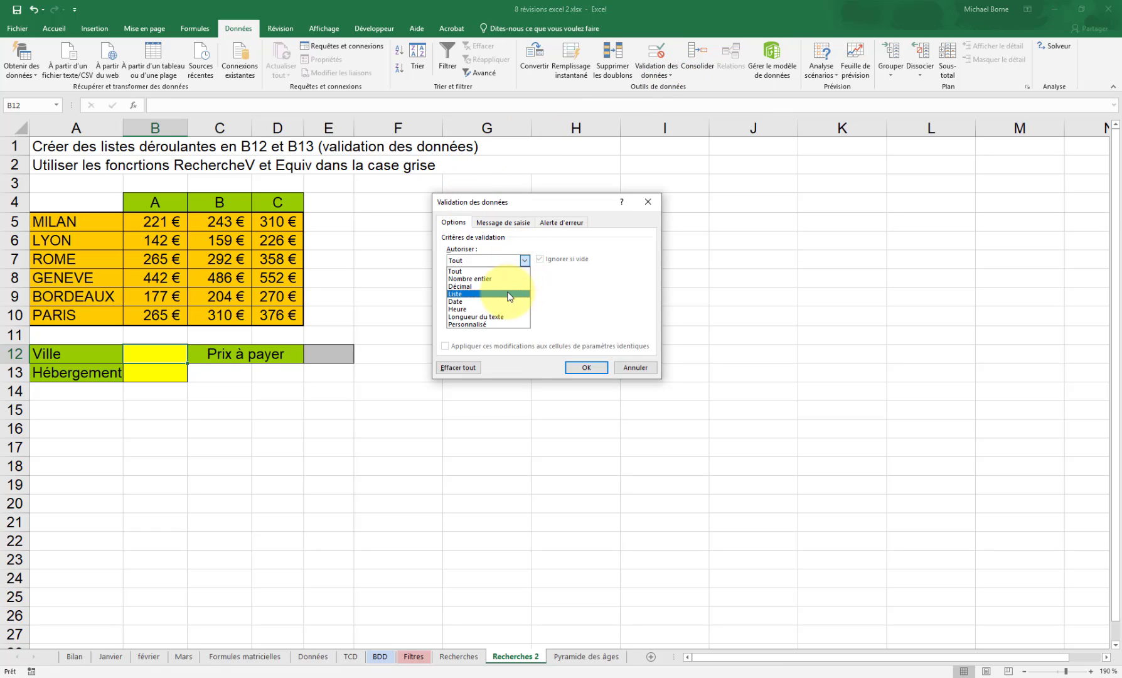
left_click(502, 295)
left_click(479, 307)
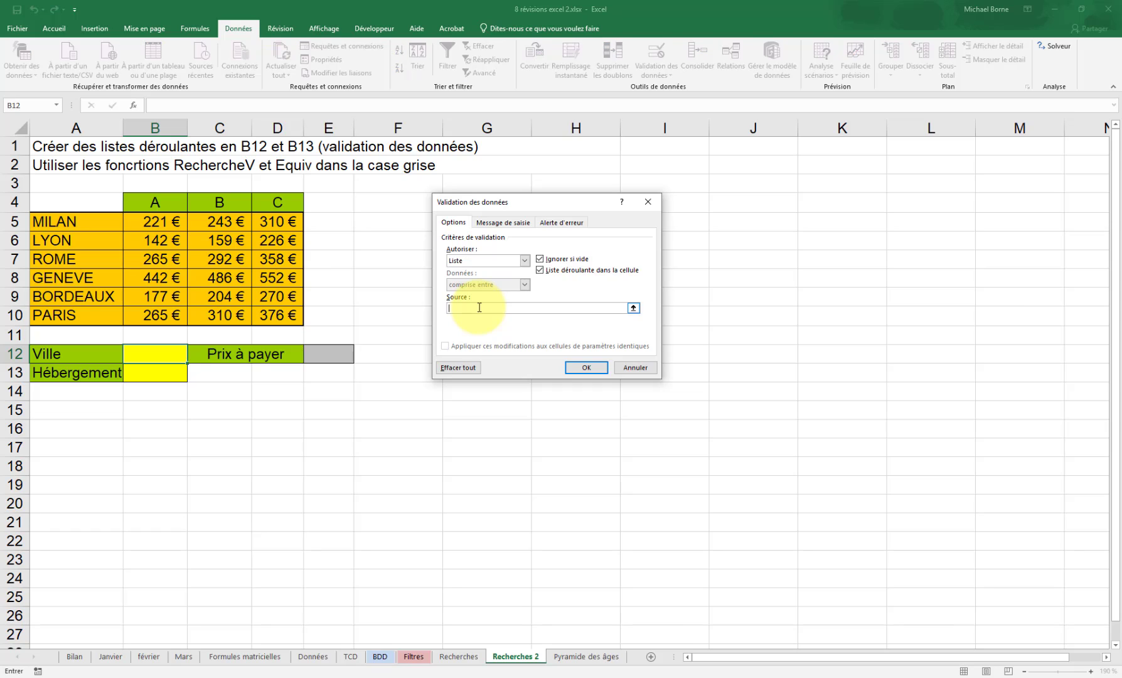
left_click_drag(88, 223, 87, 314)
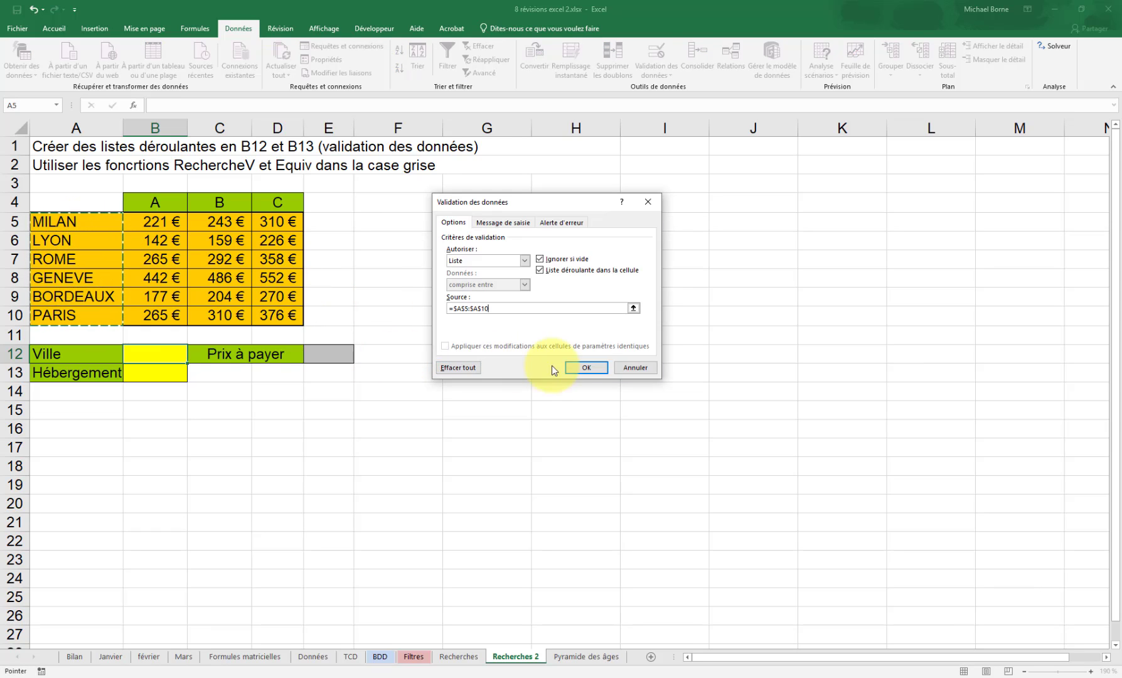
left_click(586, 367)
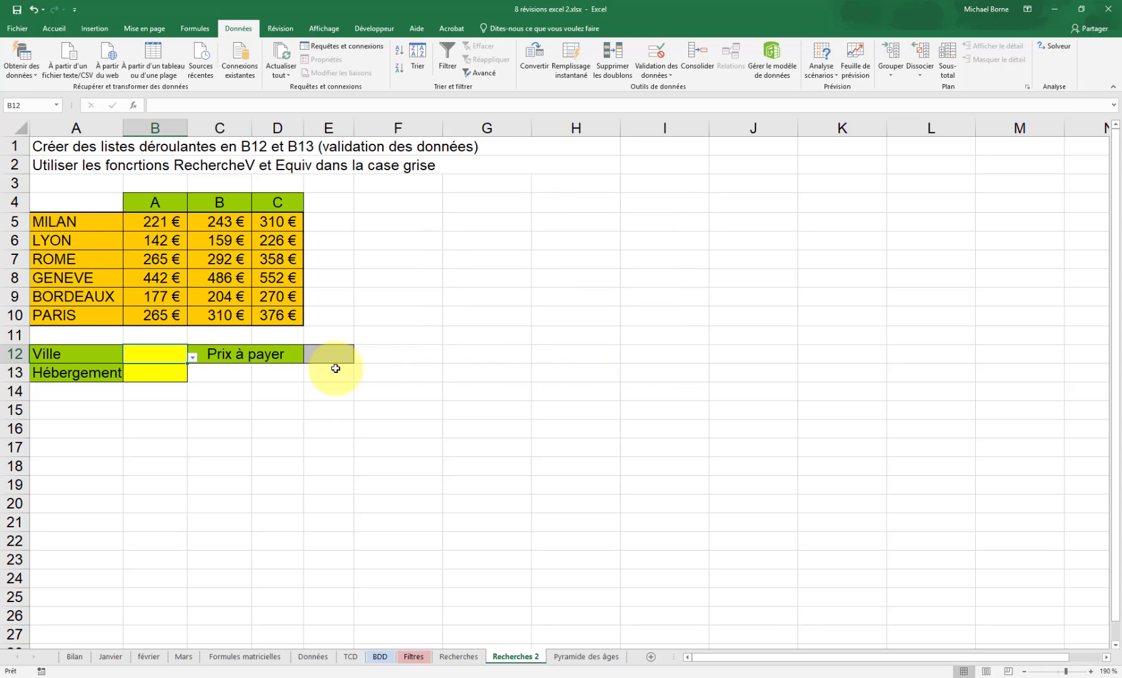
left_click(192, 357)
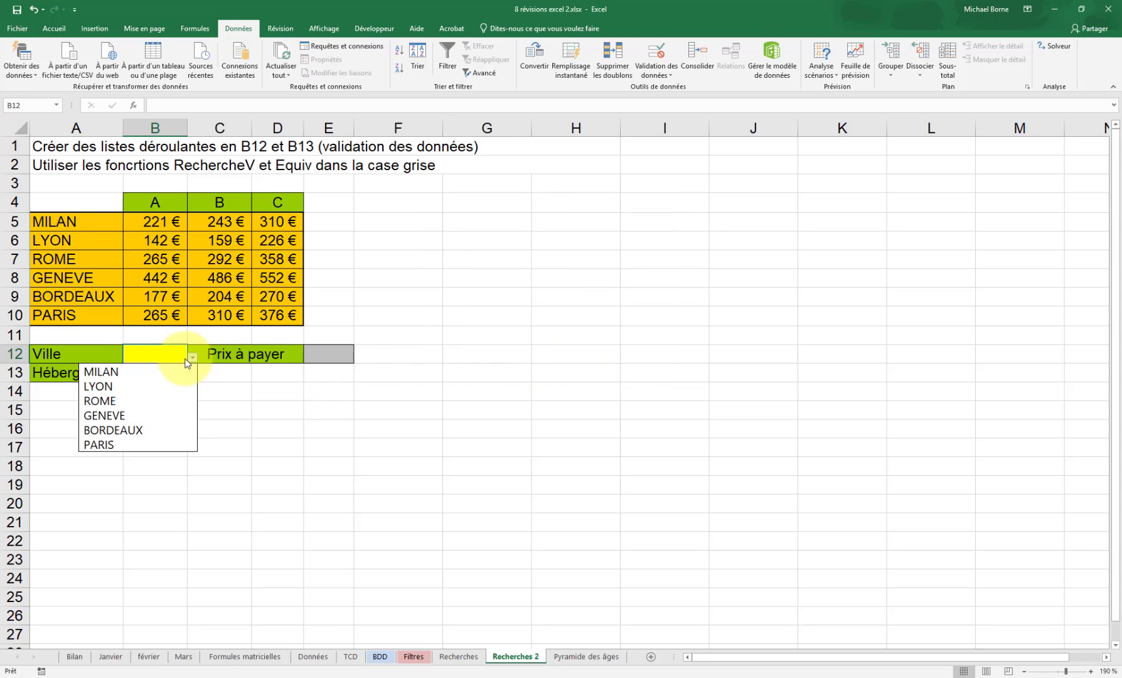
left_click(155, 400)
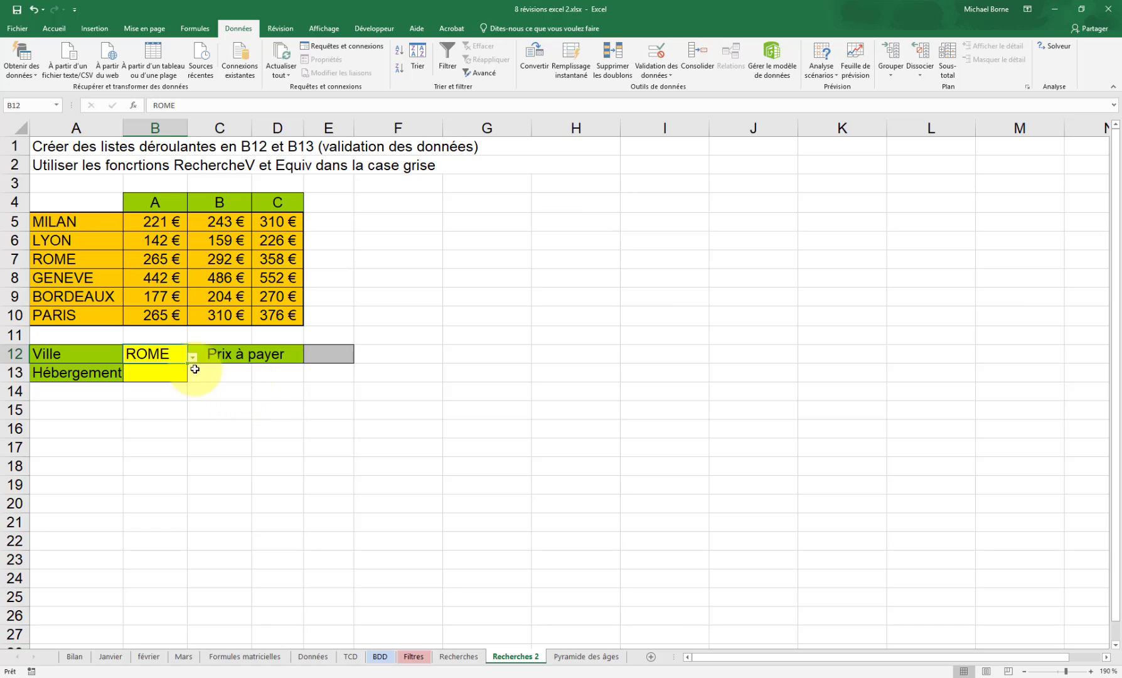
Give the Hébergement cell B13 a validation list sourced from the column headings A to C in B4:D4.
left_click(164, 374)
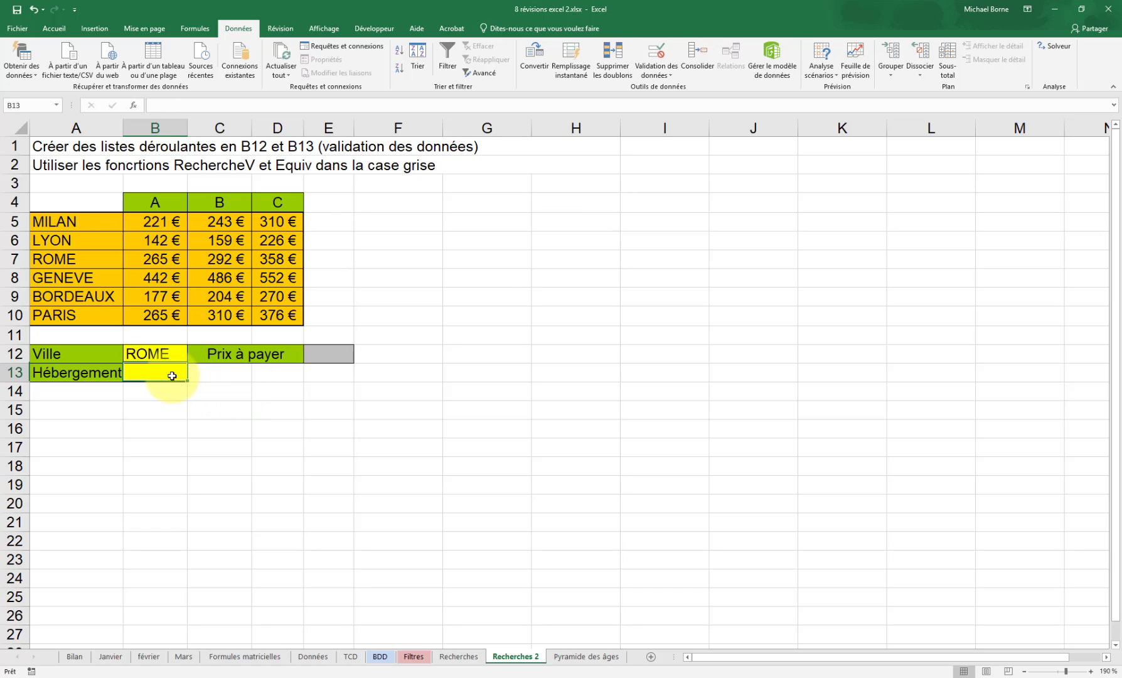
left_click(669, 73)
left_click(672, 88)
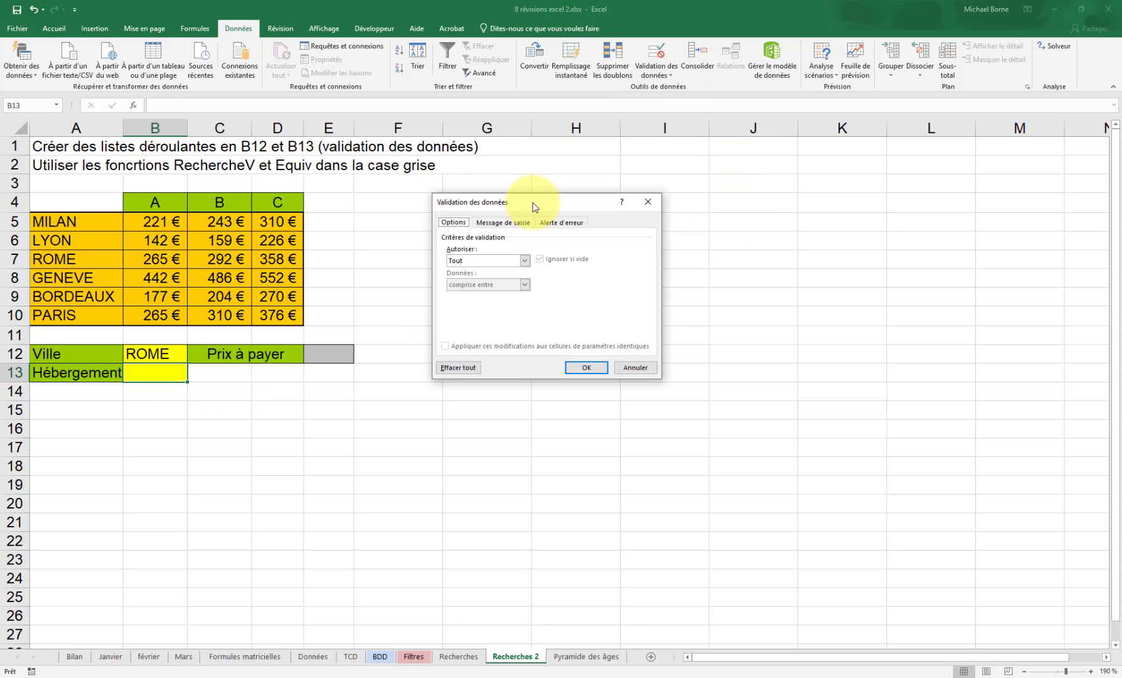
left_click(525, 260)
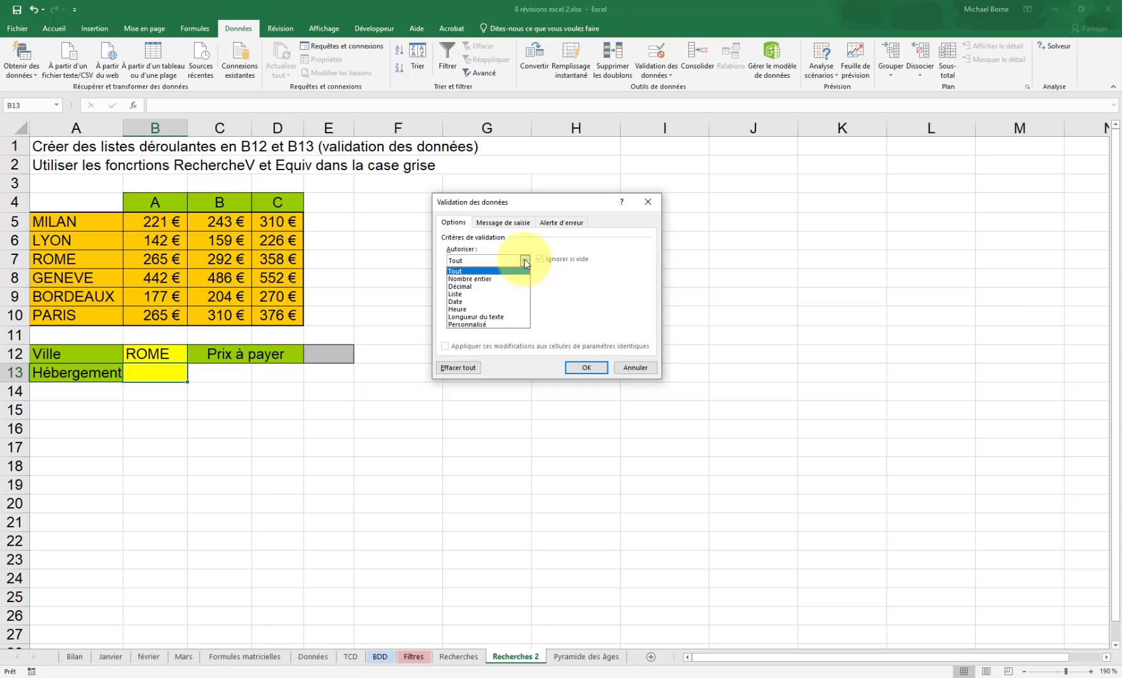
left_click(518, 294)
left_click(494, 307)
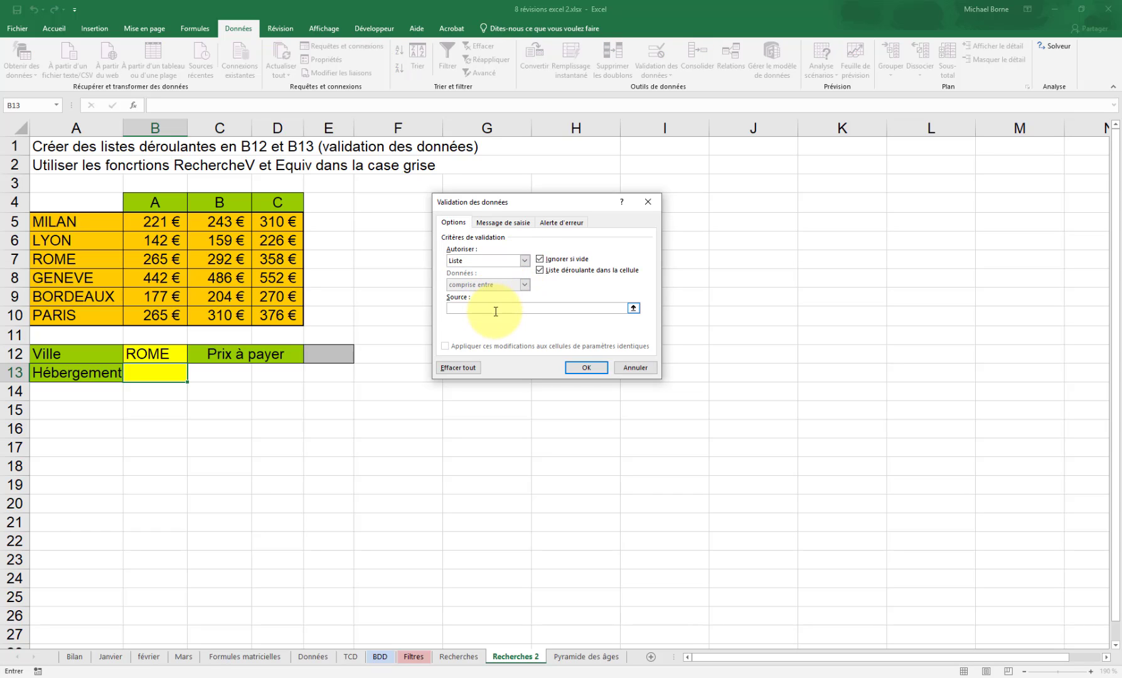
left_click_drag(170, 204, 259, 203)
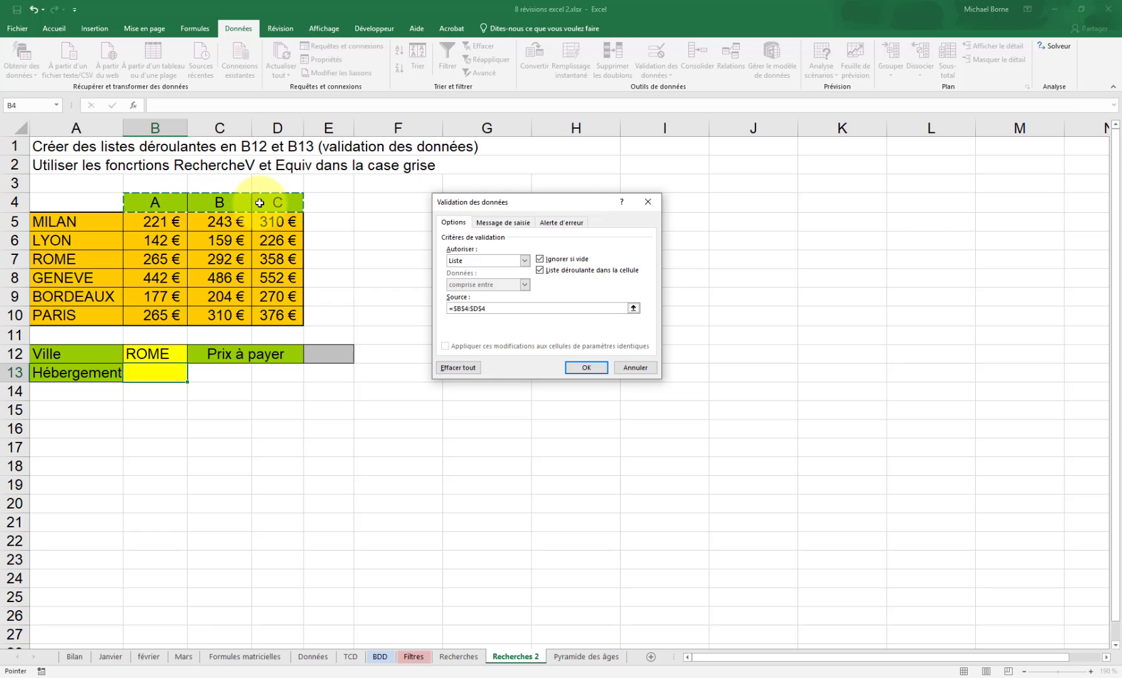
left_click(586, 367)
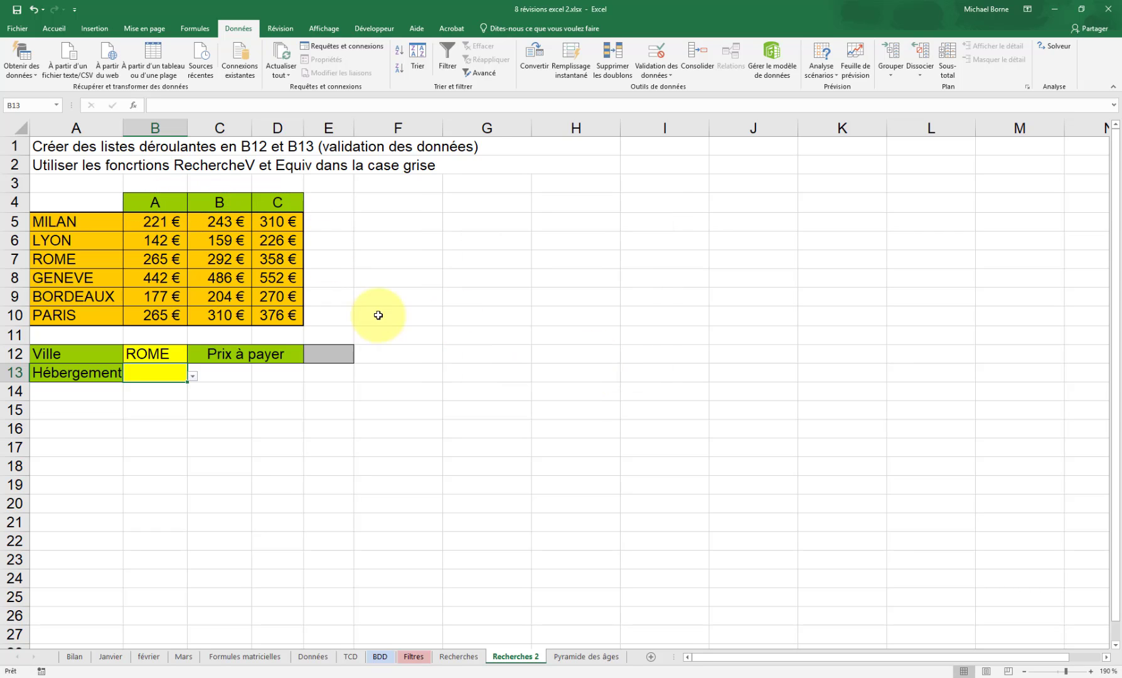
Test the Hébergement validation list in B13 by choosing A, B and C in turn, finishing on B.
left_click(193, 376)
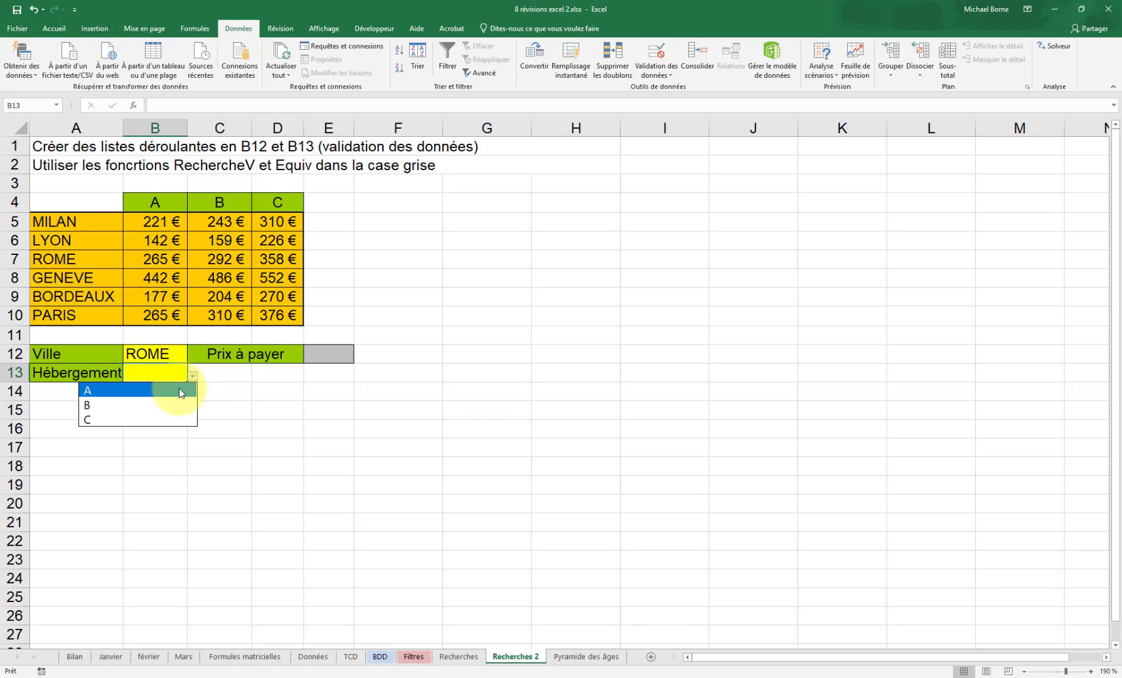
left_click(176, 394)
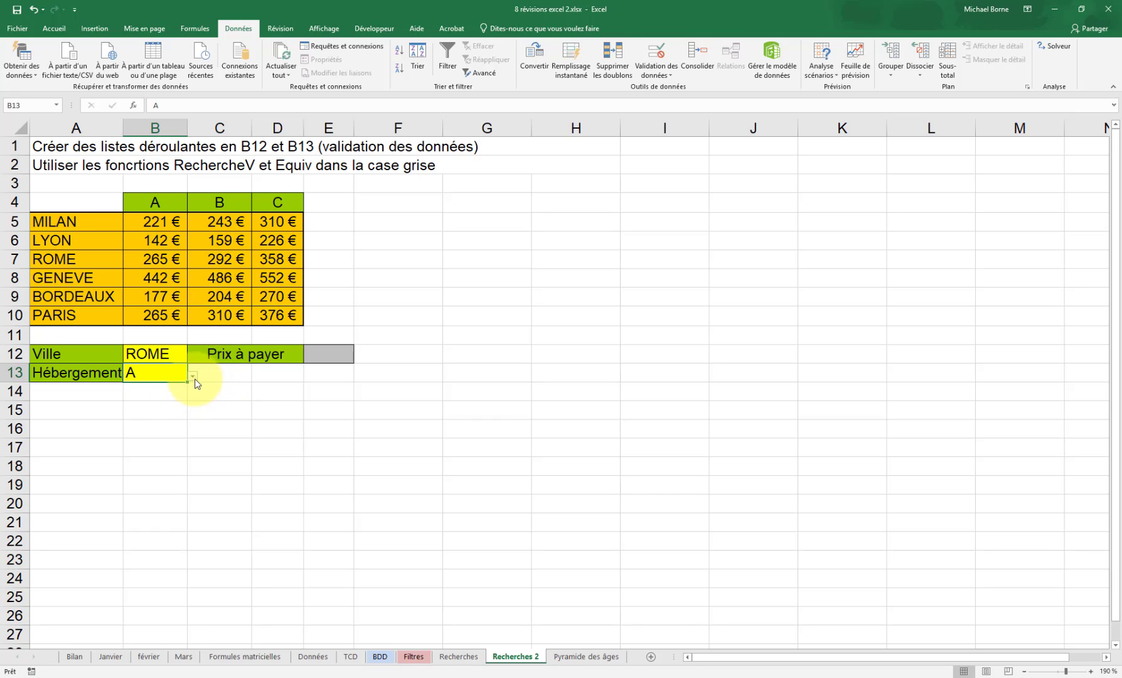
left_click(194, 378)
left_click(175, 401)
left_click(193, 376)
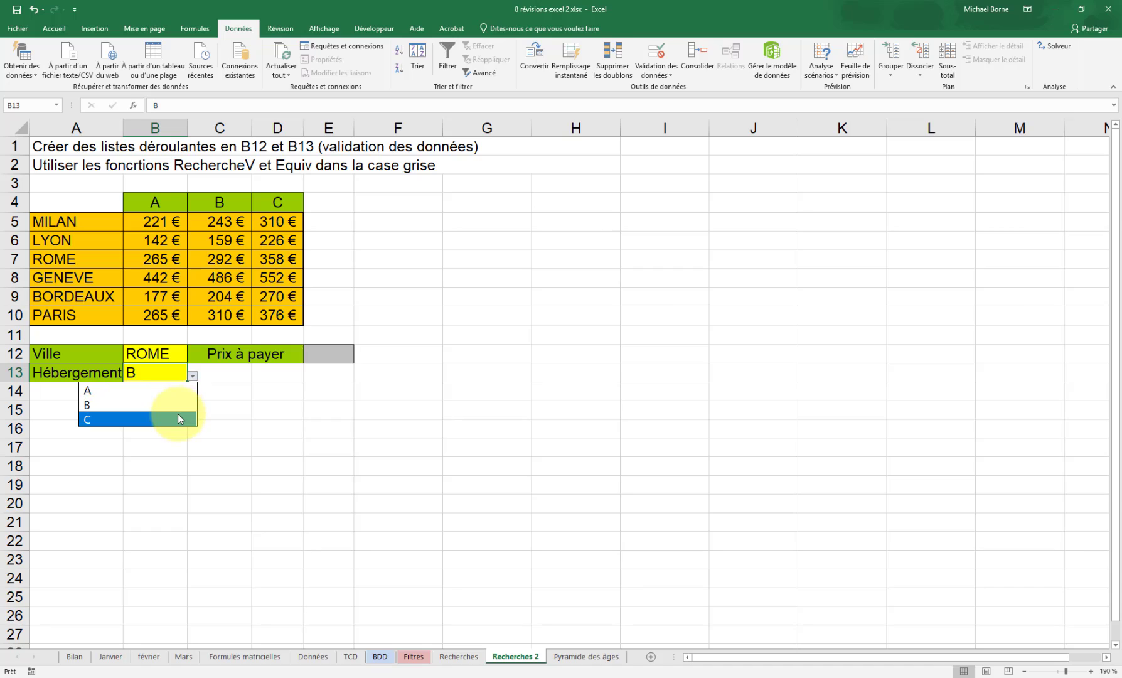
left_click(179, 418)
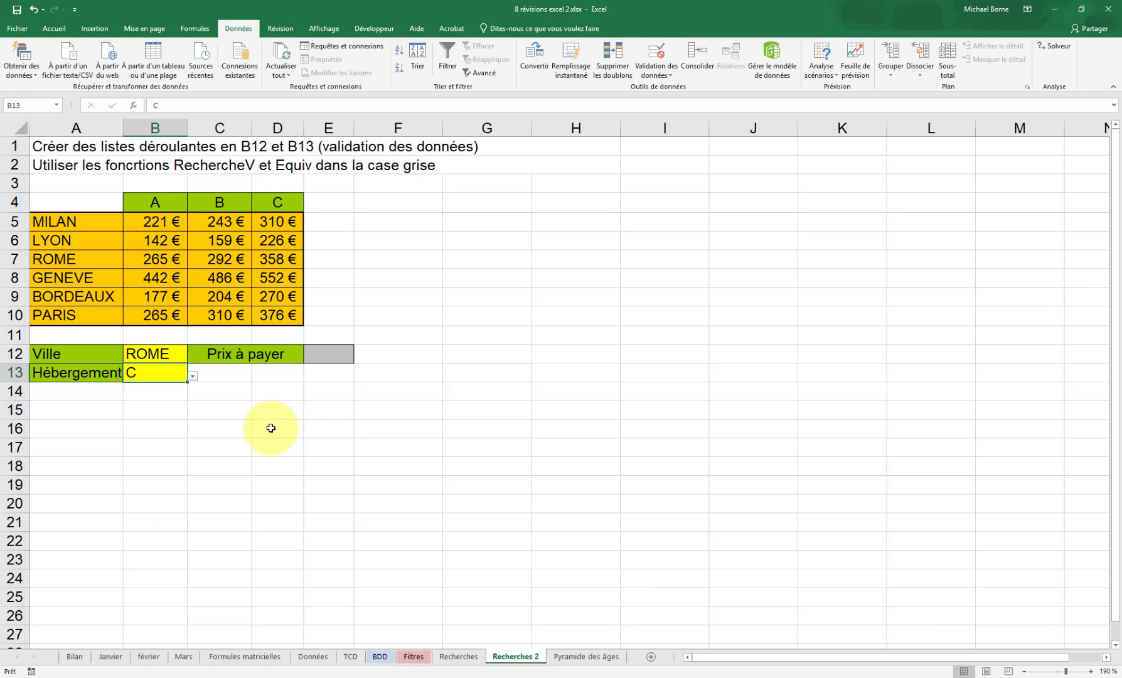
left_click(193, 375)
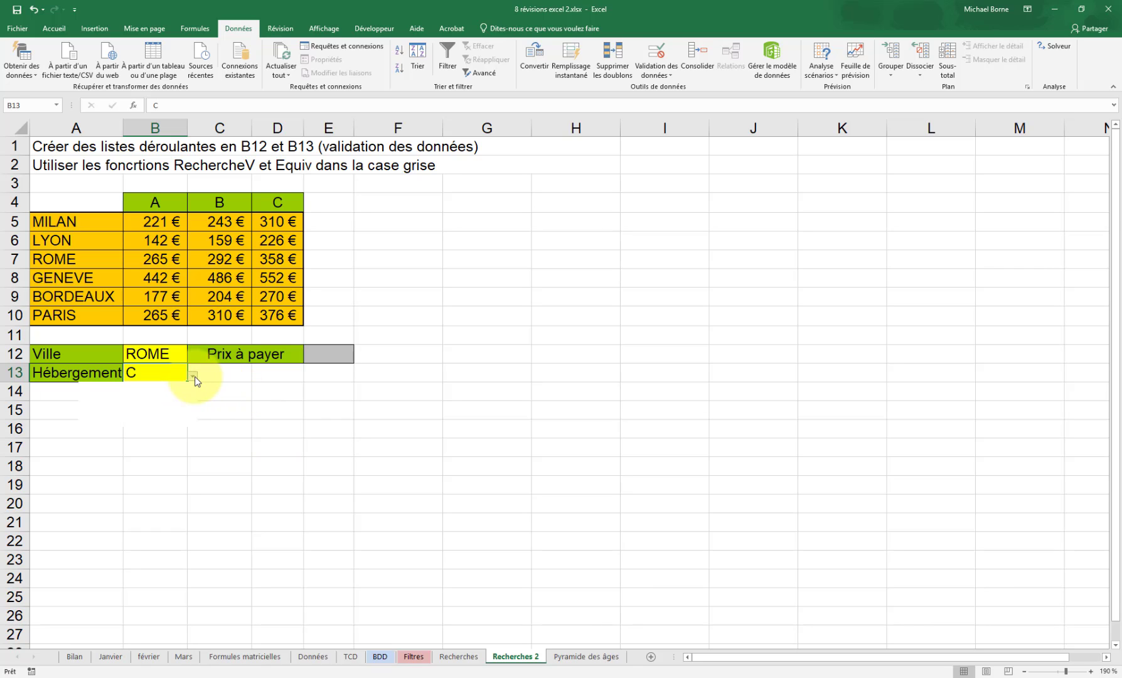
left_click(157, 406)
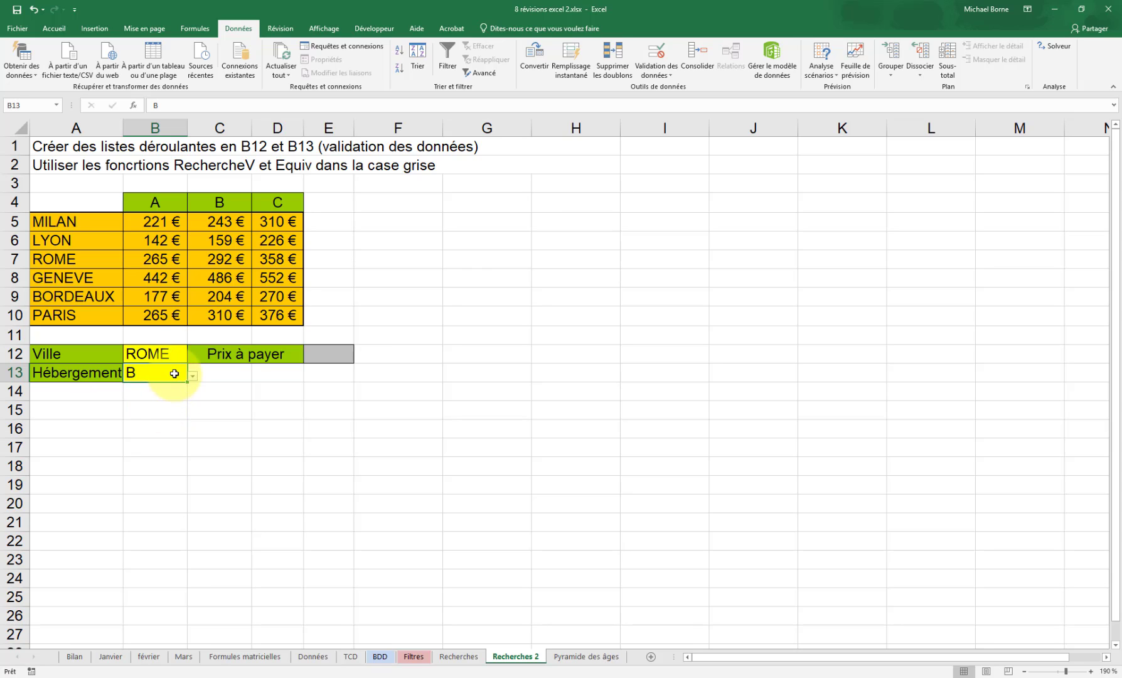
Fill the Hébergement cell B13 with red.
left_click(56, 28)
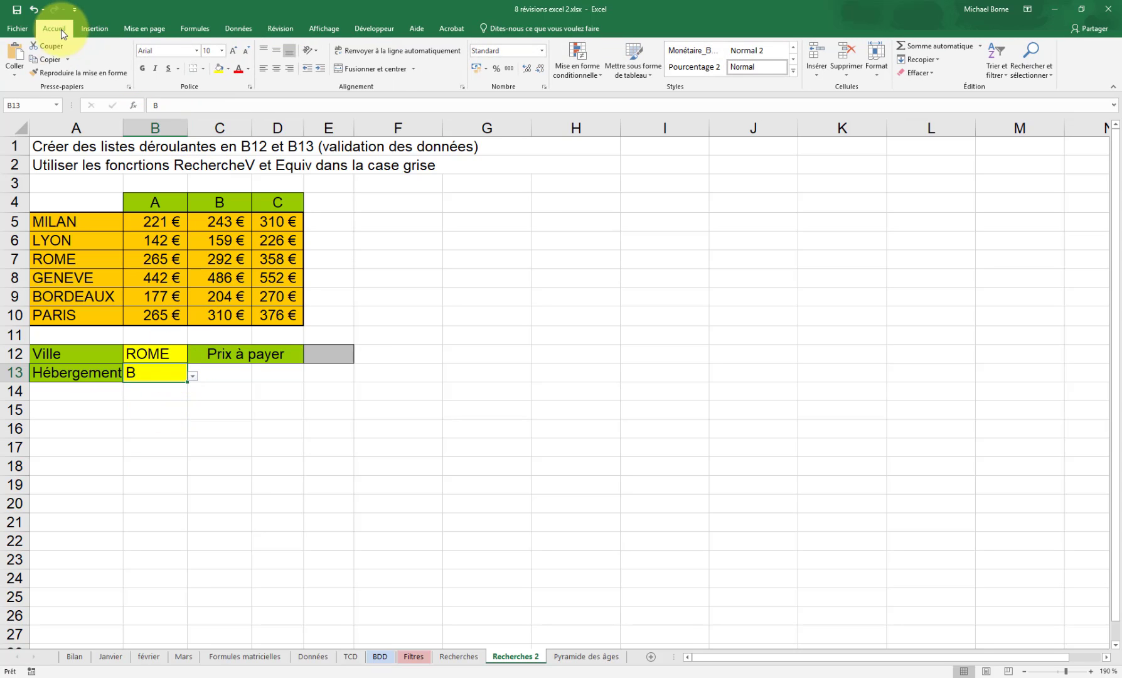
left_click(229, 69)
left_click(229, 161)
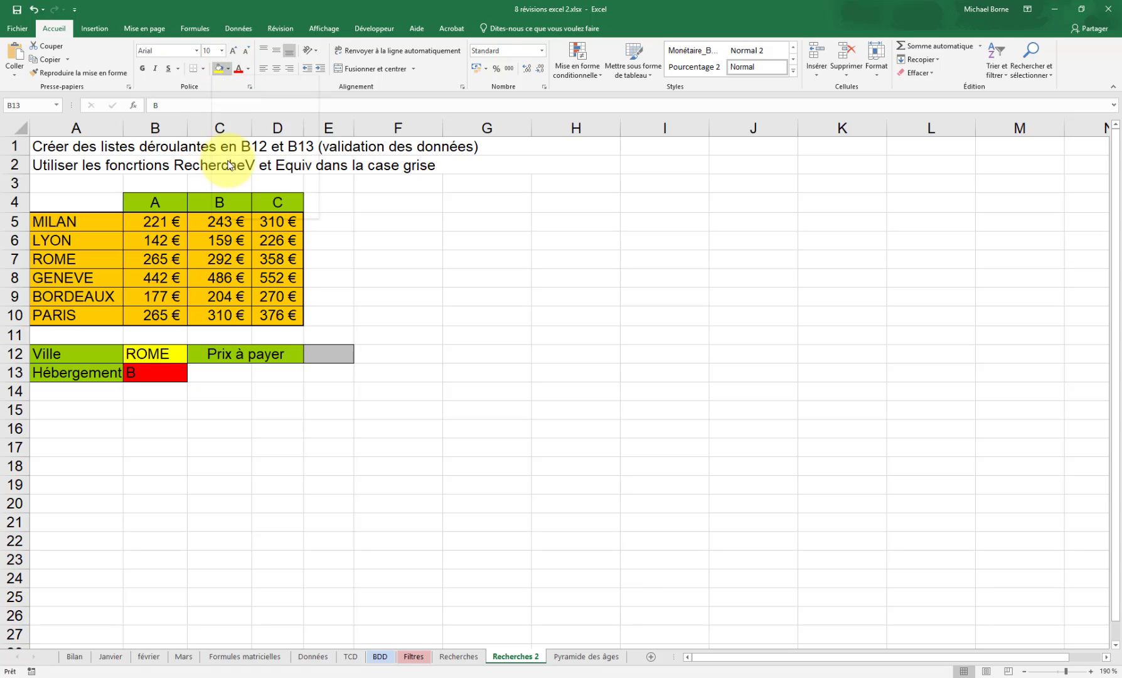
left_click(220, 412)
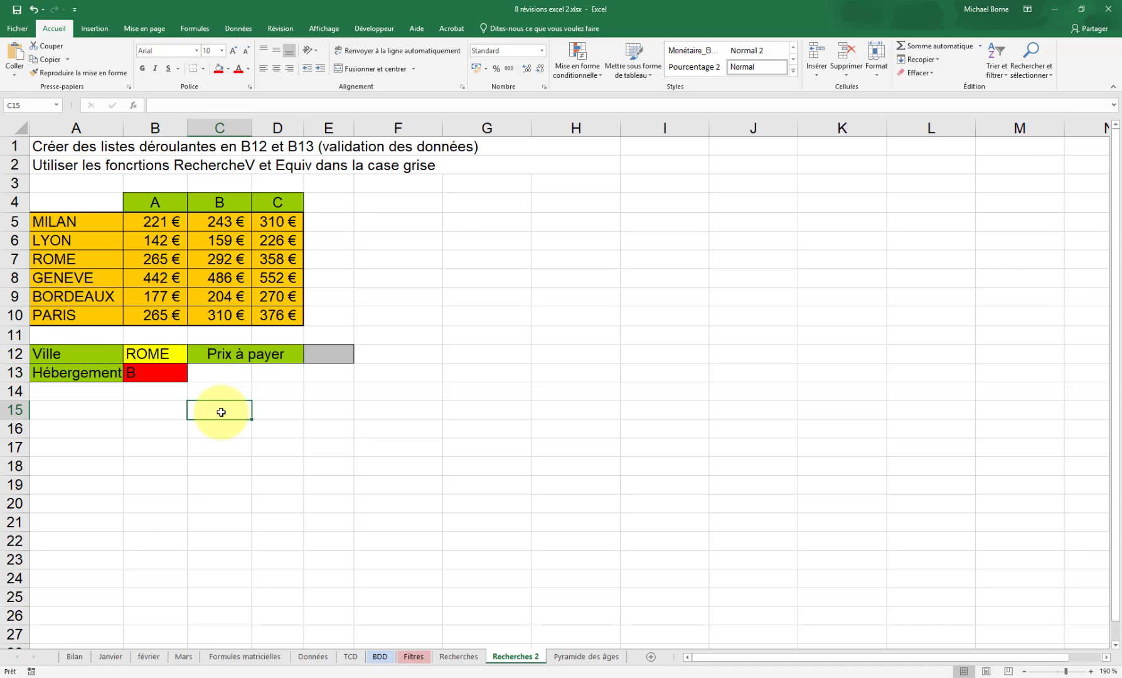
In the Prix à payer cell E12, enter a RECHERCHEV formula looking up B12 in A4:D10, returning column 3 with exact match FAUX.
left_click(330, 355)
type("=rech")
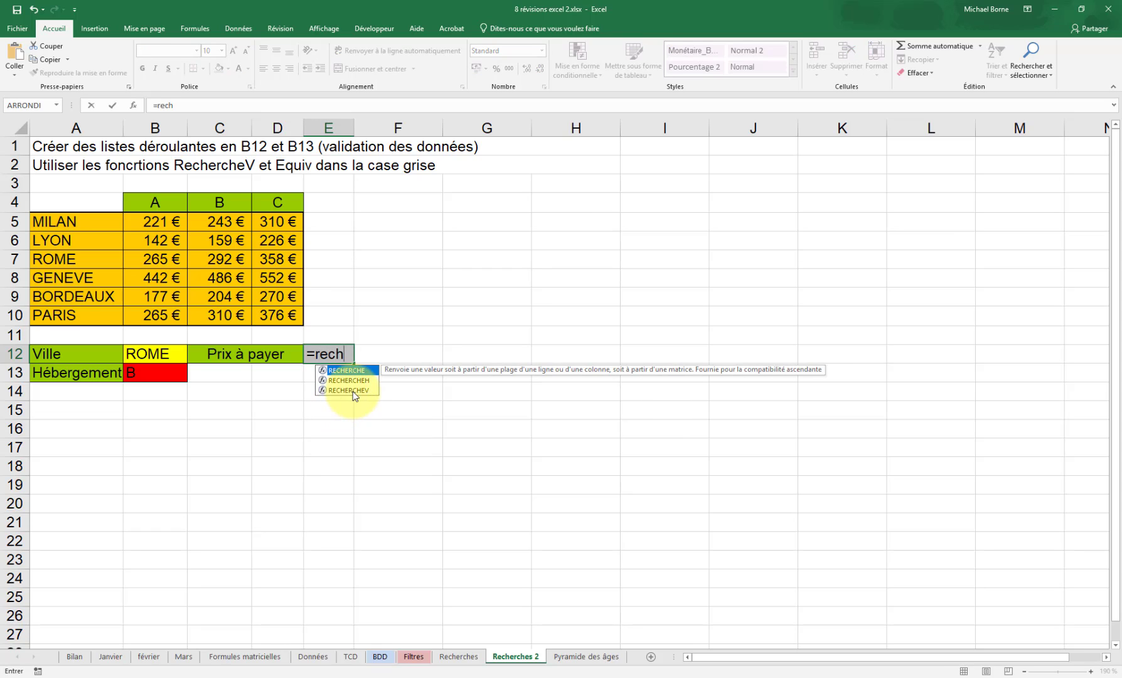
left_click(352, 389)
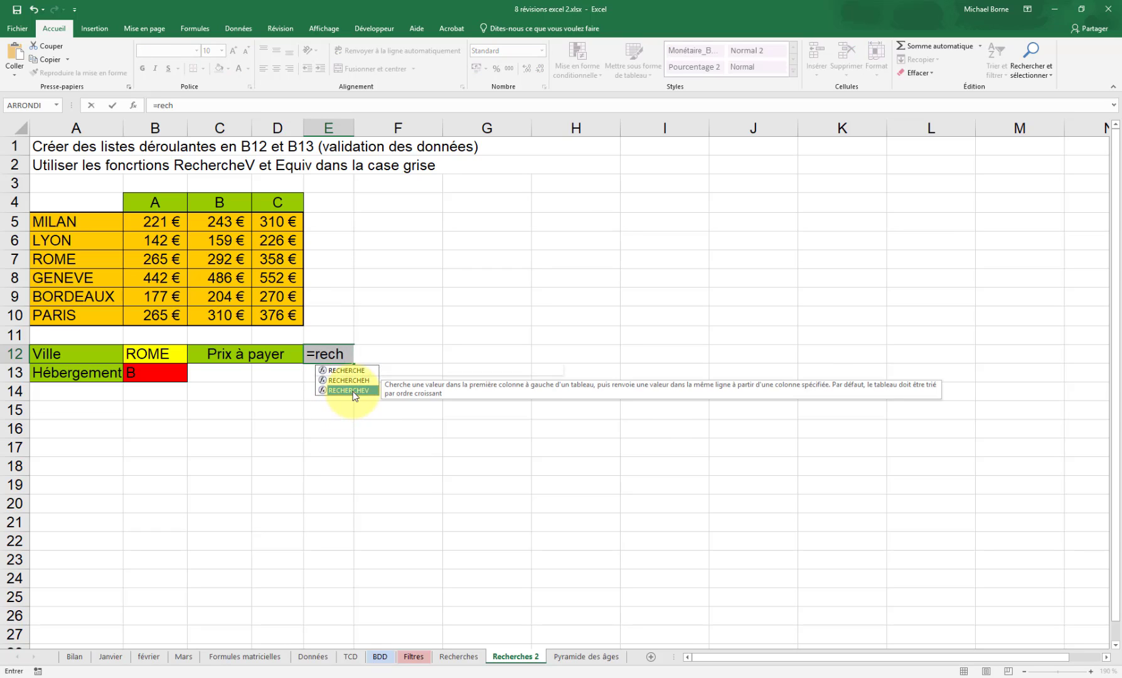
double_click(351, 390)
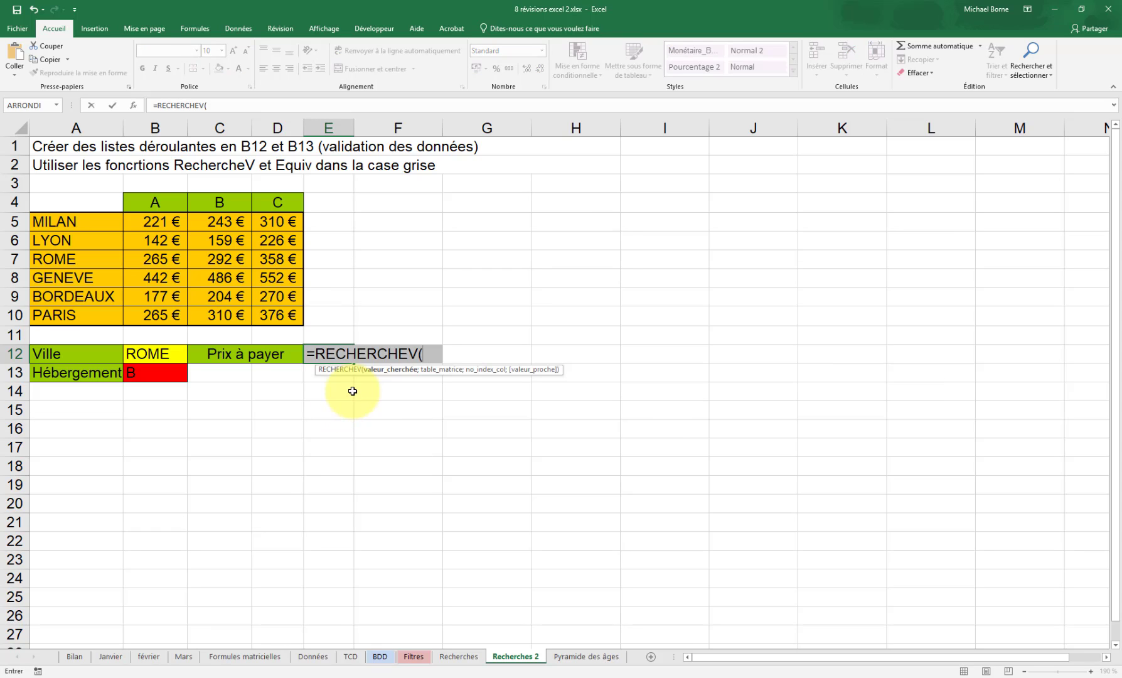
left_click(163, 356)
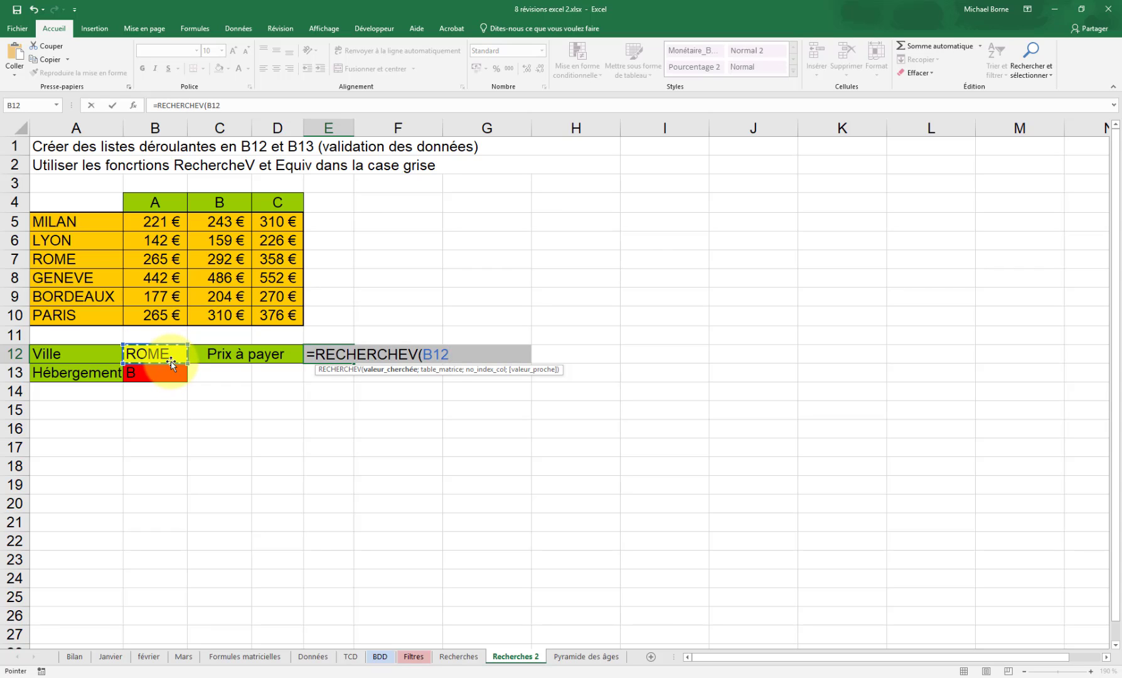
type(";")
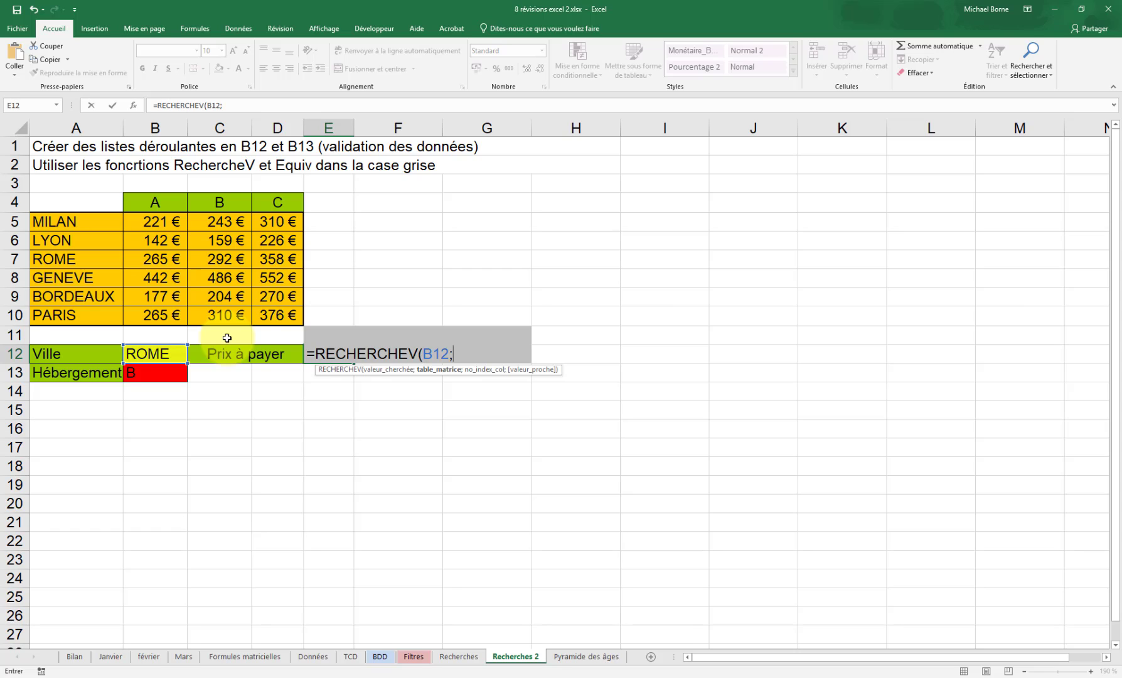
left_click_drag(78, 203, 258, 316)
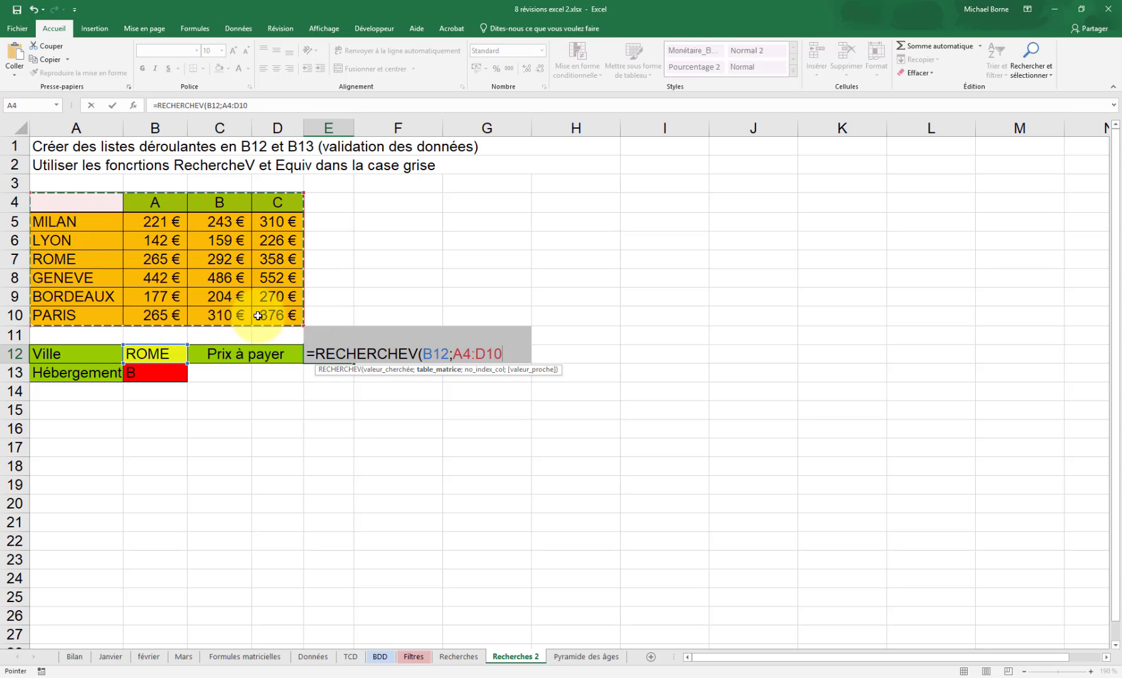
type(";")
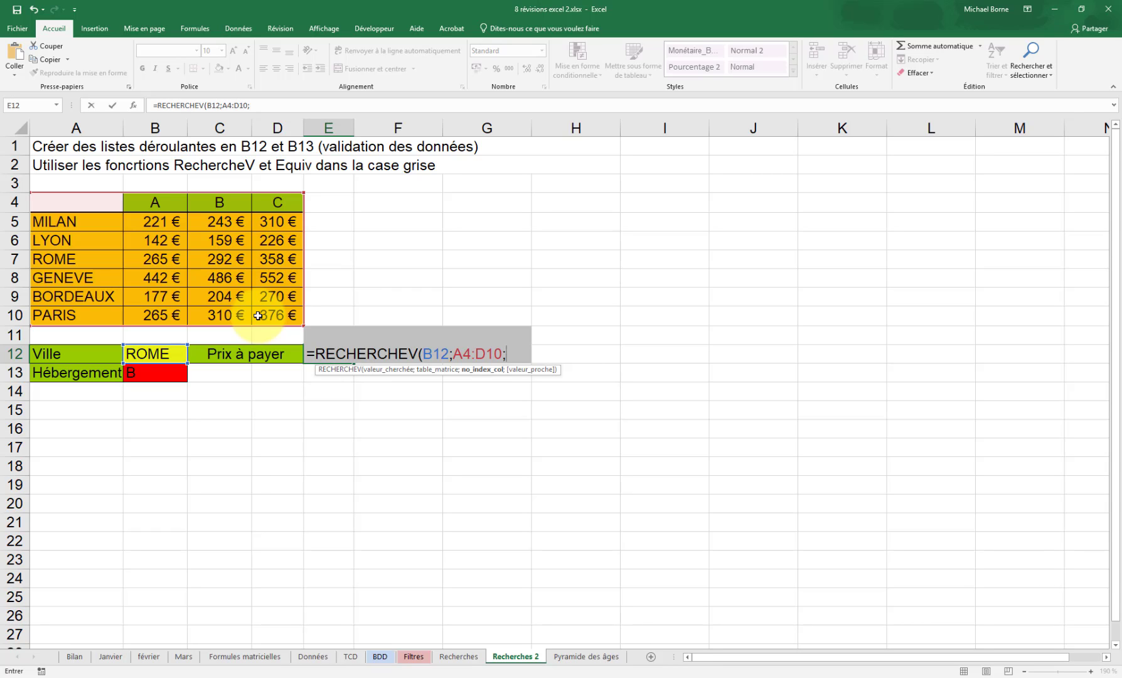
type("3")
type(";")
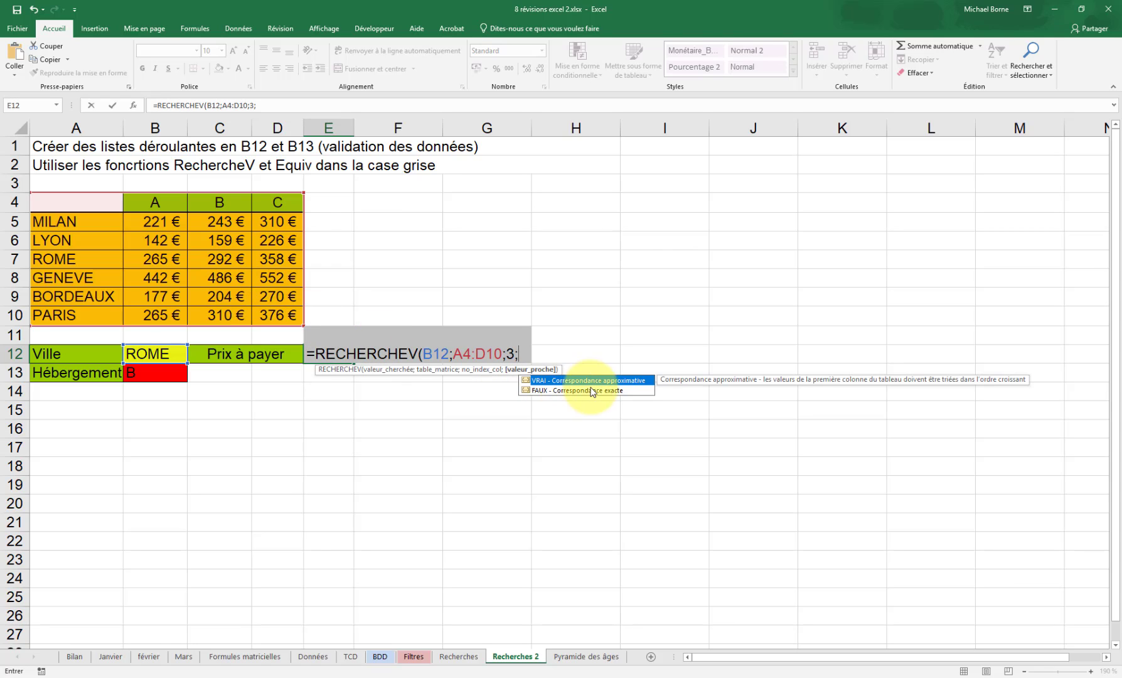
double_click(568, 390)
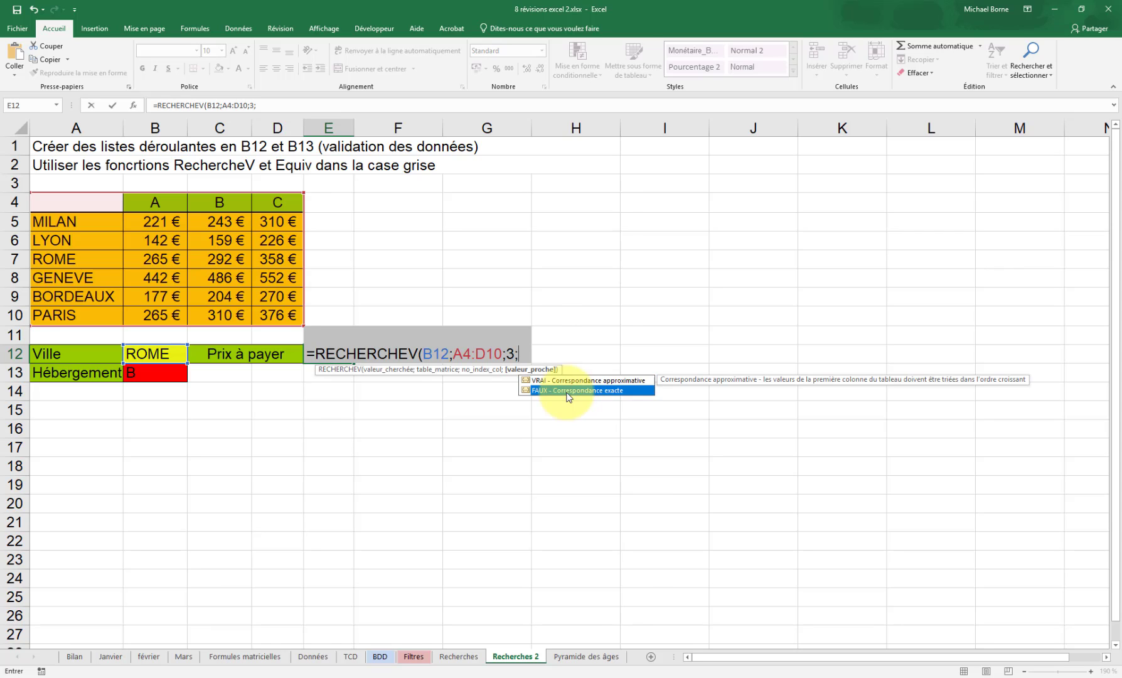
key("Return")
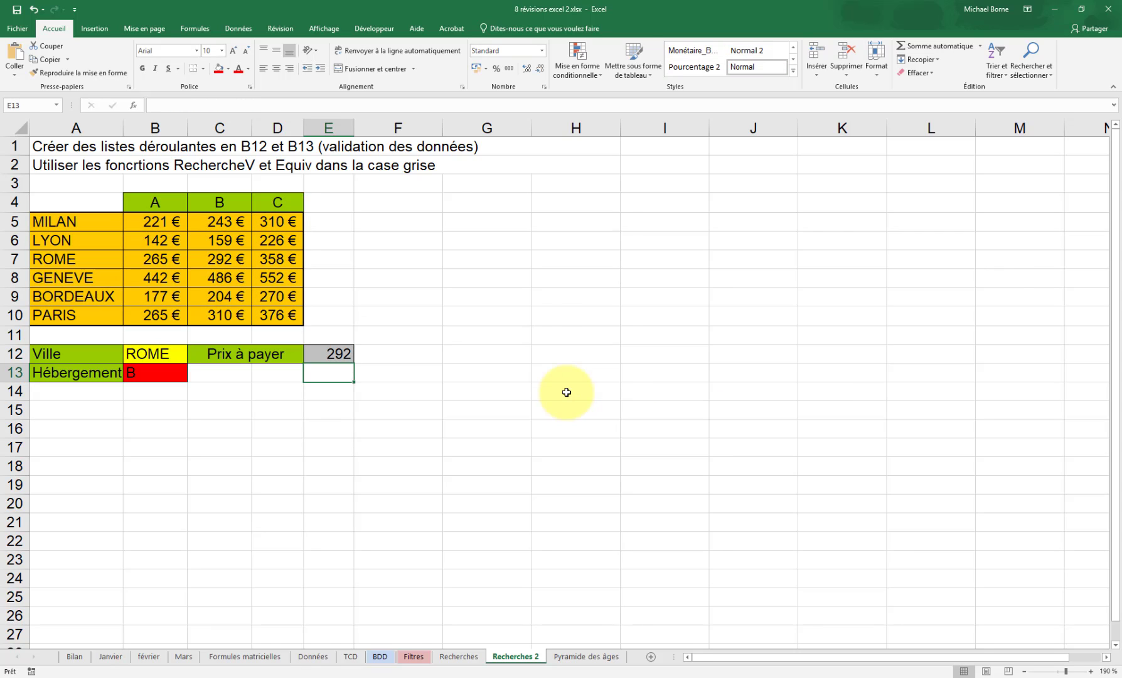
Test the price lookup by choosing LYON and then GENEVE from the Ville list in B12.
left_click(181, 355)
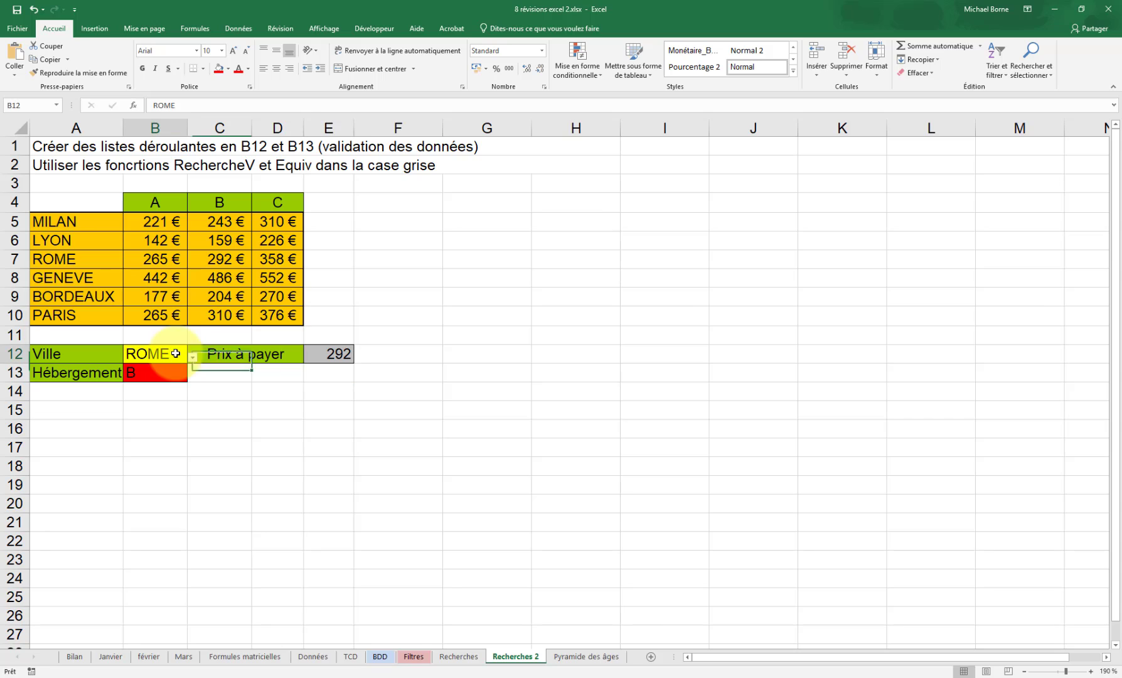
left_click(193, 359)
left_click(176, 386)
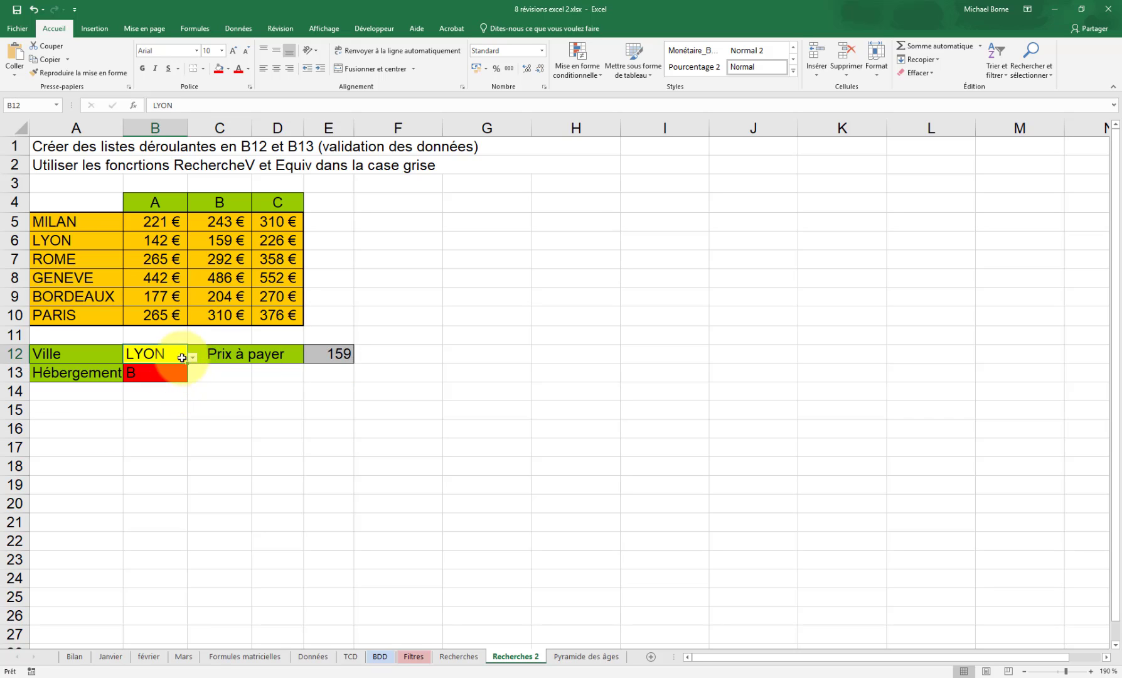
left_click(193, 358)
left_click(180, 417)
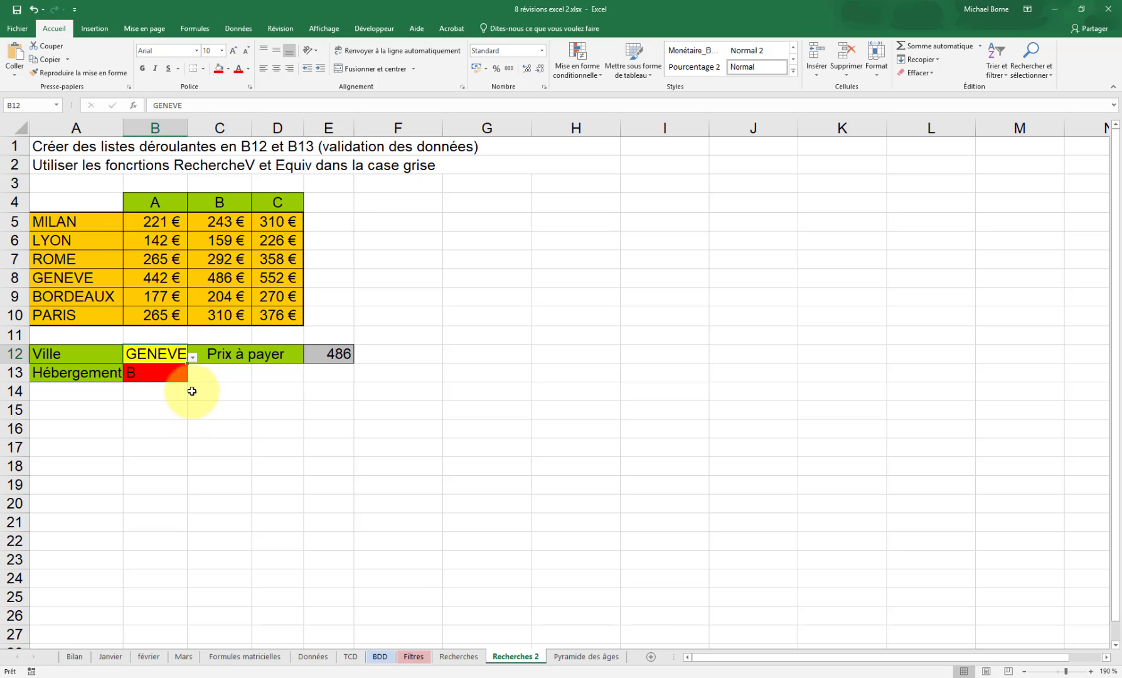
Choose A from the Hébergement list in B13 to check how the price formula responds.
left_click(181, 376)
left_click(192, 375)
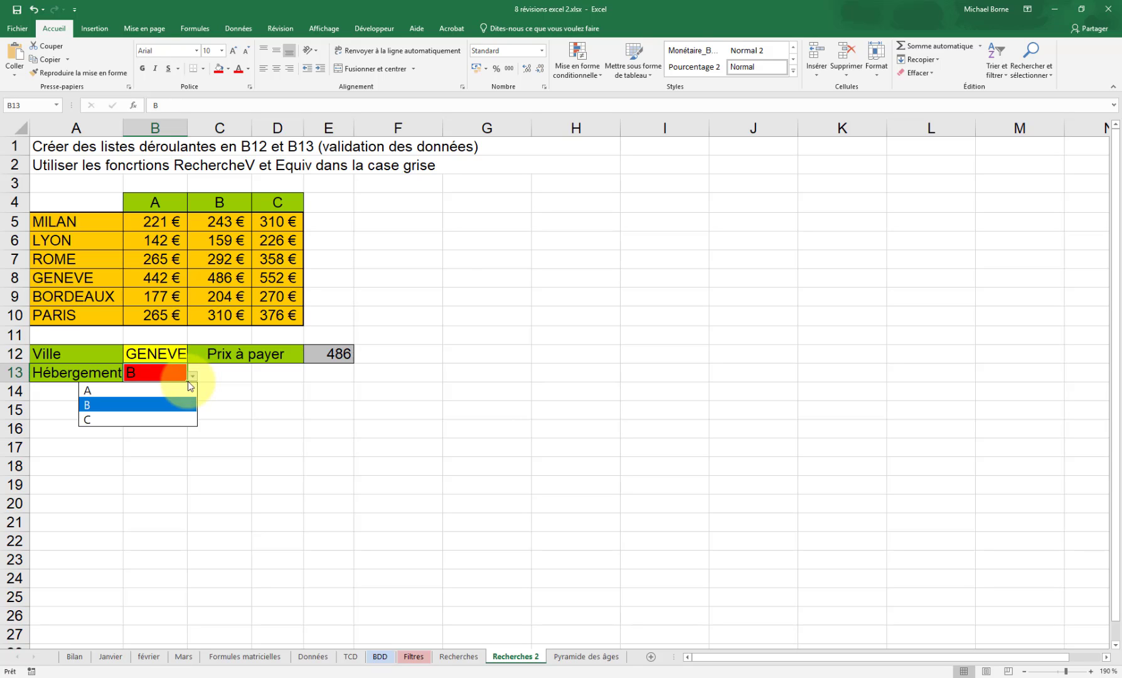
left_click(186, 389)
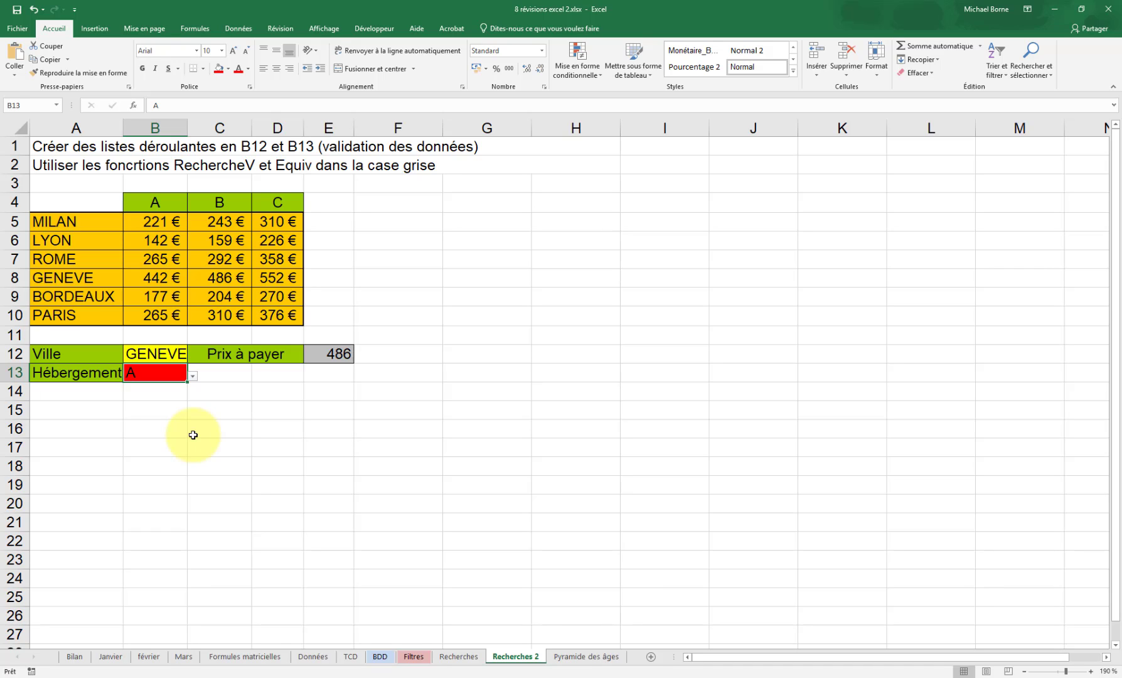
In cell F14, enter the formula =EQUIV(B13;A4:D4;0) to find the chosen Hébergement's column position.
left_click(393, 393)
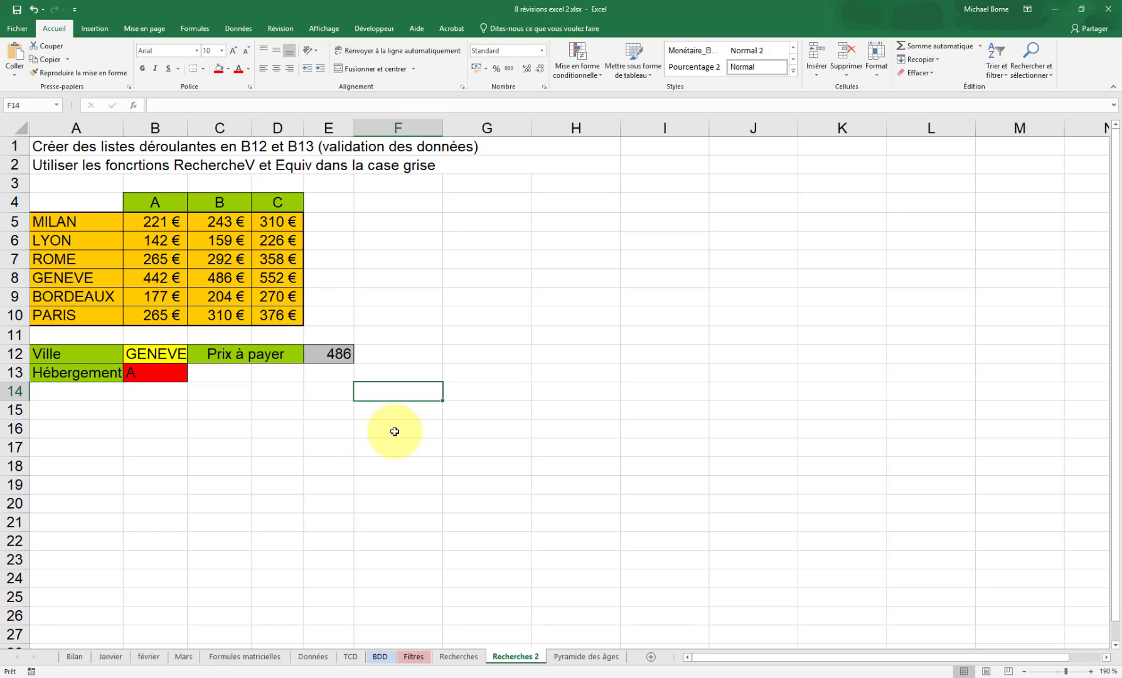
type("=equi")
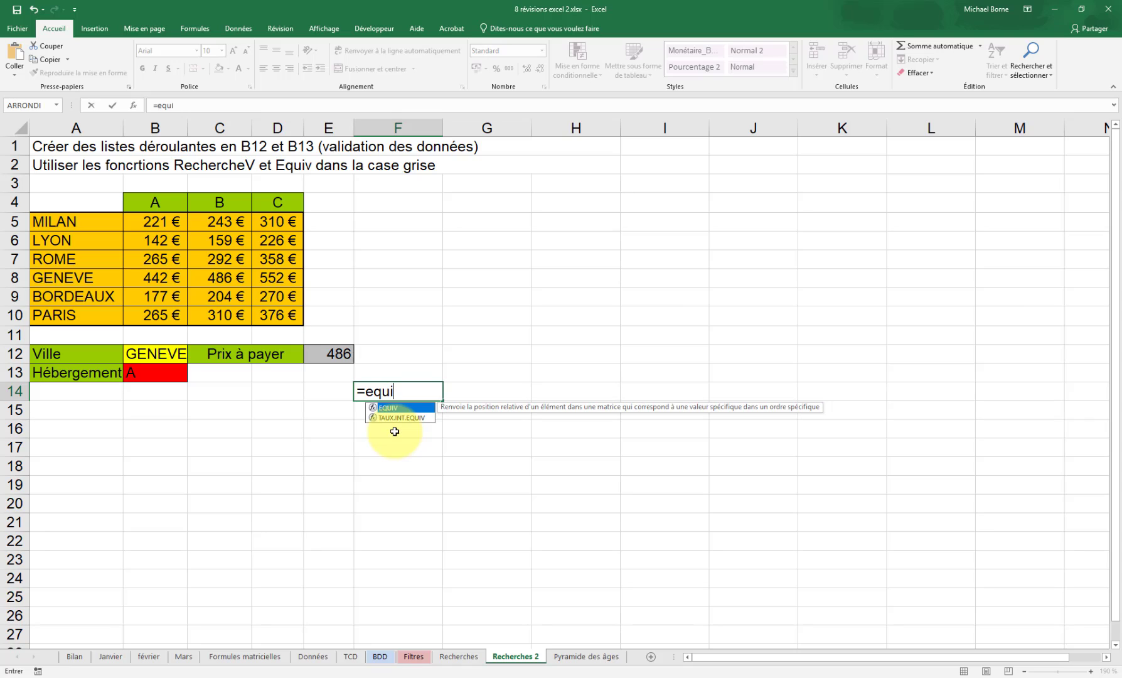
key("Tab")
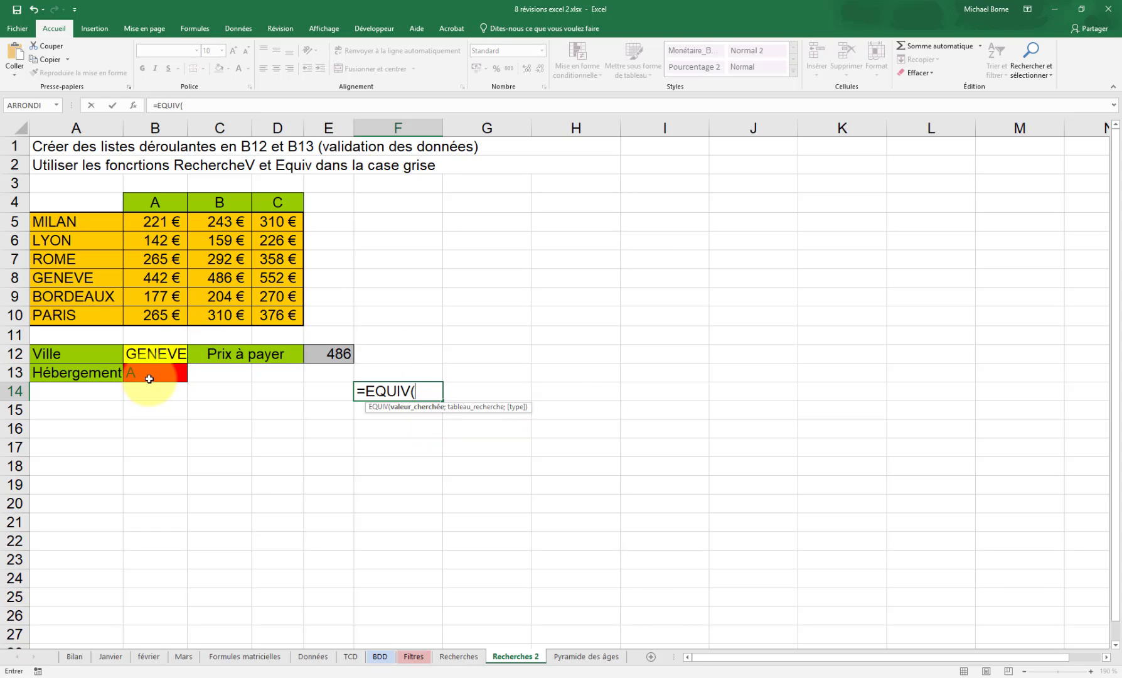
left_click(155, 378)
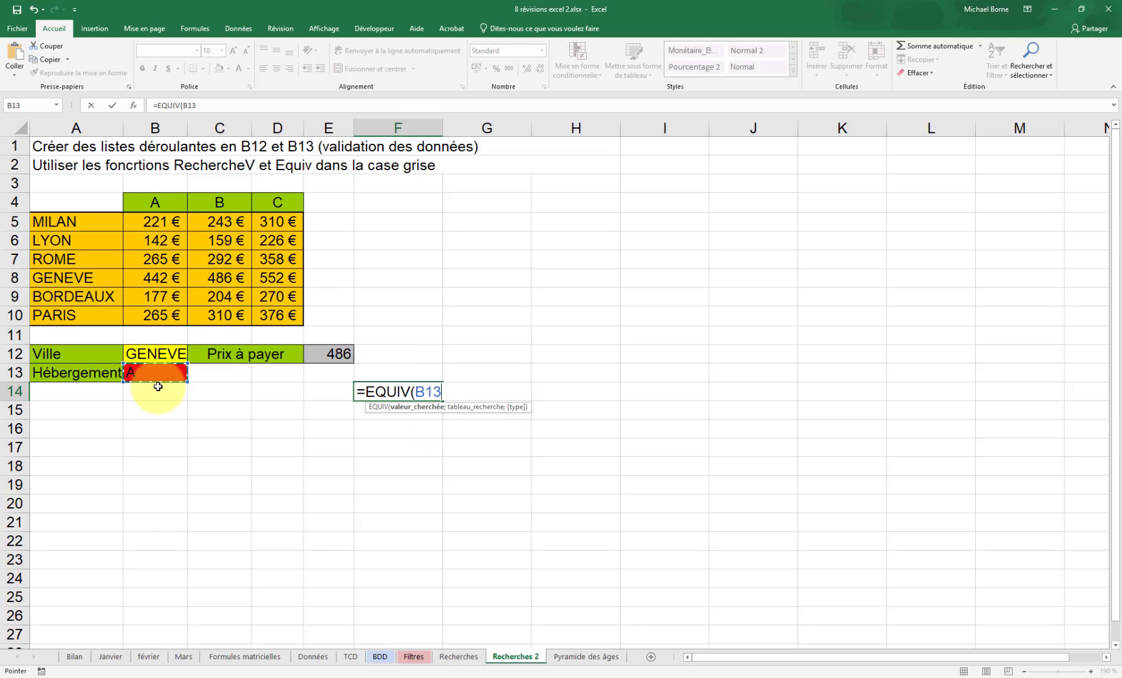
type(";")
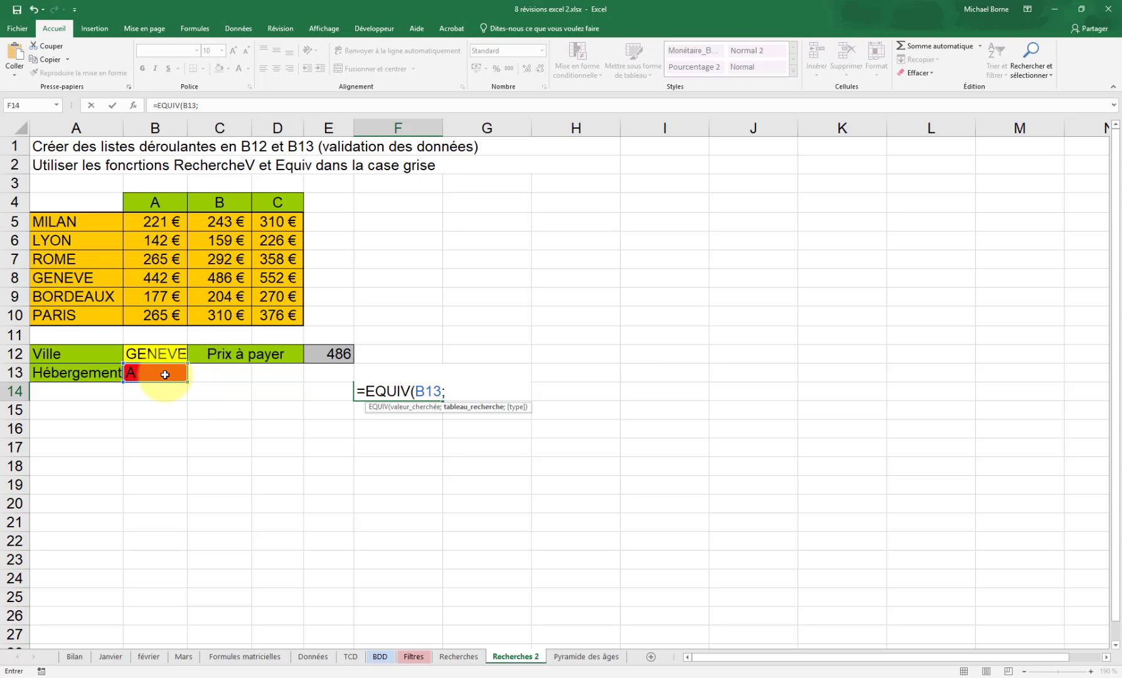
left_click(87, 201)
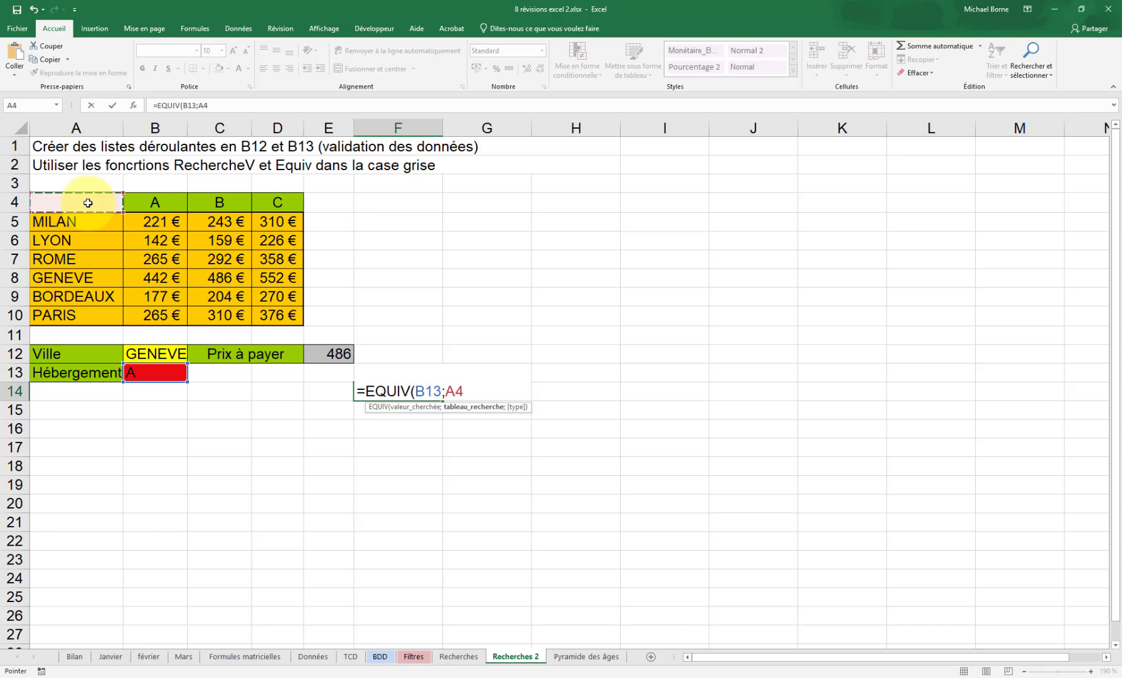
left_click_drag(125, 202, 270, 209)
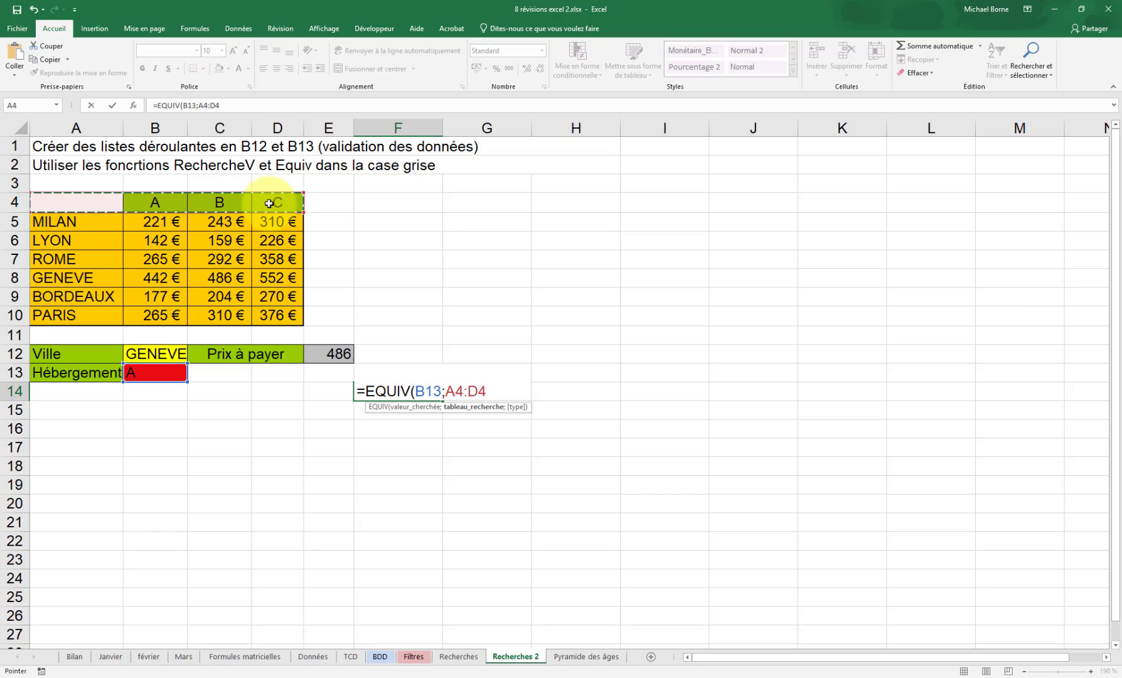
type(";")
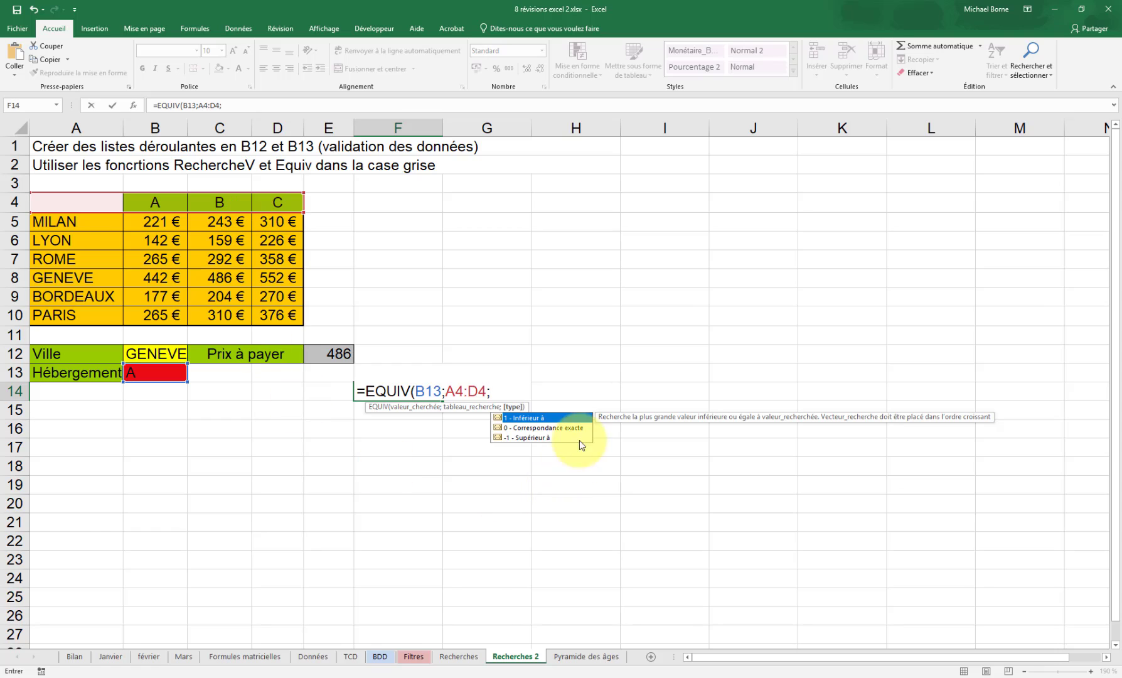
left_click(556, 429)
double_click(556, 429)
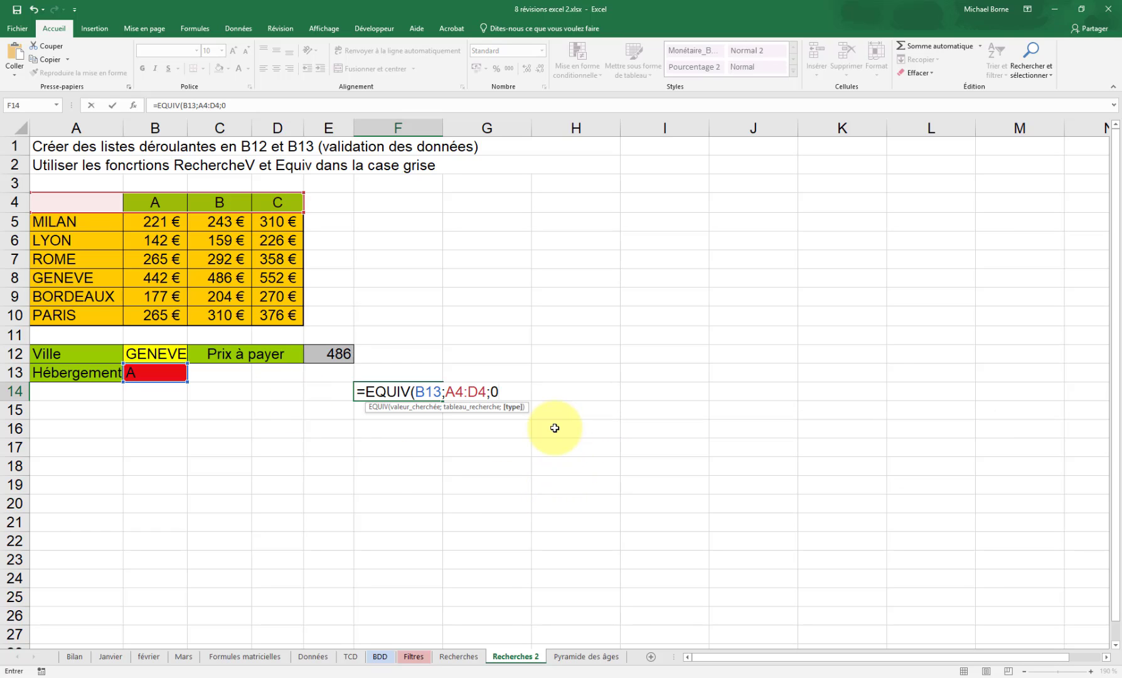
type(")")
key("Return")
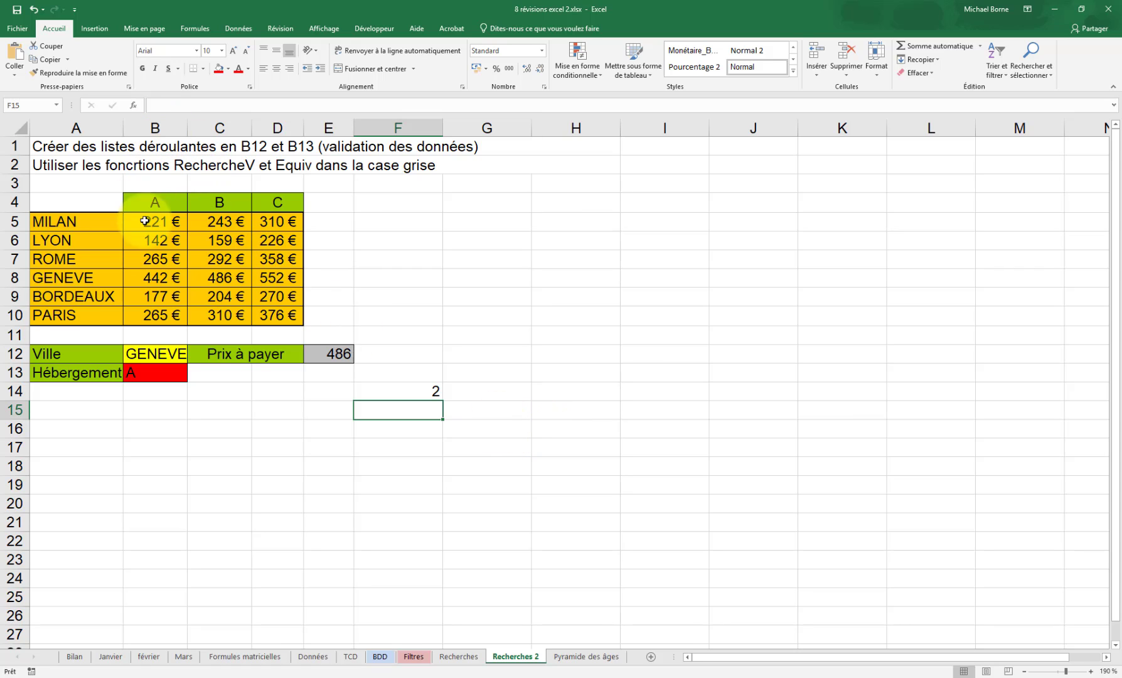
Test the EQUIV formula by choosing B and then C from the Hébergement list in B13.
left_click(155, 370)
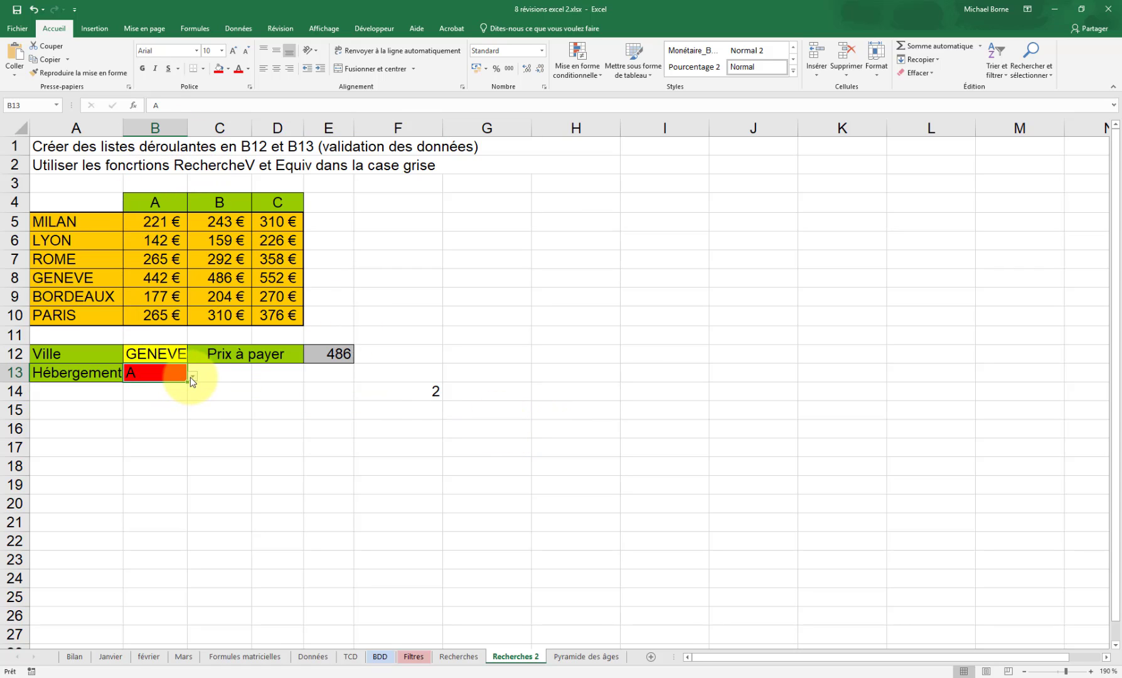
left_click(193, 375)
left_click(175, 405)
left_click(193, 375)
left_click(192, 417)
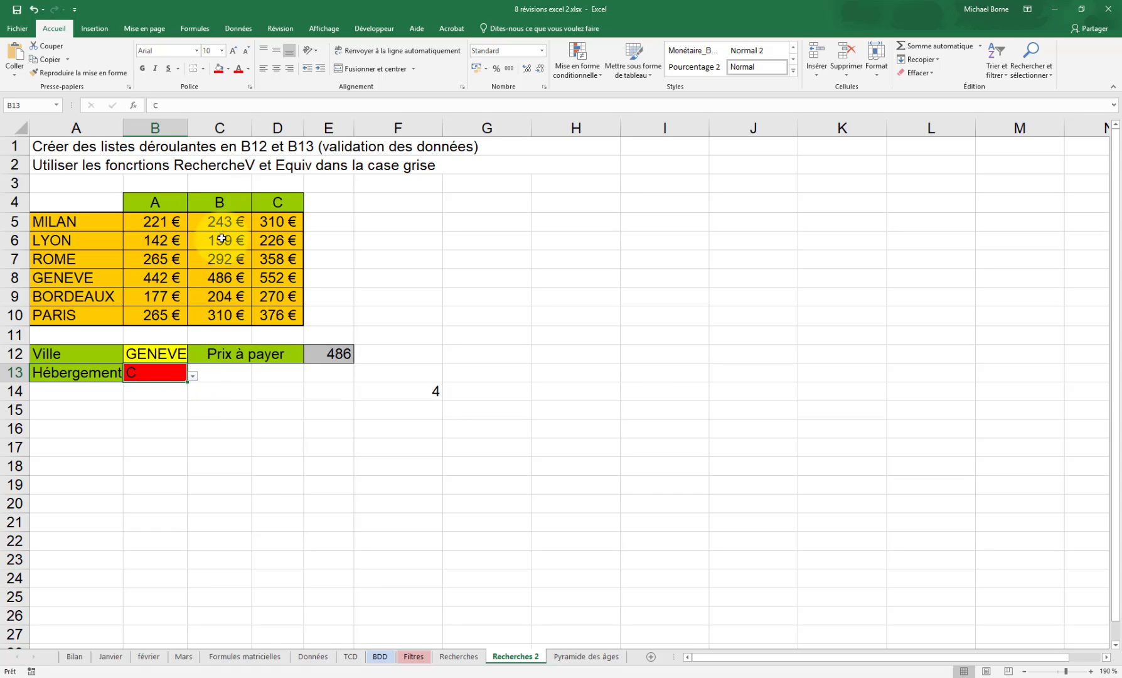
Copy the EQUIV(B13;A4:D4;0) expression from F14 and put it in place of column number 3 in the E12 RECHERCHEV formula.
left_click(404, 393)
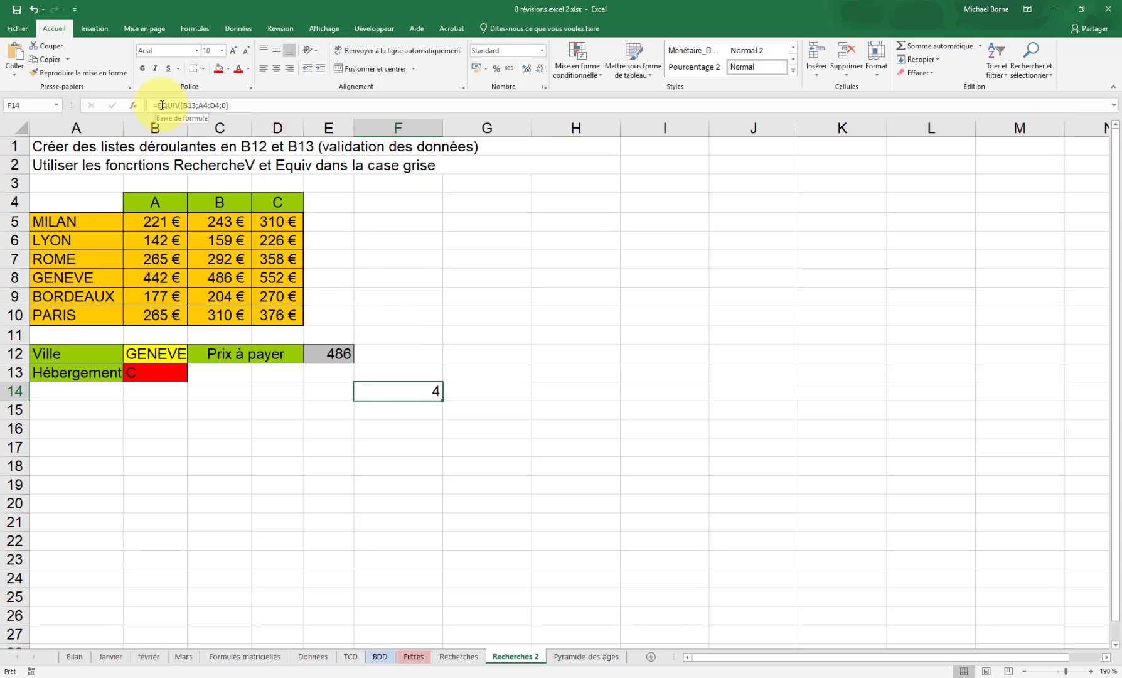
left_click_drag(158, 105, 260, 104)
key("ctrl+c")
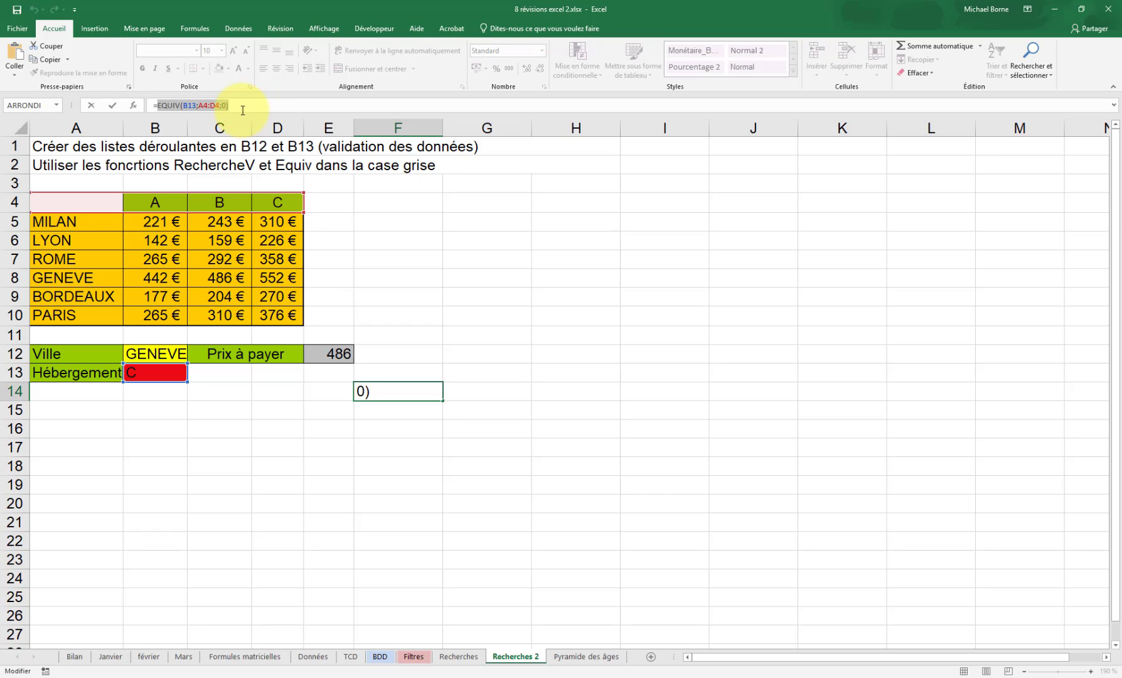
key("Escape")
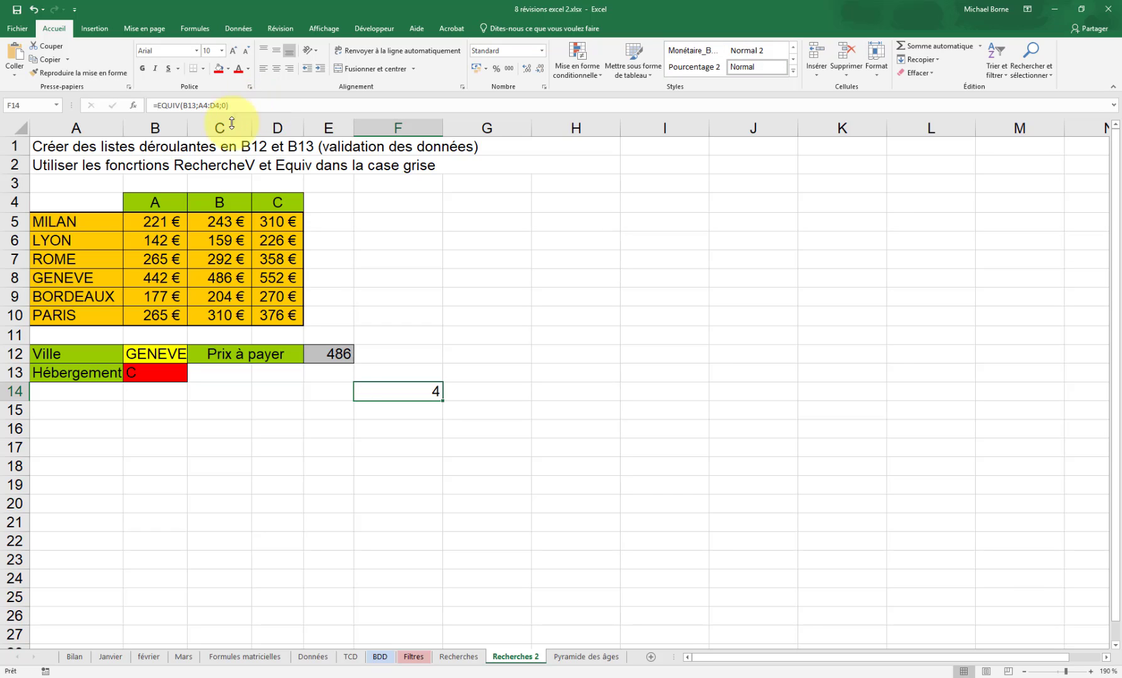
left_click(324, 356)
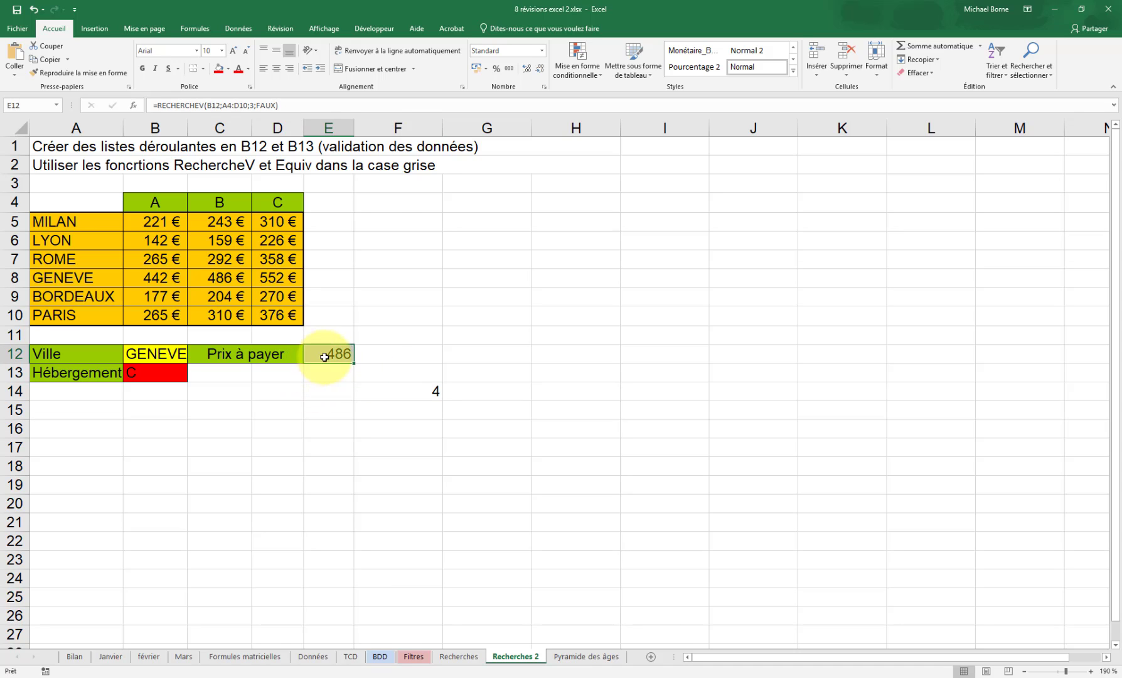
double_click(323, 354)
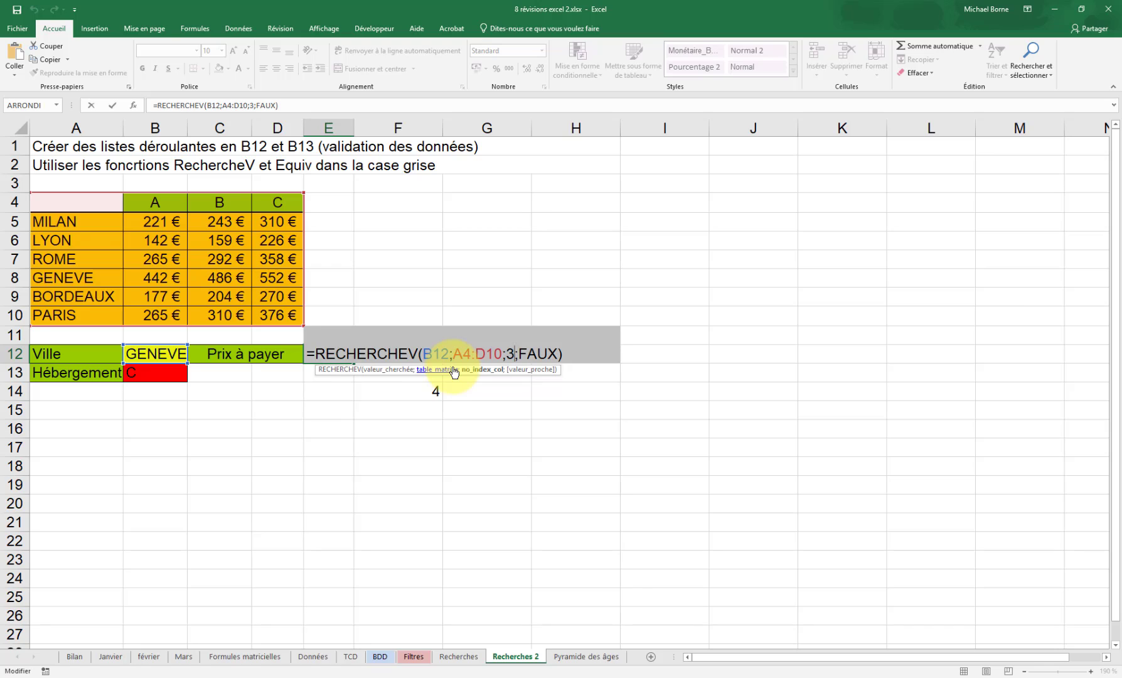
key("BackSpace")
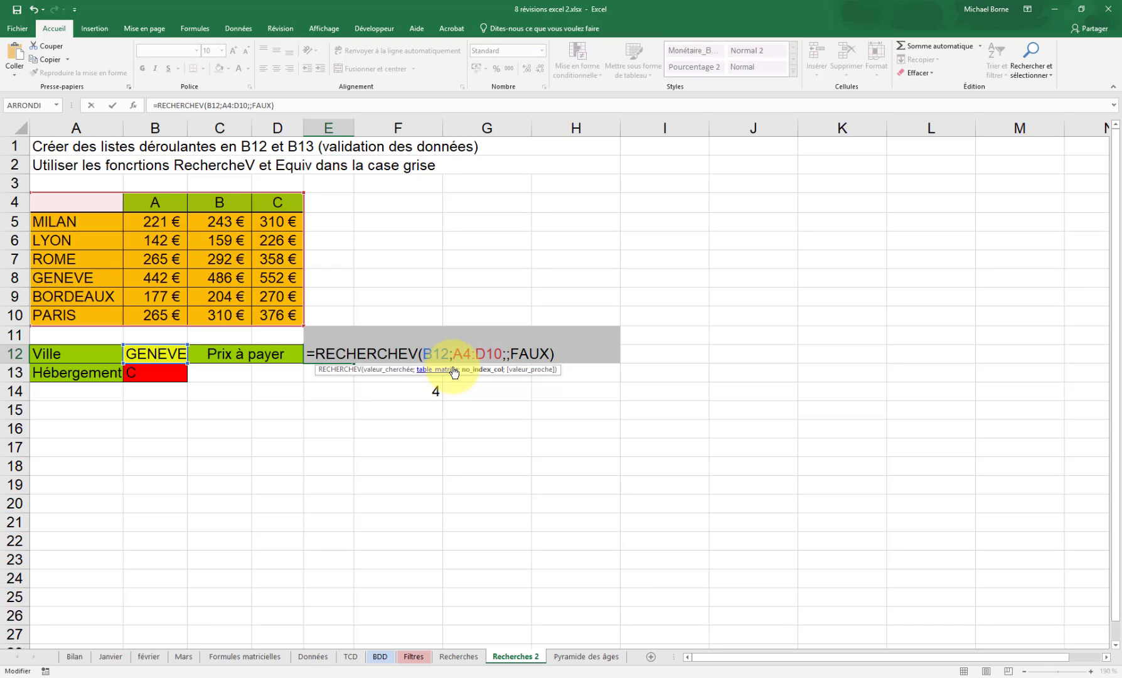
key("ctrl+v")
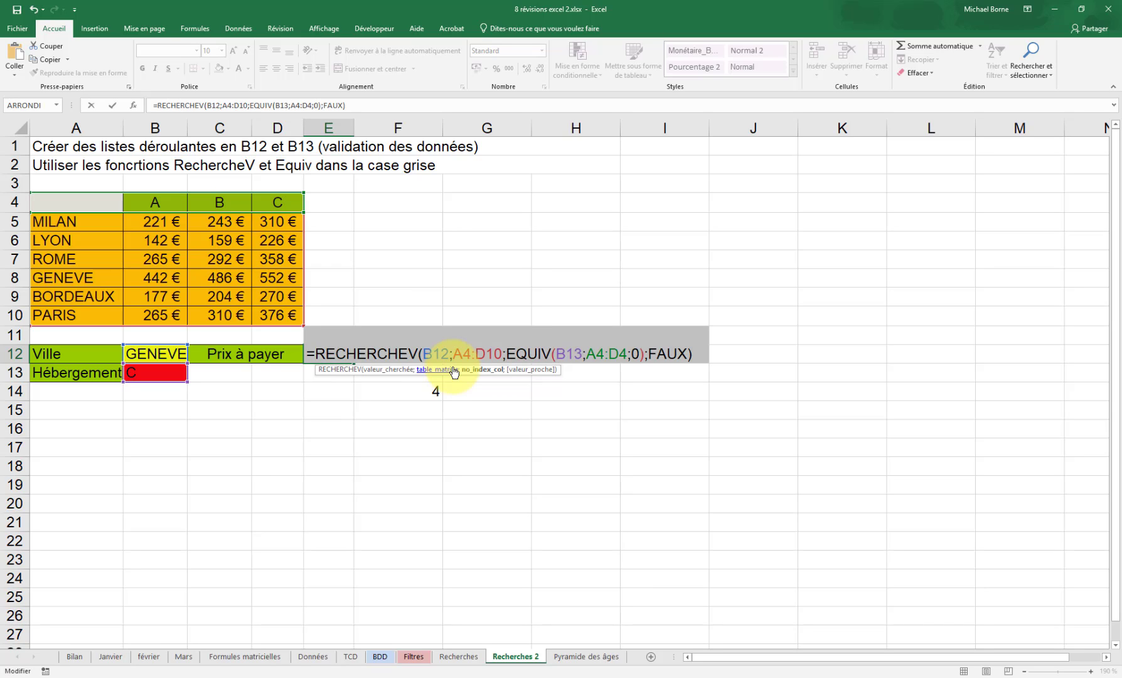
key("Return")
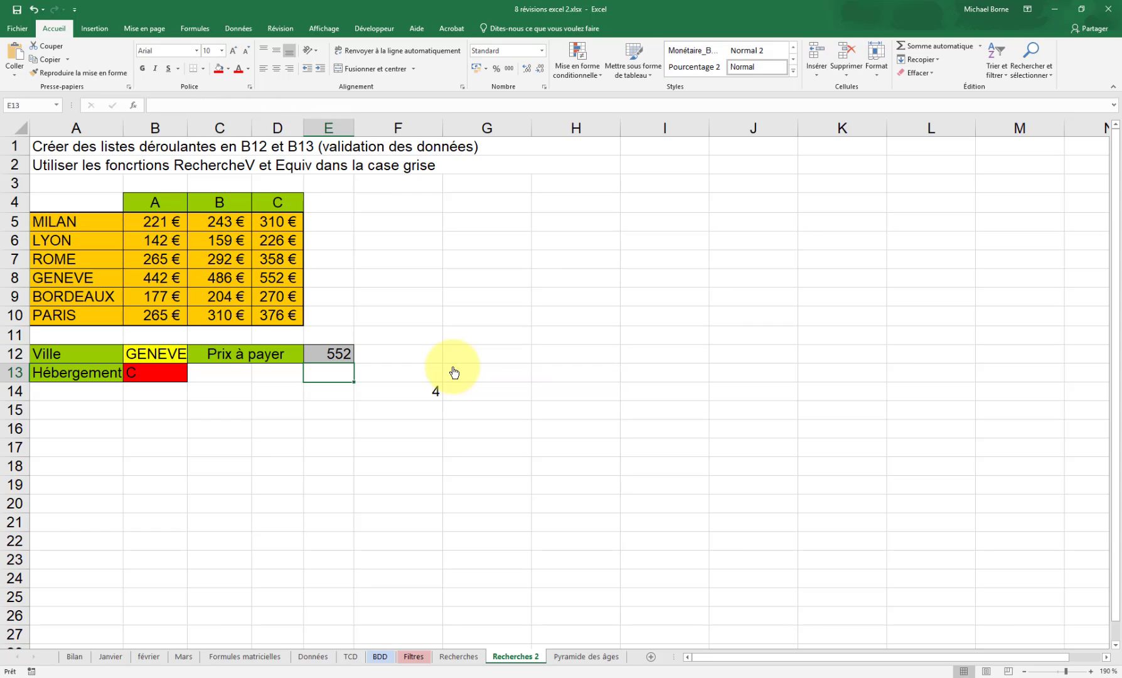
Test the combined price formula by choosing LYON in B12 and B in B13, and check the matching price in C6.
left_click(175, 356)
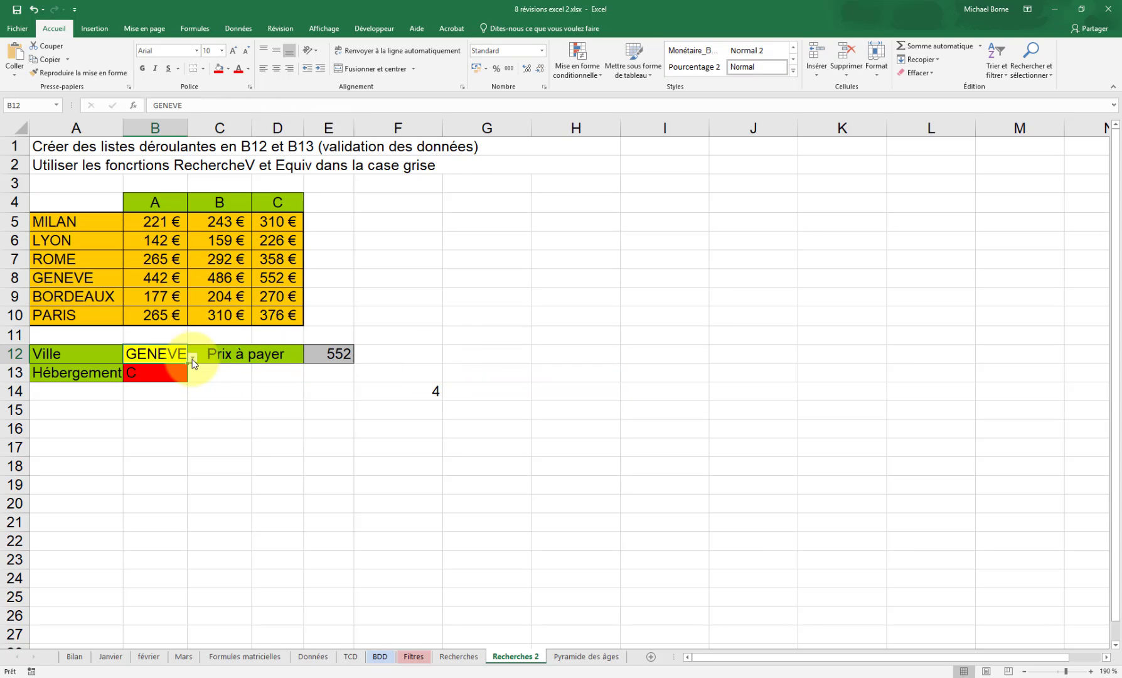
left_click(193, 357)
left_click(165, 389)
left_click(179, 372)
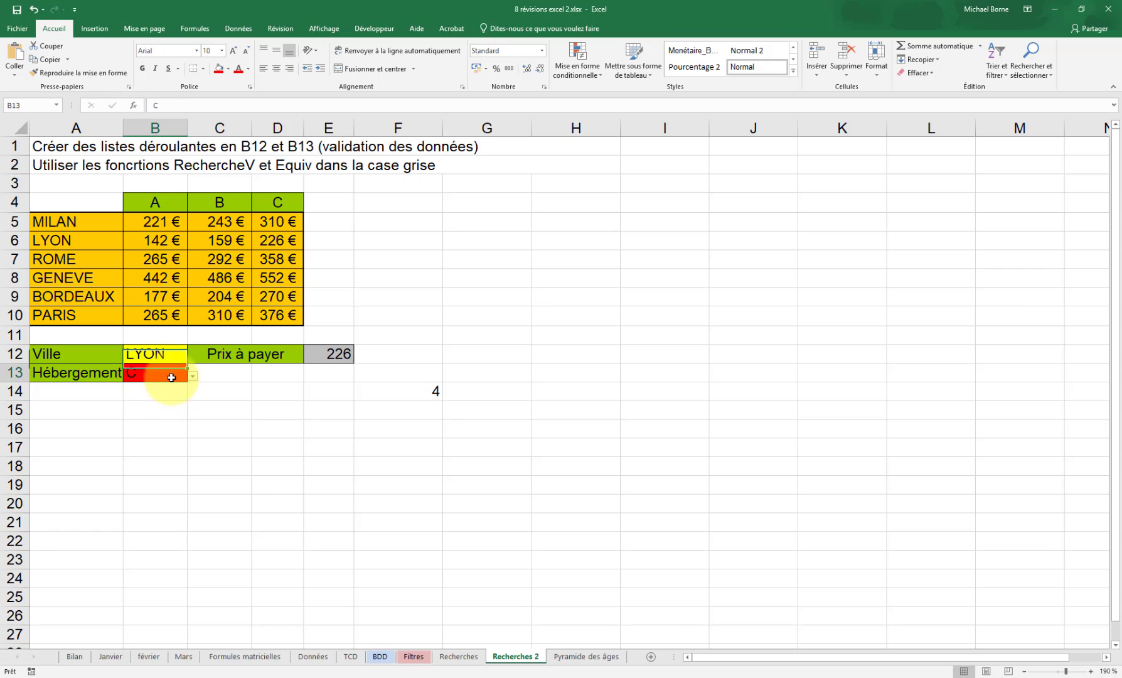
left_click(193, 375)
left_click(168, 409)
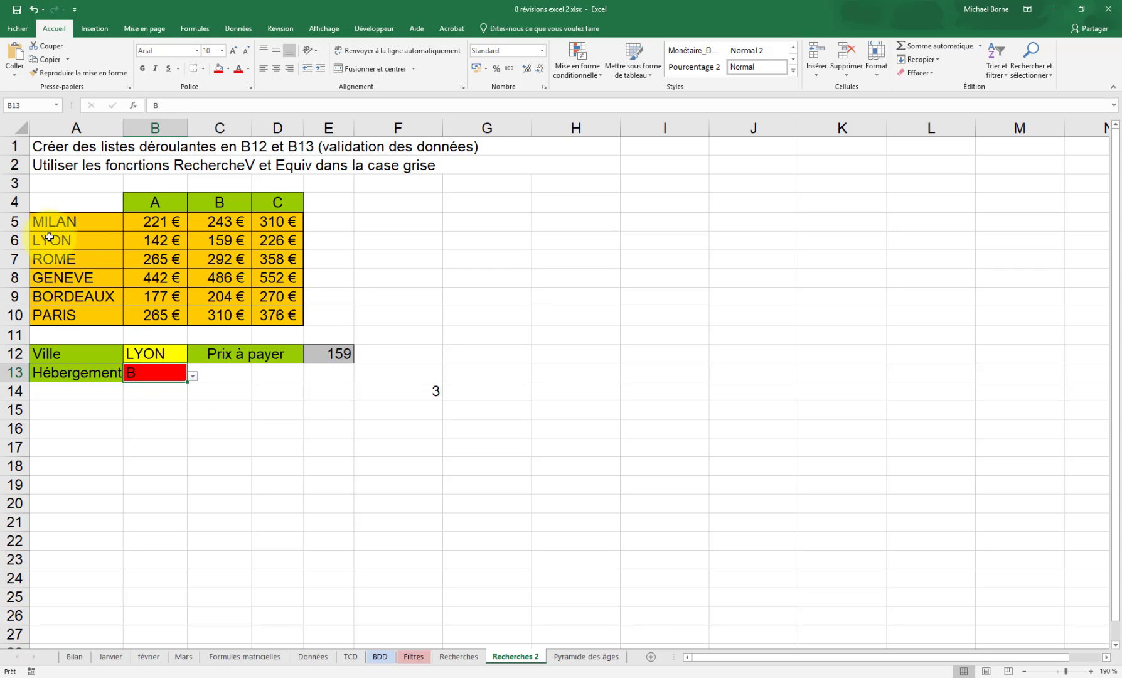
left_click(14, 242)
left_click(217, 245)
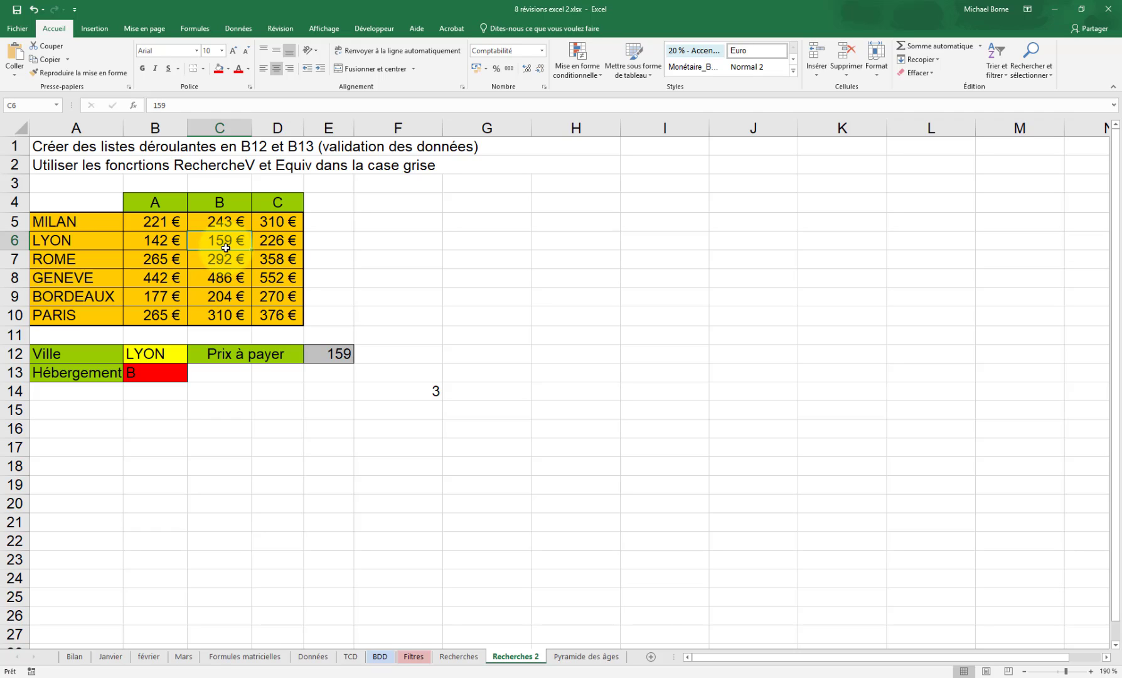
On the Pyramide des âges sheet, enter =-C4 in D4 and fill the formula down to D13.
key("ctrl+Page_Down")
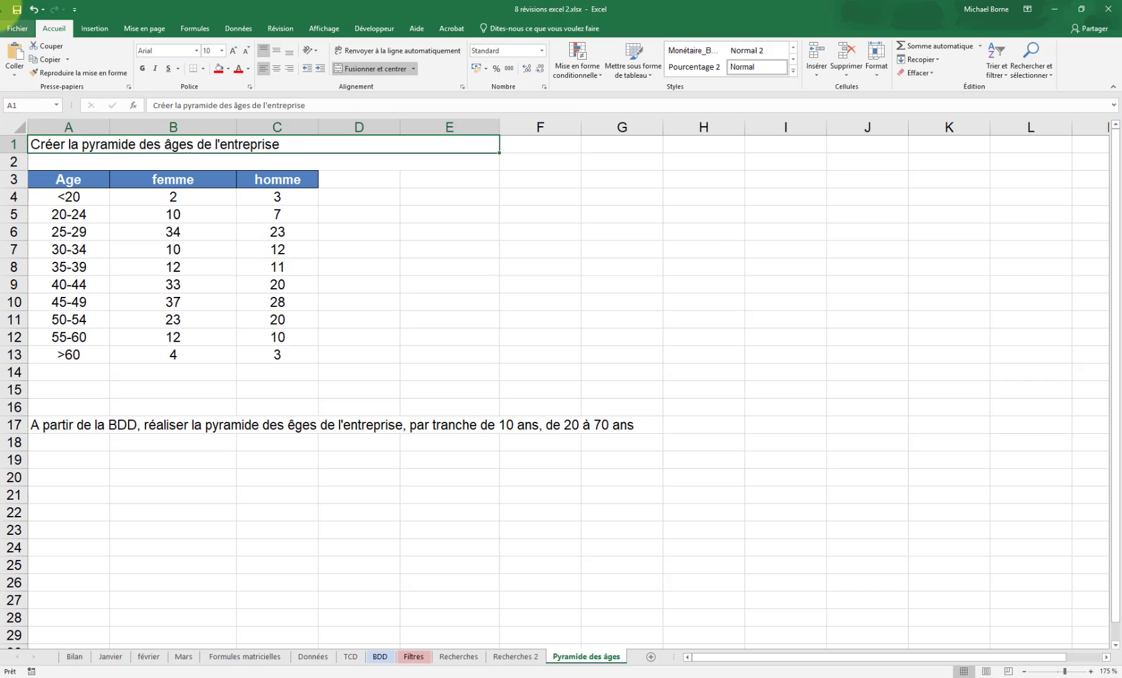
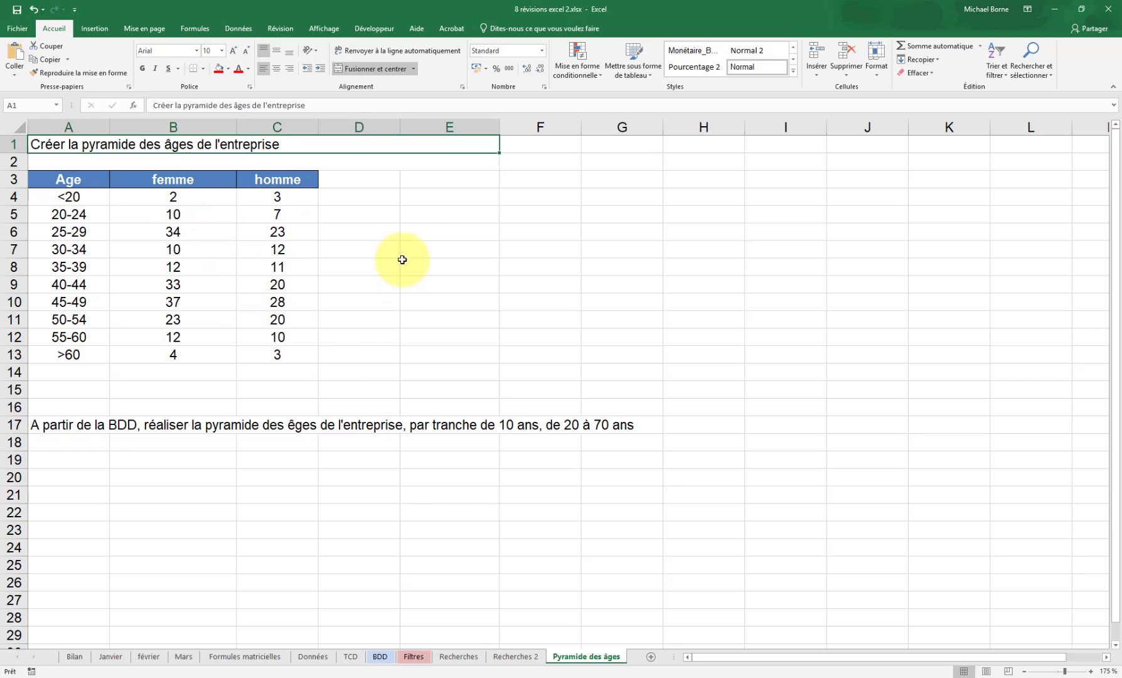
left_click(353, 200)
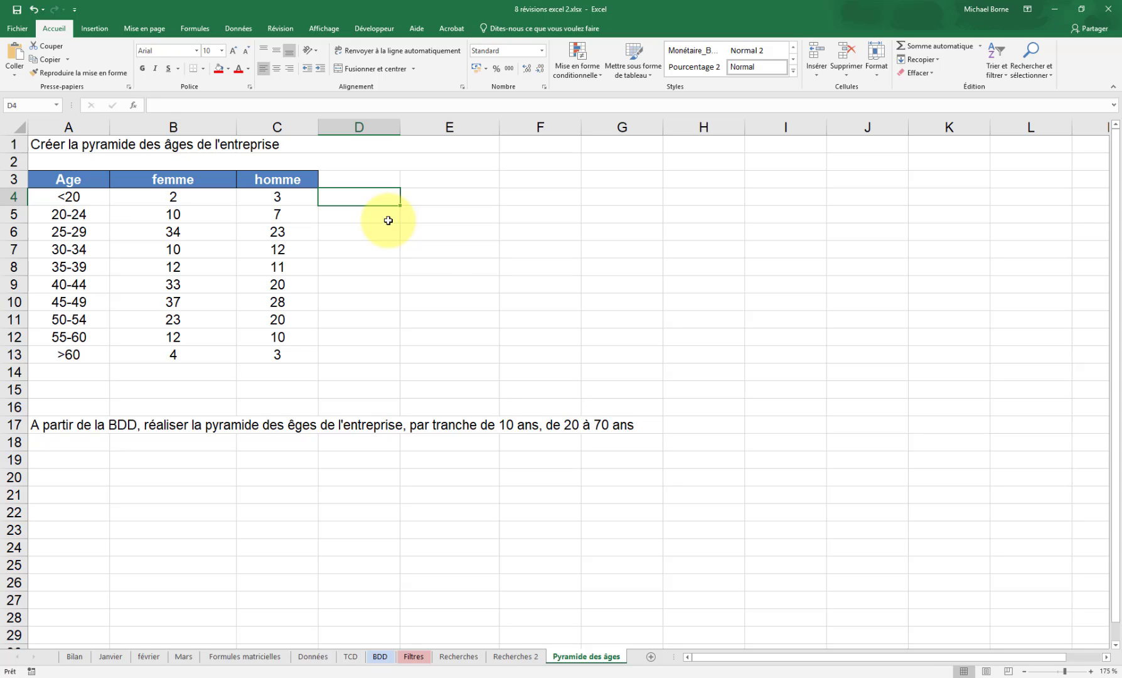
type("=")
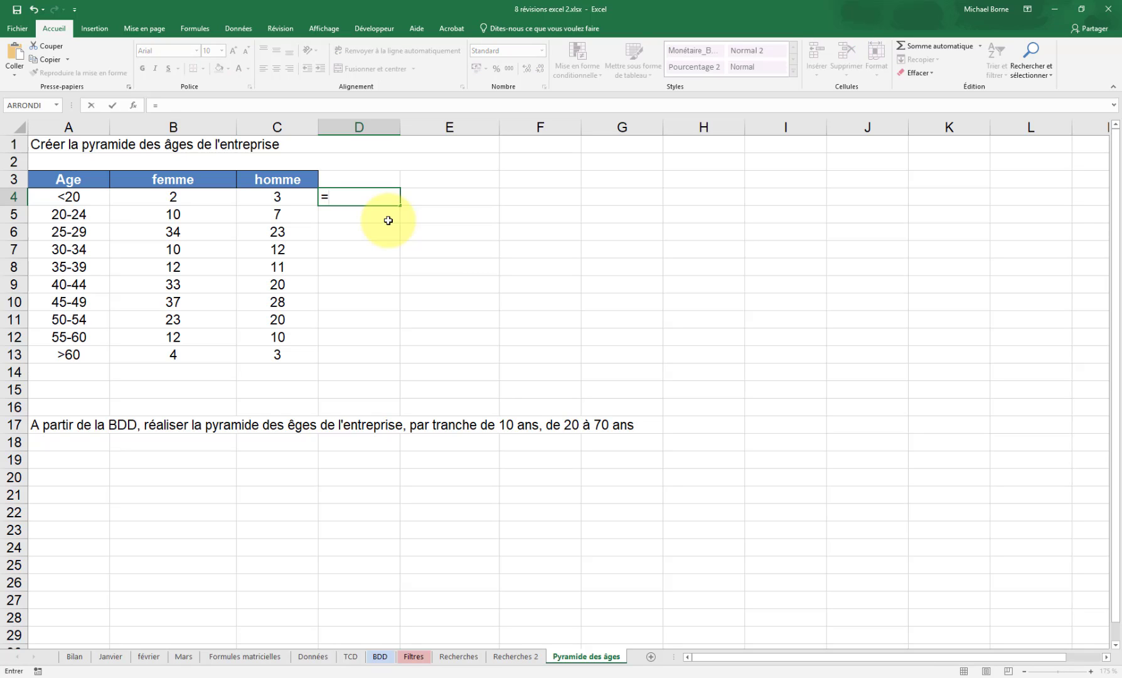
type("-")
left_click(295, 196)
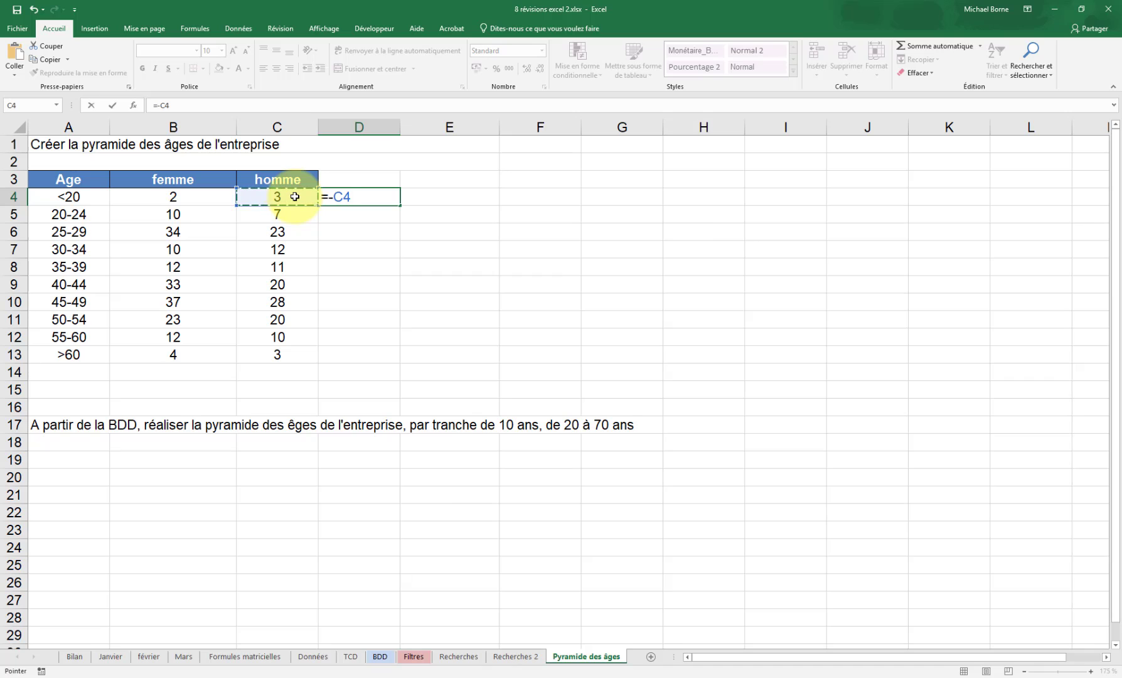
key("ctrl+Return")
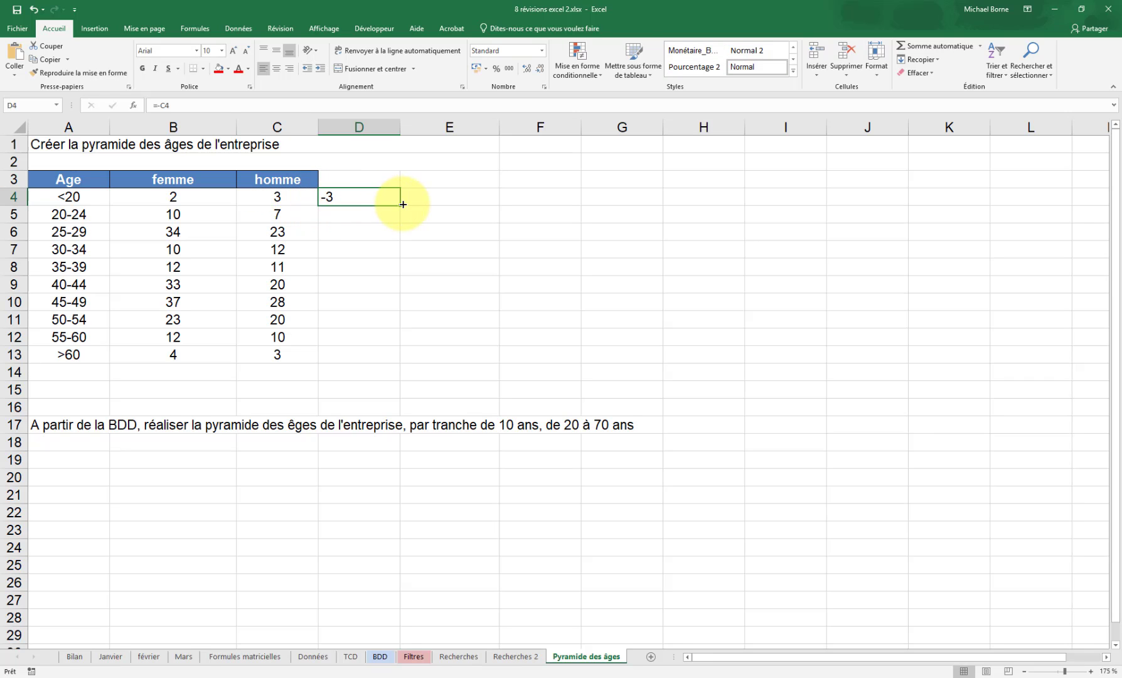
left_click_drag(403, 204, 398, 363)
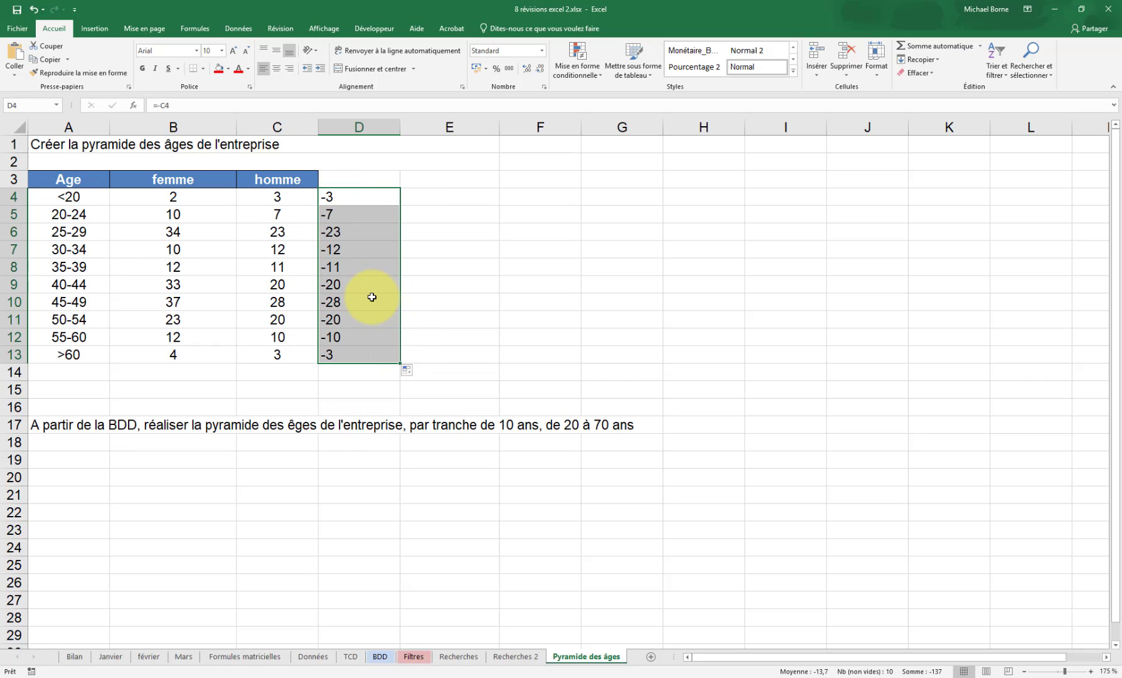
Paste the negative values from D4:D13 as values over the homme column from C4, and clear the helper cells D4:D13.
key("ctrl+c")
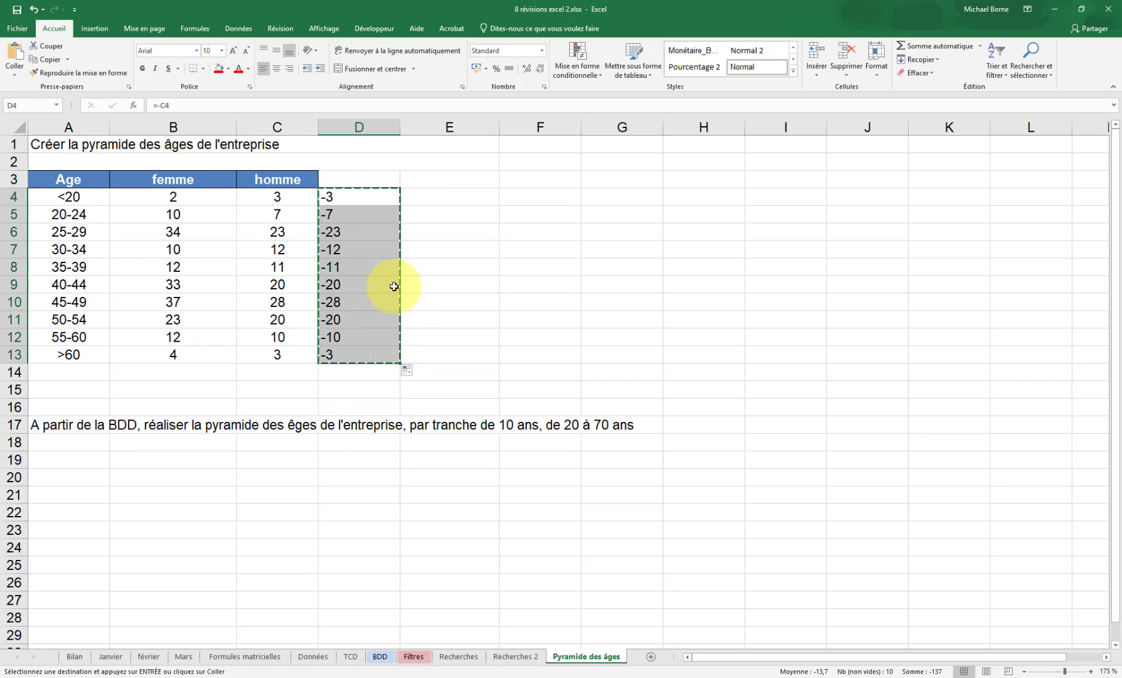
right_click(263, 199)
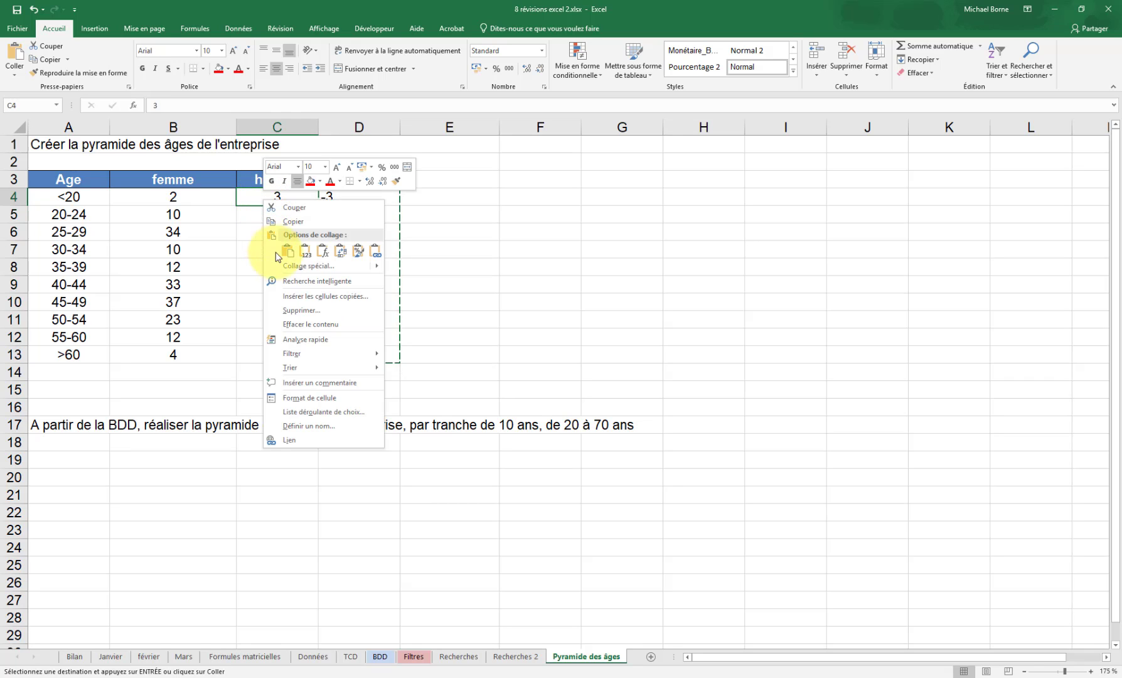
mouse_move(324, 265)
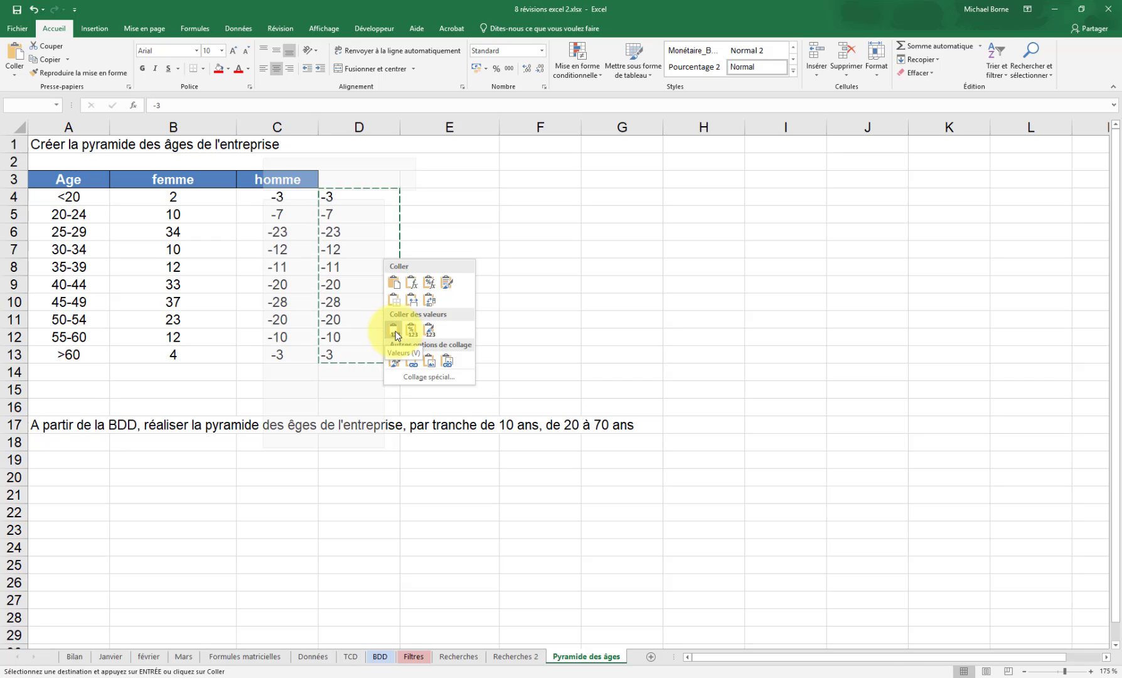
left_click(395, 330)
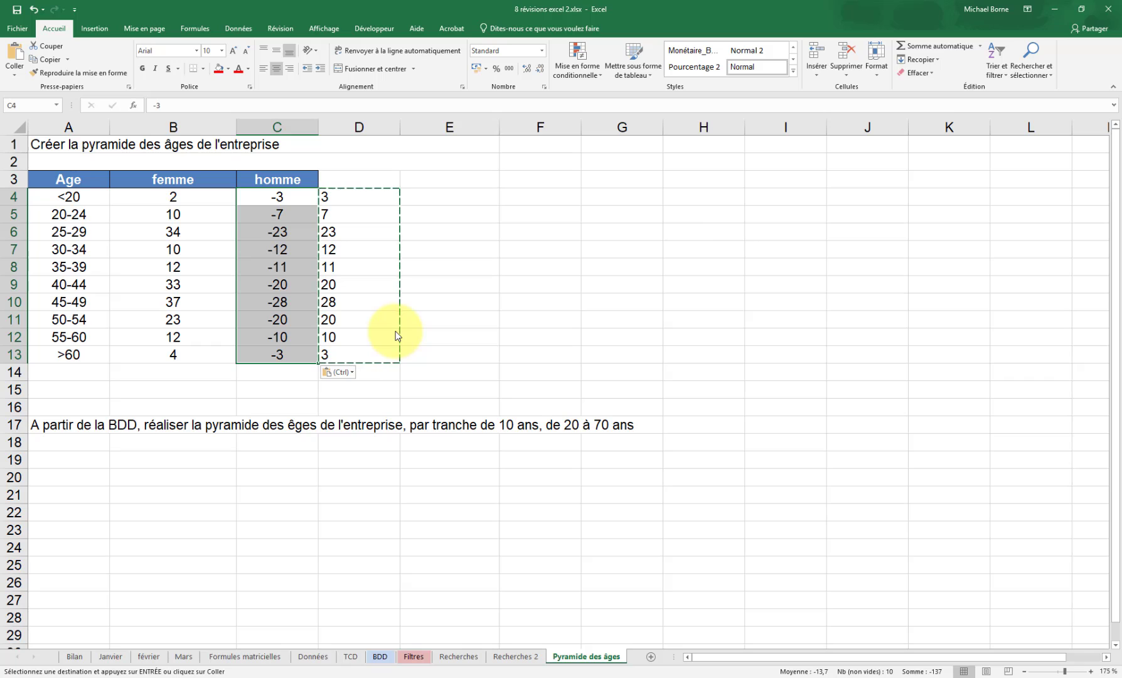
key("Escape")
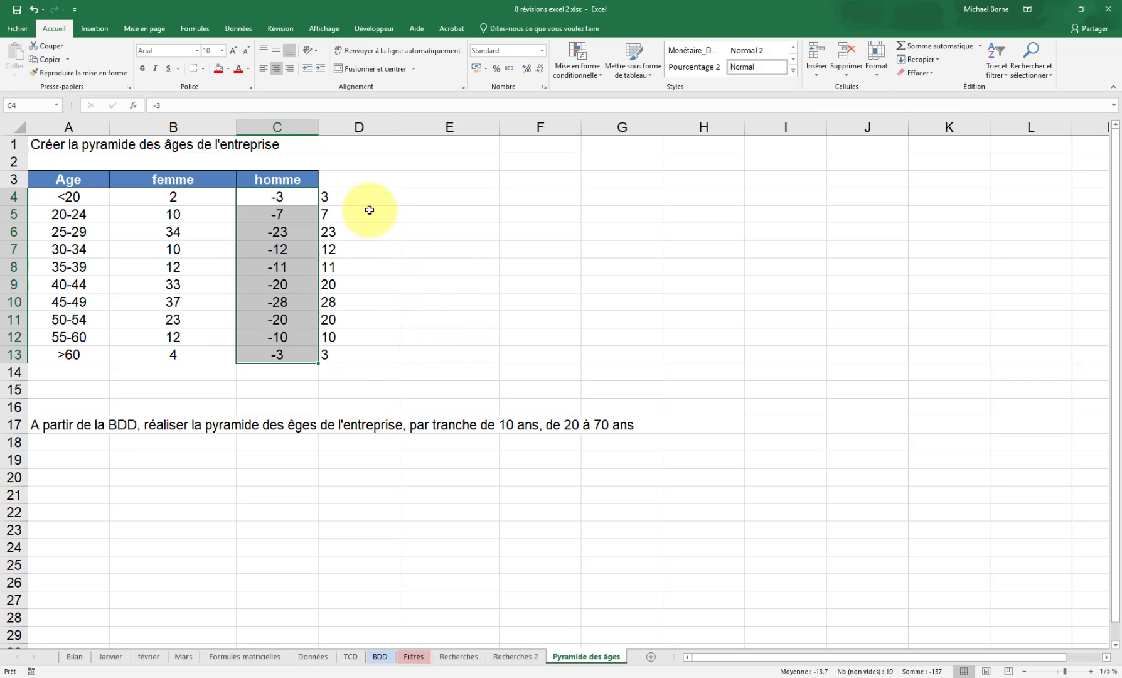
left_click_drag(369, 198, 374, 349)
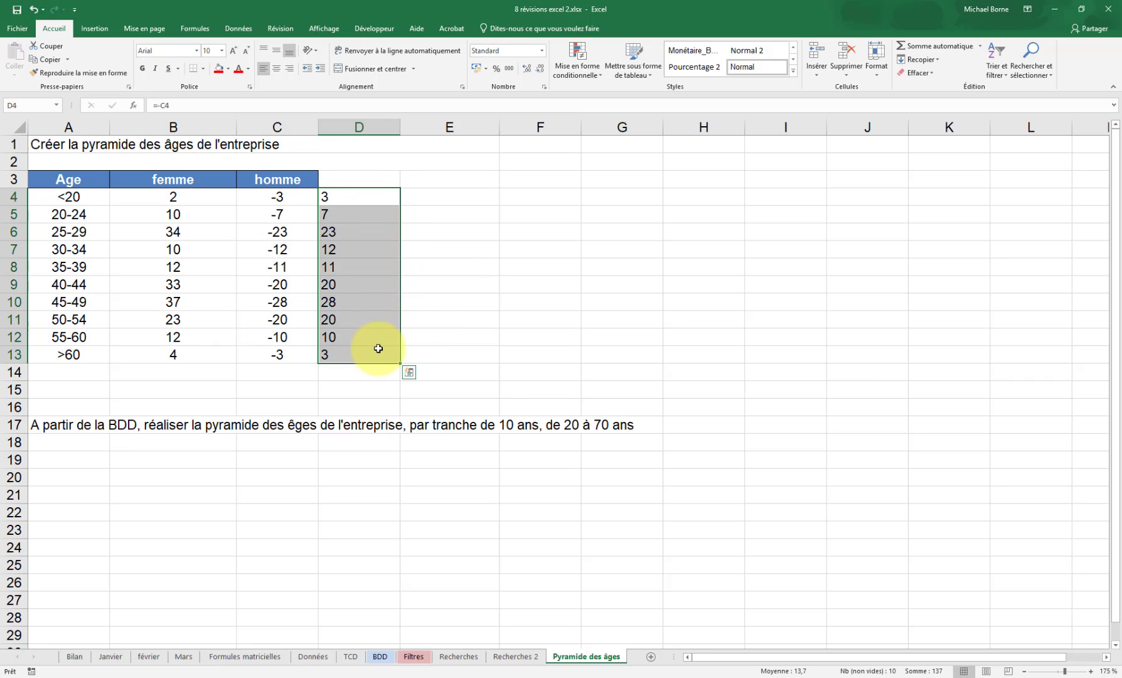
key("Delete")
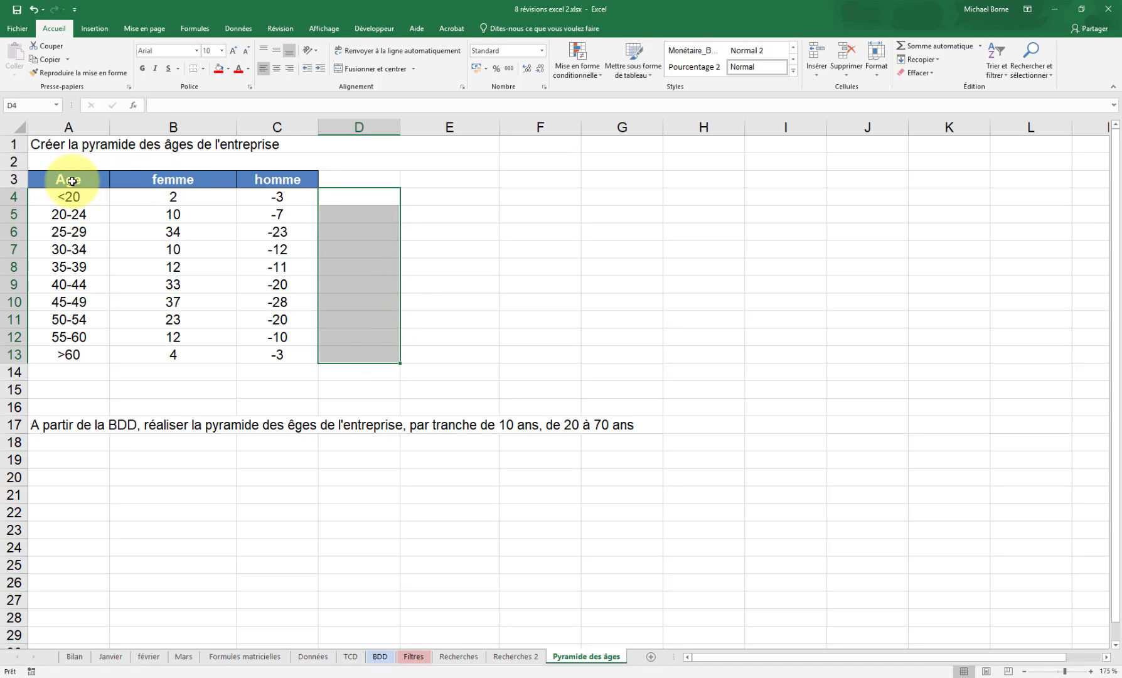
Insert a 2D clustered bar chart from A3:C13 and place it beside the table, starting near column E, row 3.
left_click_drag(72, 181, 271, 351)
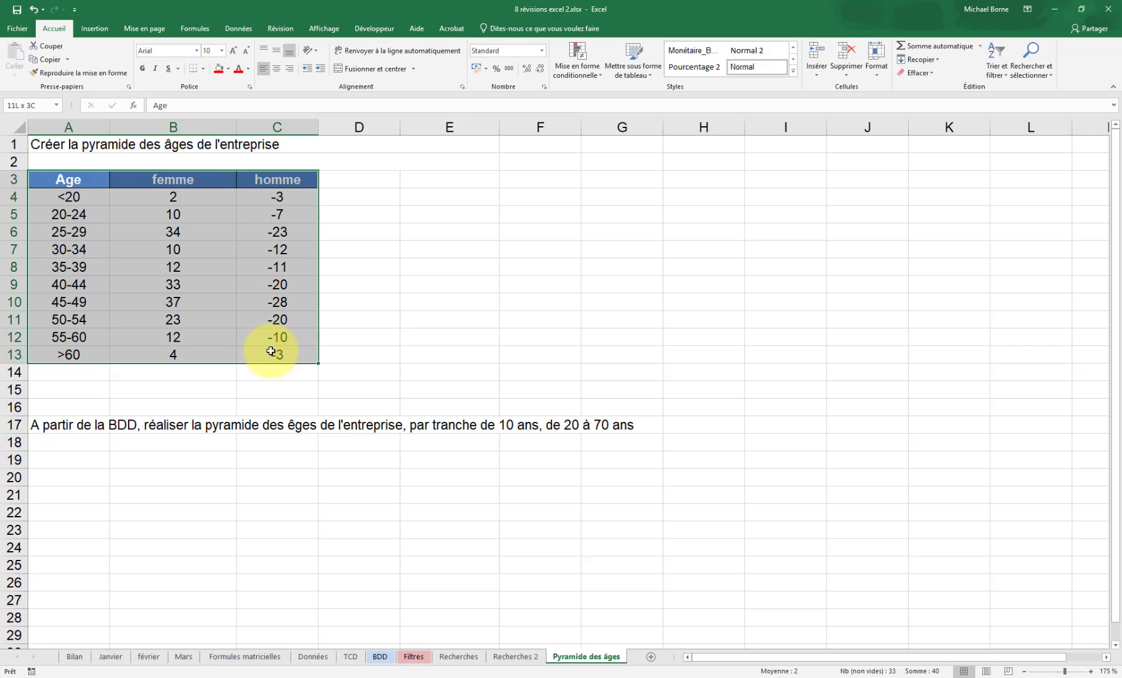
left_click(100, 32)
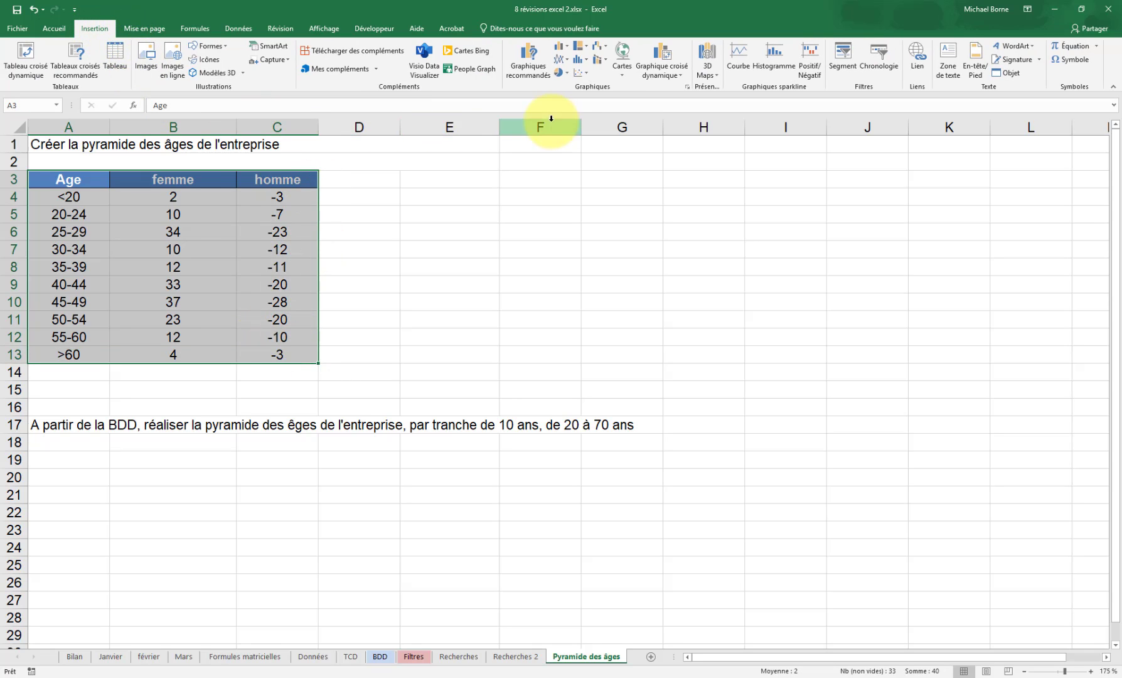
left_click(569, 50)
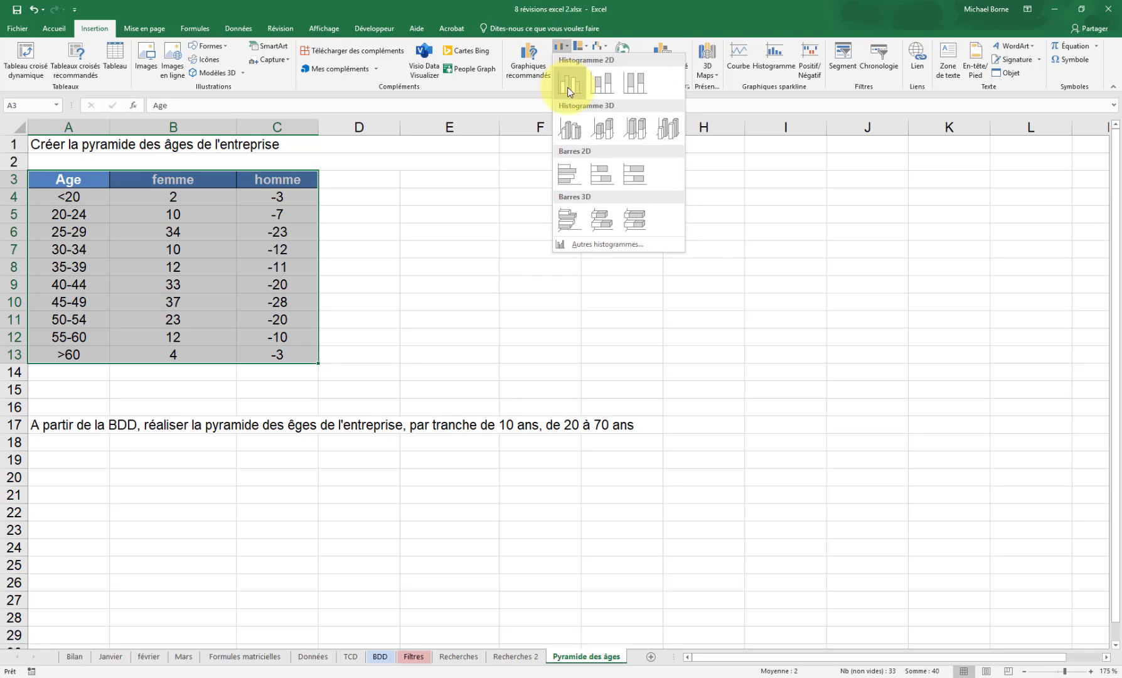
left_click(567, 176)
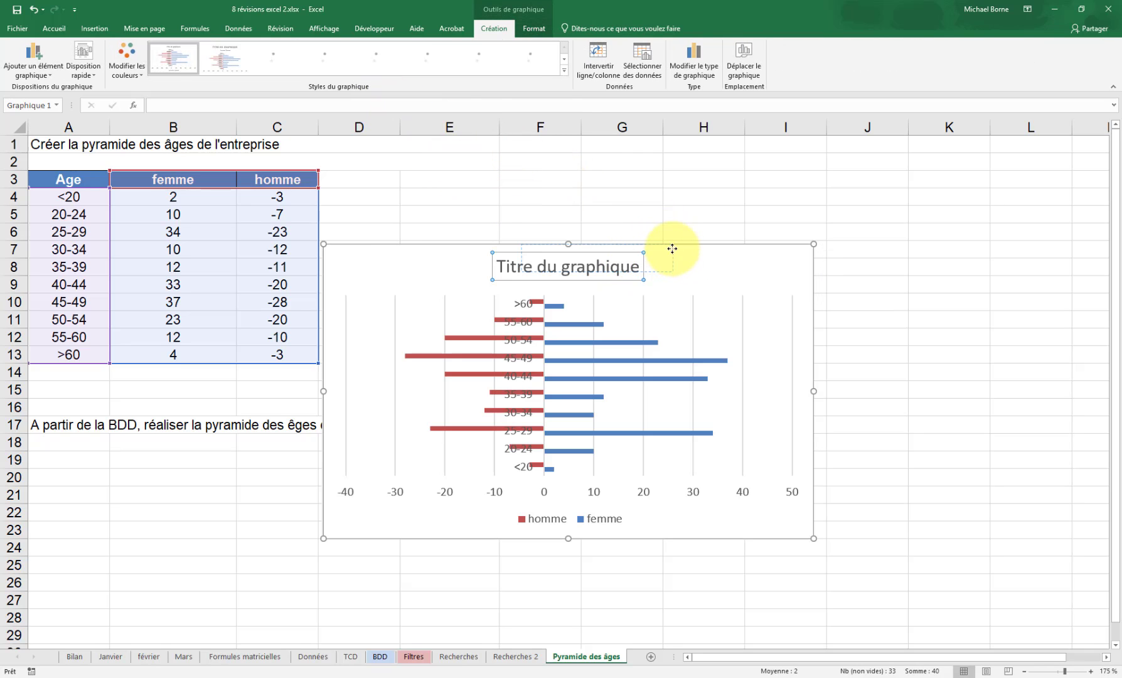
left_click_drag(706, 258, 798, 182)
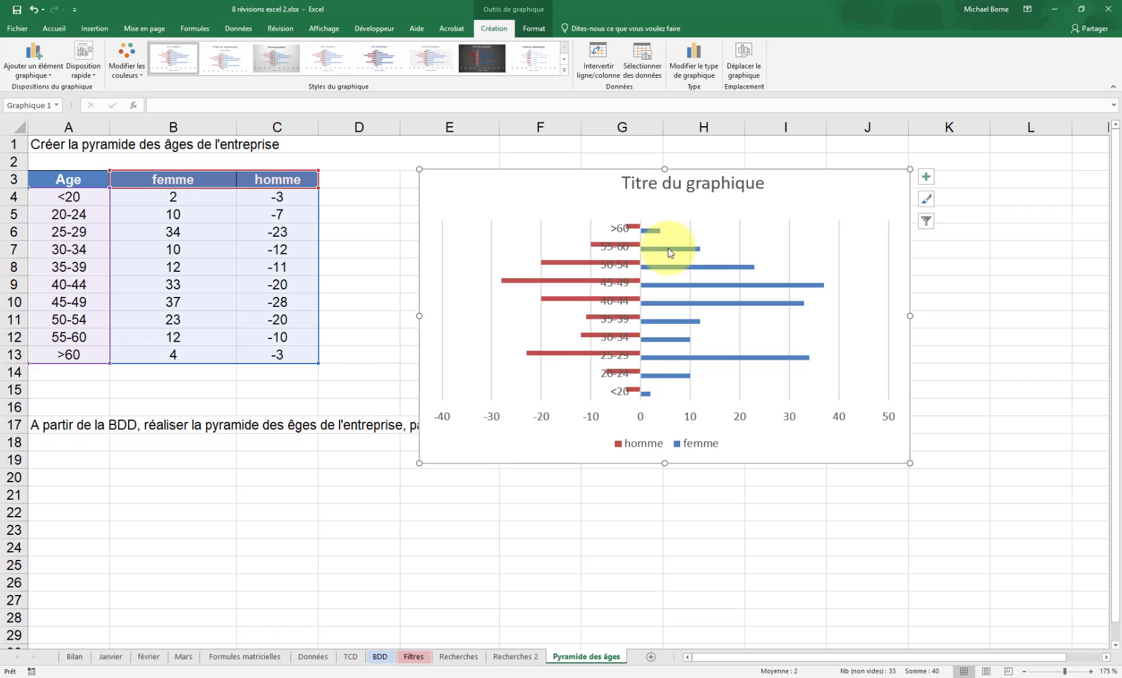
Format the femme series bars with a 100 % series overlap and a 0 % gap width.
left_click(666, 254)
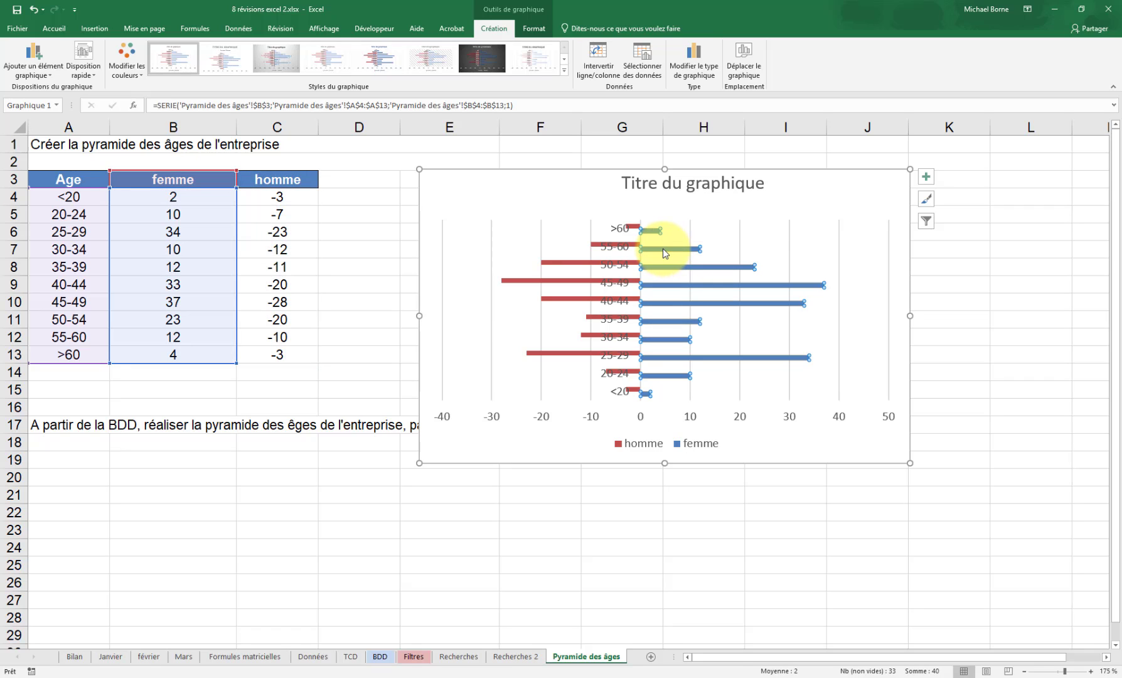
right_click(665, 254)
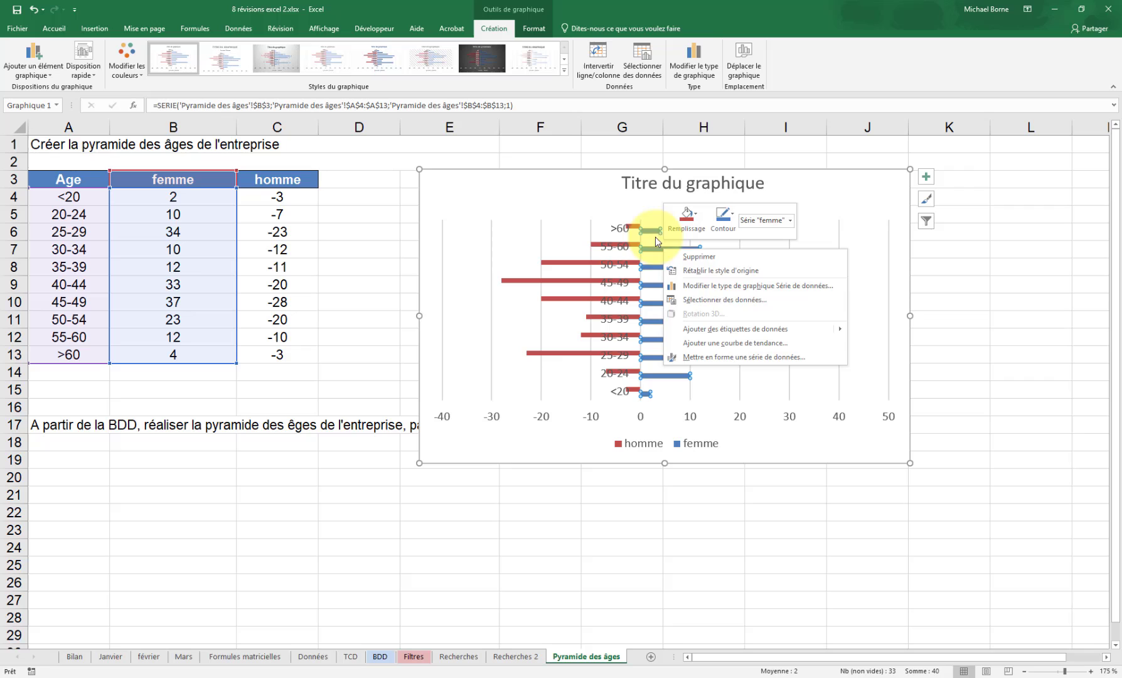
left_click(731, 358)
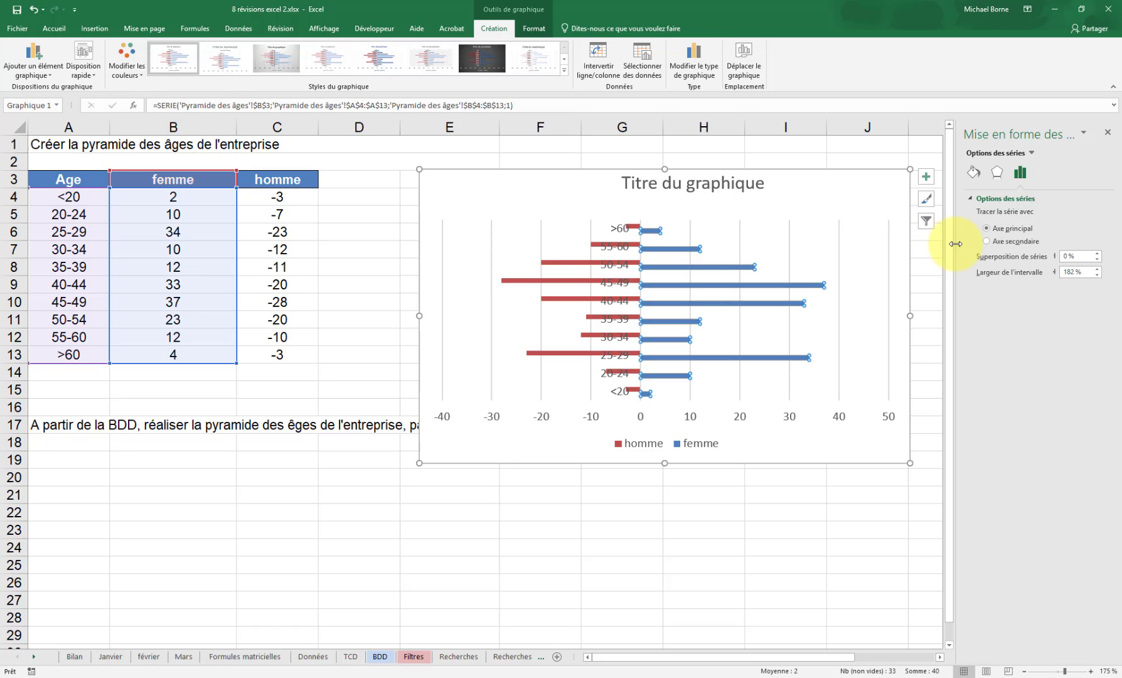
left_click_drag(955, 245, 884, 245)
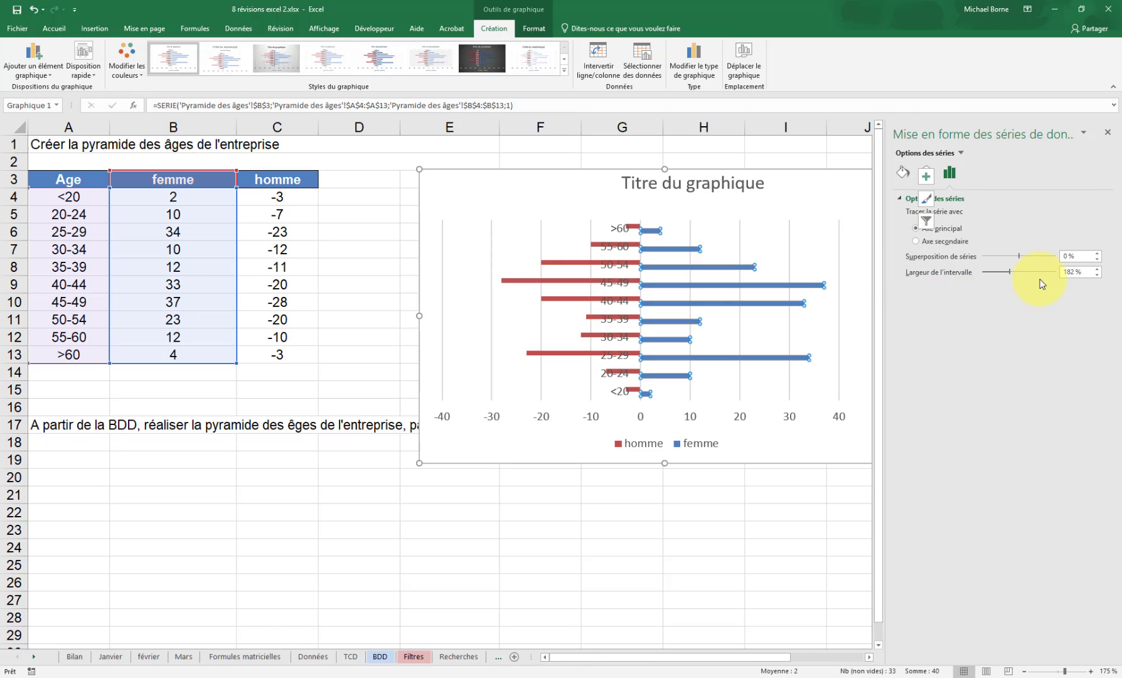
left_click_drag(1021, 256, 1044, 257)
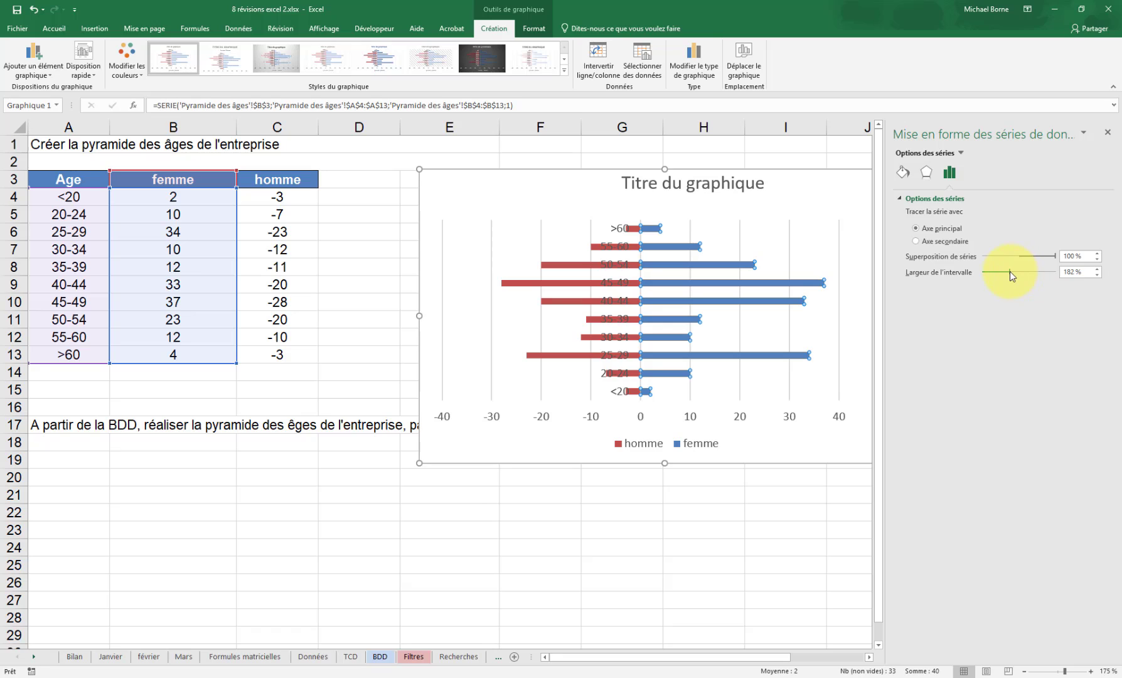
left_click_drag(1009, 271, 978, 274)
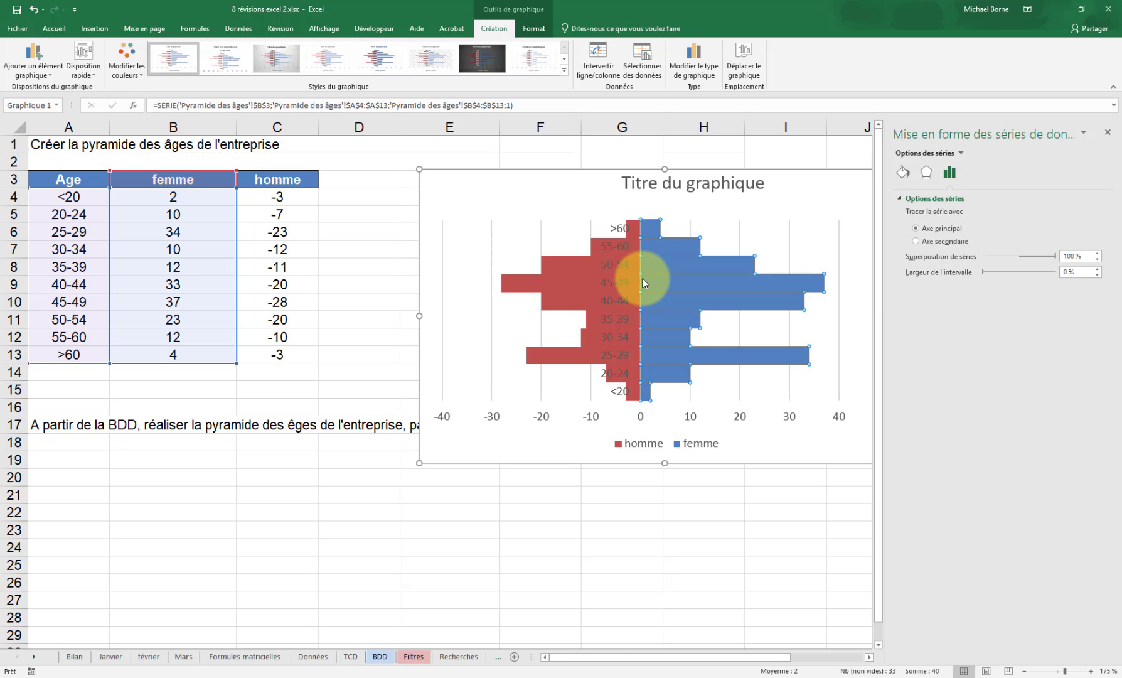
Set the label position of the chart's vertical age axis to Bas.
left_click(620, 230)
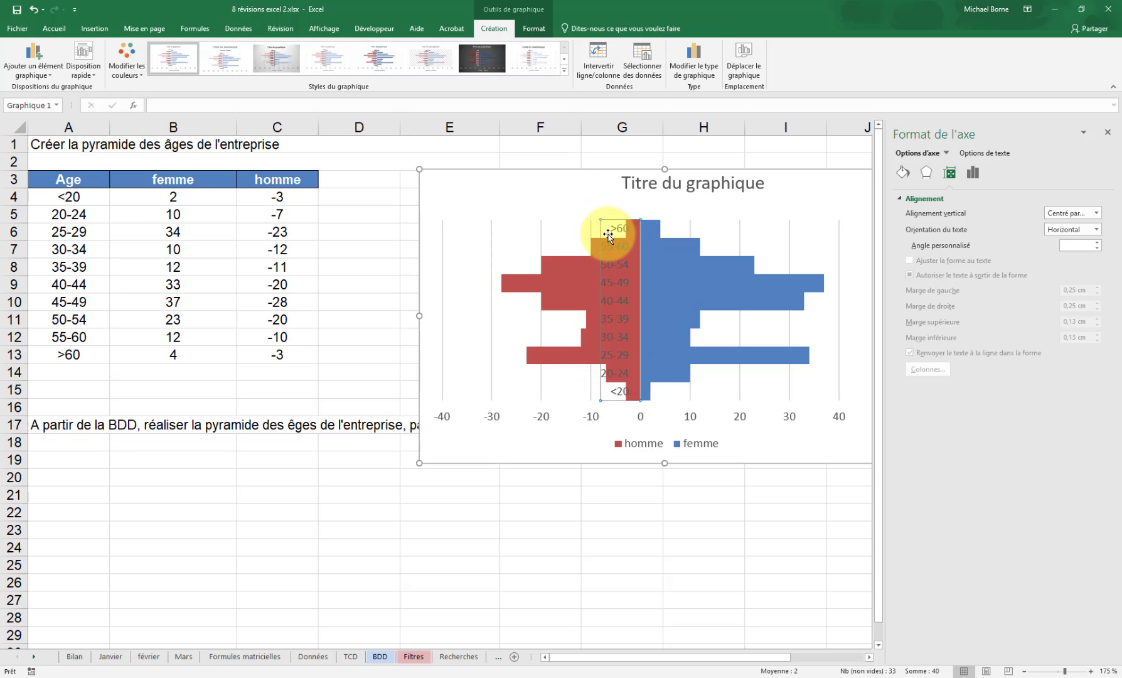
right_click(610, 231)
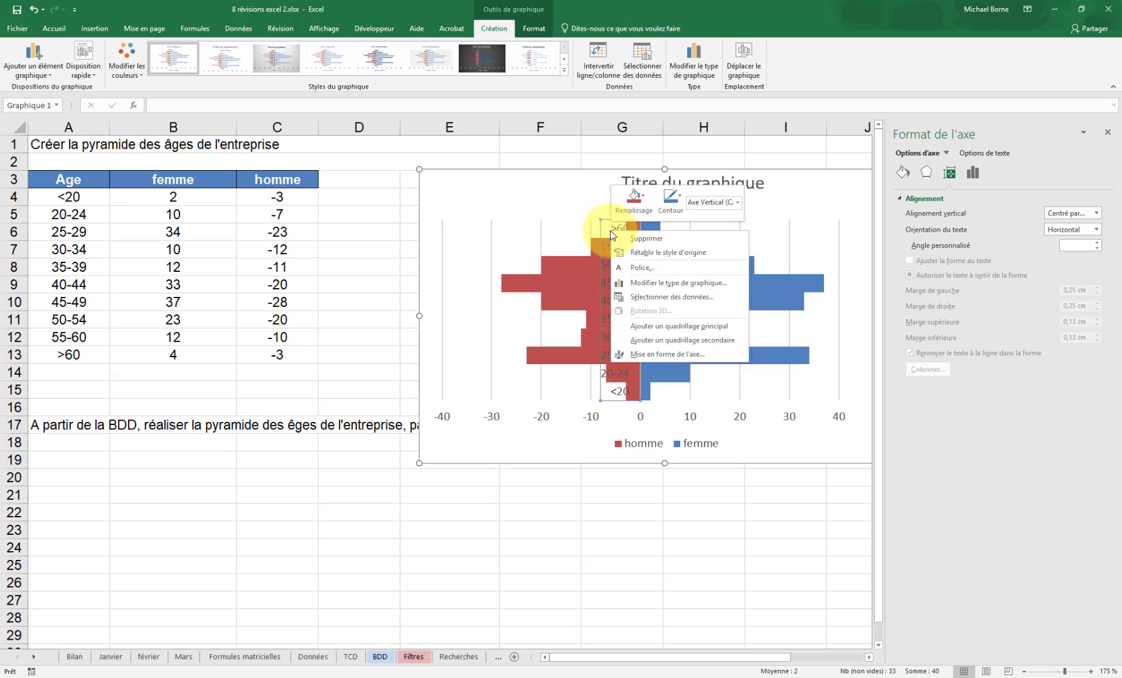
left_click(652, 354)
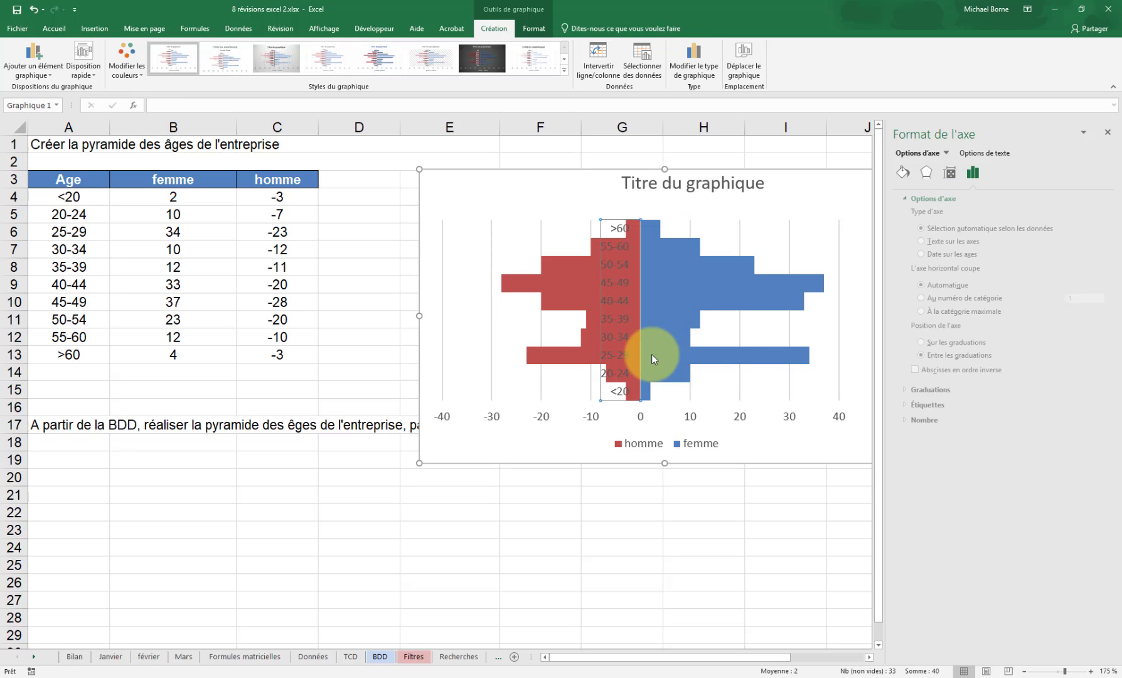
left_click(901, 406)
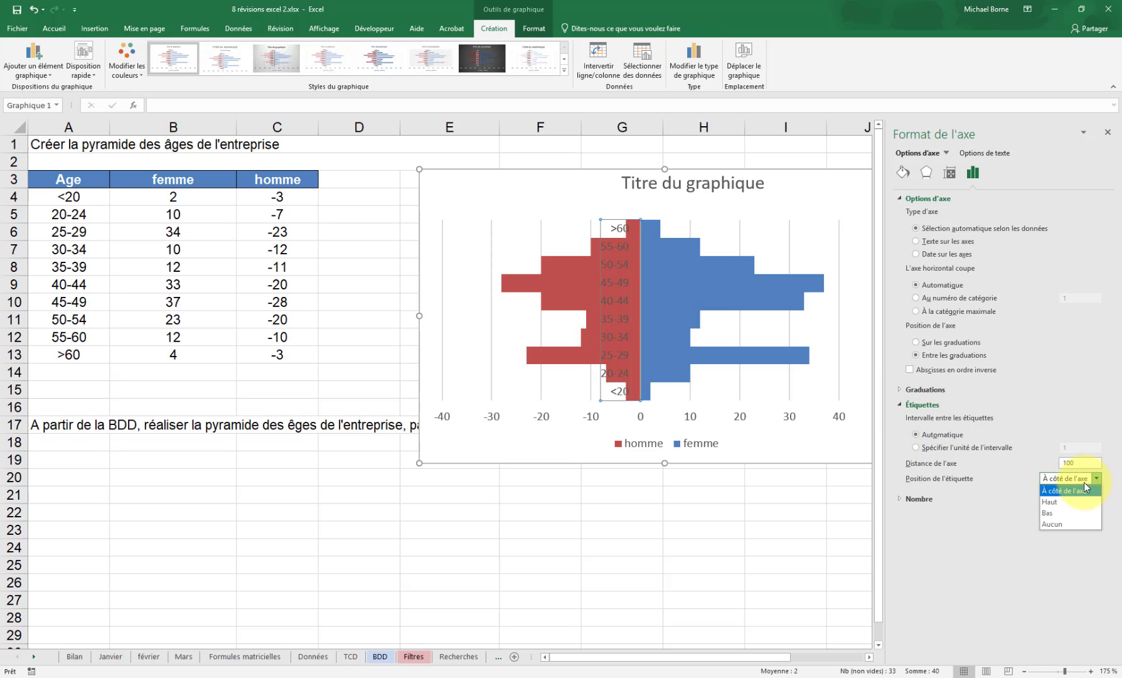
left_click(1067, 513)
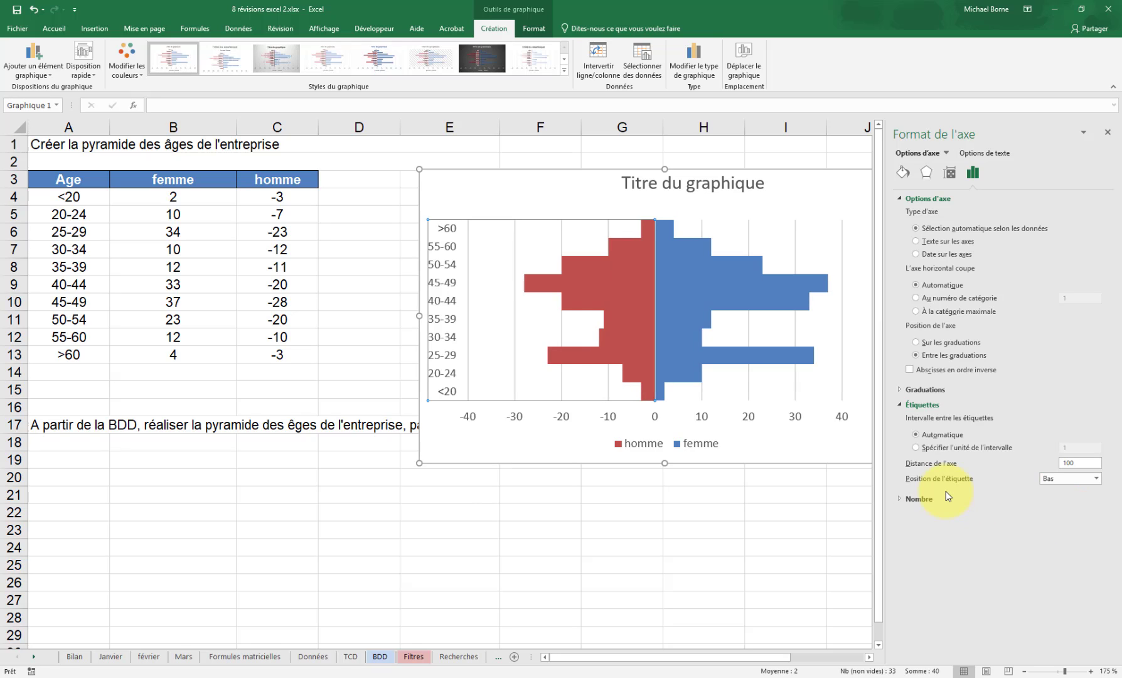
Apply the custom number format Standard;Standard to the chart's horizontal axis.
left_click(613, 421)
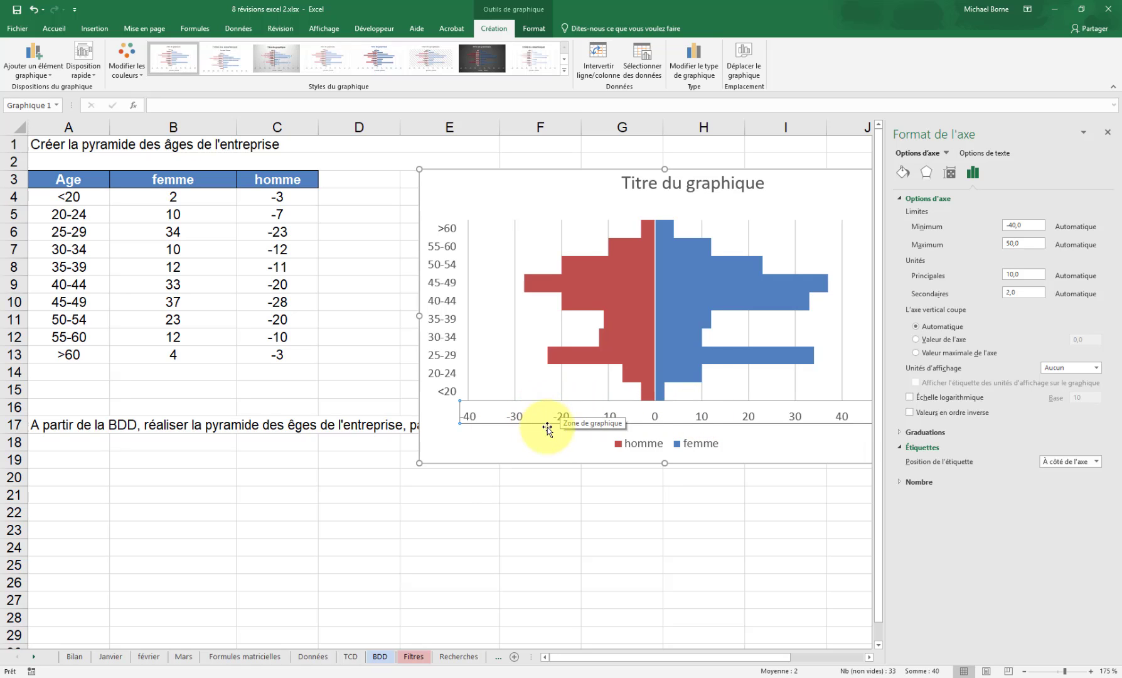
left_click(899, 483)
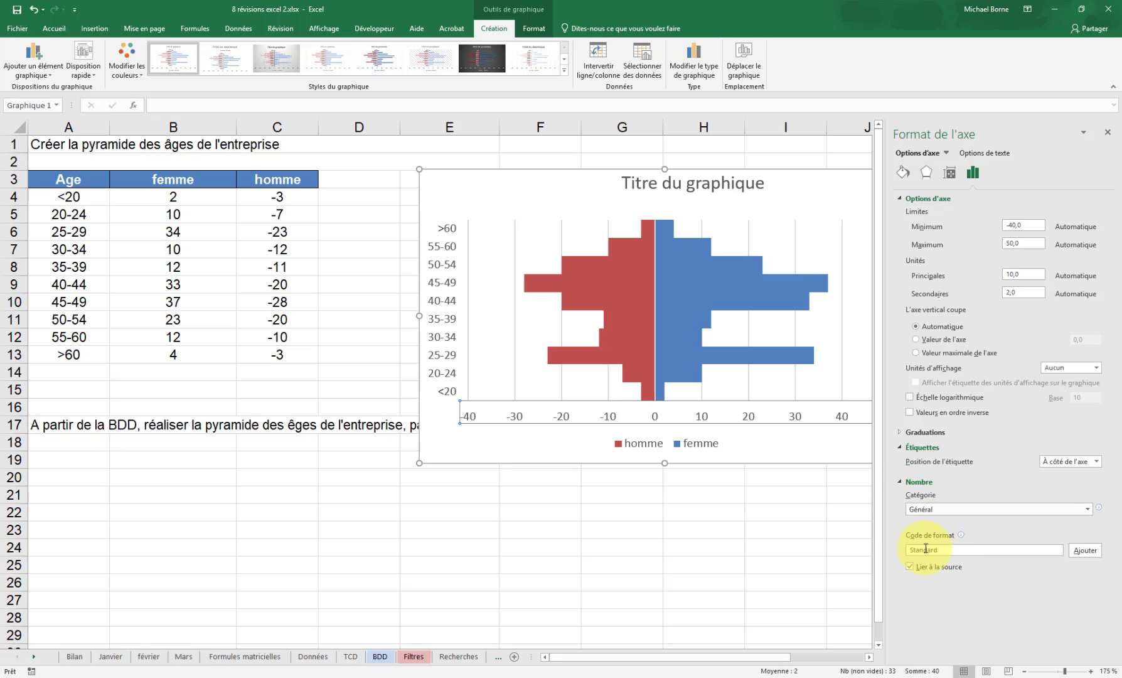
left_click(954, 552)
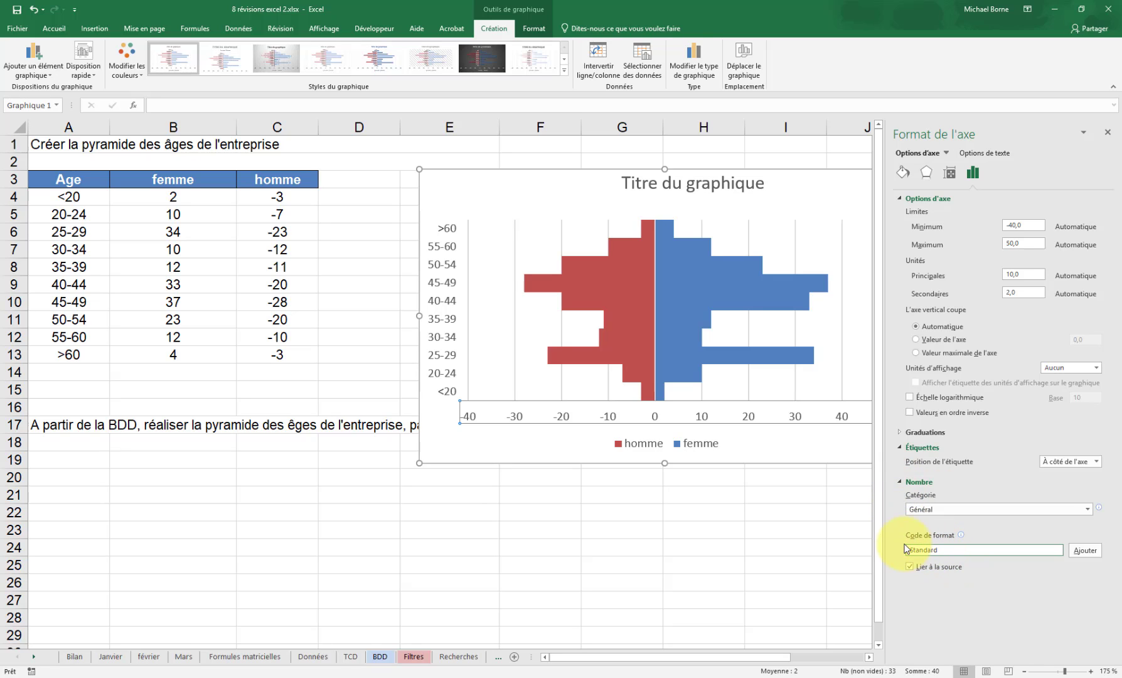
type(";standard")
left_click(1090, 551)
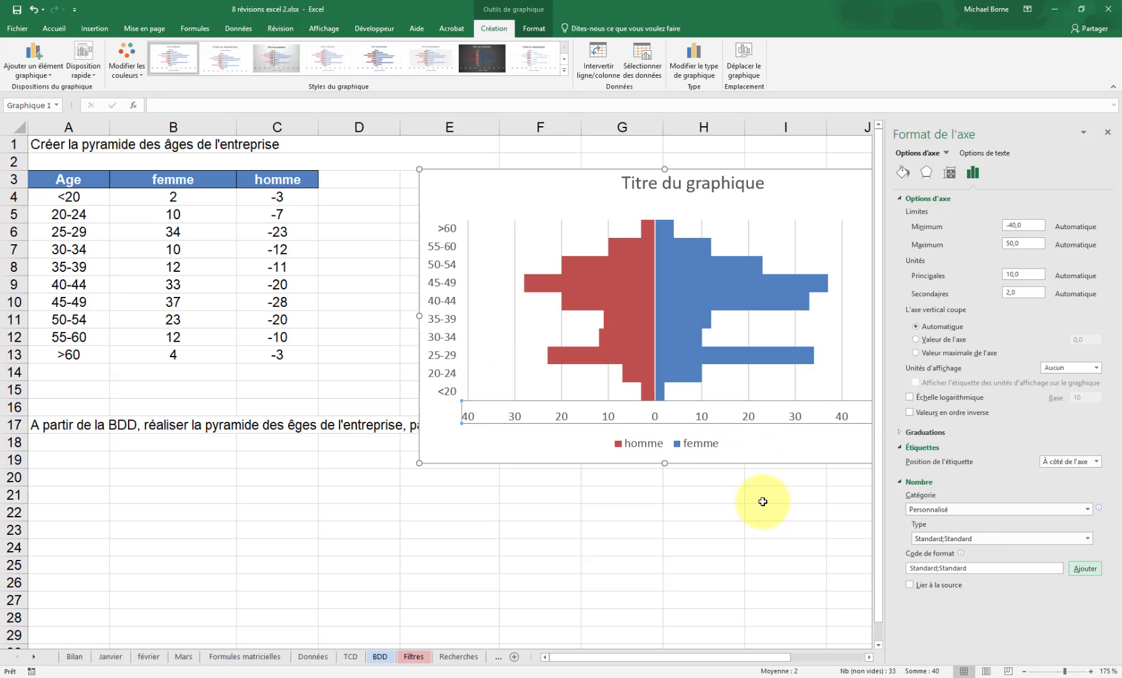
Close the formatting pane, shrink the pyramid chart and move it to about columns H to L, rows 2 to 13.
left_click(1108, 133)
left_click_drag(910, 169, 748, 263)
left_click_drag(640, 300, 903, 190)
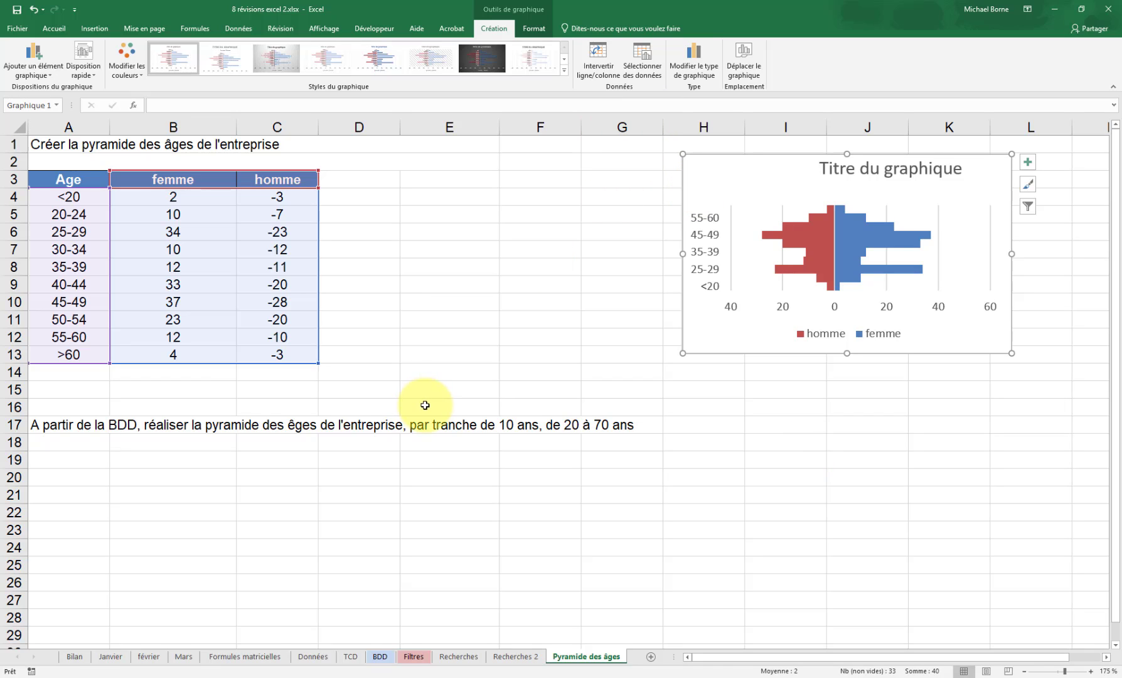
Create a PivotTable from the BDD data A1:K282 and place it in cell A19 of the Pyramide des âges sheet.
left_click(381, 657)
scroll(376, 505, "up", 12)
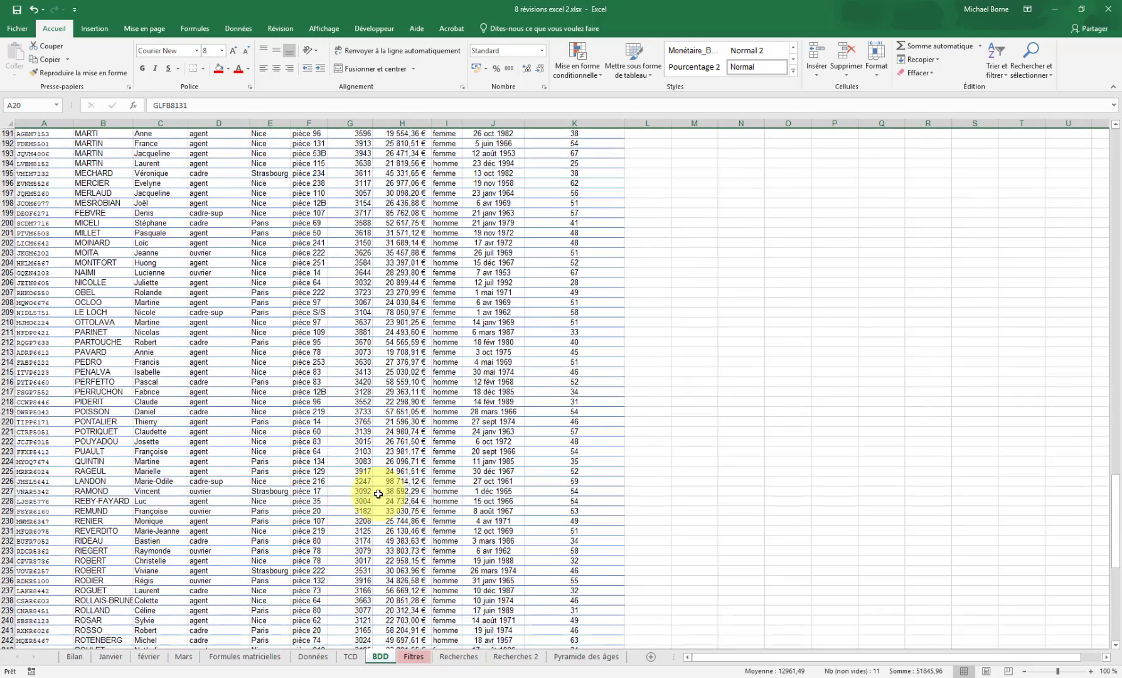
scroll(376, 492, "up", 20)
left_click_drag(1116, 433, 1118, 138)
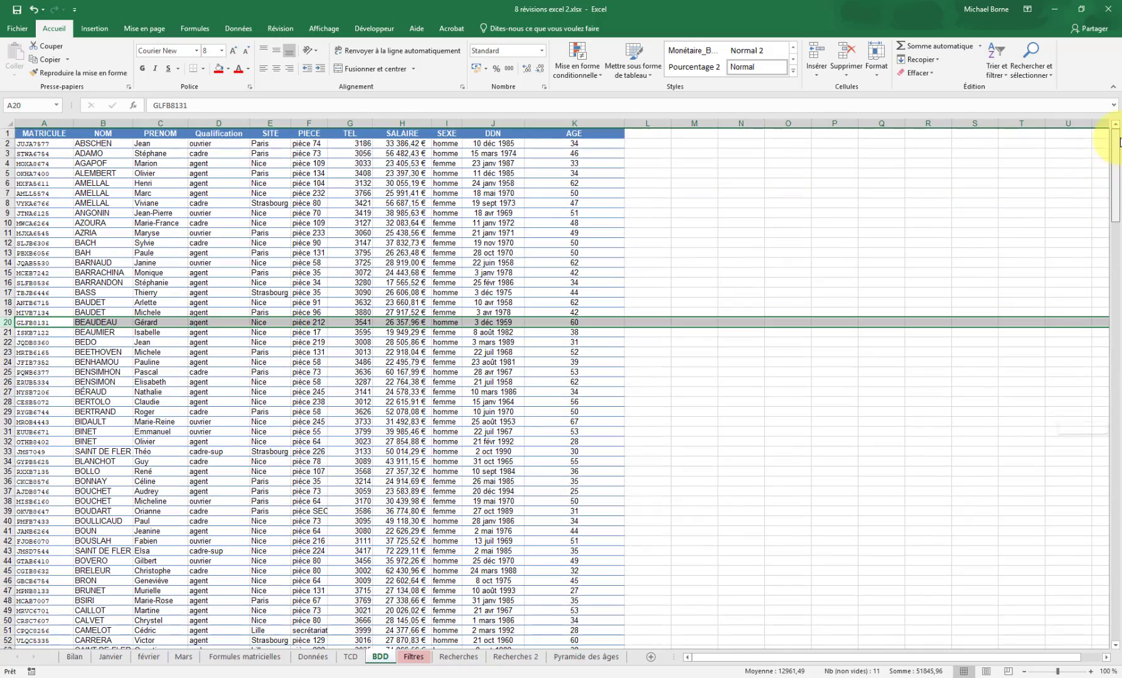
left_click(47, 135)
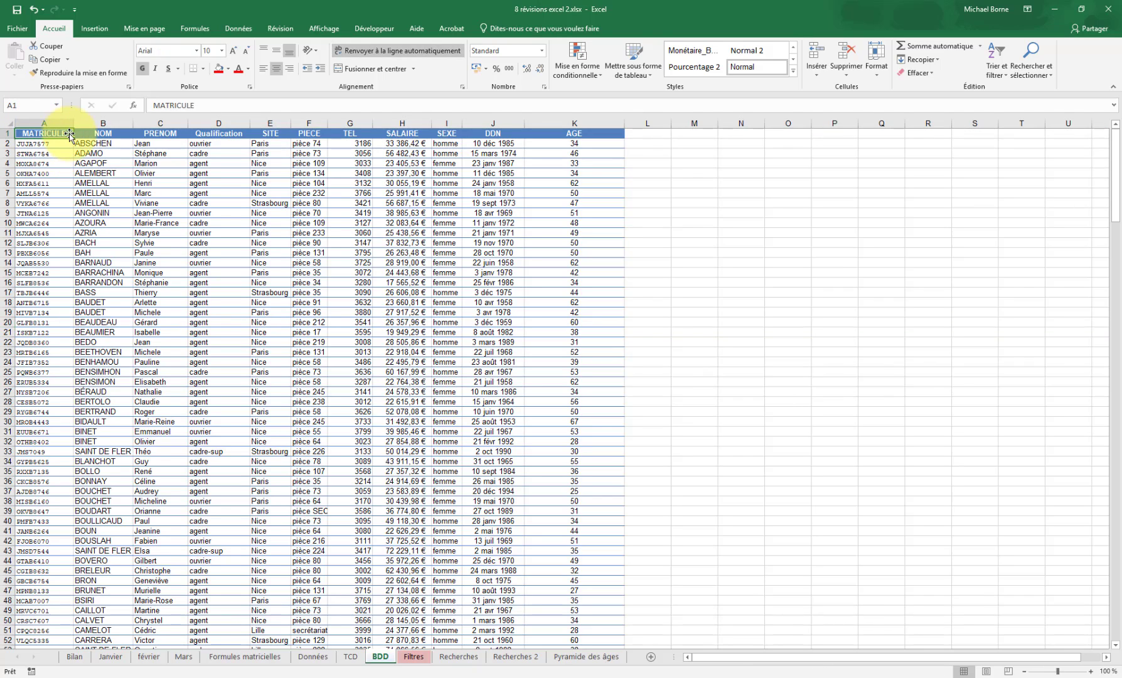
left_click(95, 28)
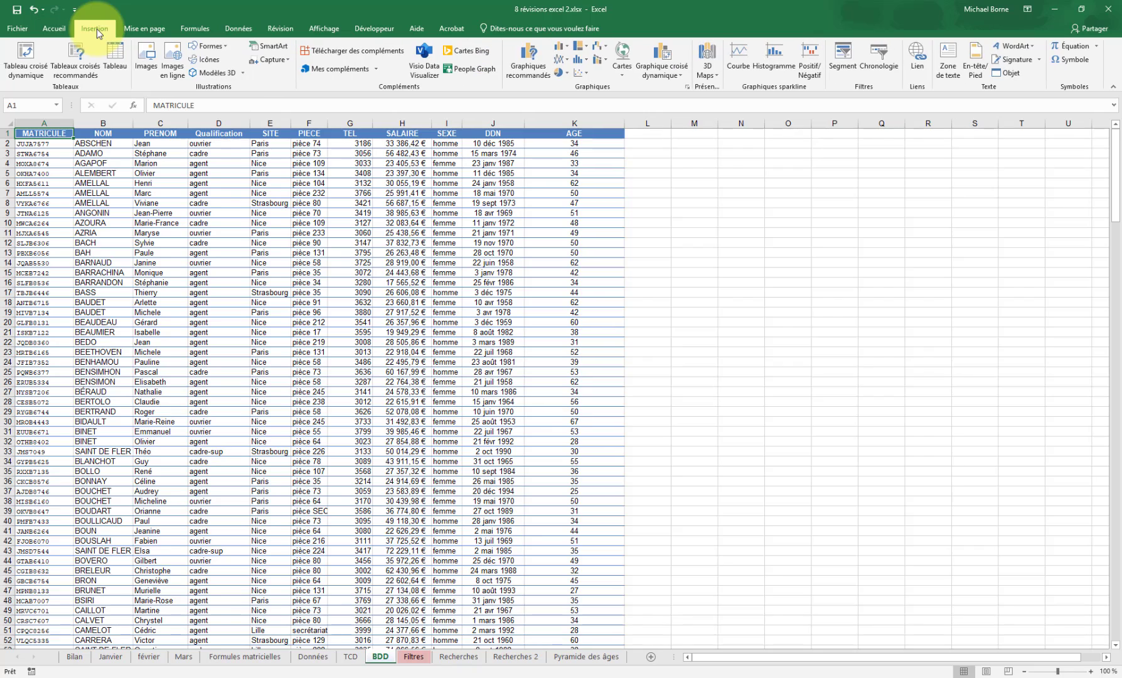
left_click(26, 57)
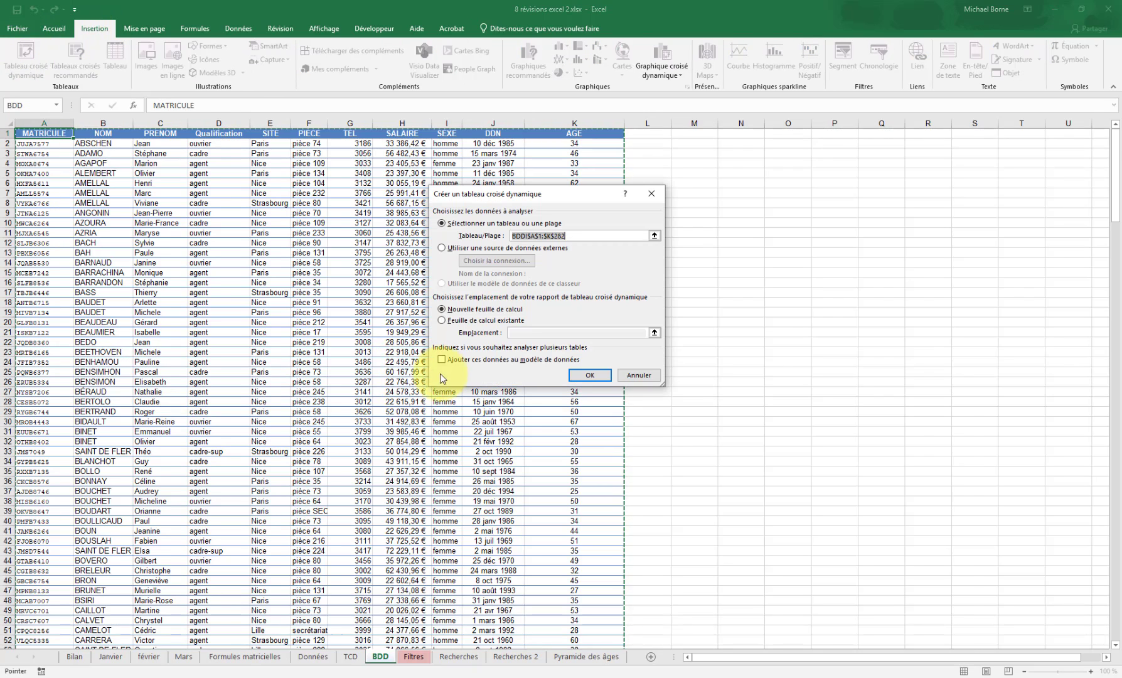
left_click(443, 321)
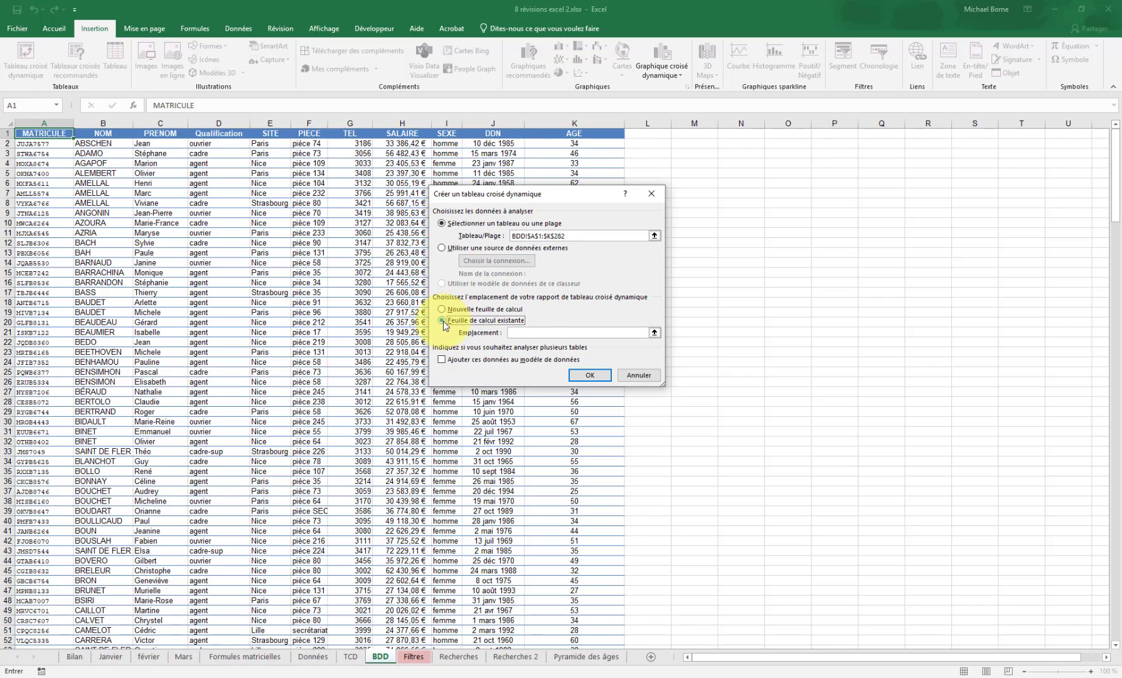
left_click(533, 333)
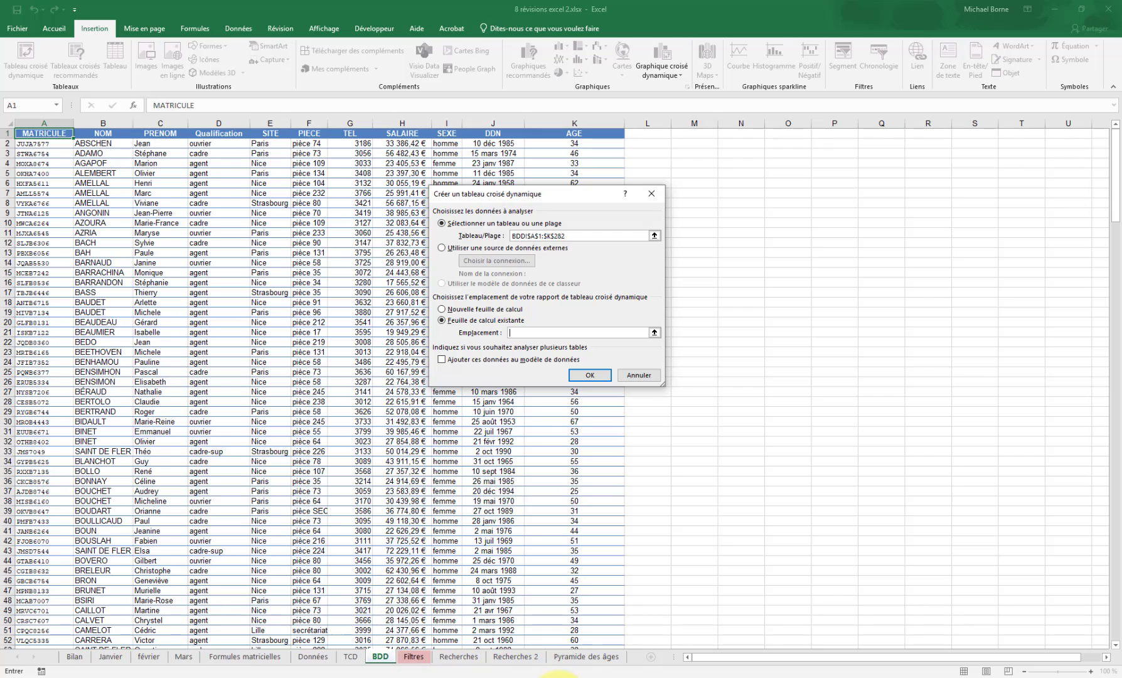
left_click(581, 656)
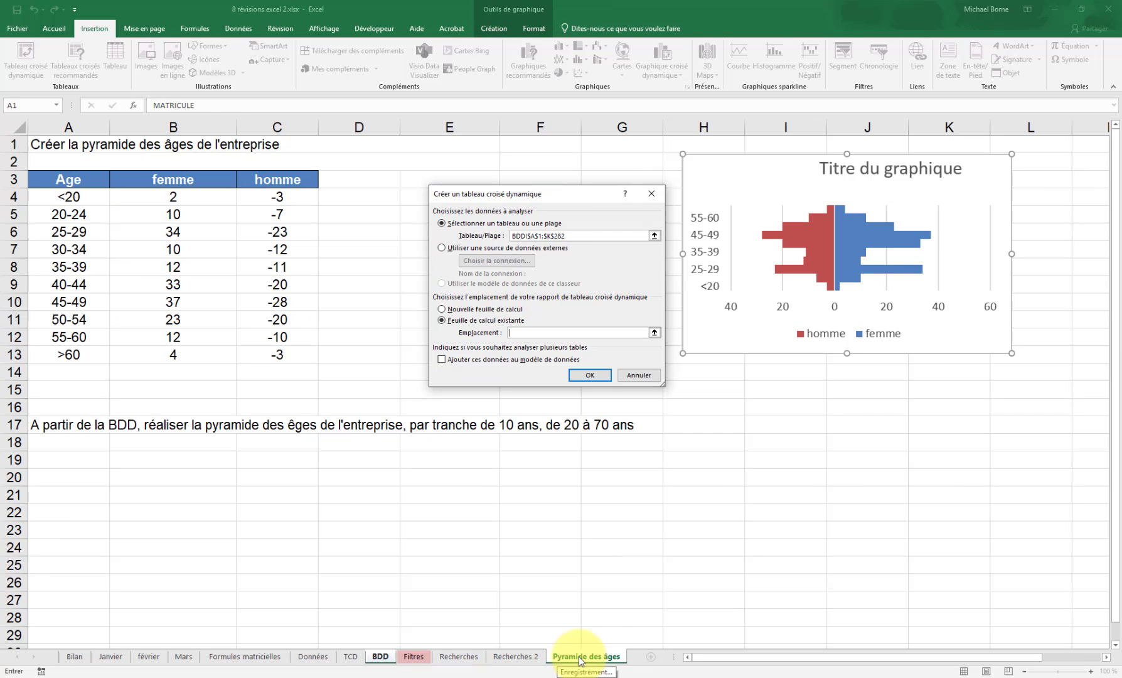
left_click(88, 462)
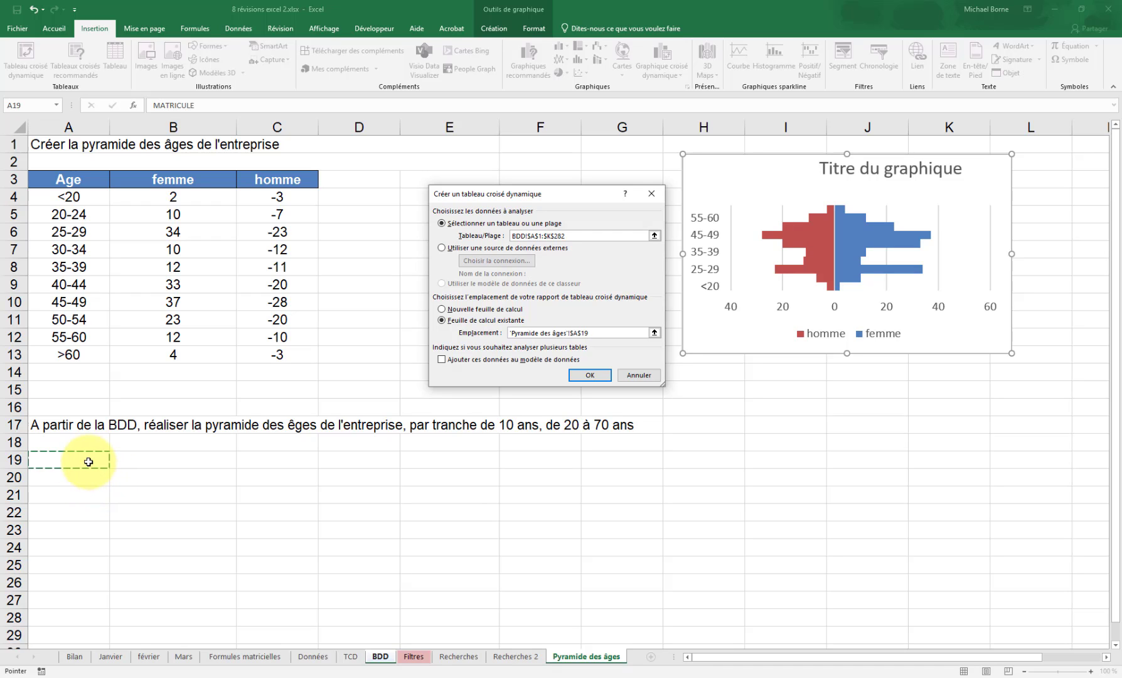
left_click(594, 376)
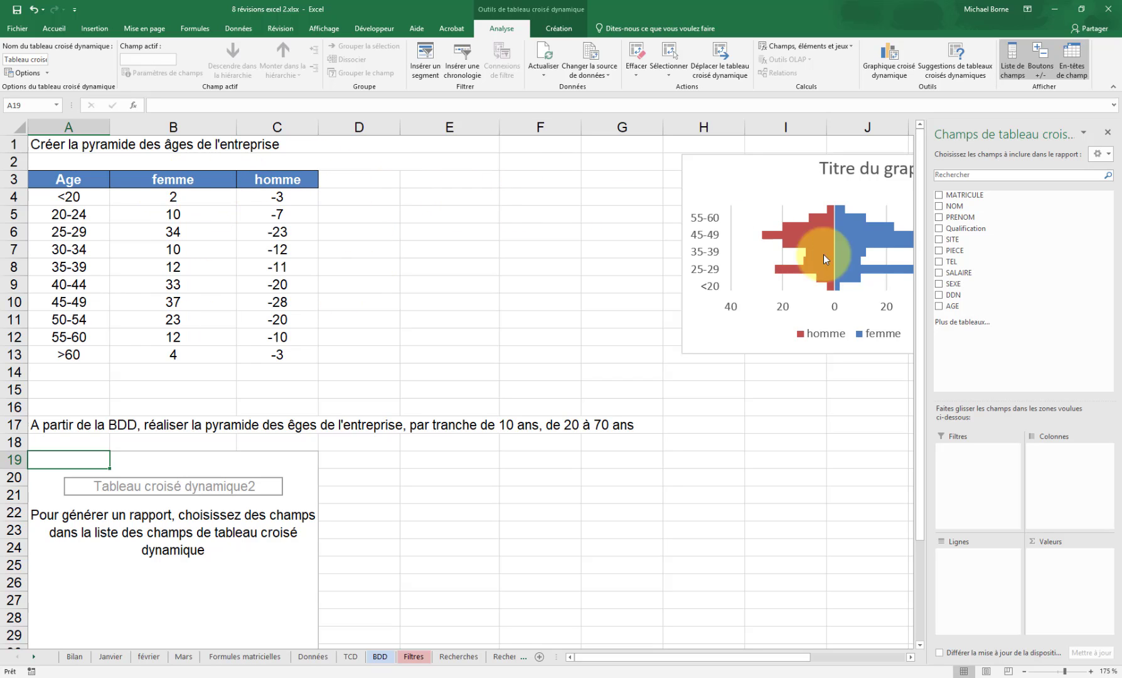
Lay out the PivotTable with SEXE as columns, AGE as rows and the count of MATRICULE as values.
left_click_drag(949, 284, 1057, 465)
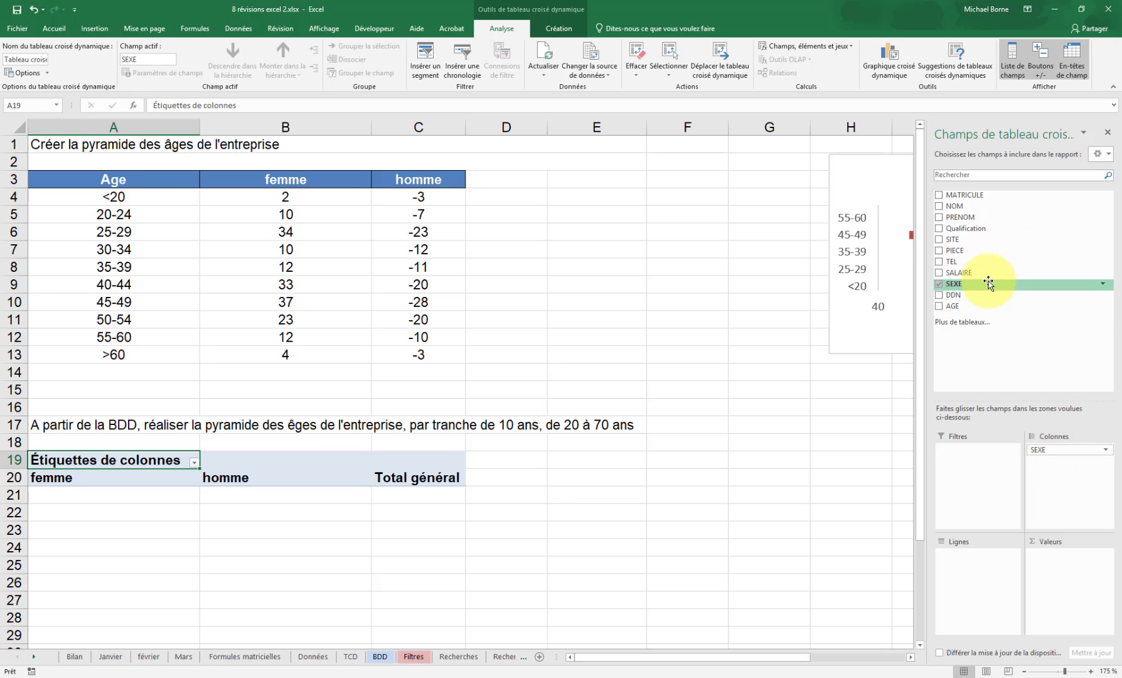
left_click_drag(979, 307, 980, 581)
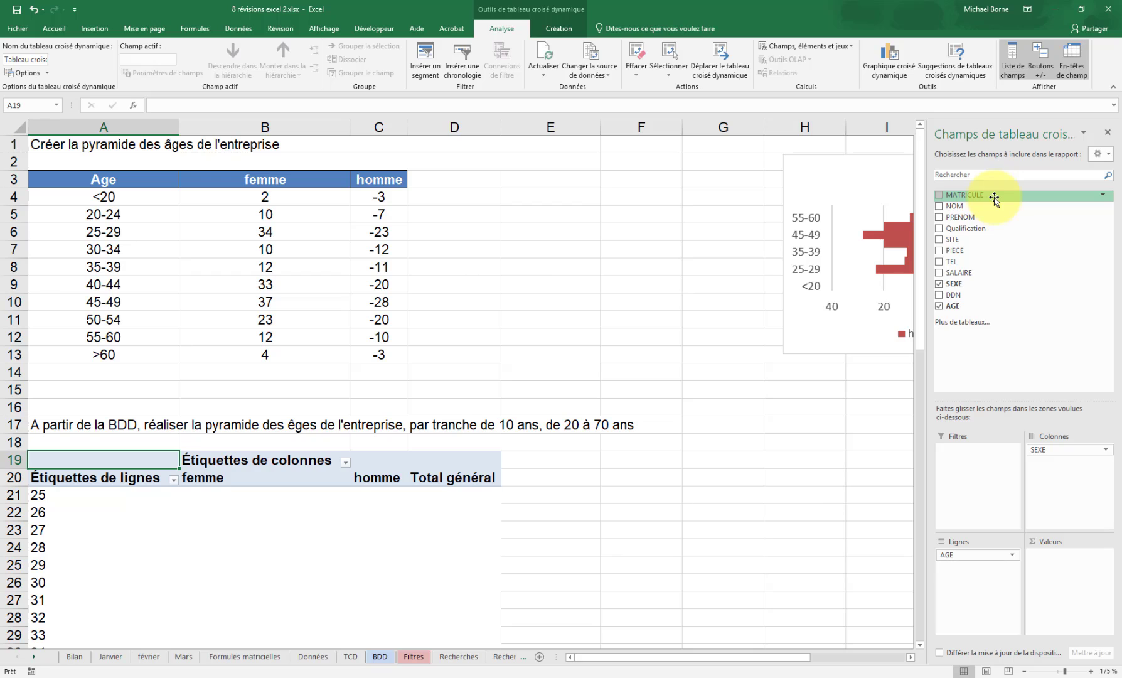
left_click_drag(996, 197, 1059, 570)
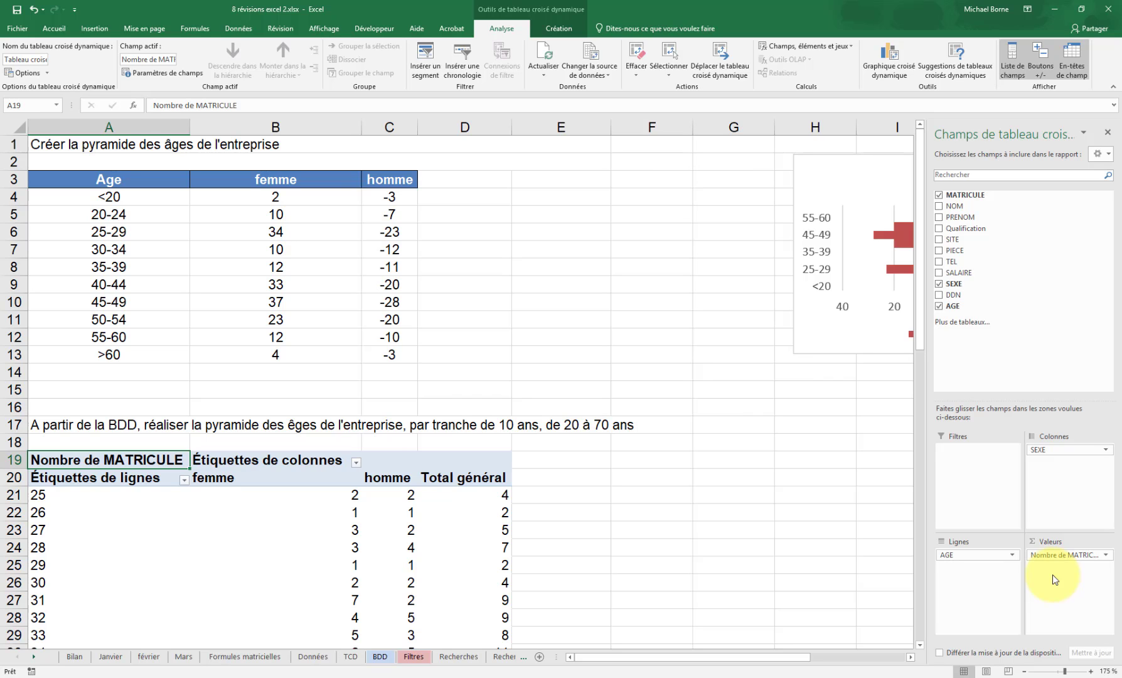
Group the PivotTable's AGE row labels from 20 to 70 in steps of 10.
scroll(684, 456, "down", 4)
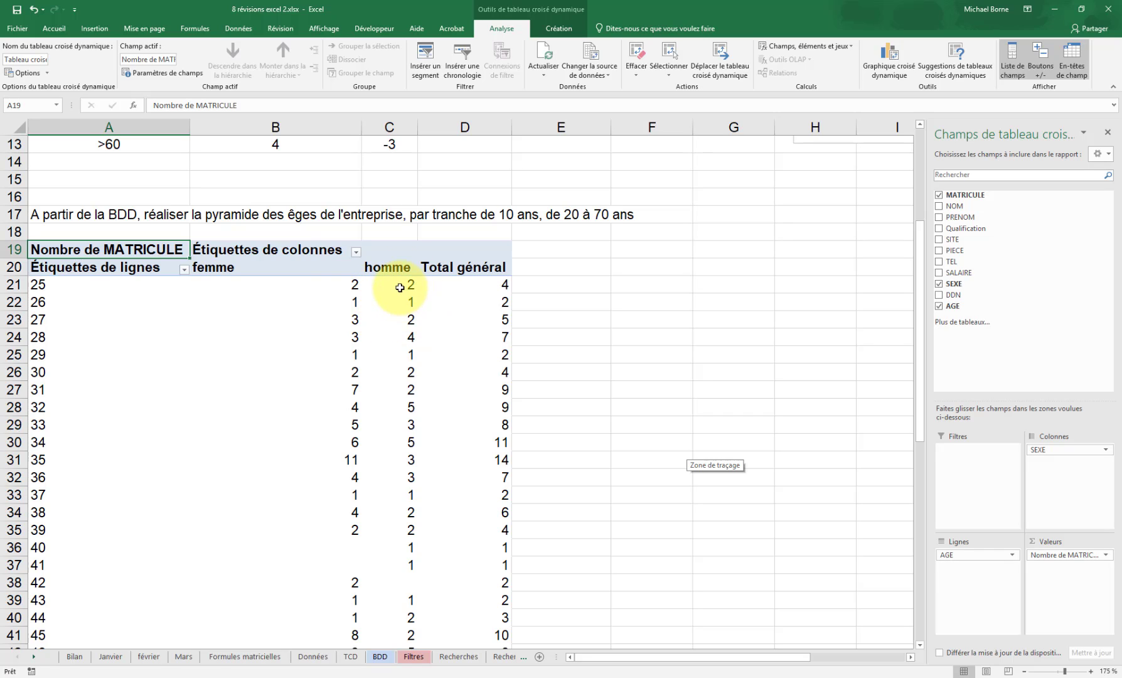
mouse_move(400, 288)
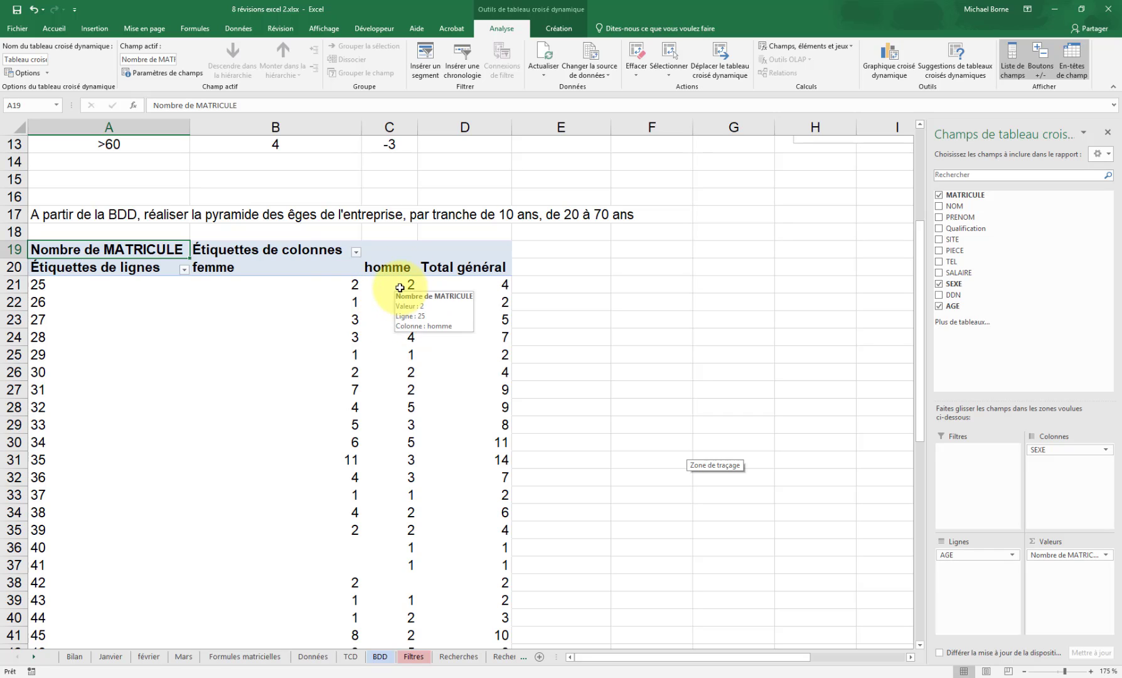
left_click(33, 302)
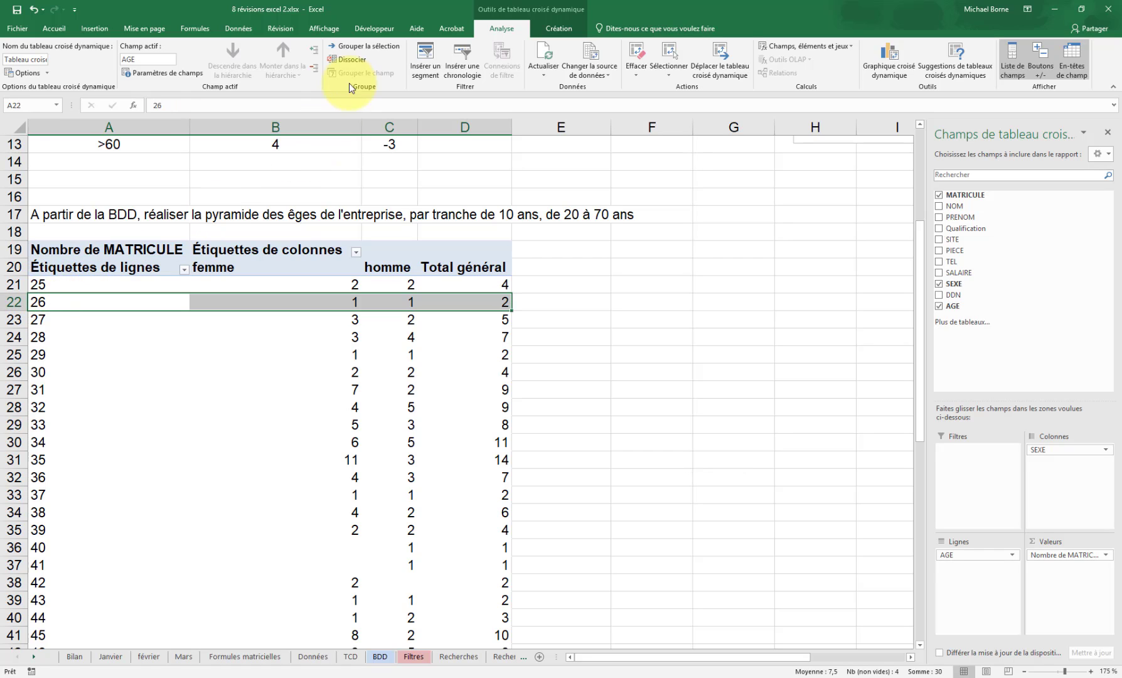
left_click(365, 45)
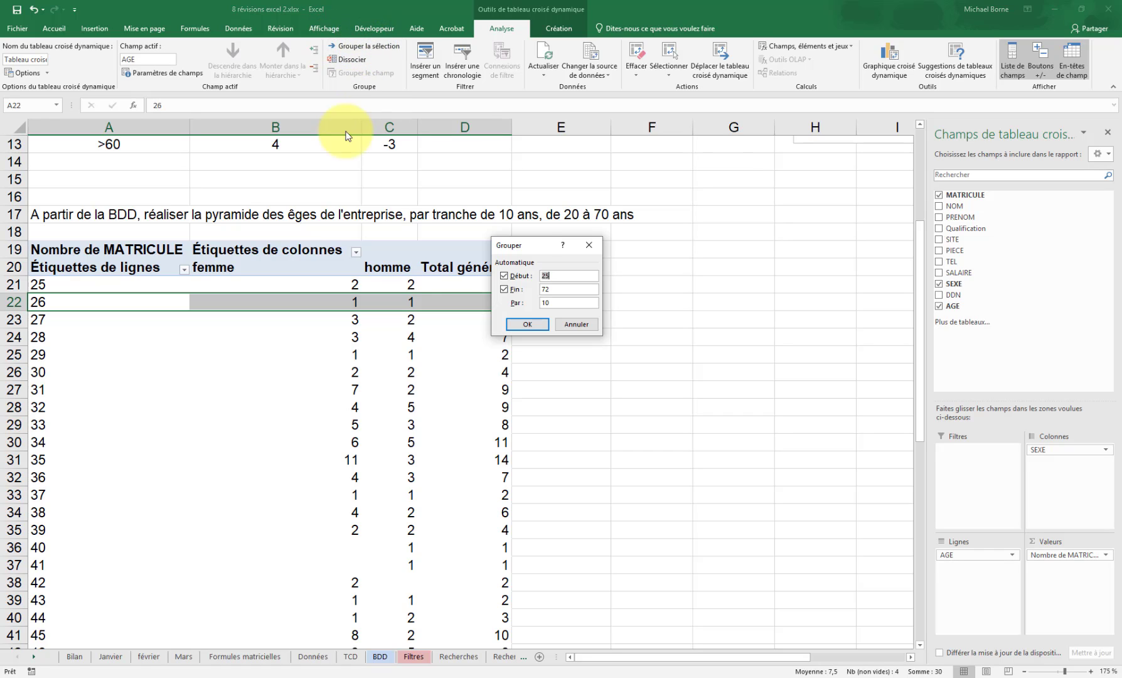
left_click_drag(528, 245, 557, 247)
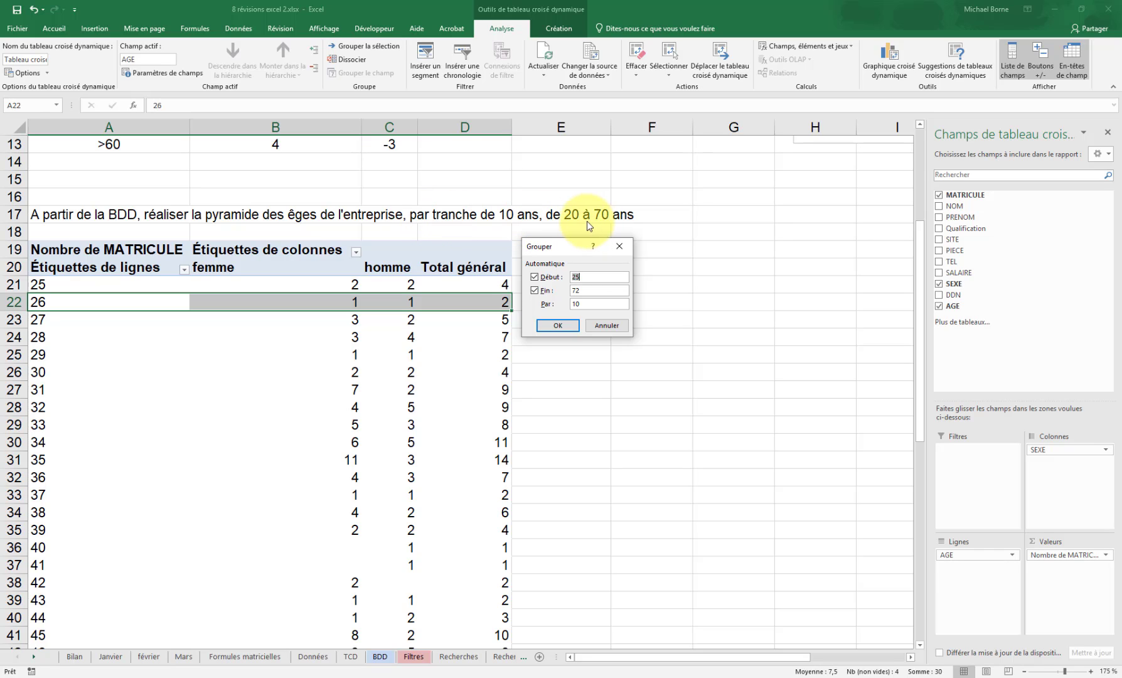
left_click(602, 280)
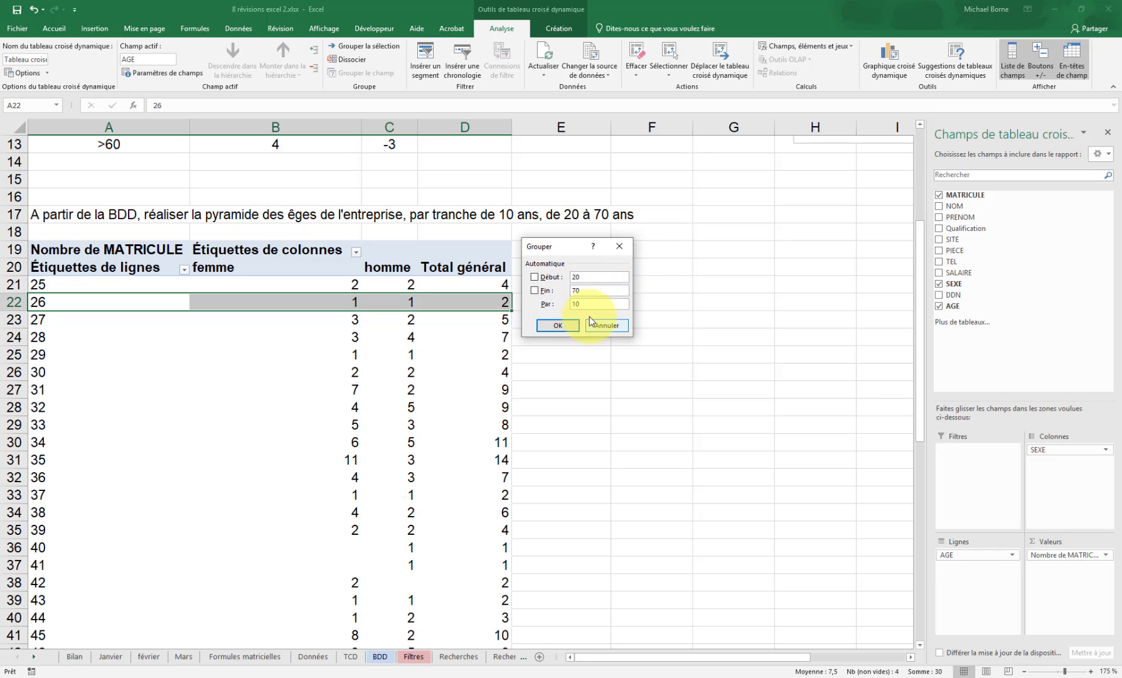
left_click(558, 326)
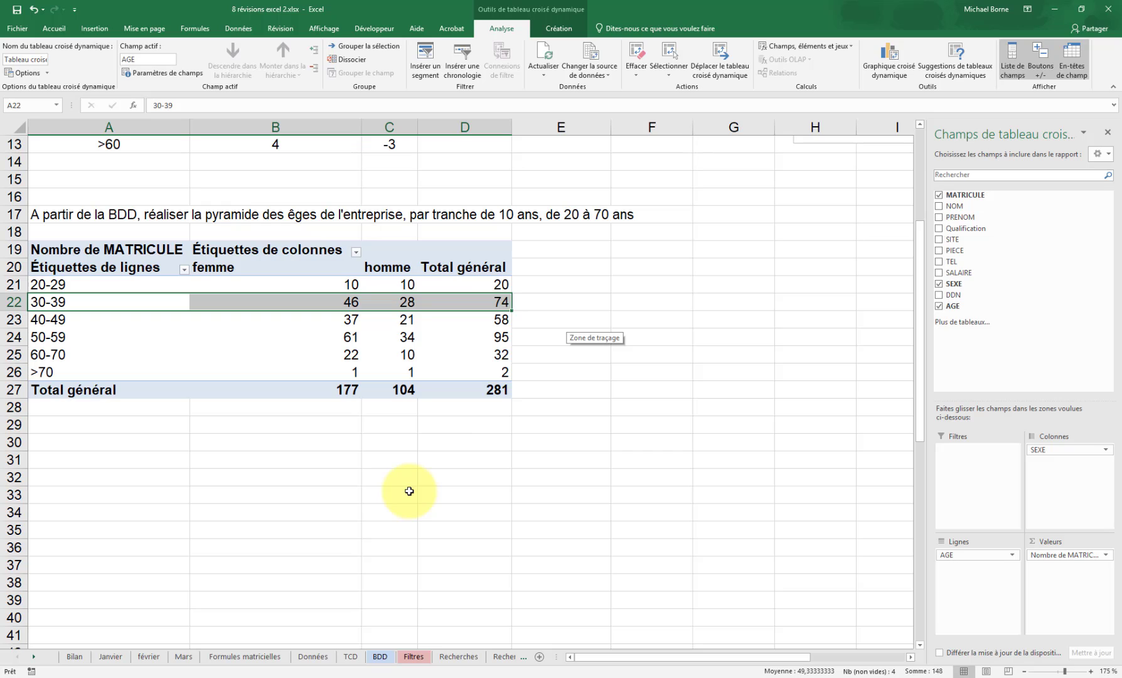
Copy the PivotTable range A20:C26 and paste it as values only starting at cell A30.
scroll(410, 490, "up", 1)
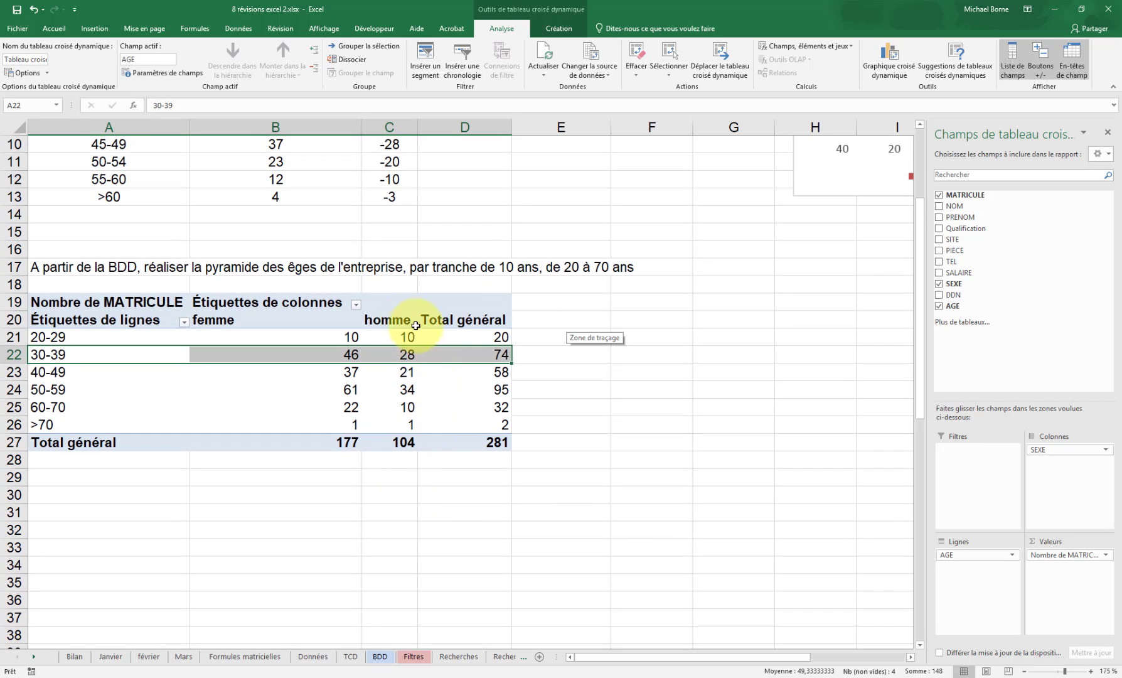
mouse_move(397, 329)
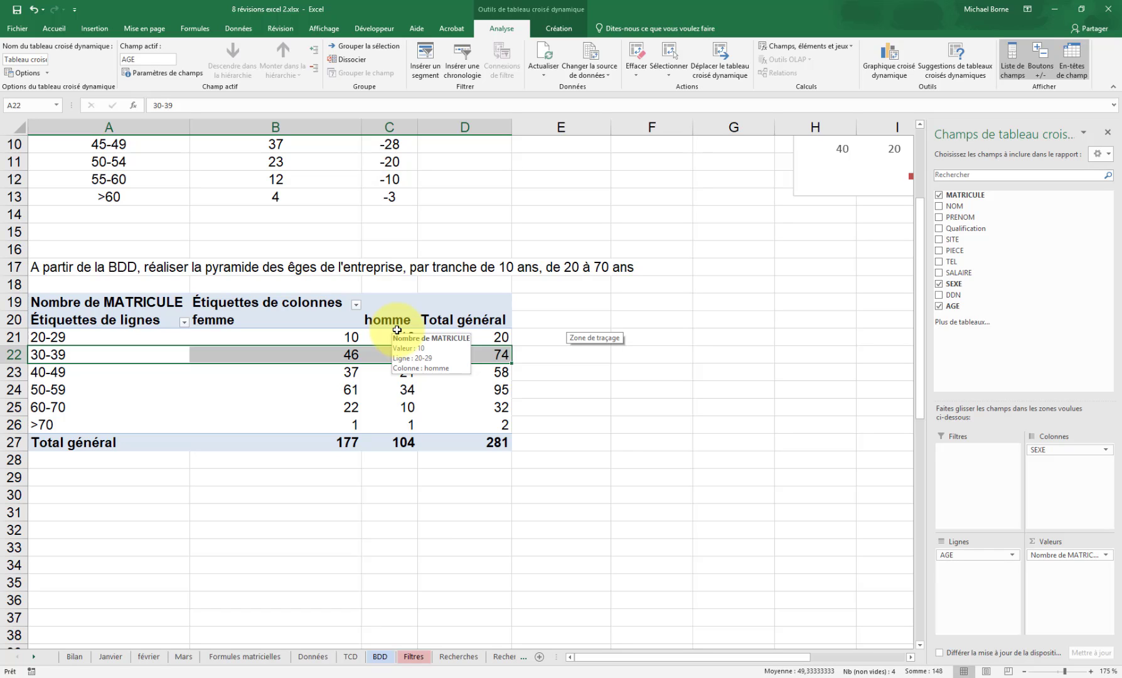
left_click_drag(72, 321, 380, 422)
key("ctrl+c")
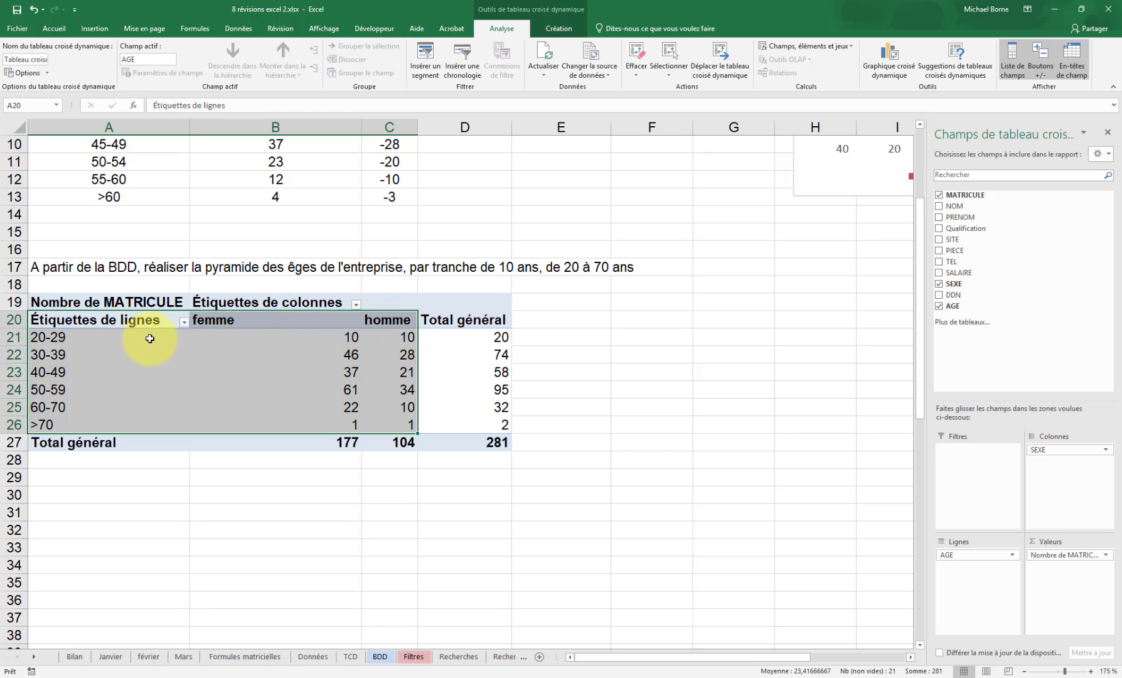
right_click(227, 321)
left_click(262, 331)
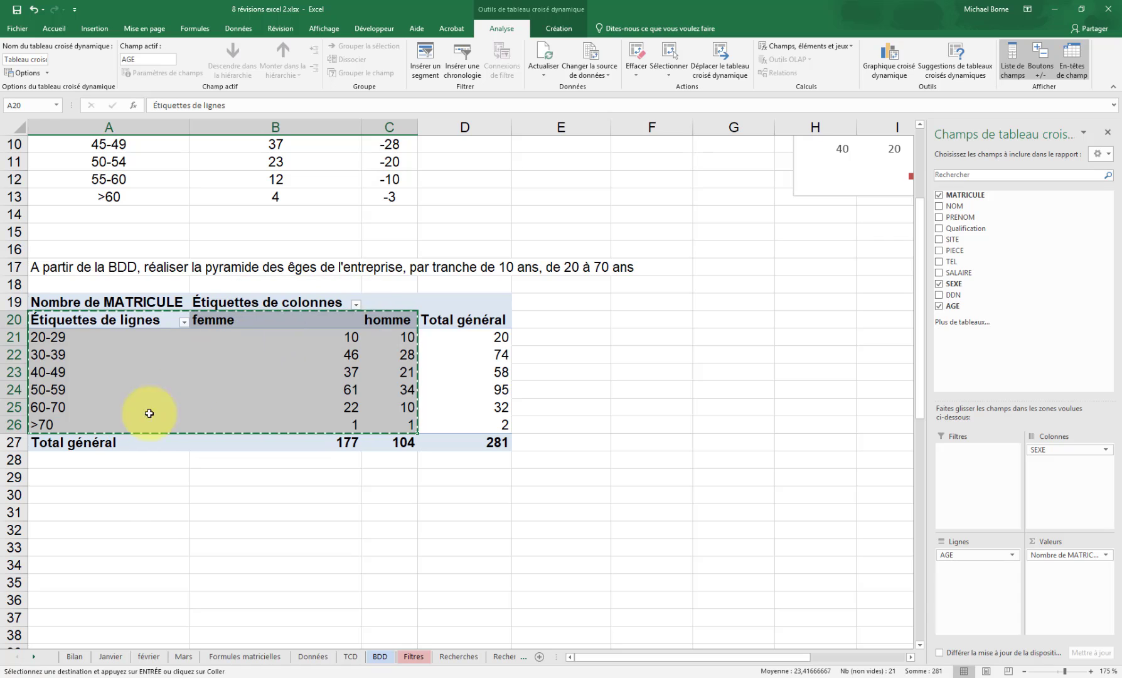
left_click(109, 496)
right_click(109, 497)
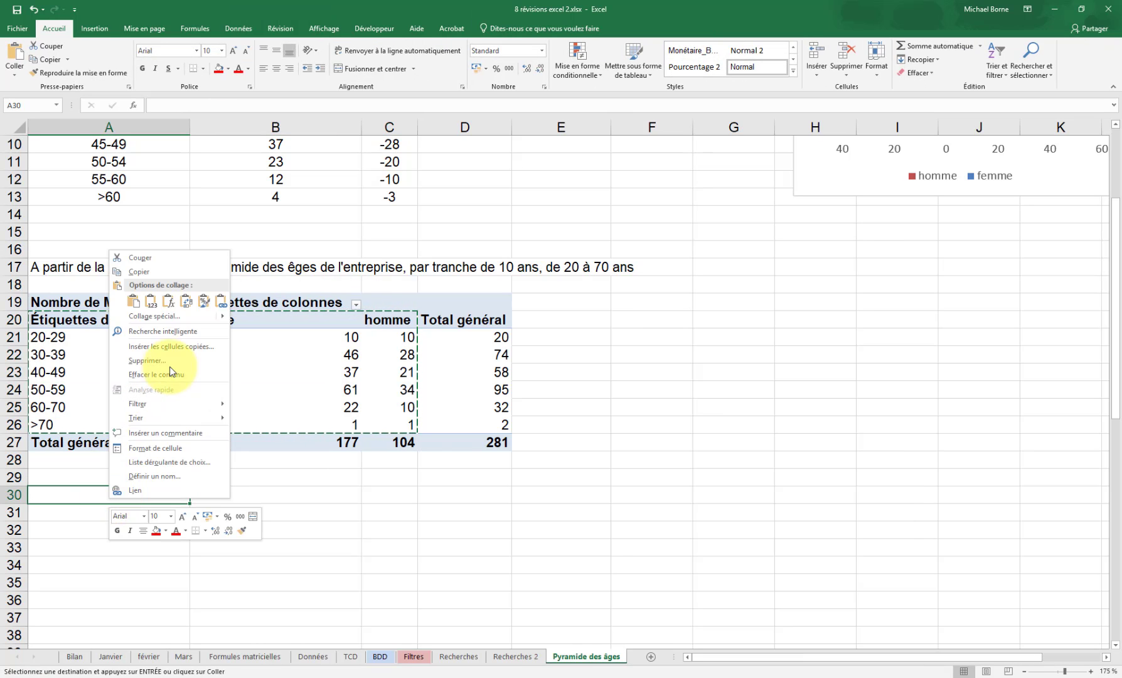
mouse_move(223, 319)
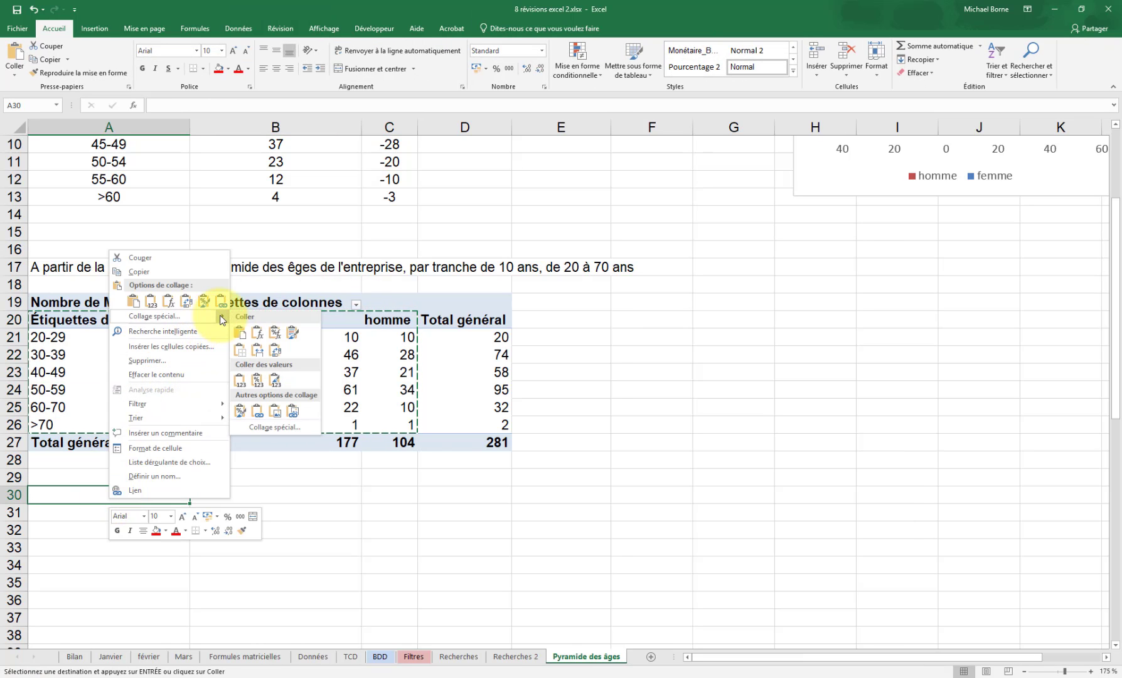
left_click(238, 379)
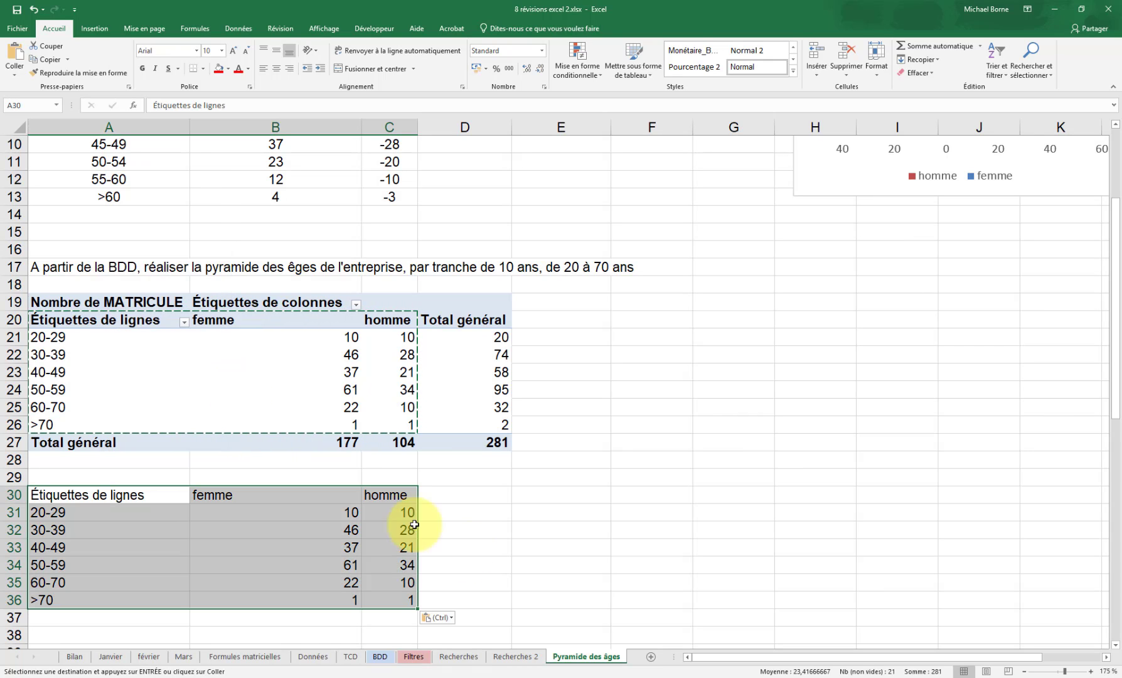
Clear the label in A30 of the pasted table and center the femme and homme headers in B30:C30.
left_click(527, 534)
left_click(139, 496)
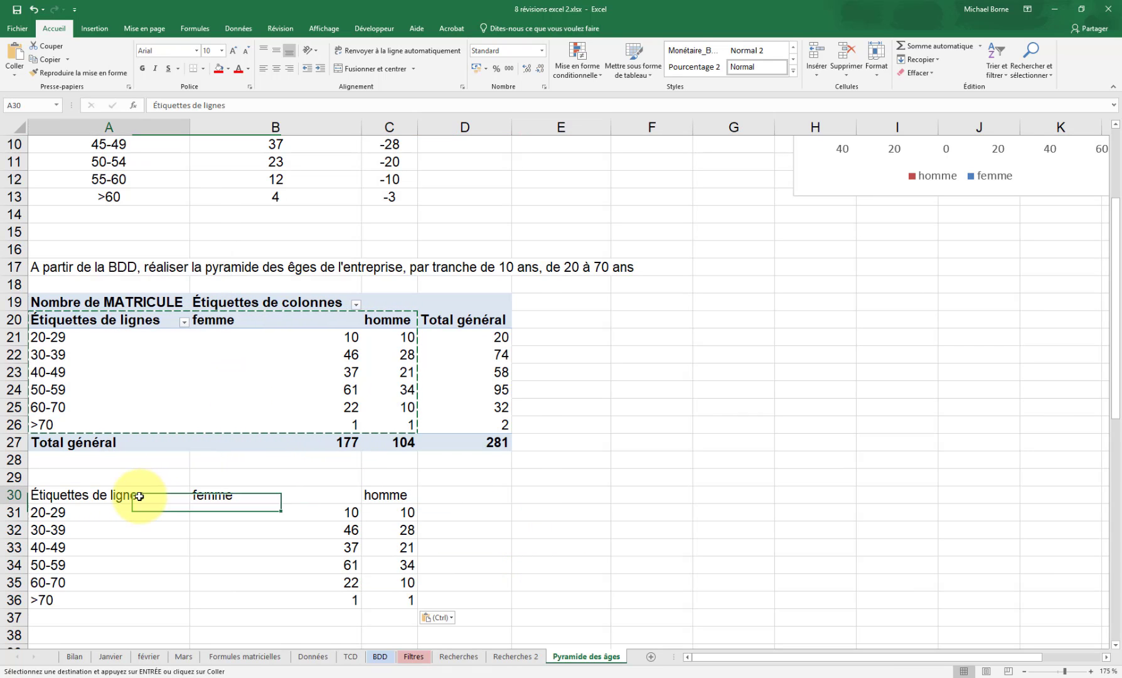
key("Delete")
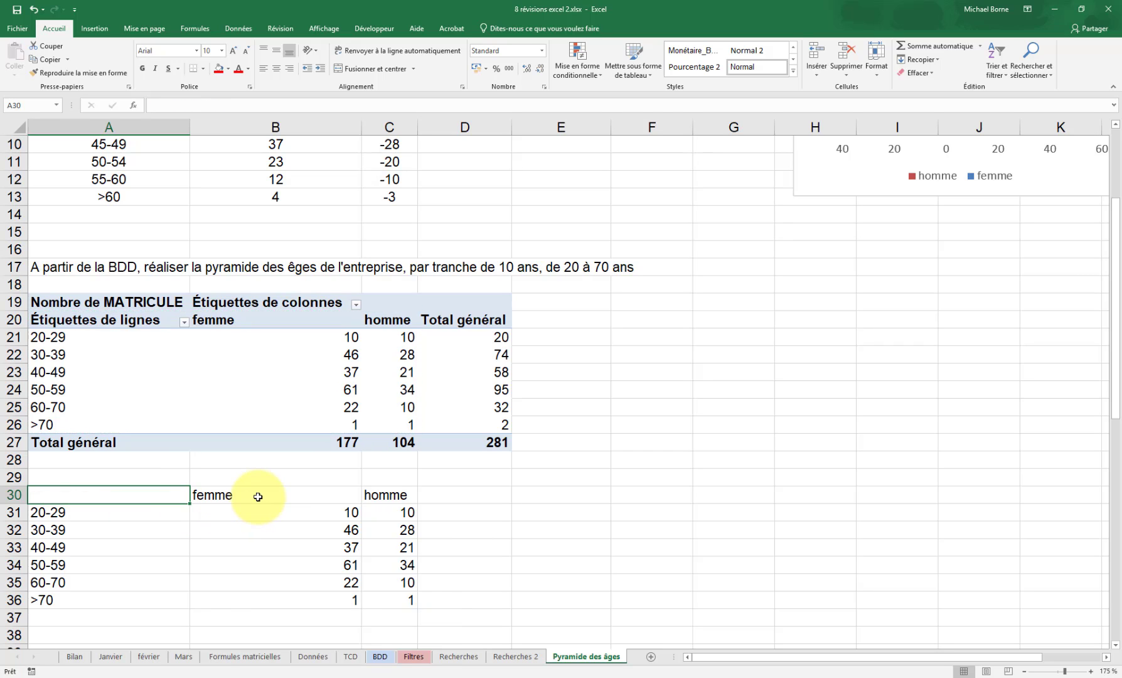
left_click_drag(316, 496, 376, 495)
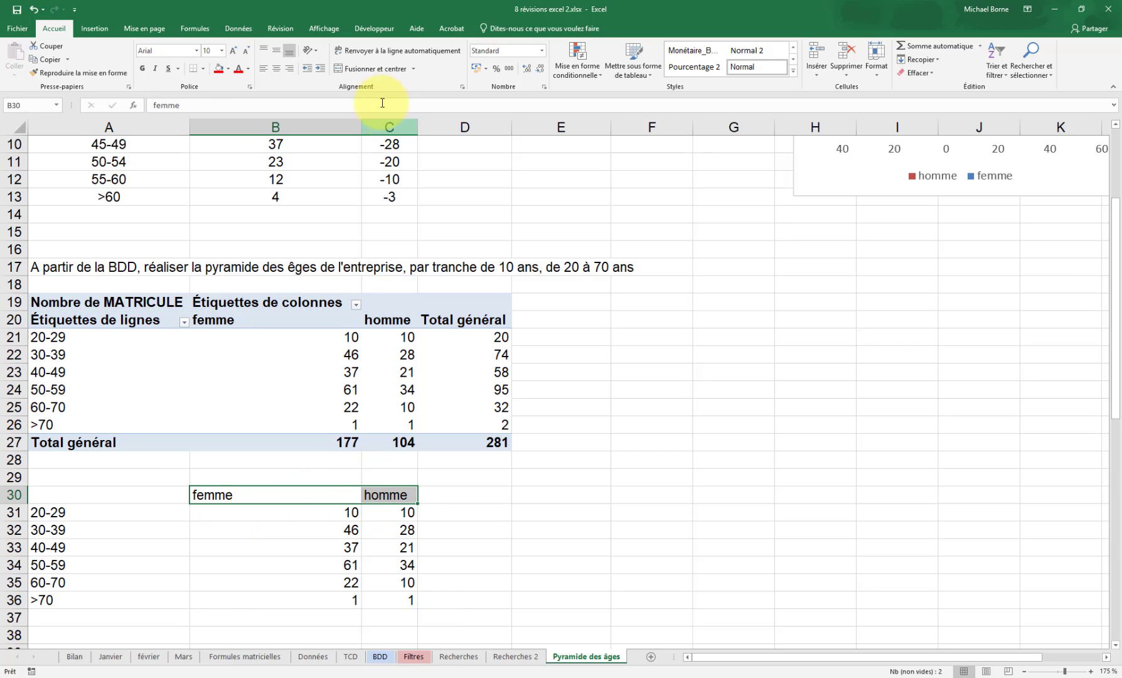
left_click(275, 68)
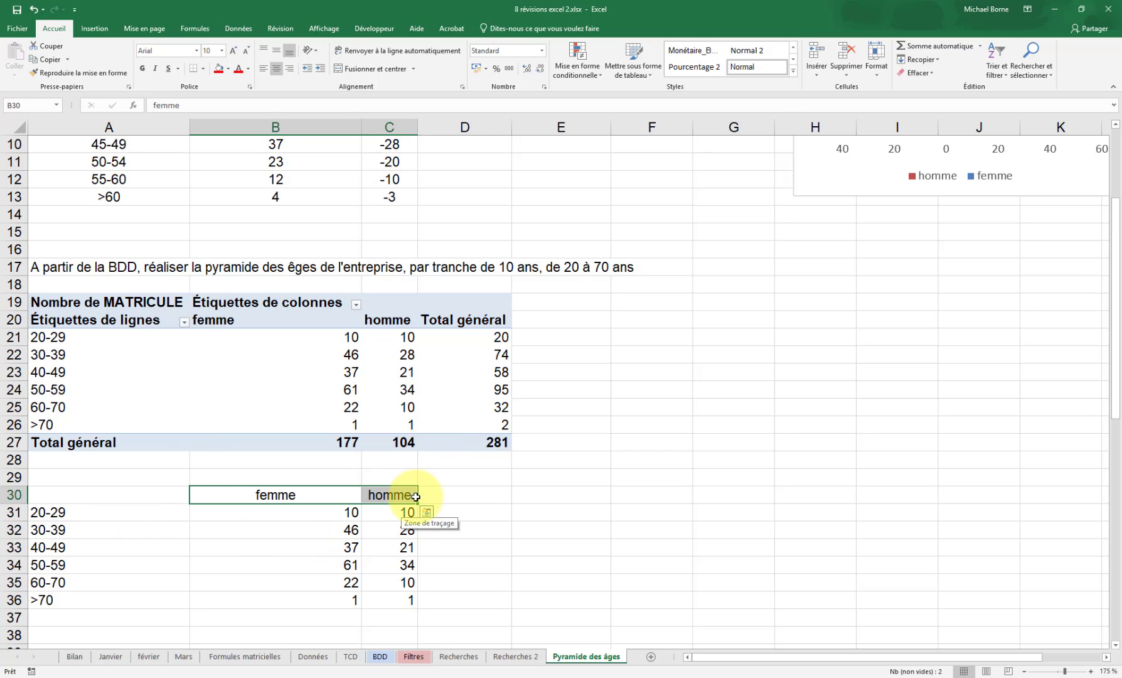
left_click_drag(92, 496, 377, 601)
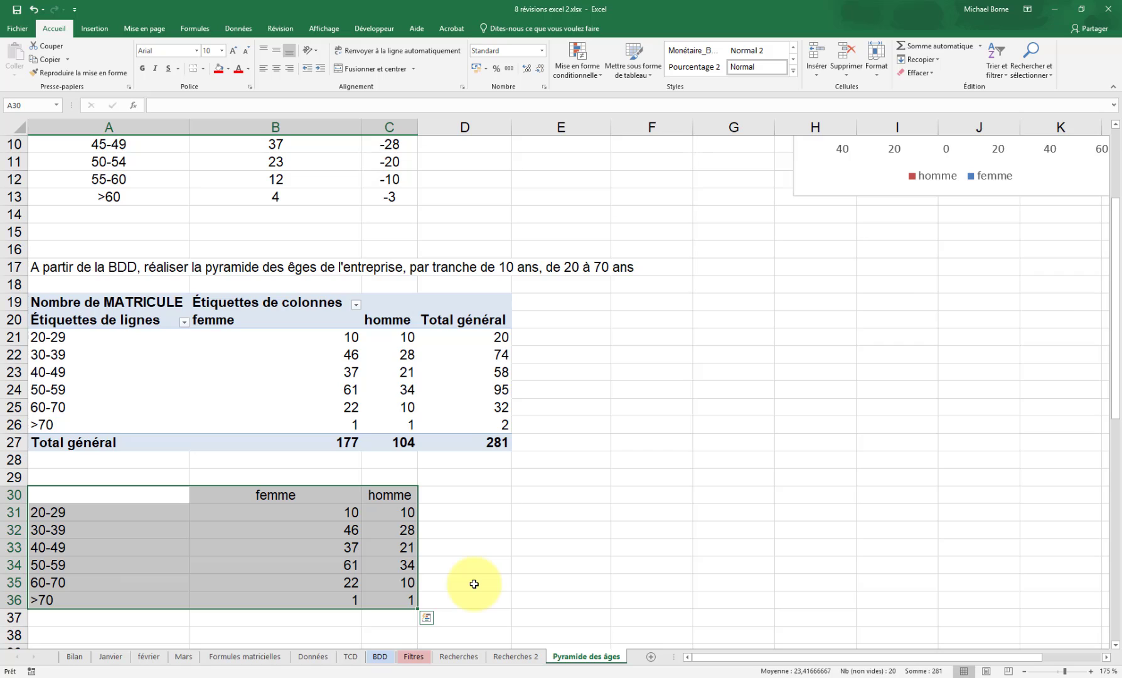
Enter the formula =-C31 in D31 and fill it down to D36.
left_click(475, 511)
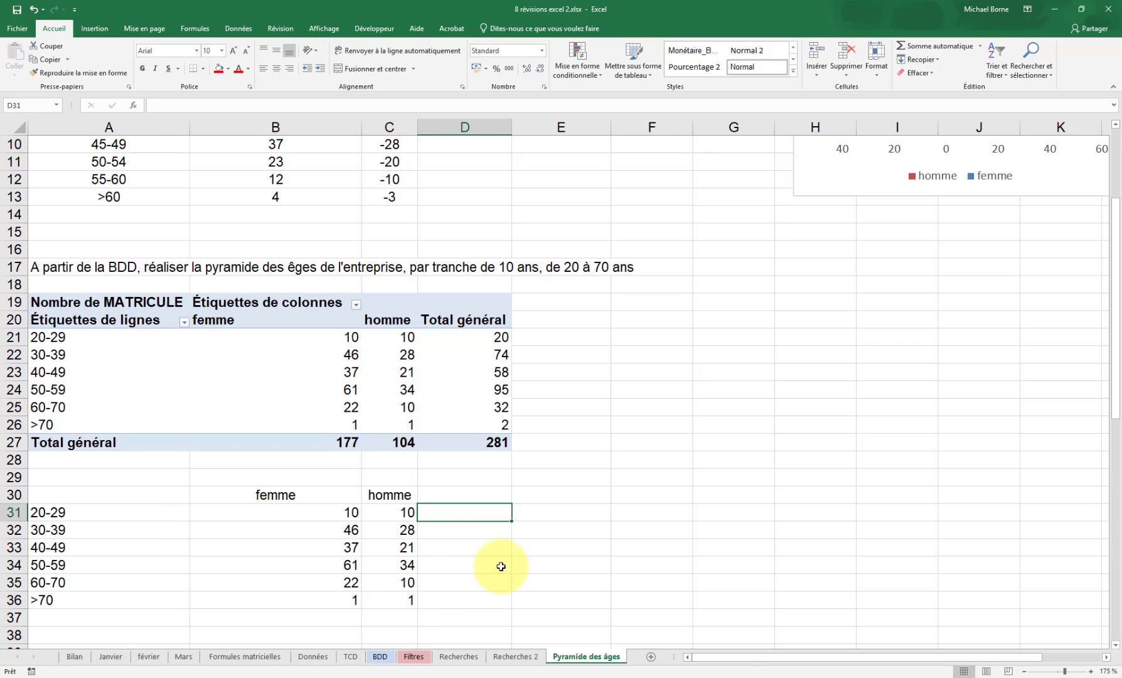
type("=-")
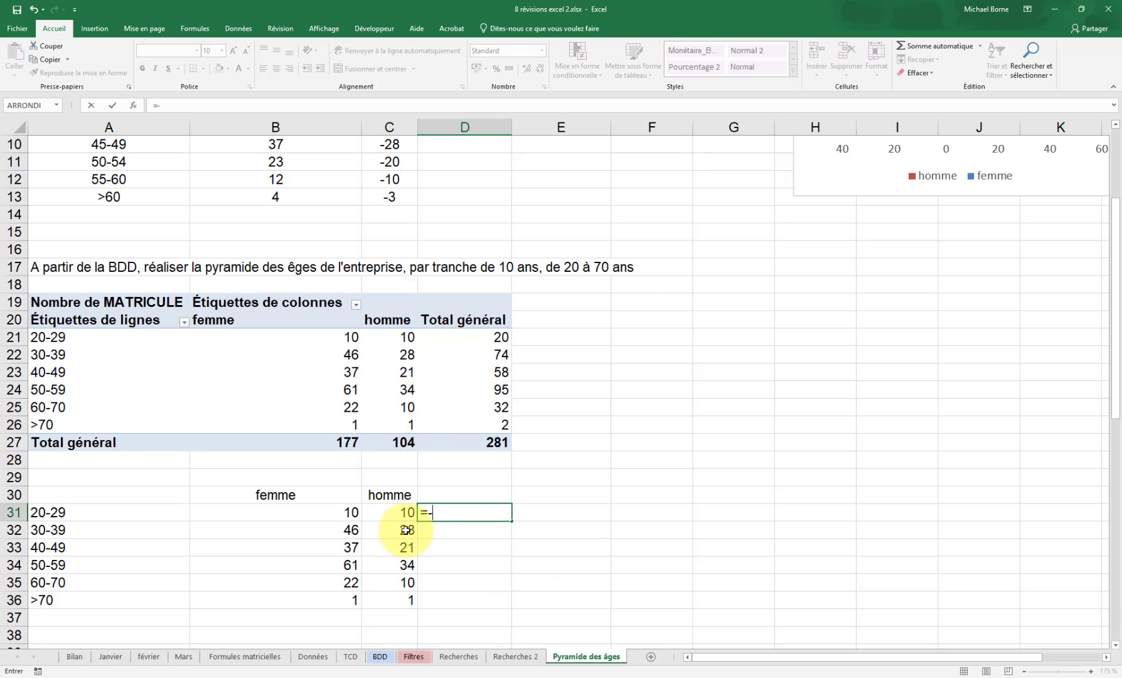
left_click(399, 513)
key("Return")
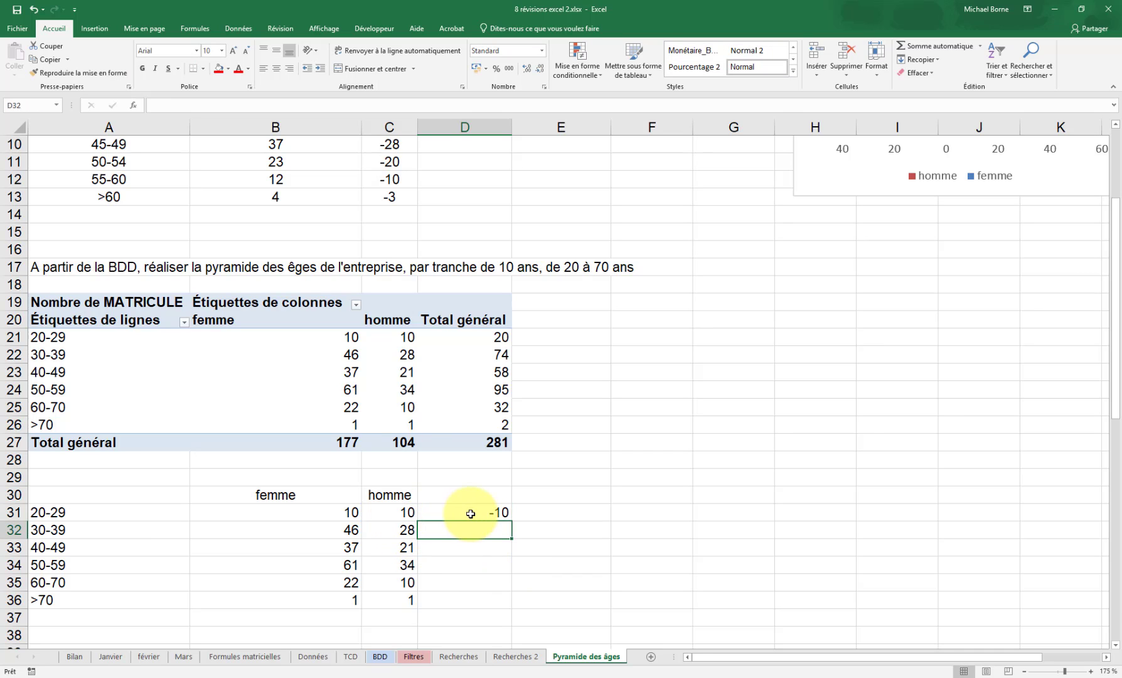
left_click(476, 512)
left_click_drag(511, 521, 509, 611)
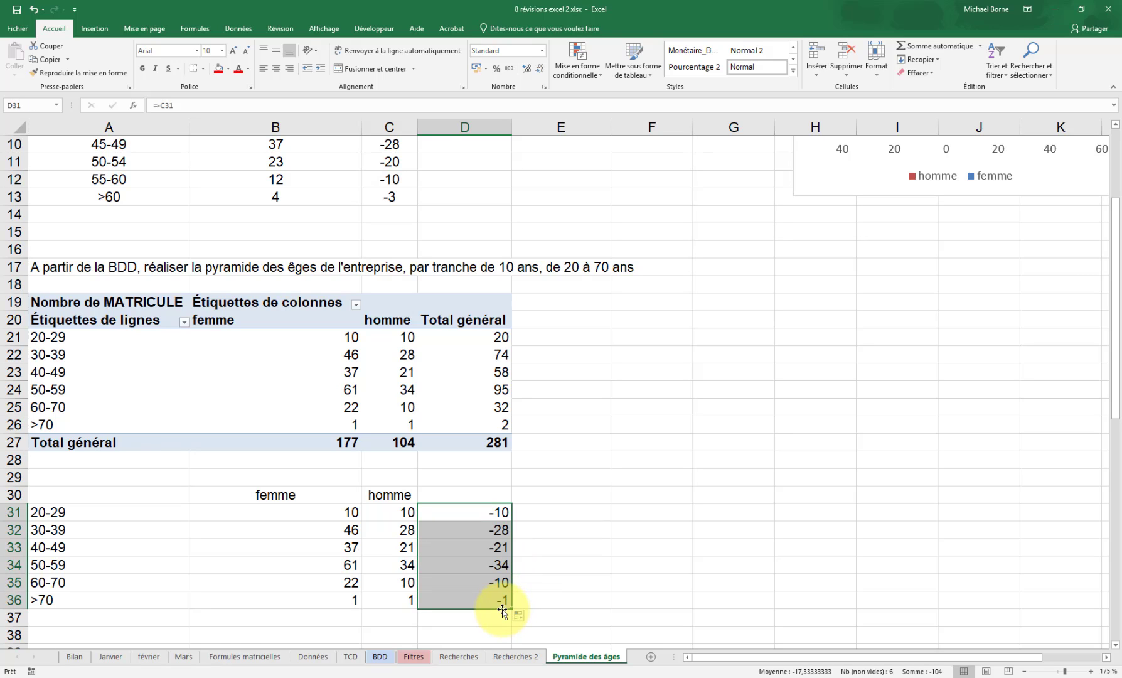
Paste the negated numbers from D31:D36 as values over the homme column C31:C36, and clear the helper cells D31:D36.
key("ctrl+c")
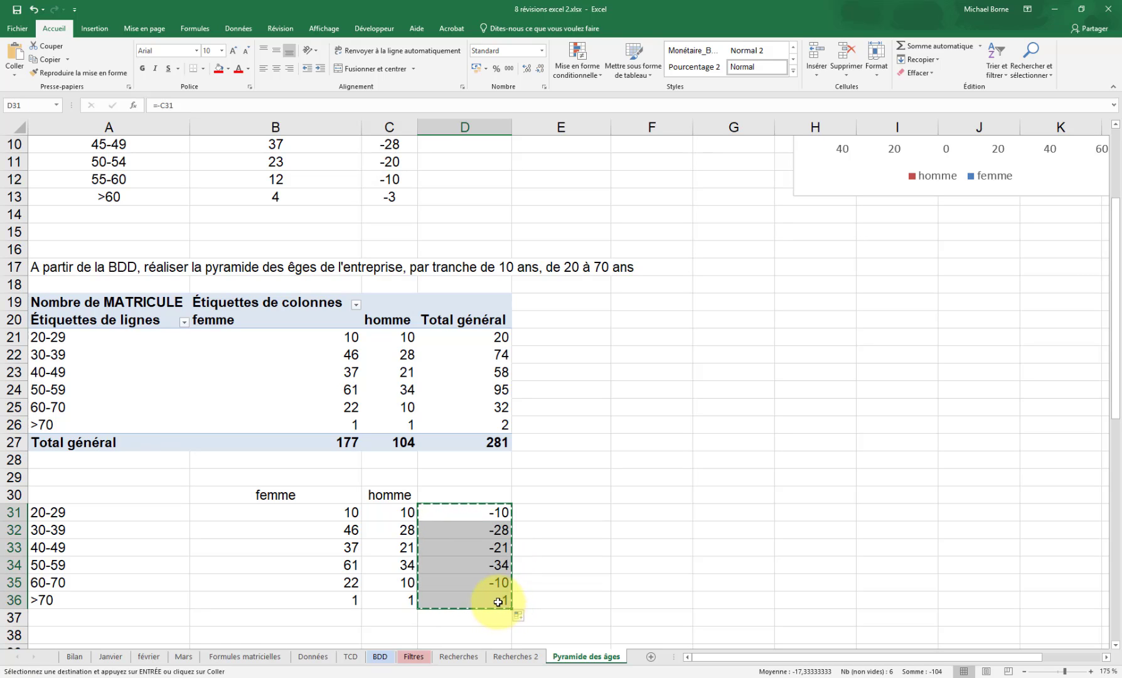
left_click_drag(407, 514, 398, 595)
right_click(400, 516)
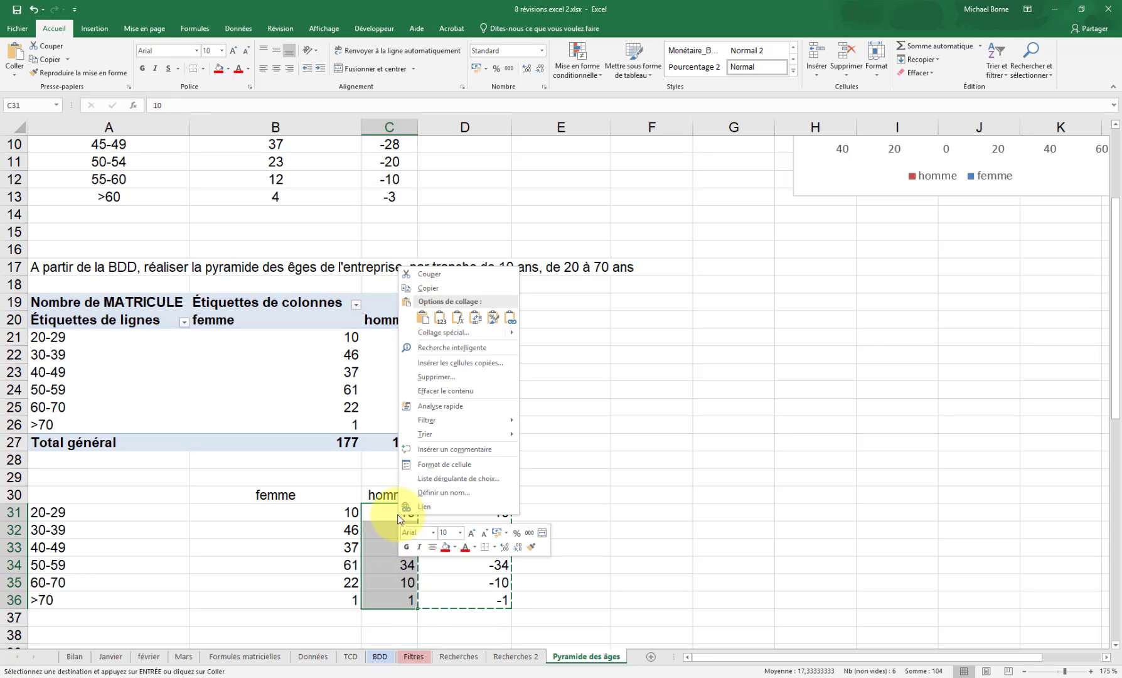
mouse_move(510, 334)
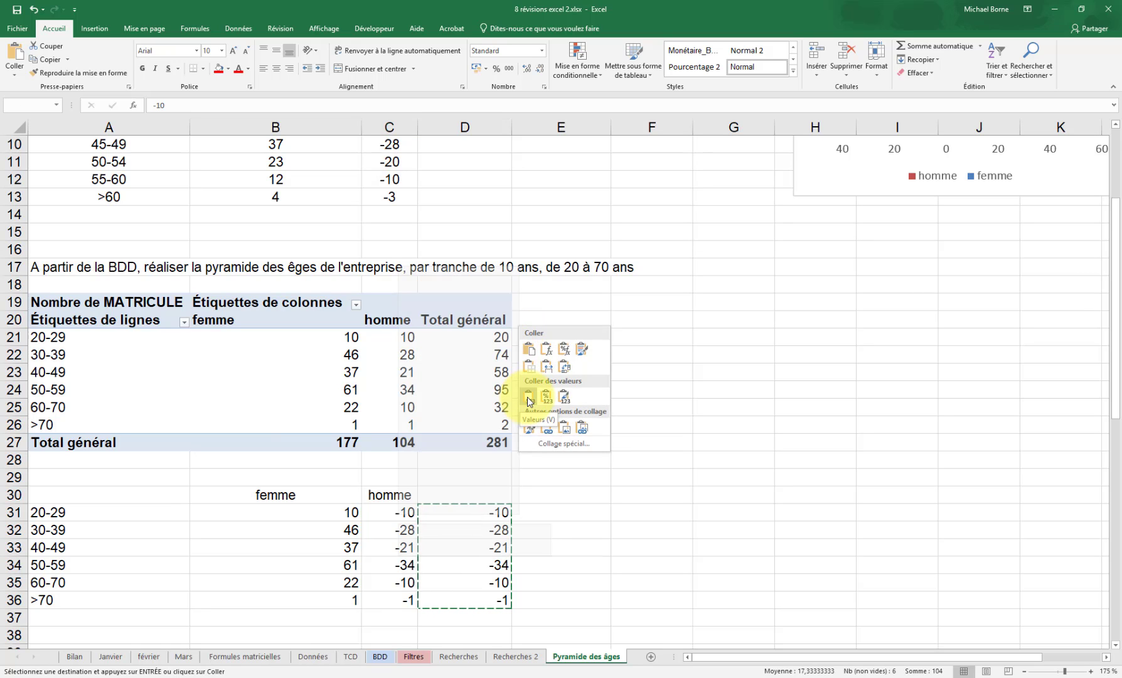
left_click(528, 398)
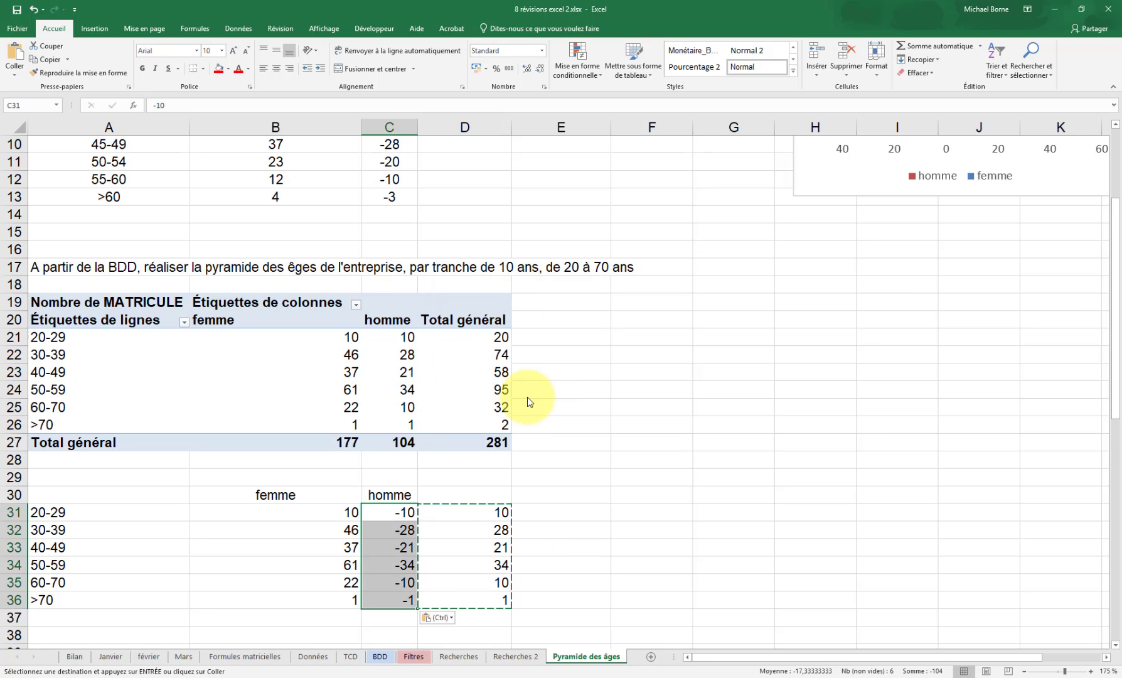
key("Escape")
left_click_drag(488, 510, 491, 600)
key("Delete")
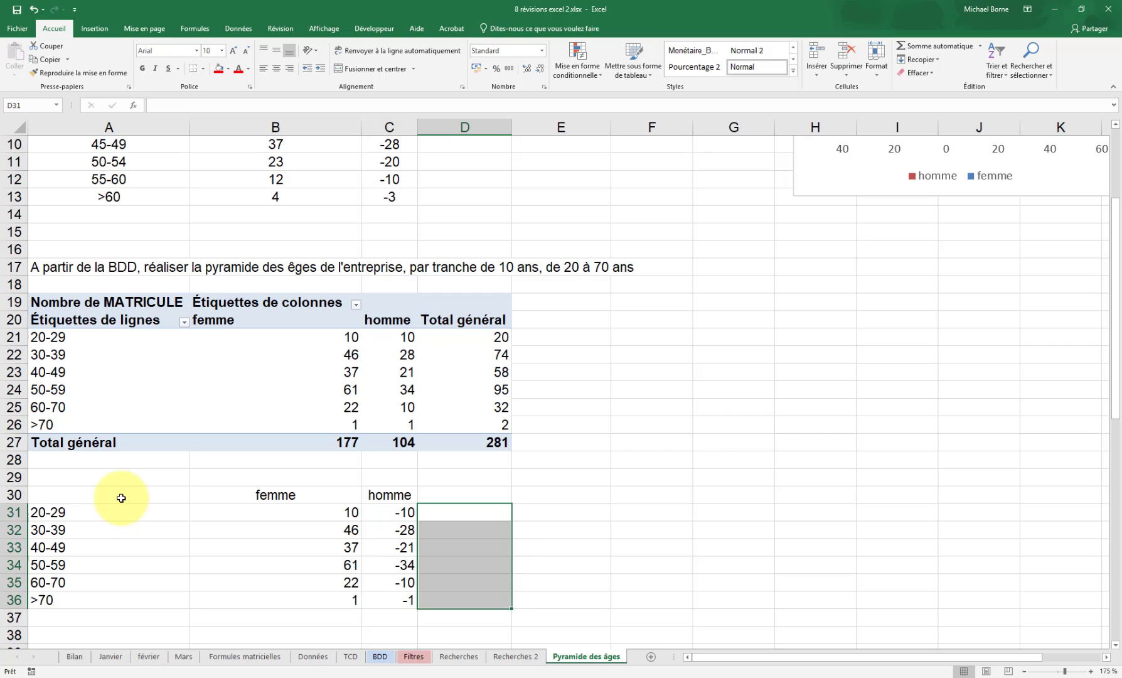
Insert a 2D clustered bar chart from A30:C36 and move it to about columns D to J, rows 16 to 32.
left_click_drag(122, 498, 389, 599)
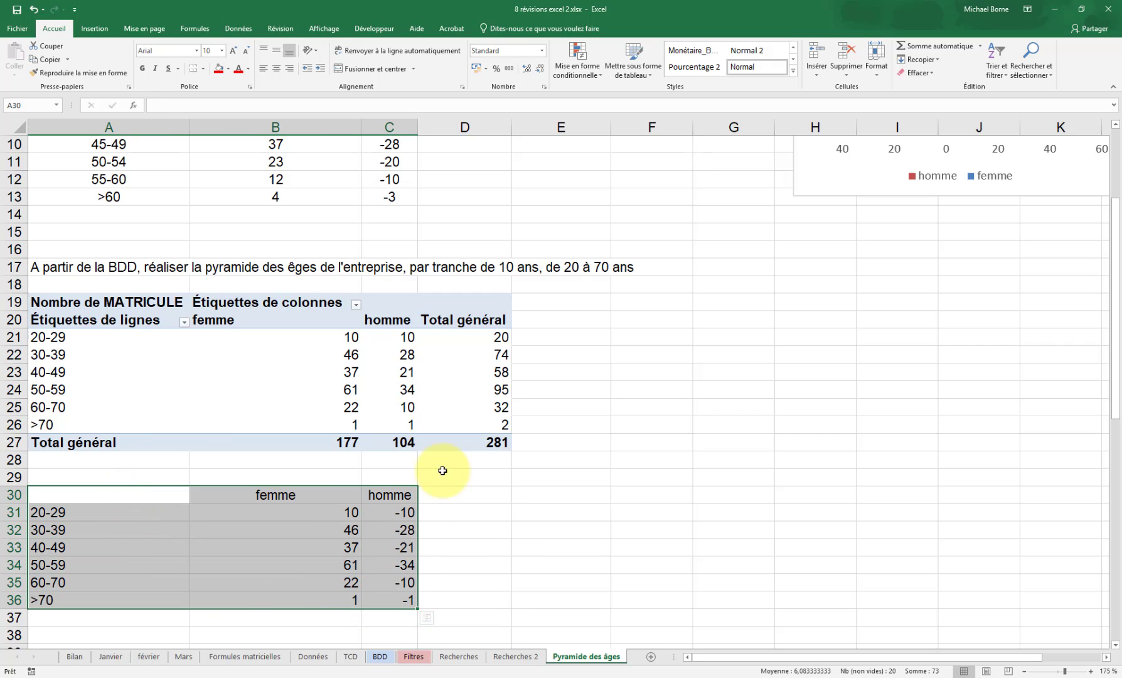
left_click(94, 27)
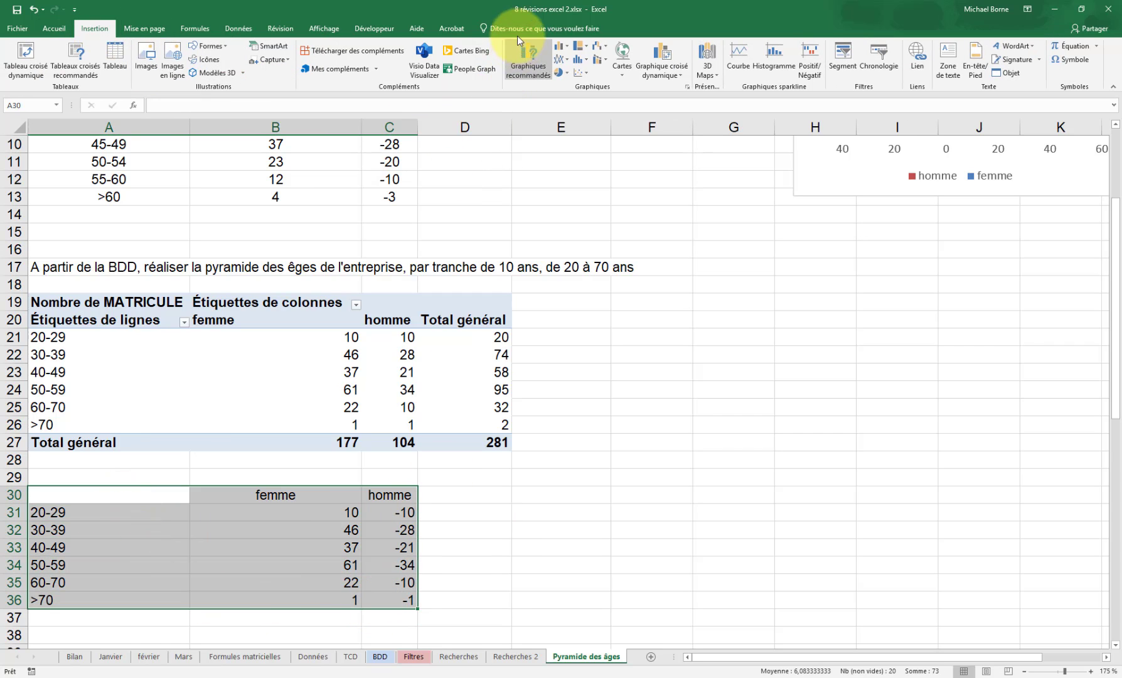
left_click(568, 51)
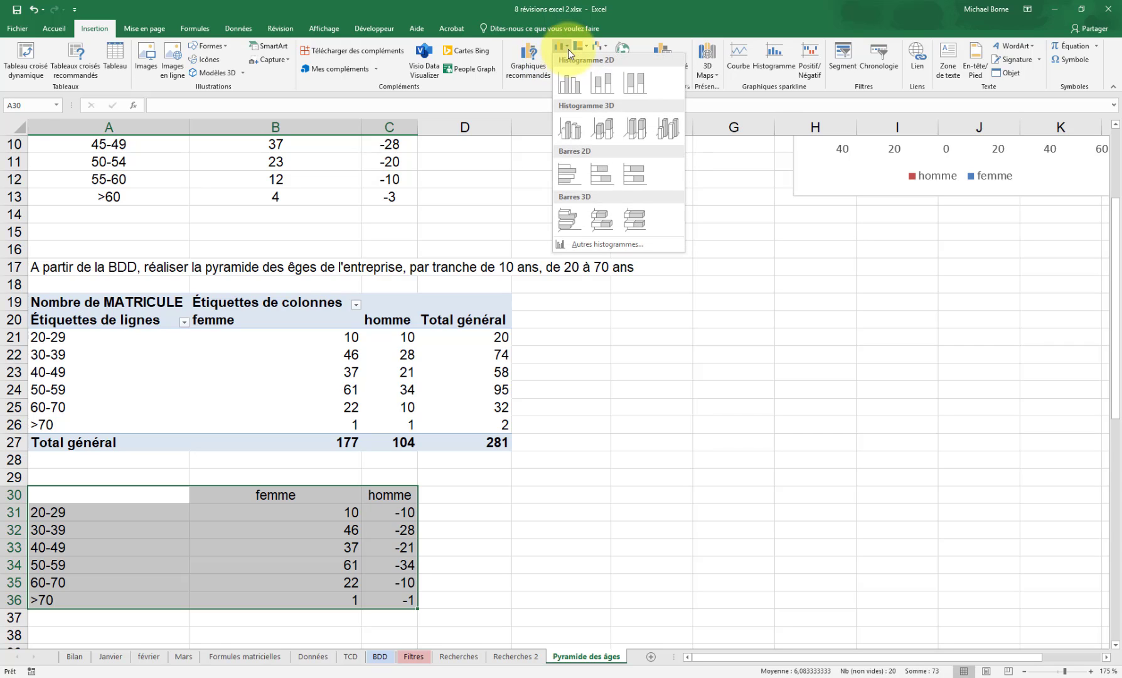
left_click(571, 175)
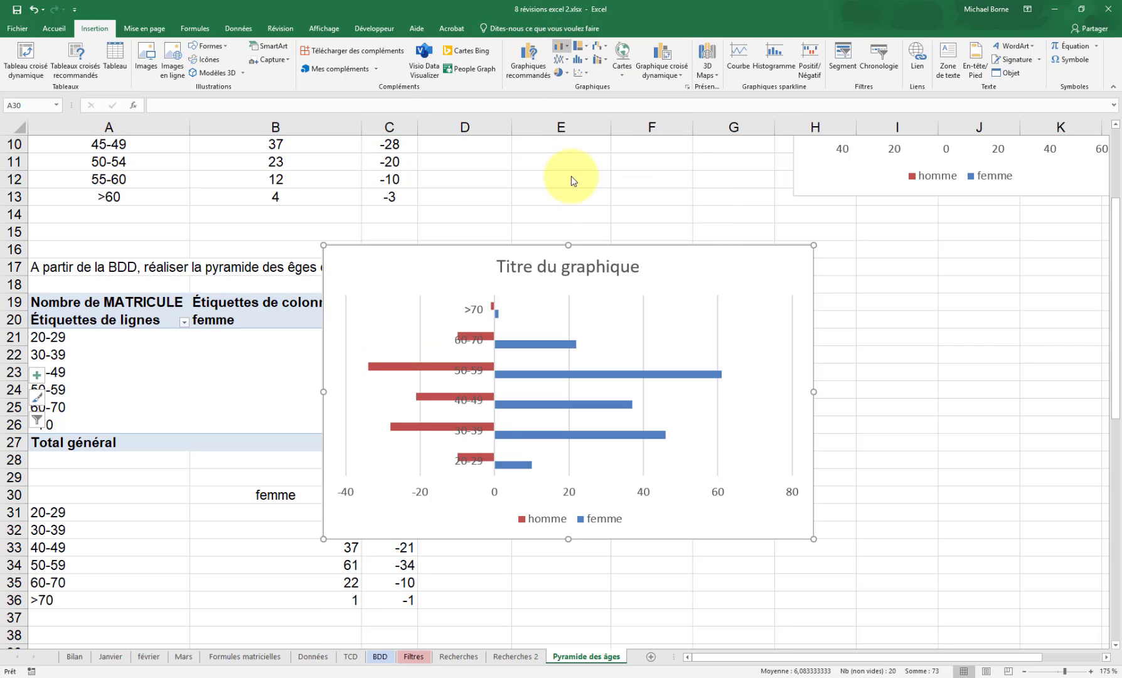
left_click_drag(681, 254, 825, 250)
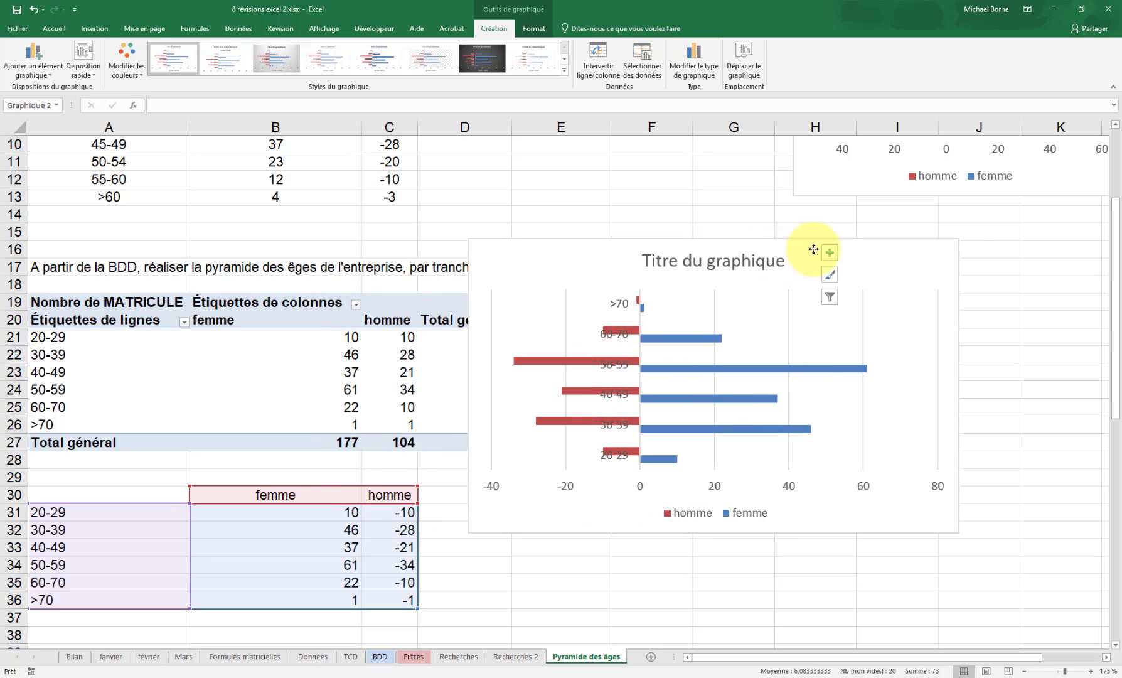
Set the new chart's series overlap to 100% and its gap width to 8%.
left_click(686, 339)
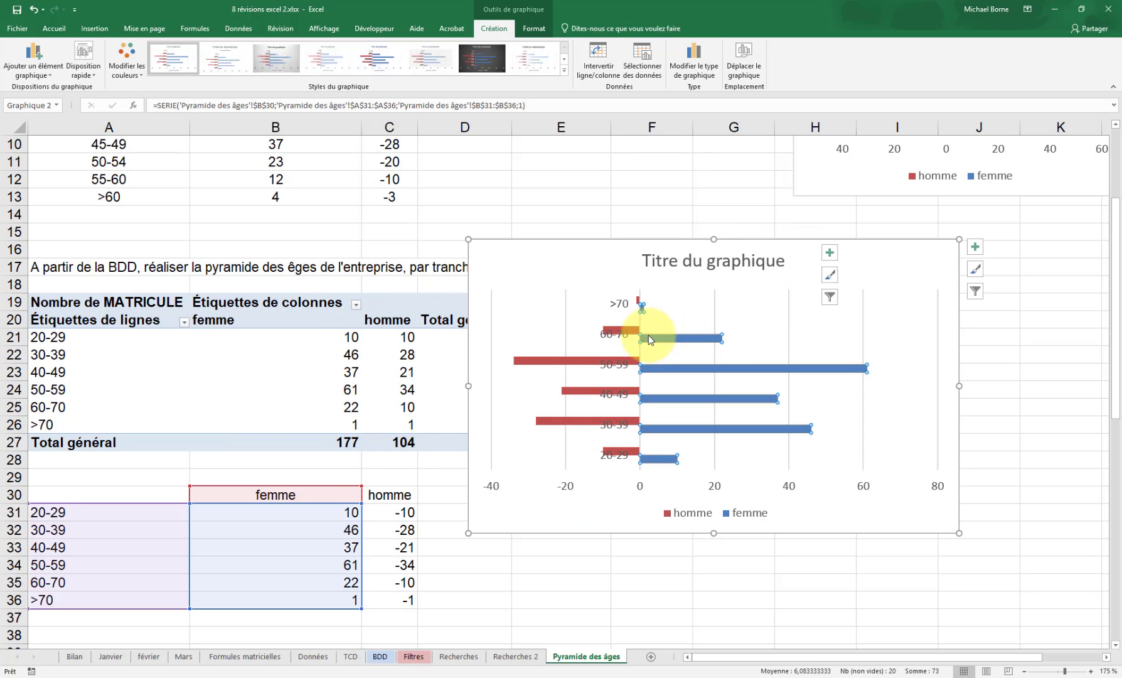
right_click(704, 341)
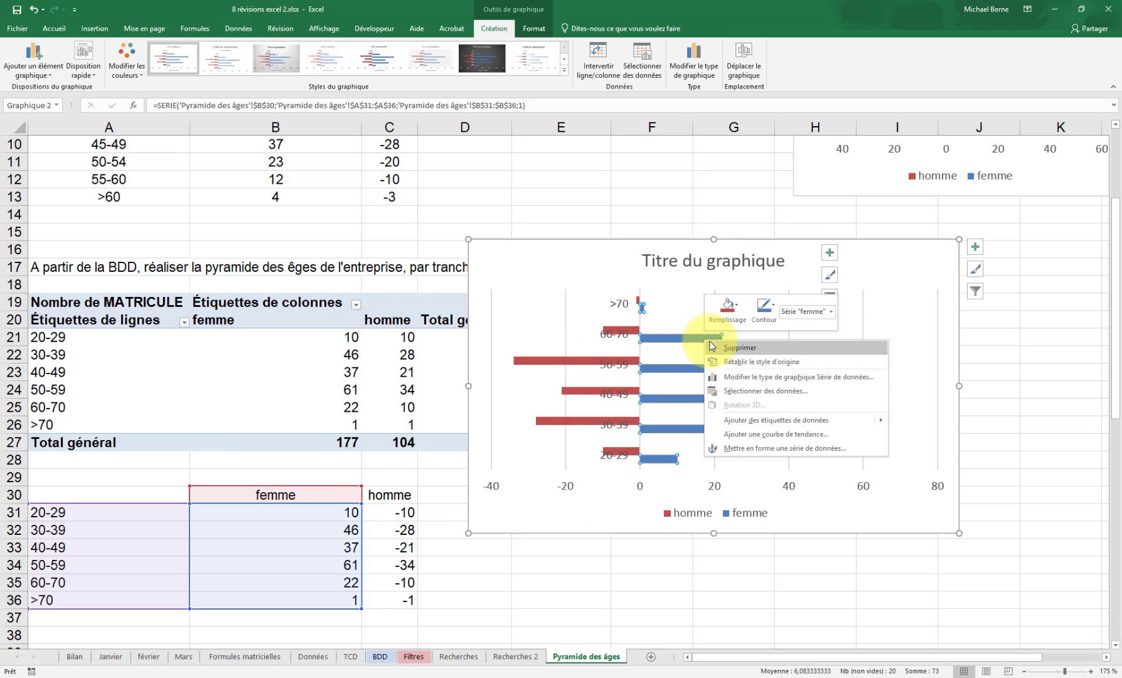
left_click(757, 450)
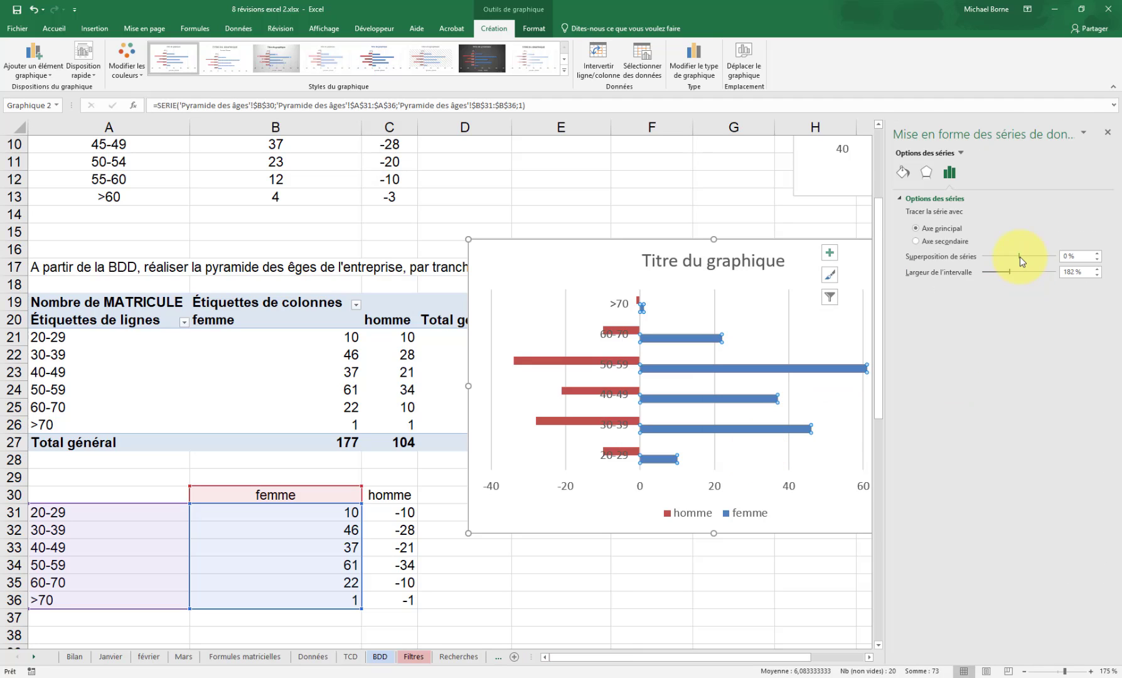
left_click_drag(1019, 256, 984, 274)
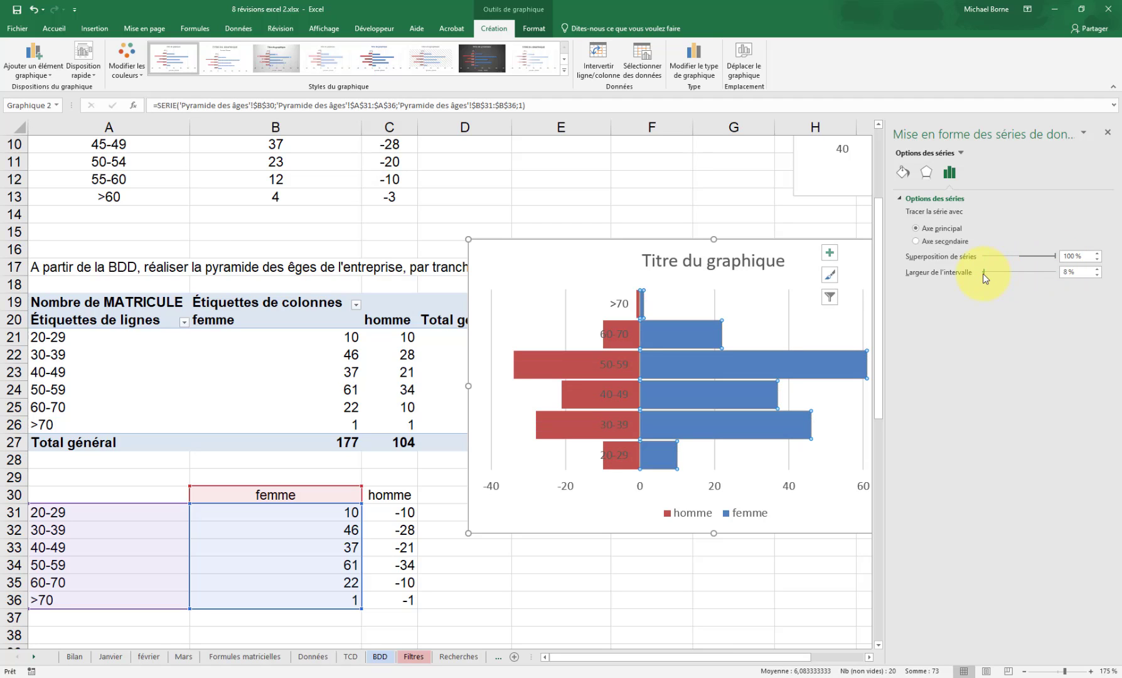
Set the label position of the chart's vertical age-group axis to Bas.
left_click(620, 307)
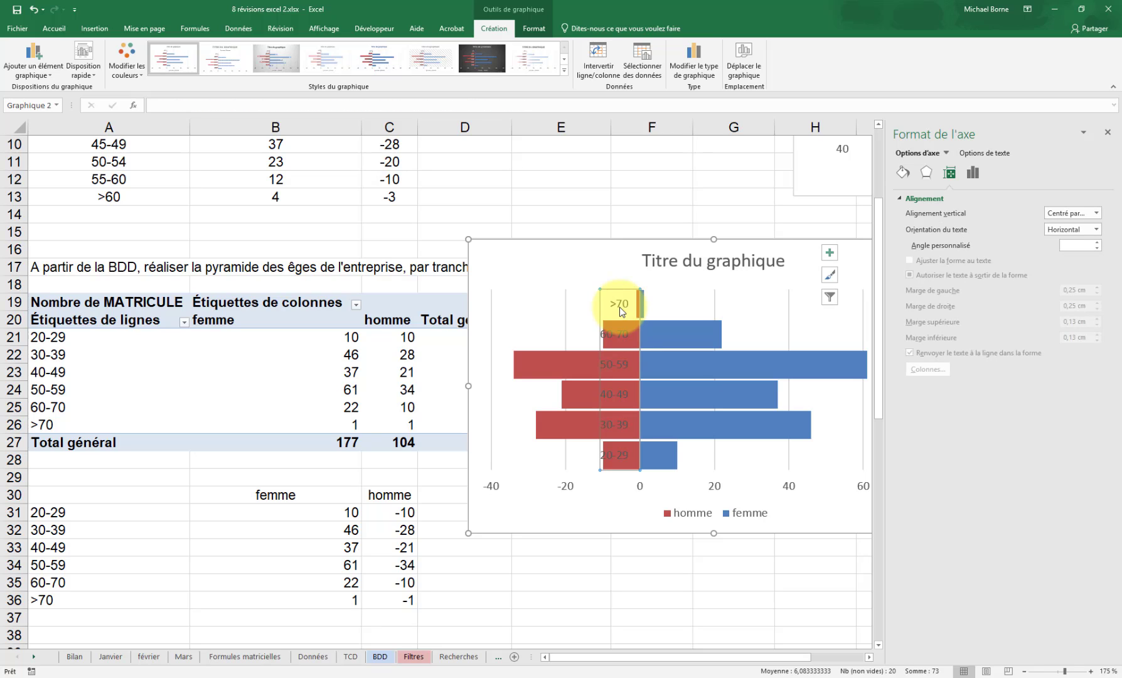
right_click(620, 307)
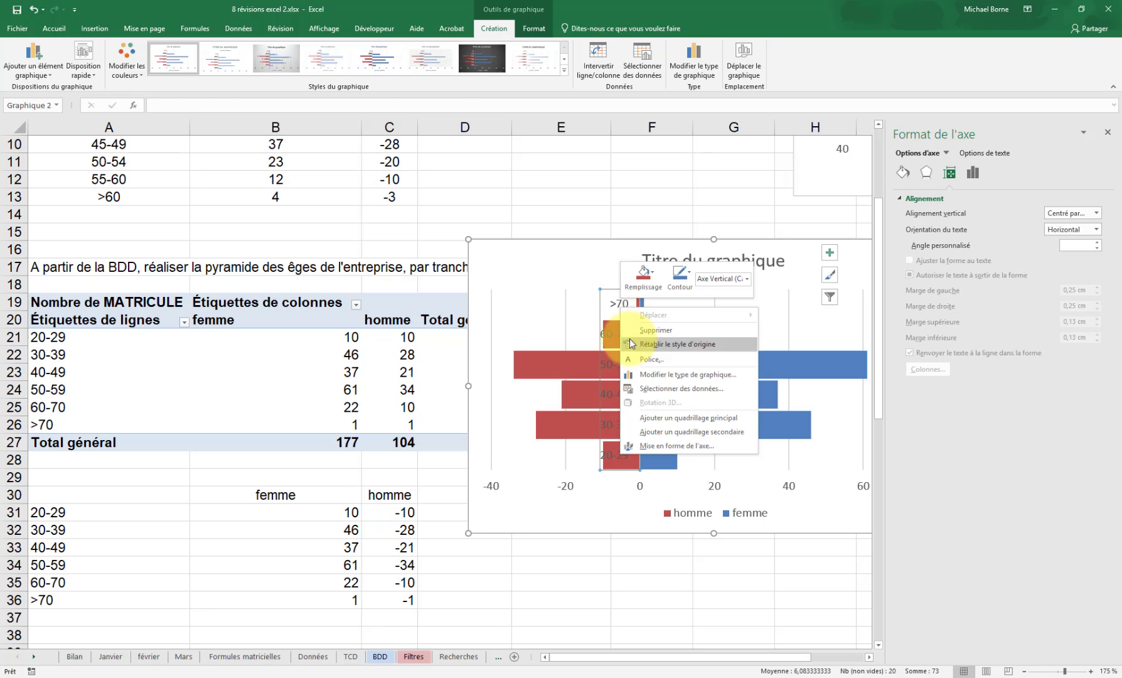
left_click(658, 445)
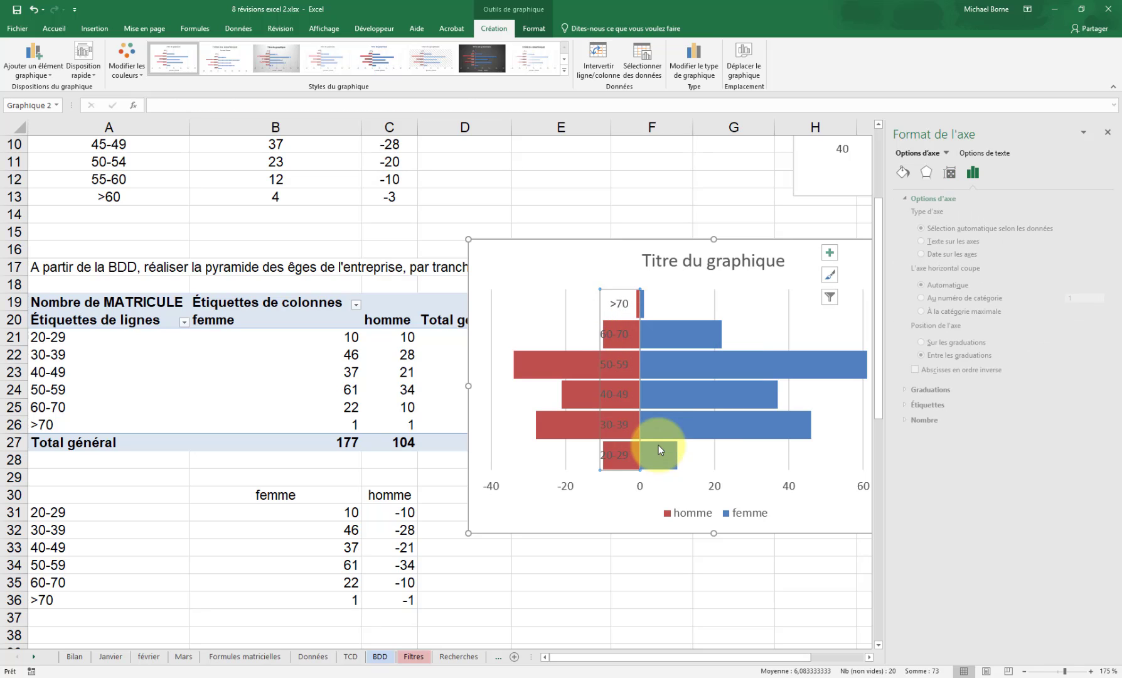
left_click(900, 405)
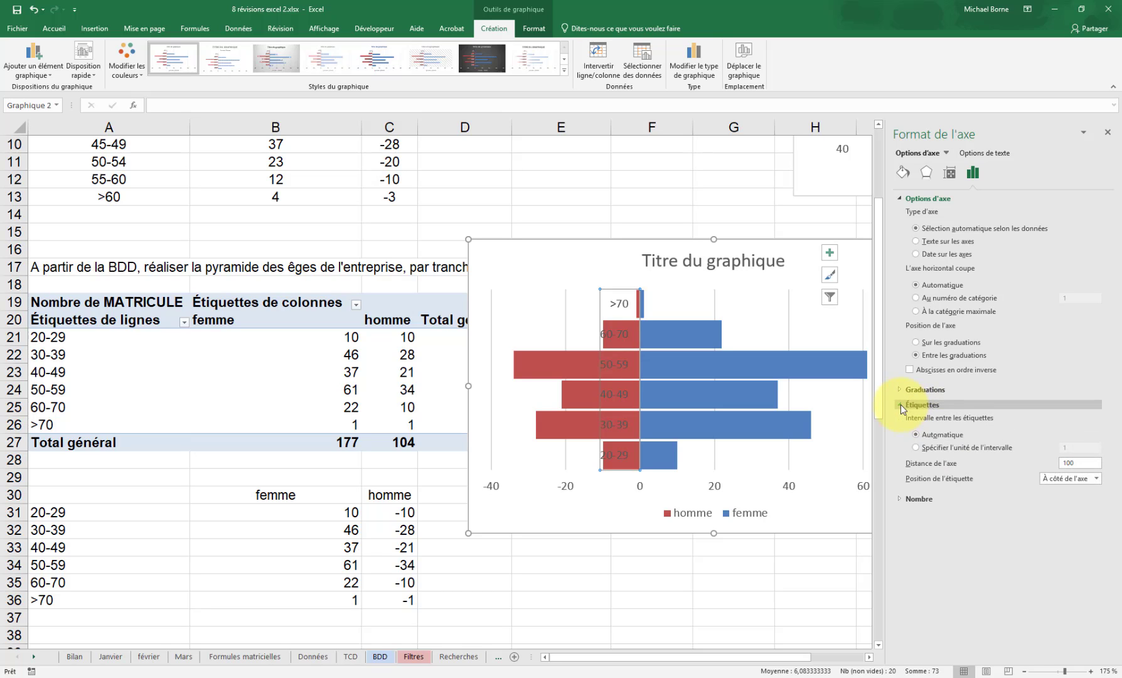
left_click(1096, 479)
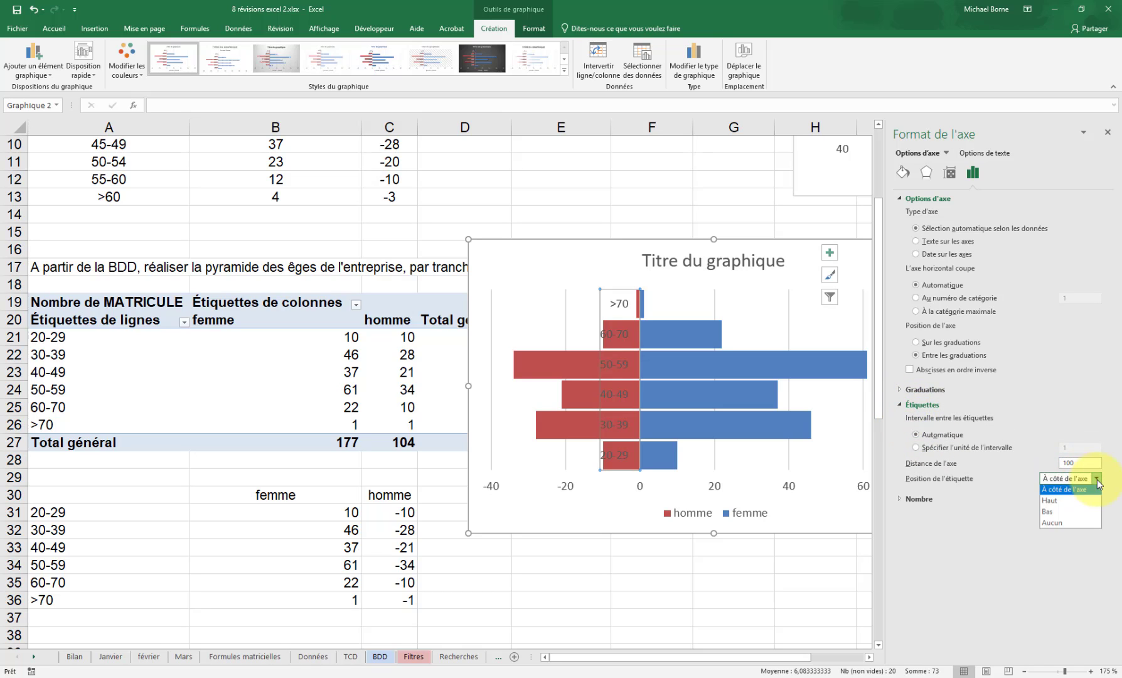
left_click(1065, 512)
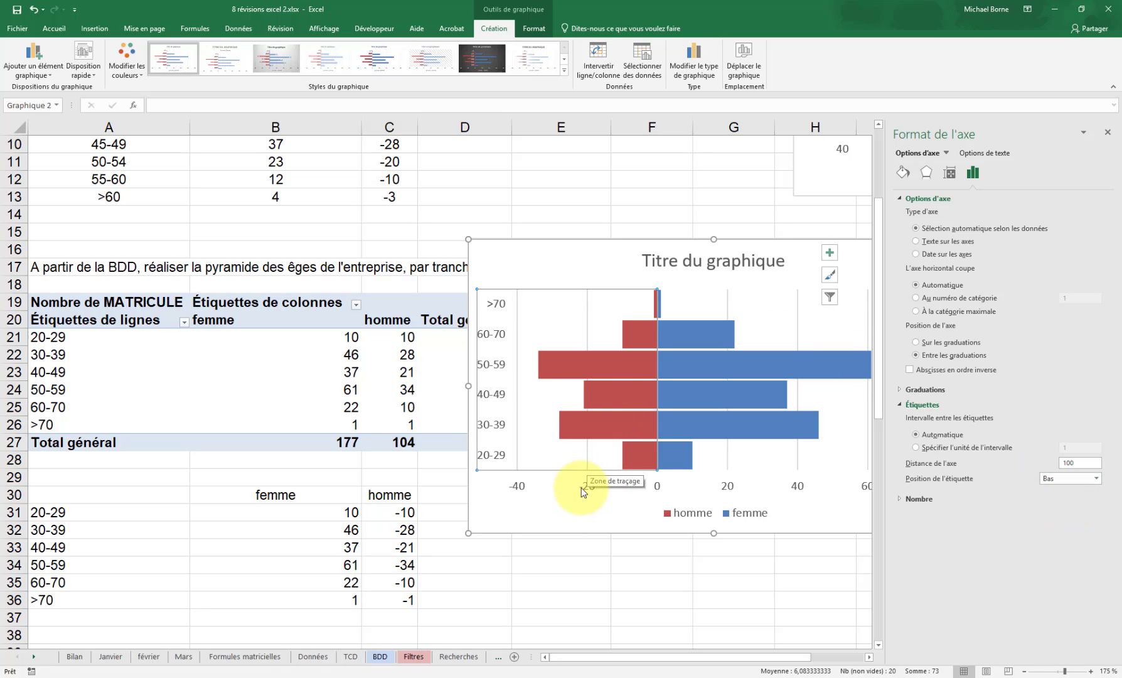
Apply the custom number format Standard;Standard to the chart's horizontal value axis.
left_click(605, 488)
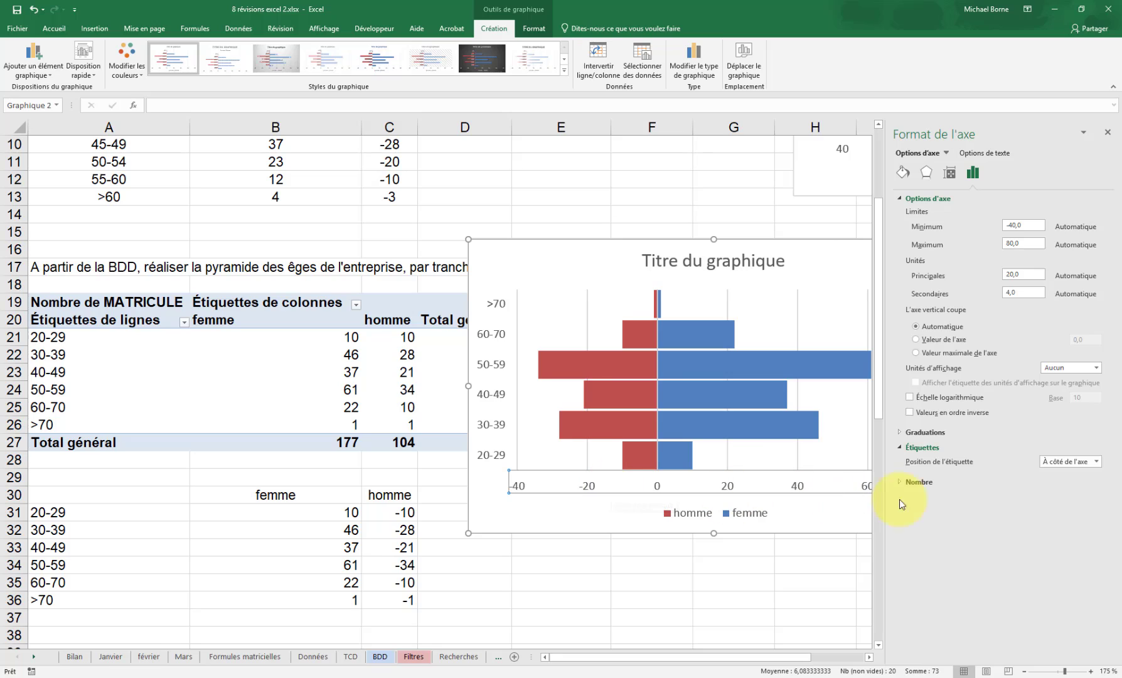
left_click(901, 483)
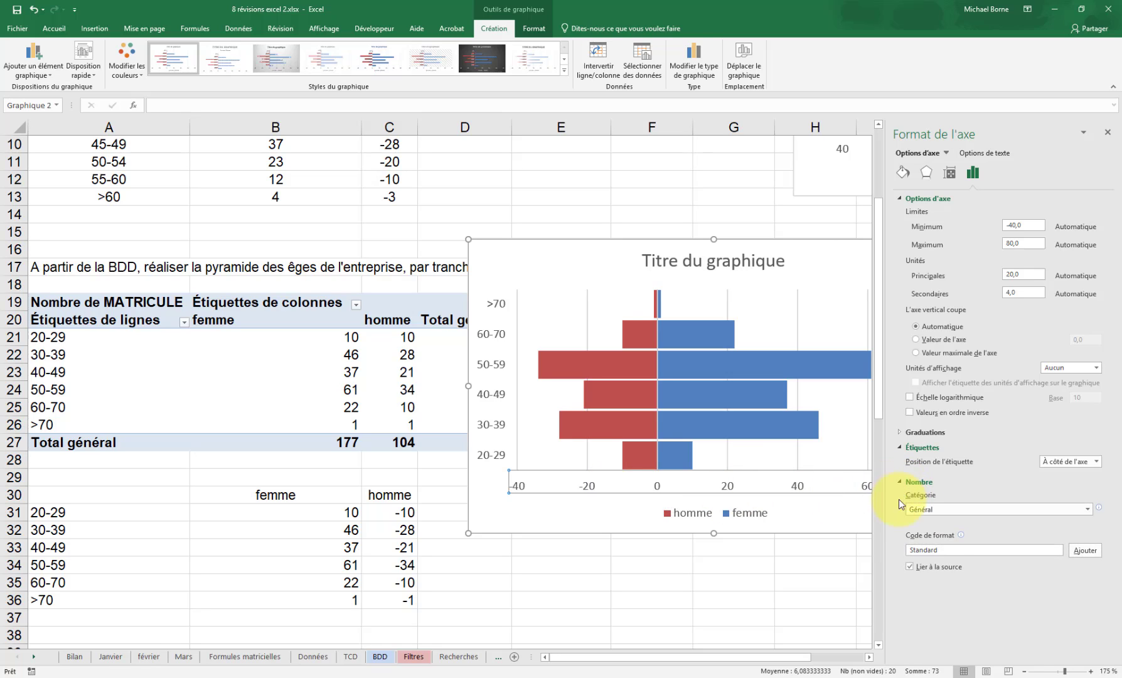
left_click(957, 551)
type(";")
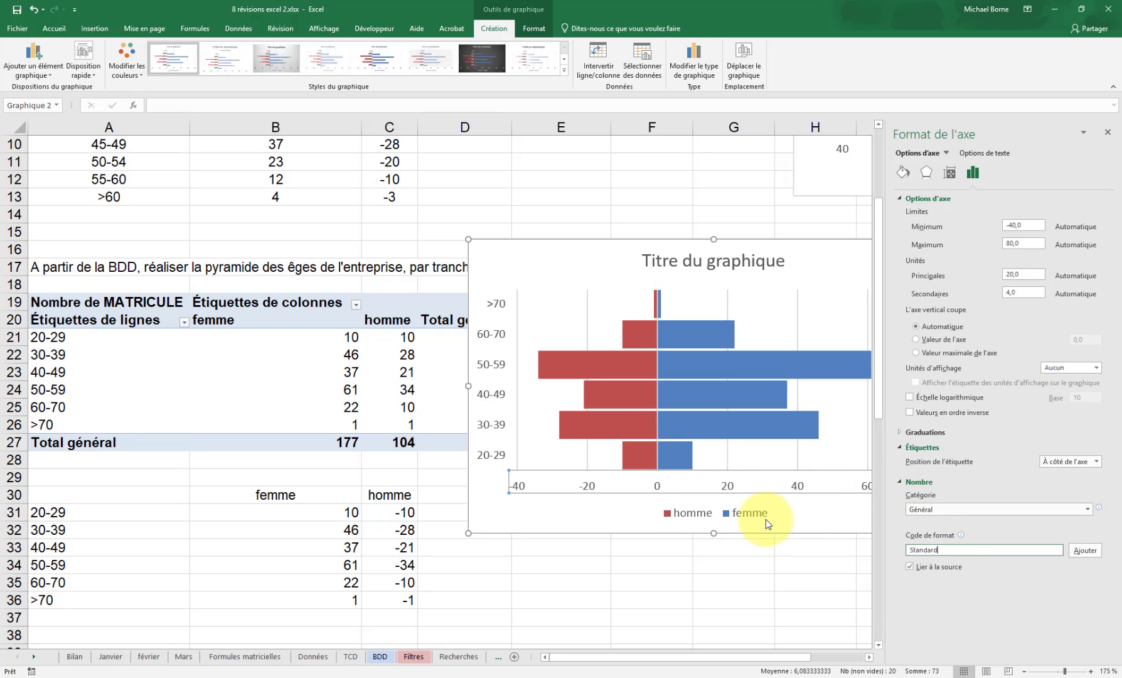
type("standard")
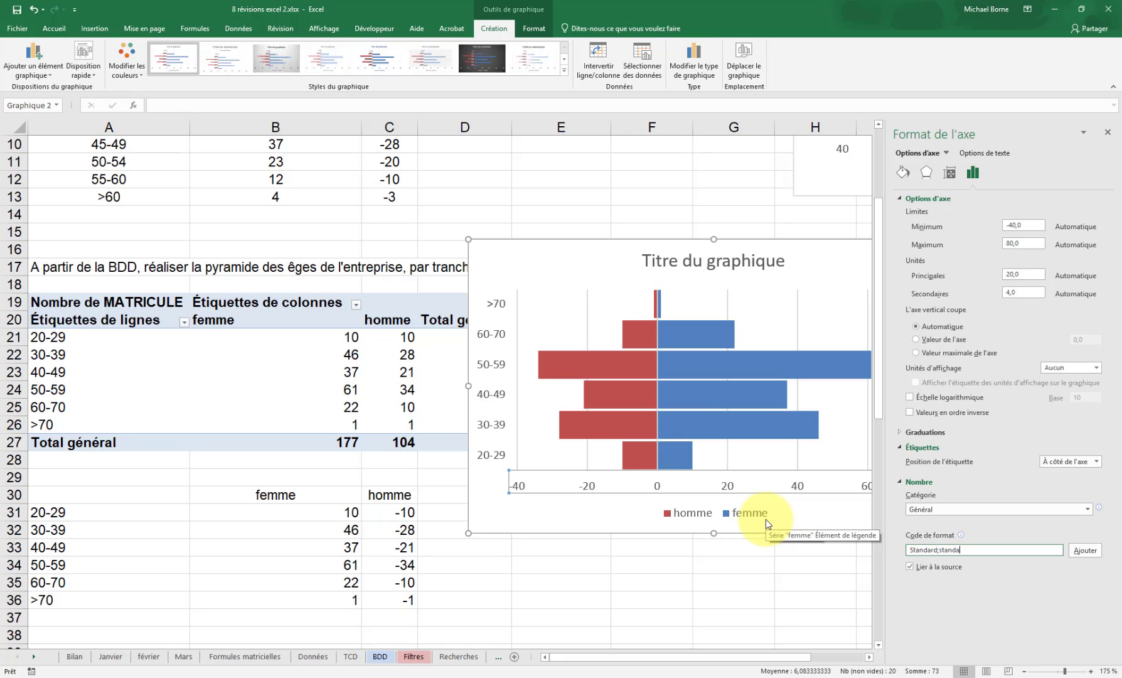
left_click(1089, 550)
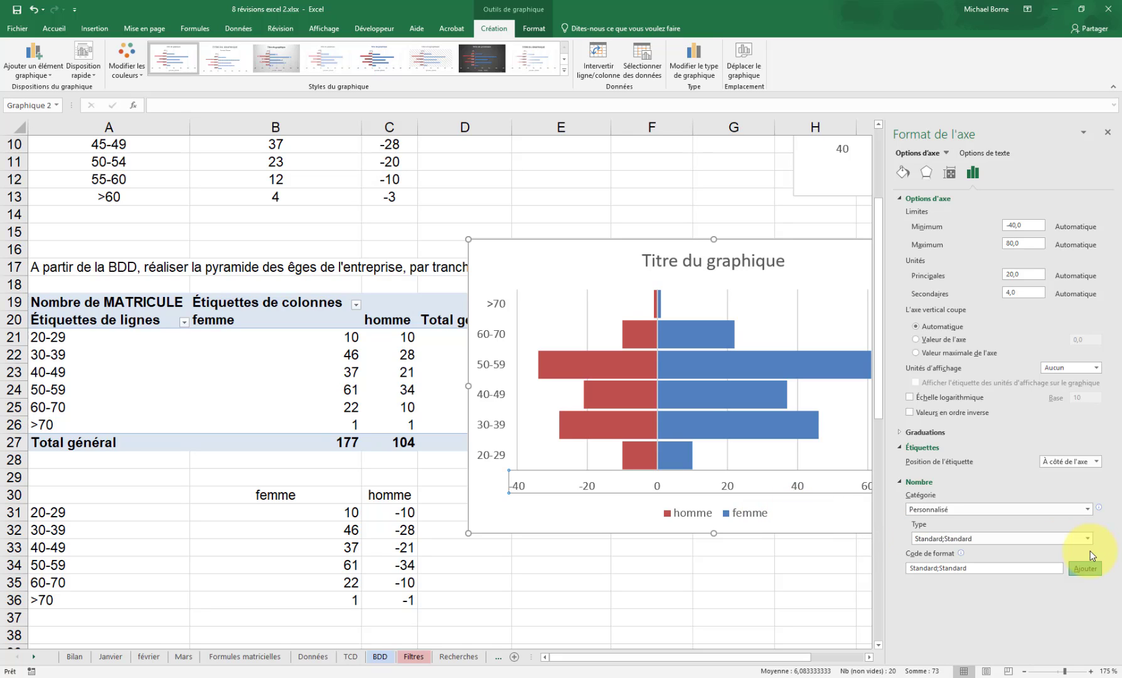
Close the axis formatting options, then shrink the chart and place it at about columns F to I, rows 22 to 34.
left_click(1108, 134)
left_click_drag(958, 238, 864, 356)
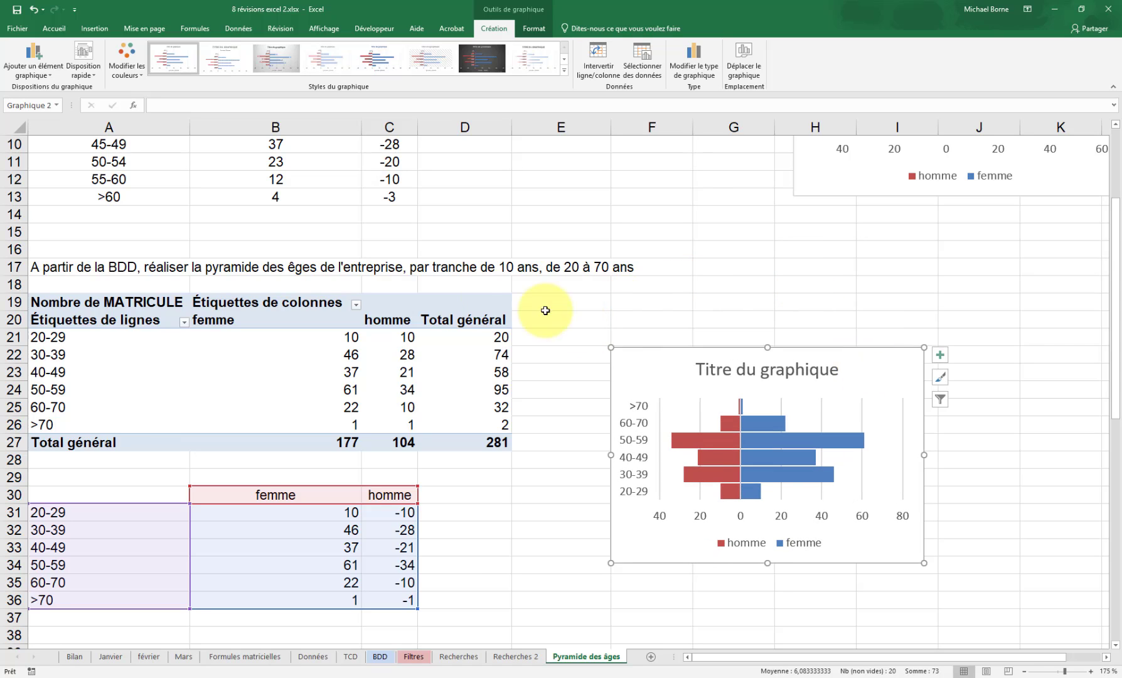